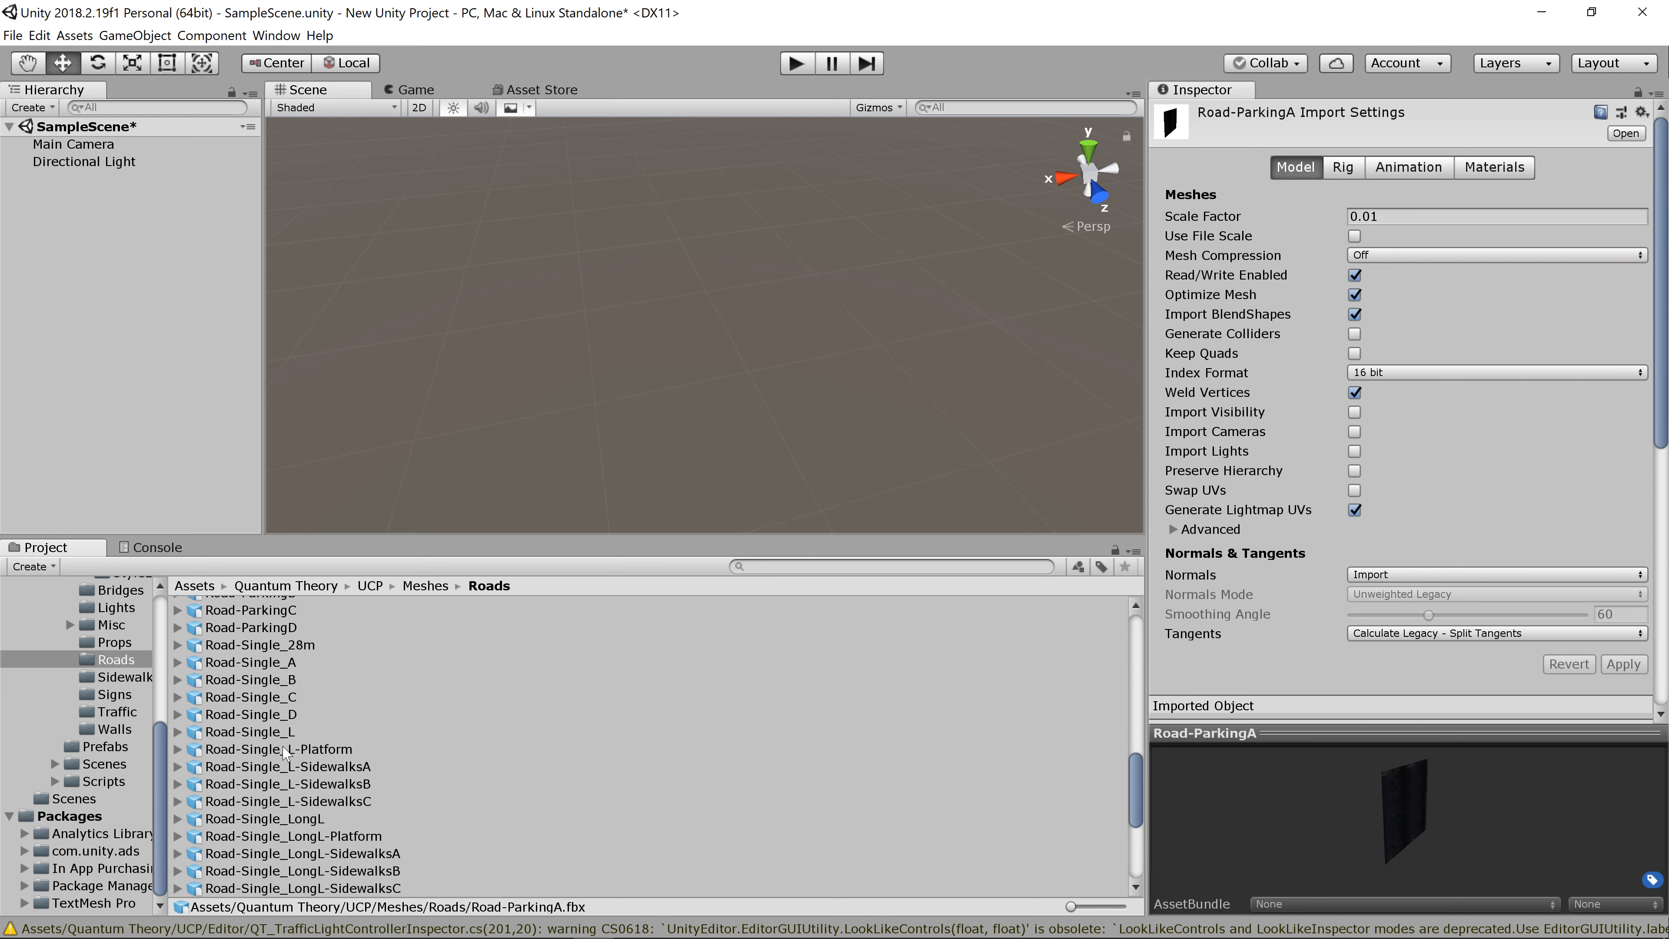
Step: Place the Road-Single_A mesh in the scene as the first road tile
{"action": "left_click", "coordinate": [276, 664]}
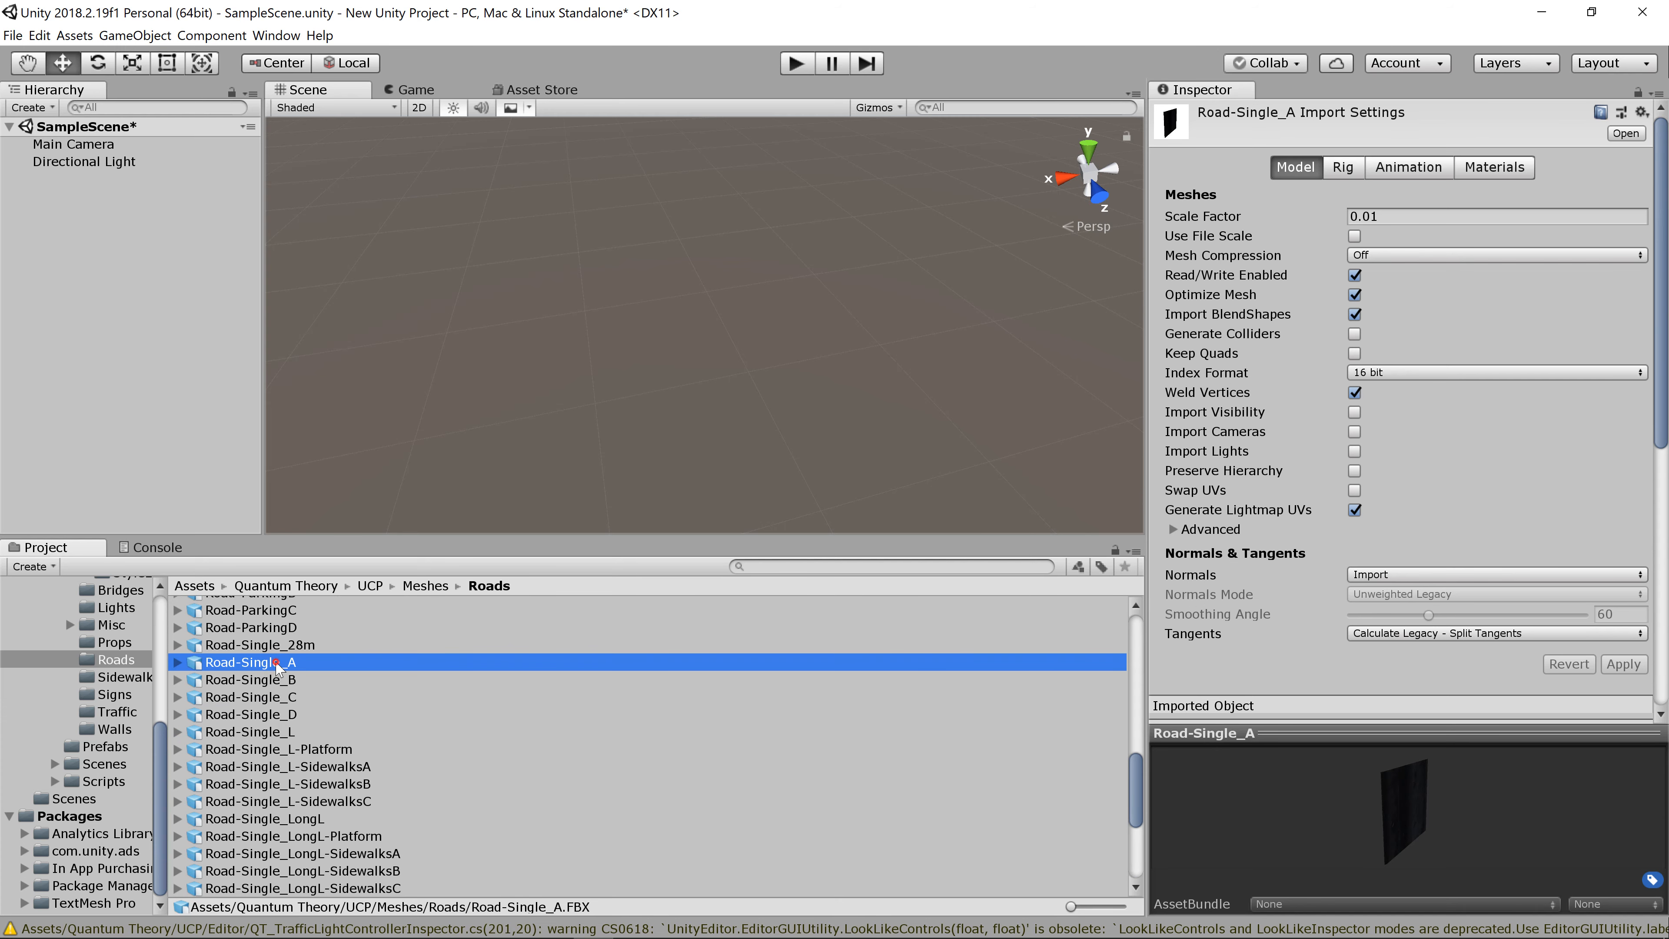
{"action": "left_click_drag", "start_coordinate": [277, 666], "coordinate": [525, 327]}
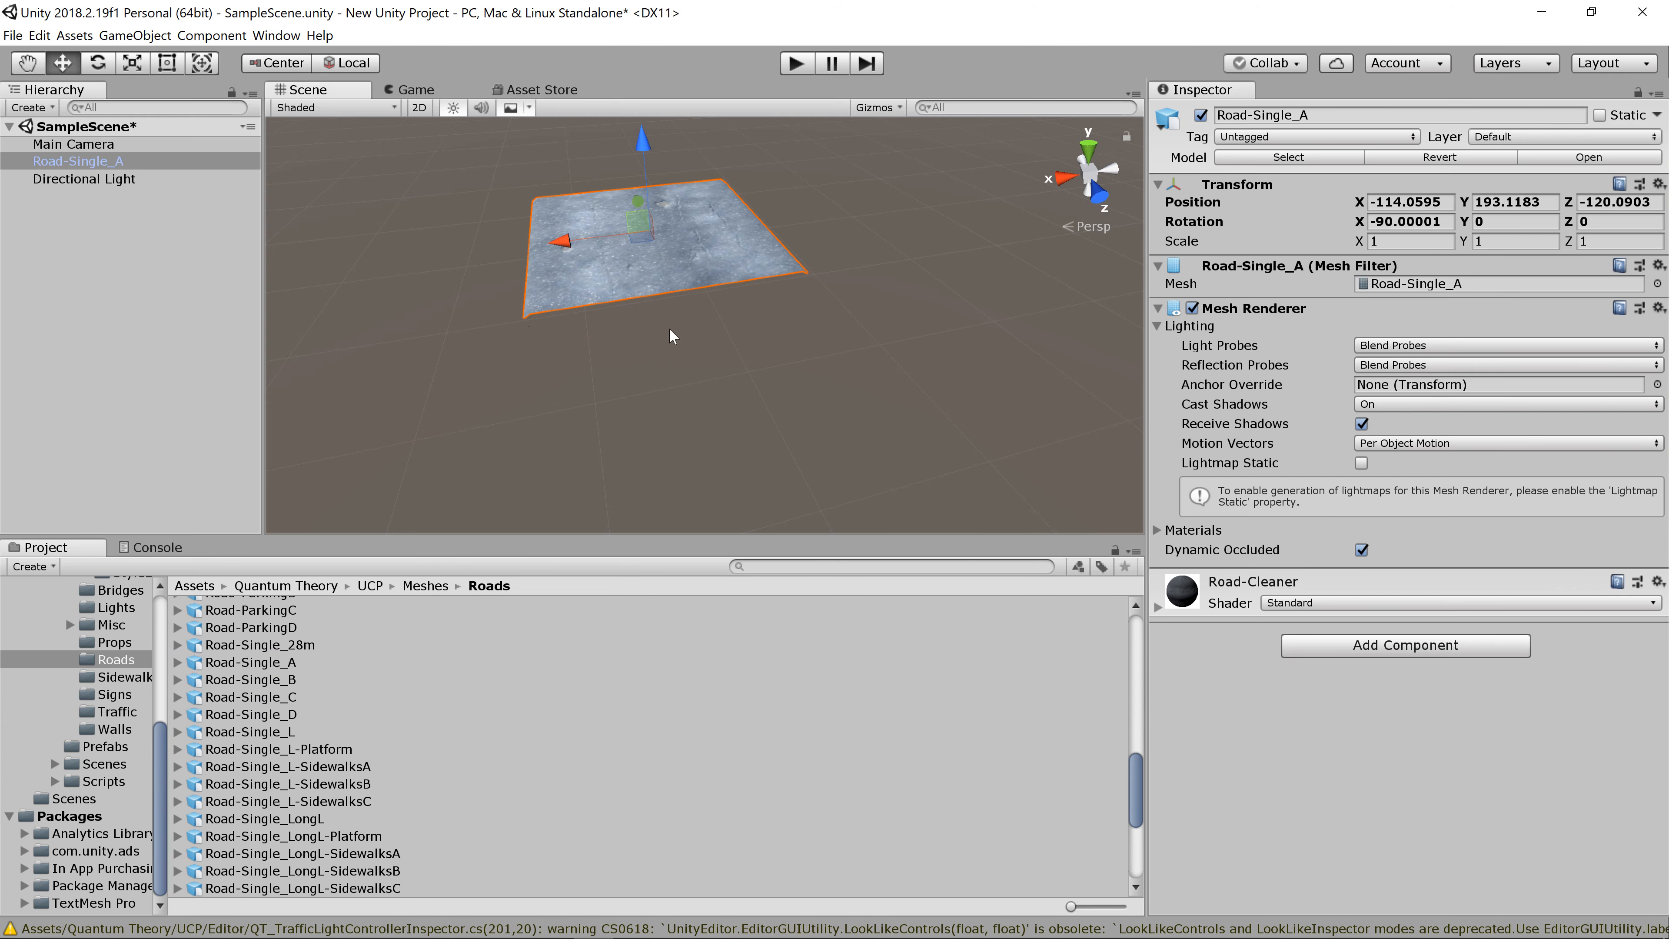
{"action": "middle_click_drag", "start_coordinate": [764, 299], "coordinate": [708, 335]}
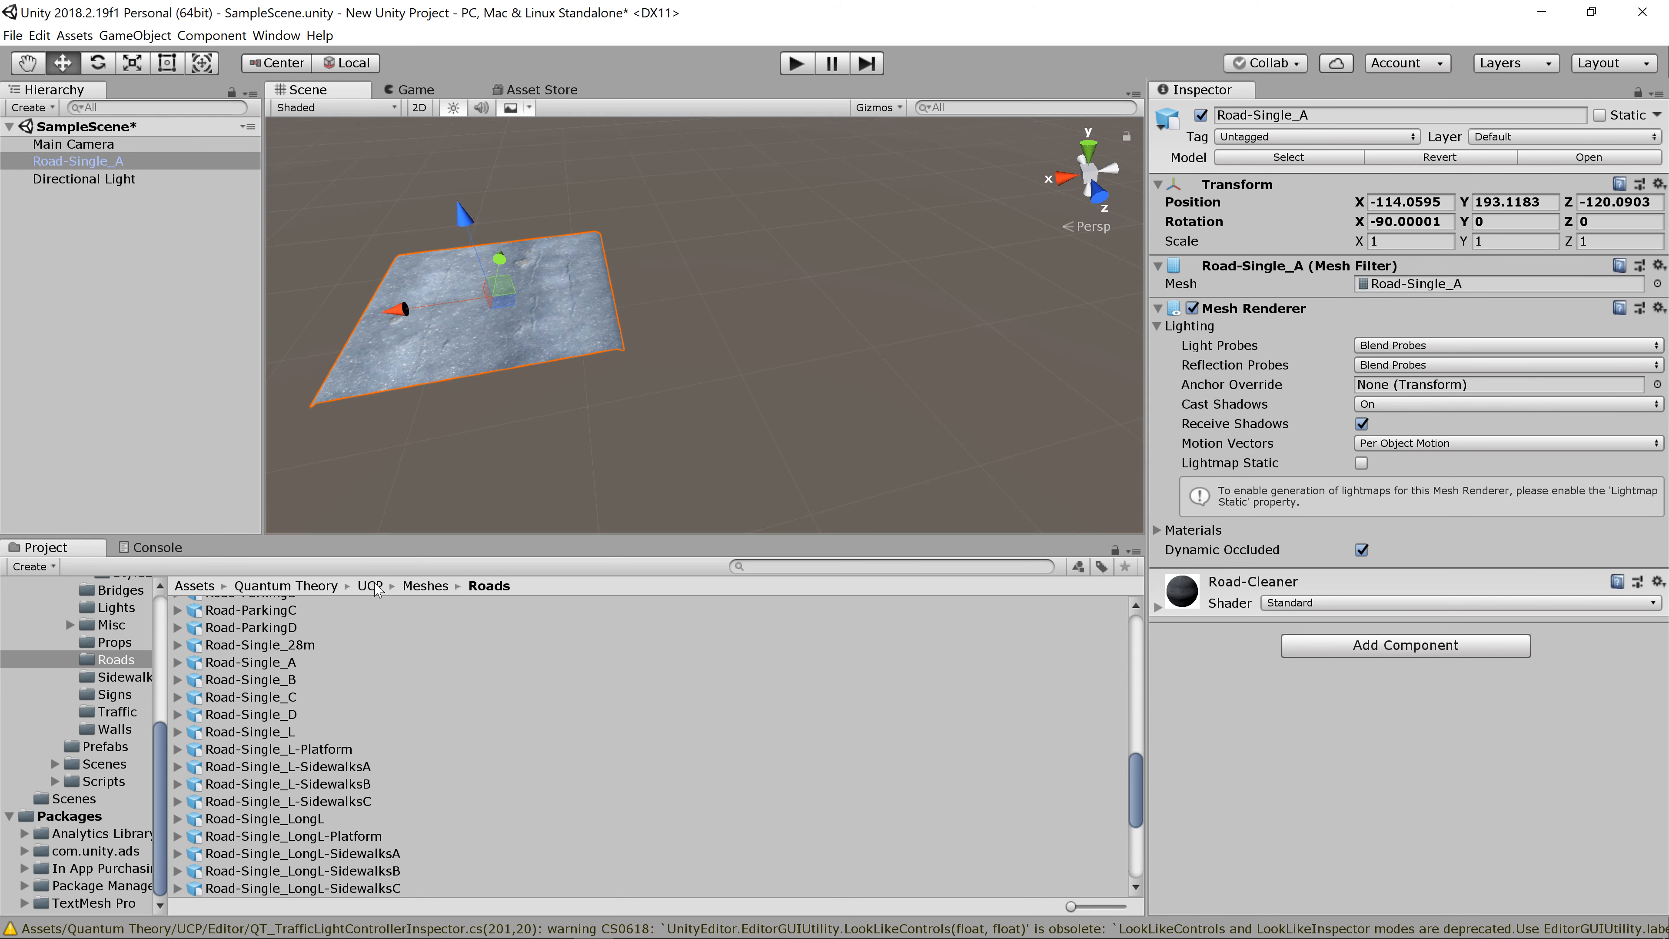
{"action": "left_click", "coordinate": [276, 681]}
{"action": "left_click_drag", "start_coordinate": [277, 681], "coordinate": [723, 362]}
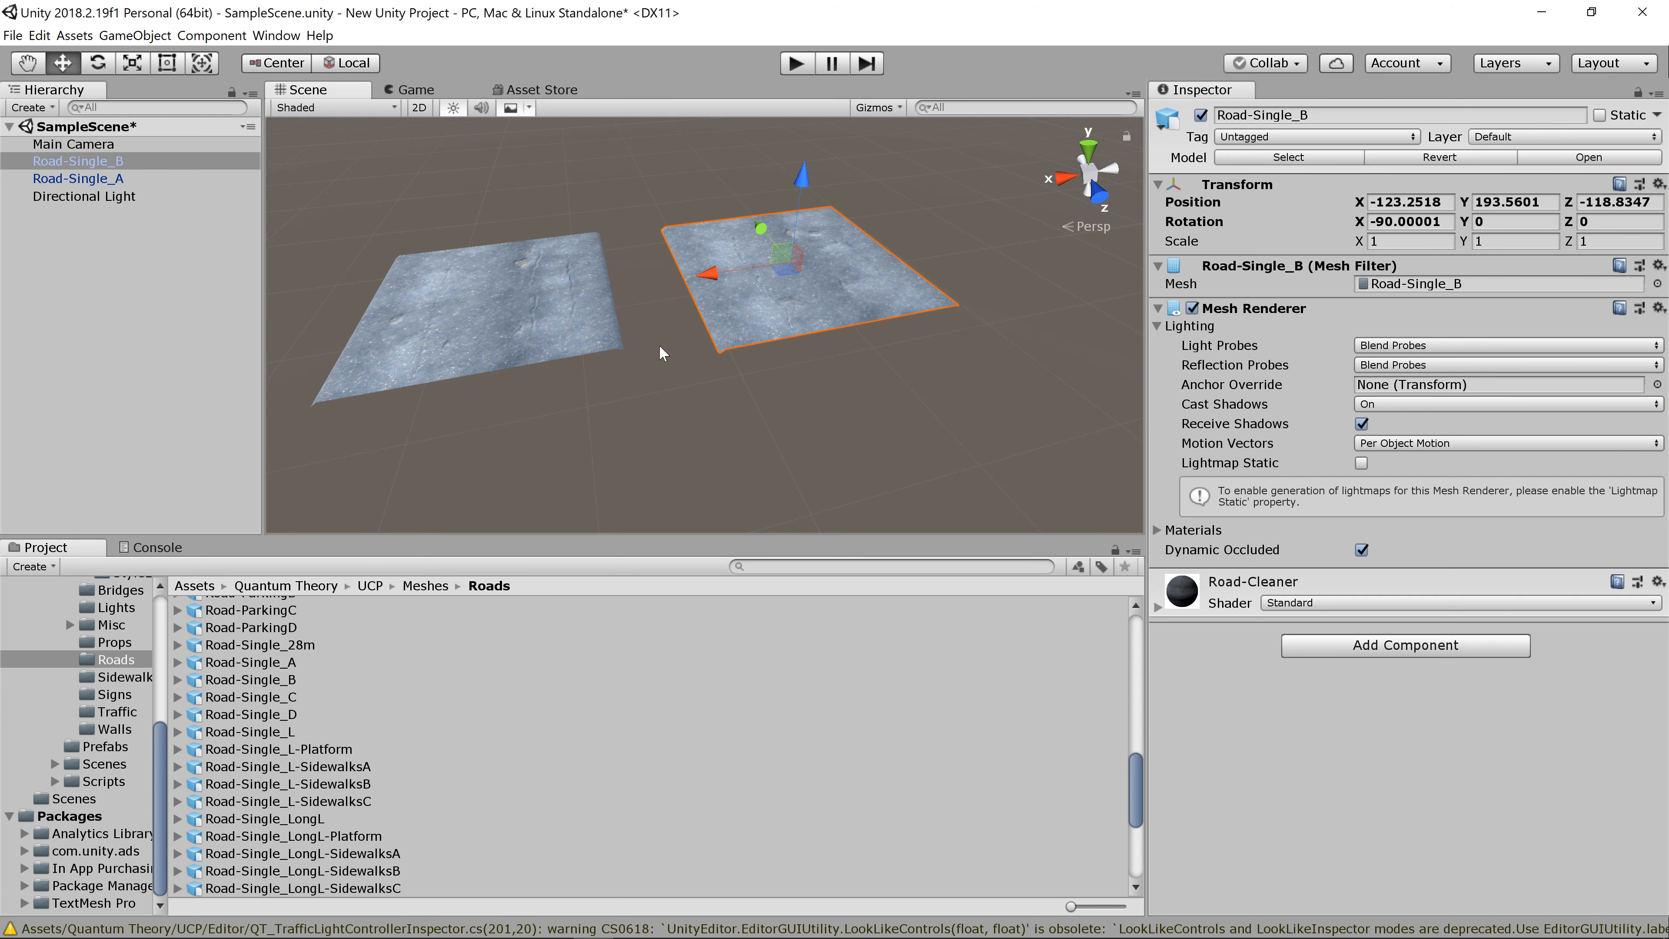
{"action": "left_click", "coordinate": [510, 335]}
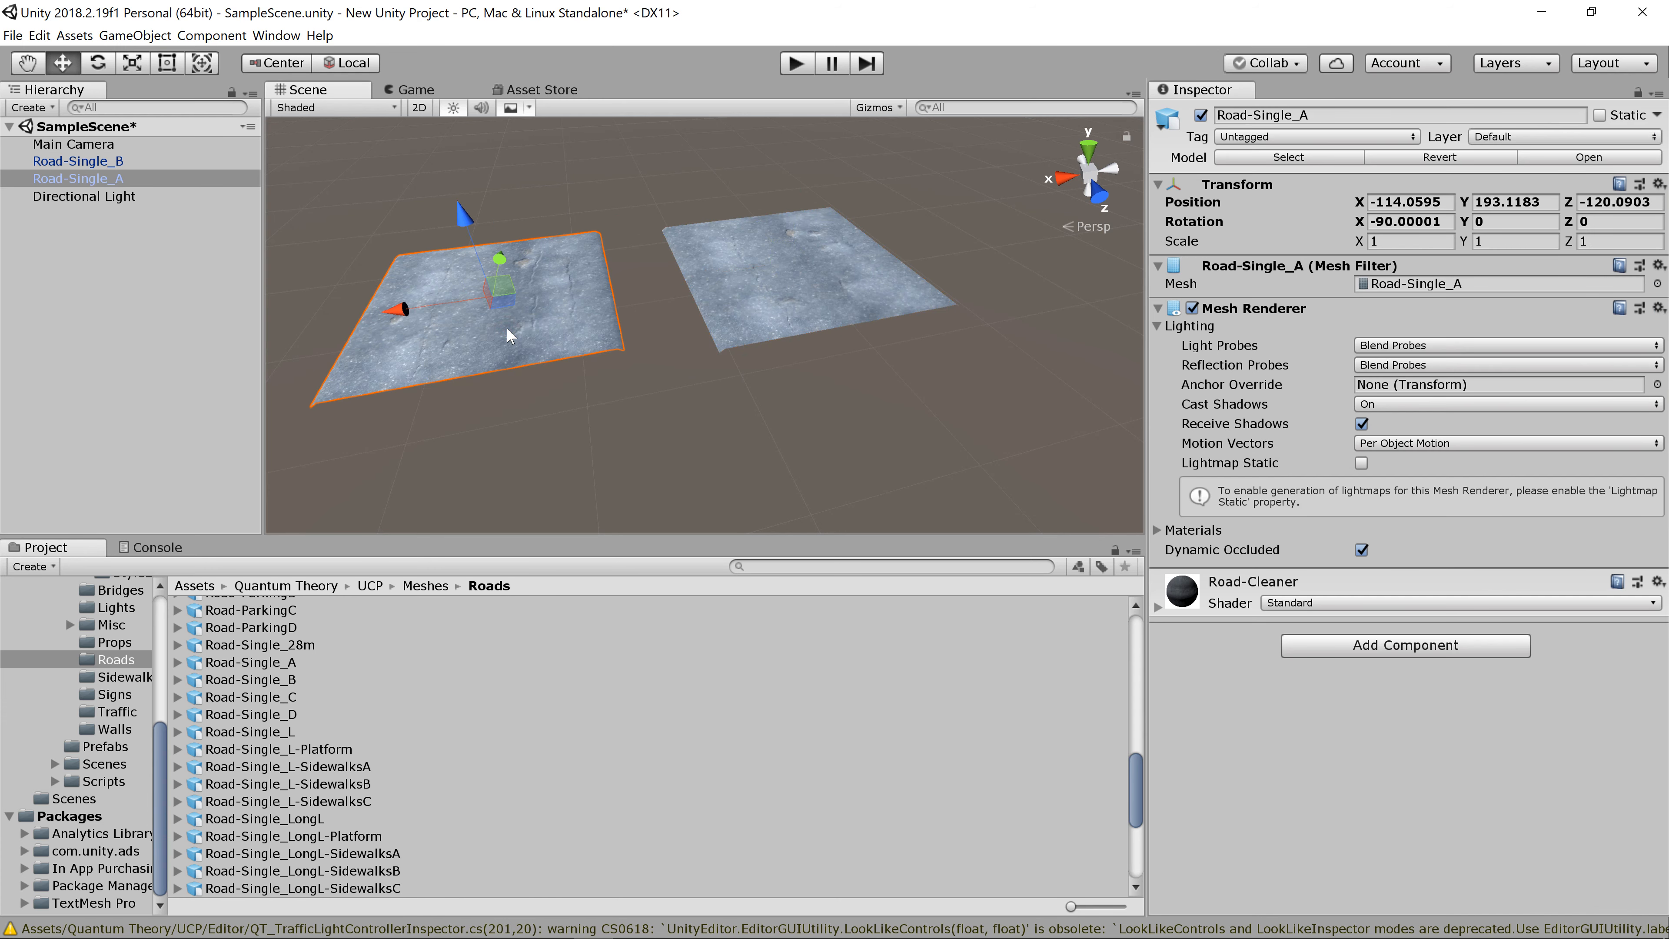
{"action": "left_click", "coordinate": [829, 276]}
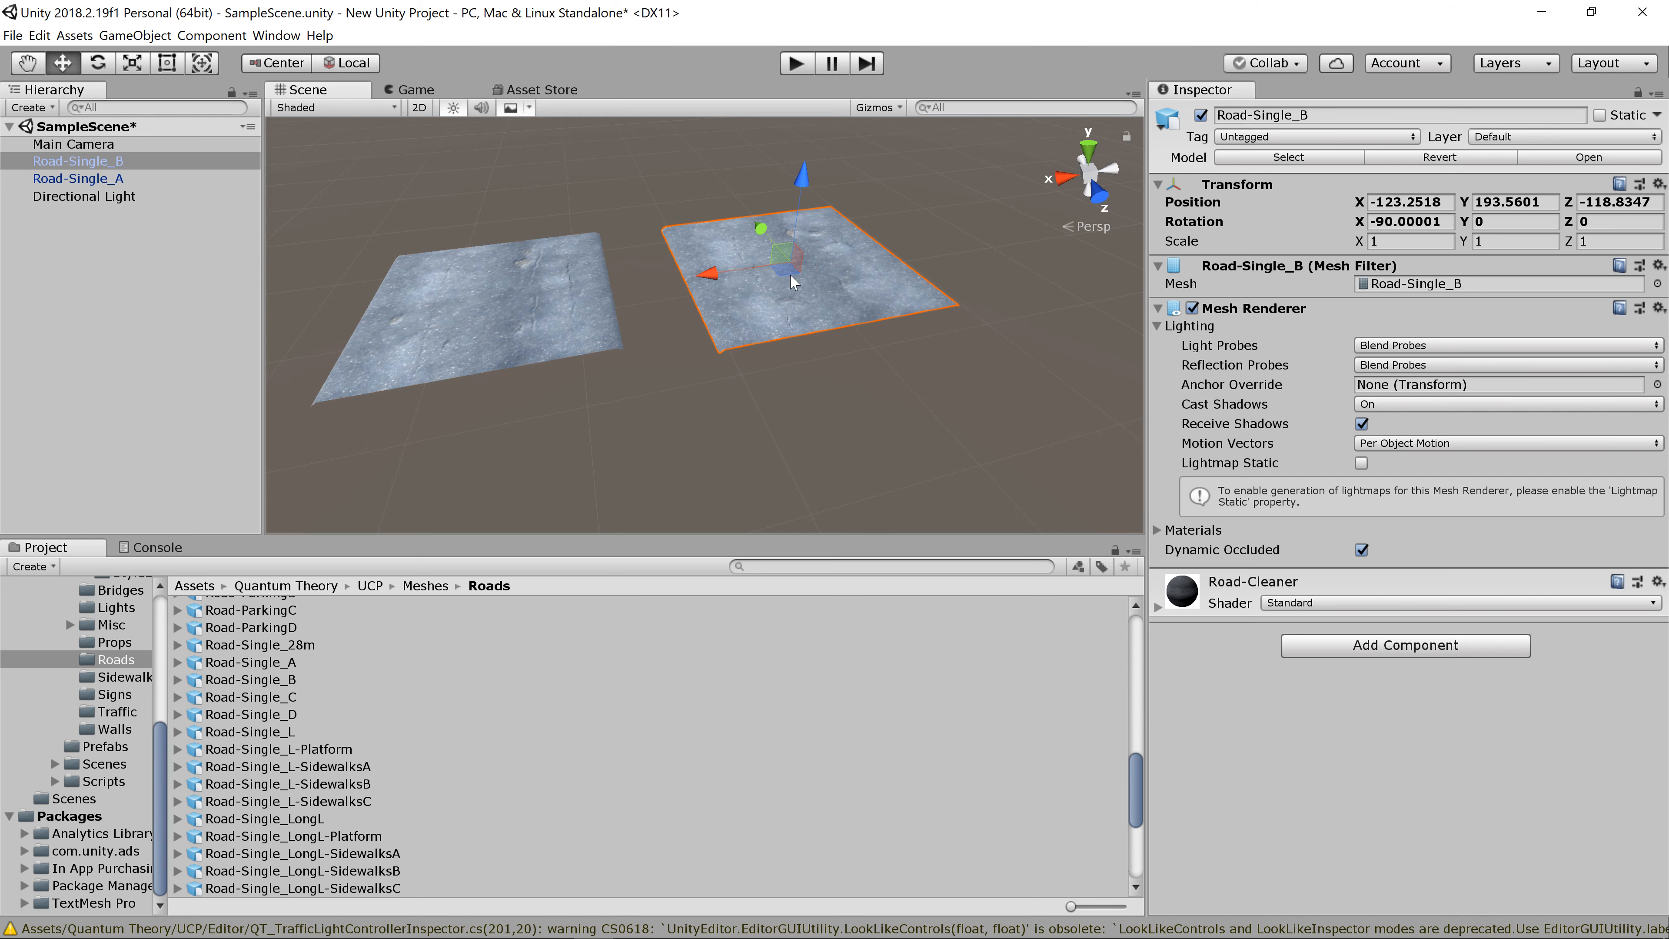
{"action": "key", "text": "v"}
{"action": "left_click_drag", "start_coordinate": [720, 353], "coordinate": [643, 353]}
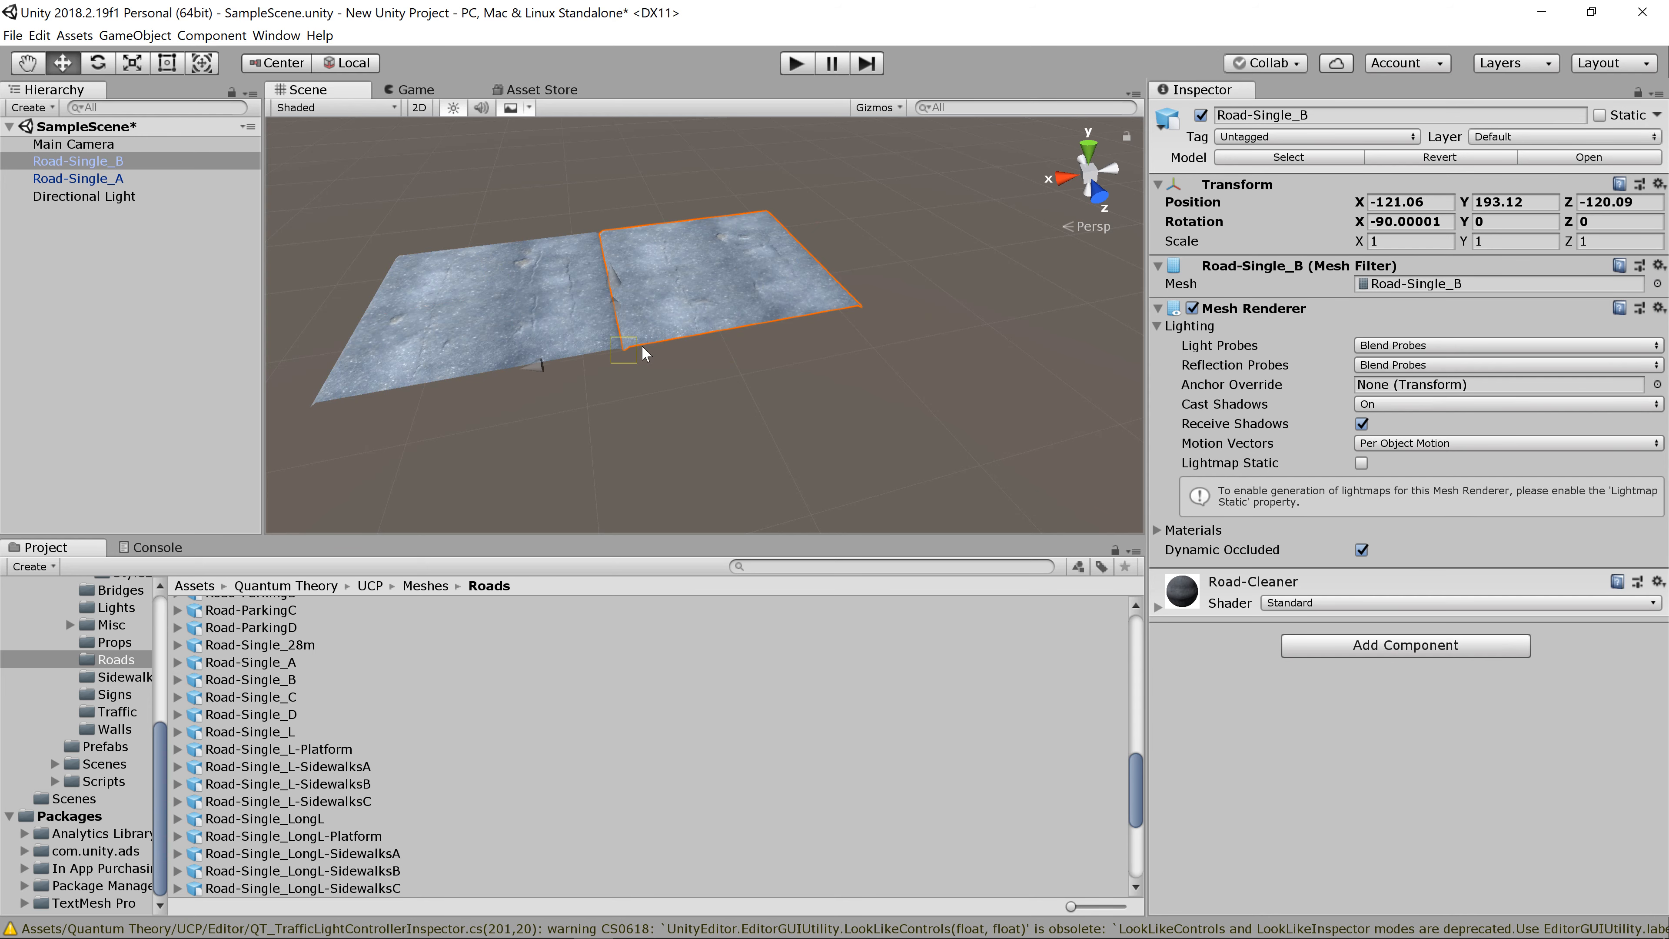
{"action": "left_click", "coordinate": [288, 699]}
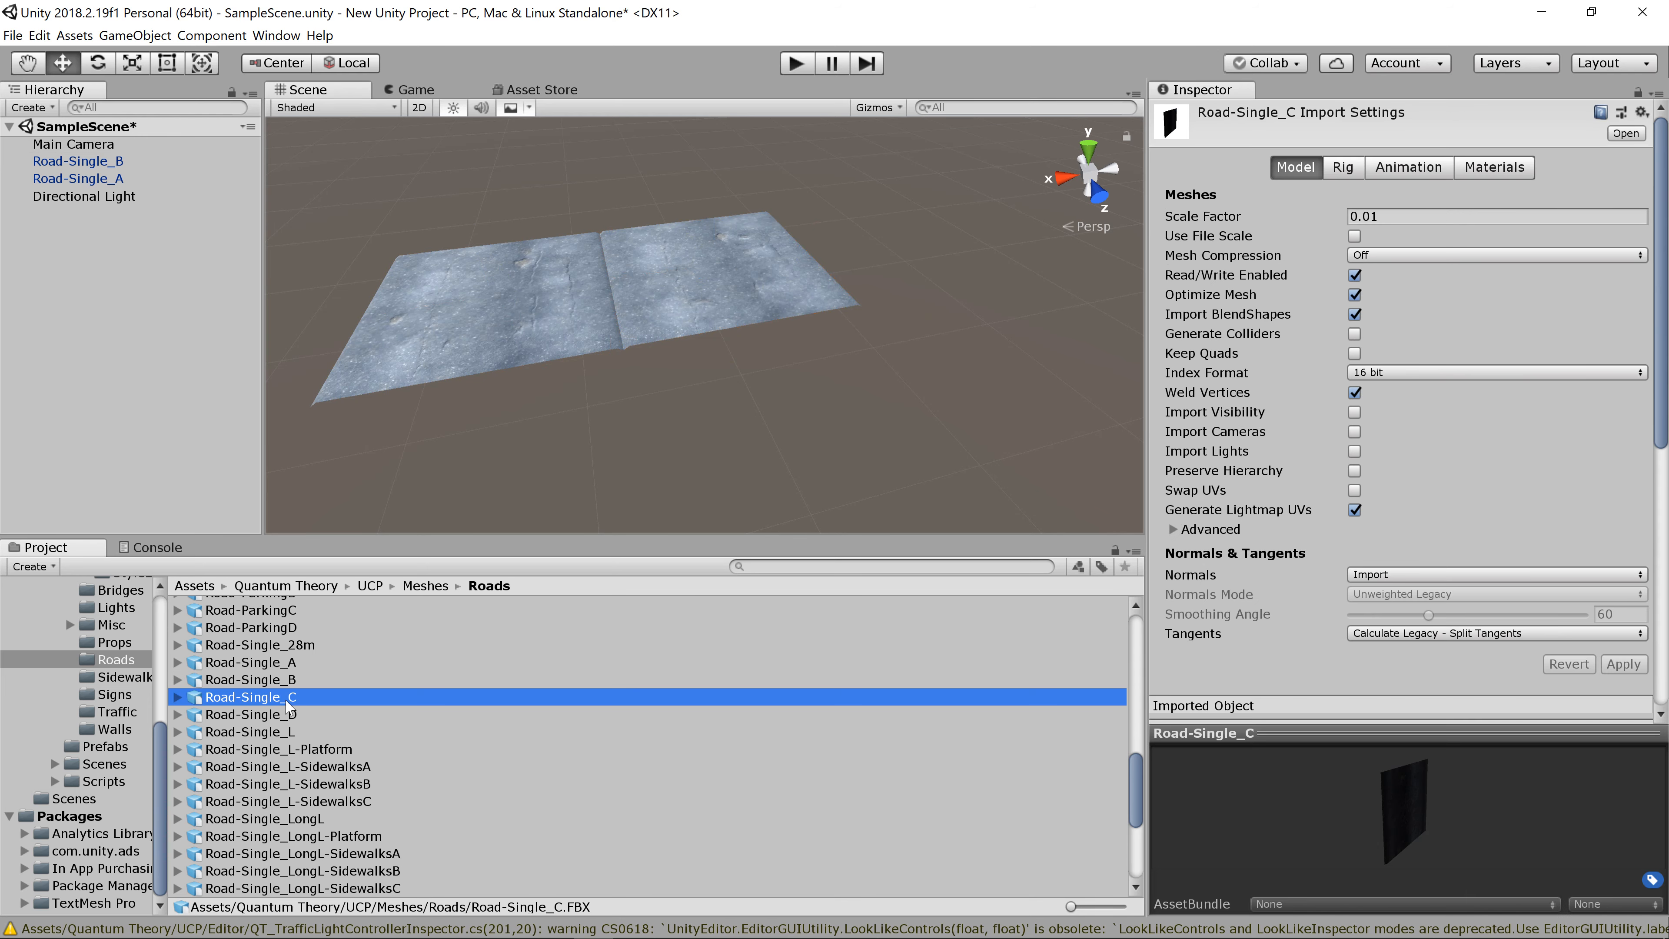
{"action": "left_click_drag", "start_coordinate": [287, 702], "coordinate": [928, 307]}
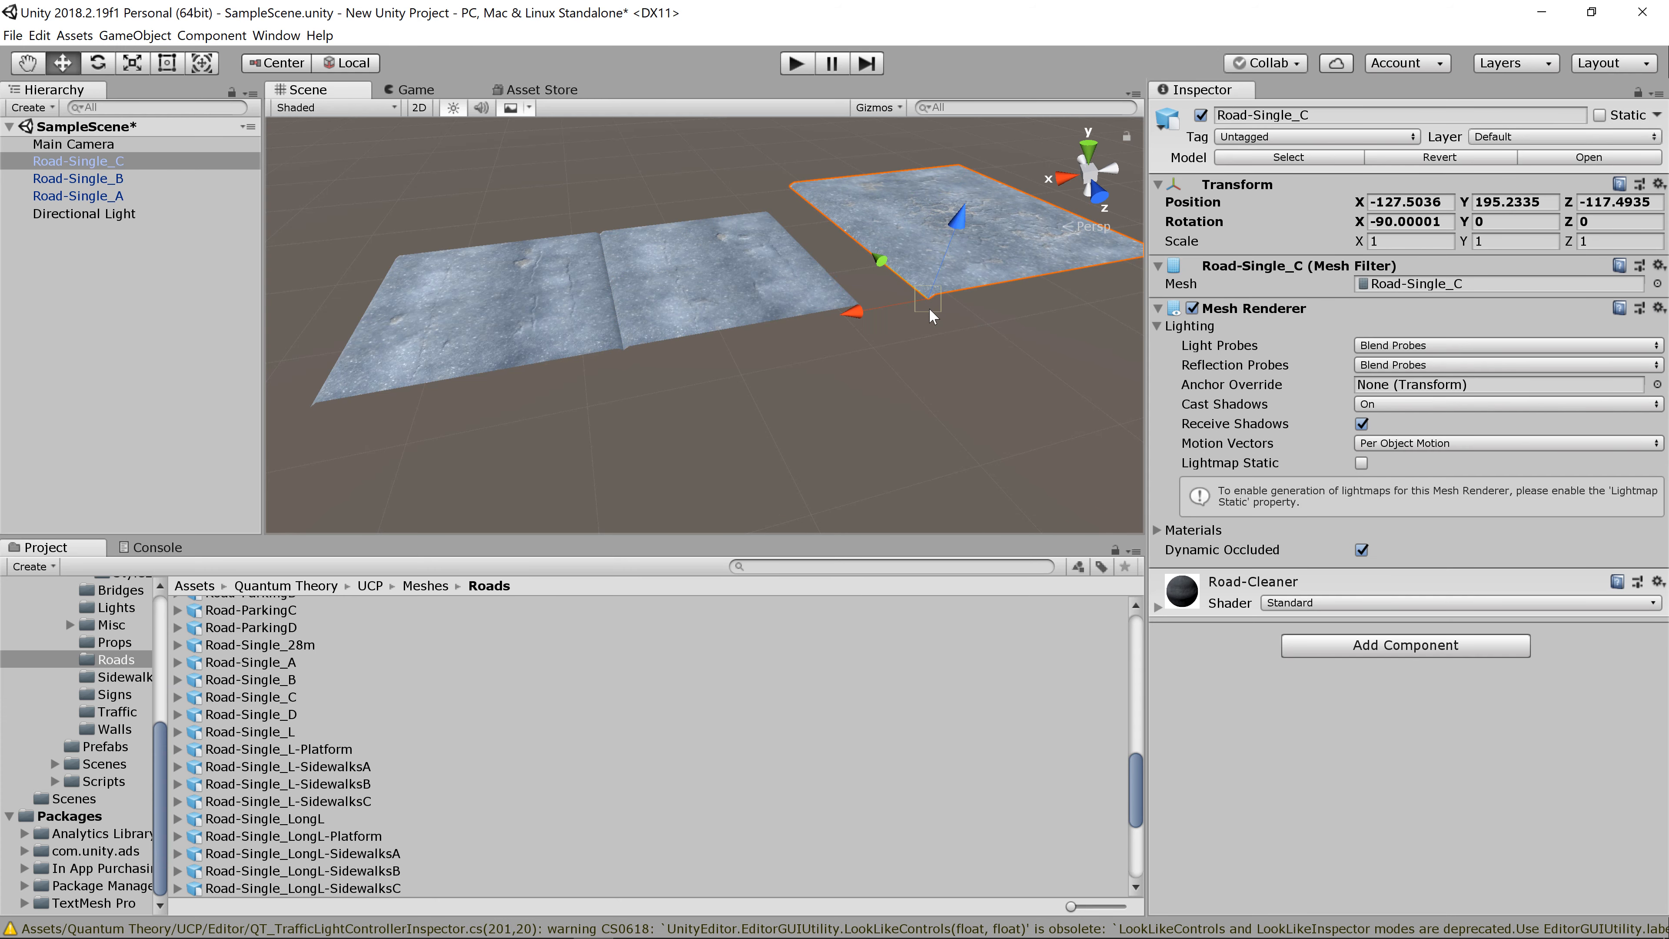
{"action": "scroll", "coordinate": [637, 325], "scroll_direction": "up", "scroll_amount": 3}
{"action": "scroll", "coordinate": [637, 324], "scroll_direction": "down", "scroll_amount": 4}
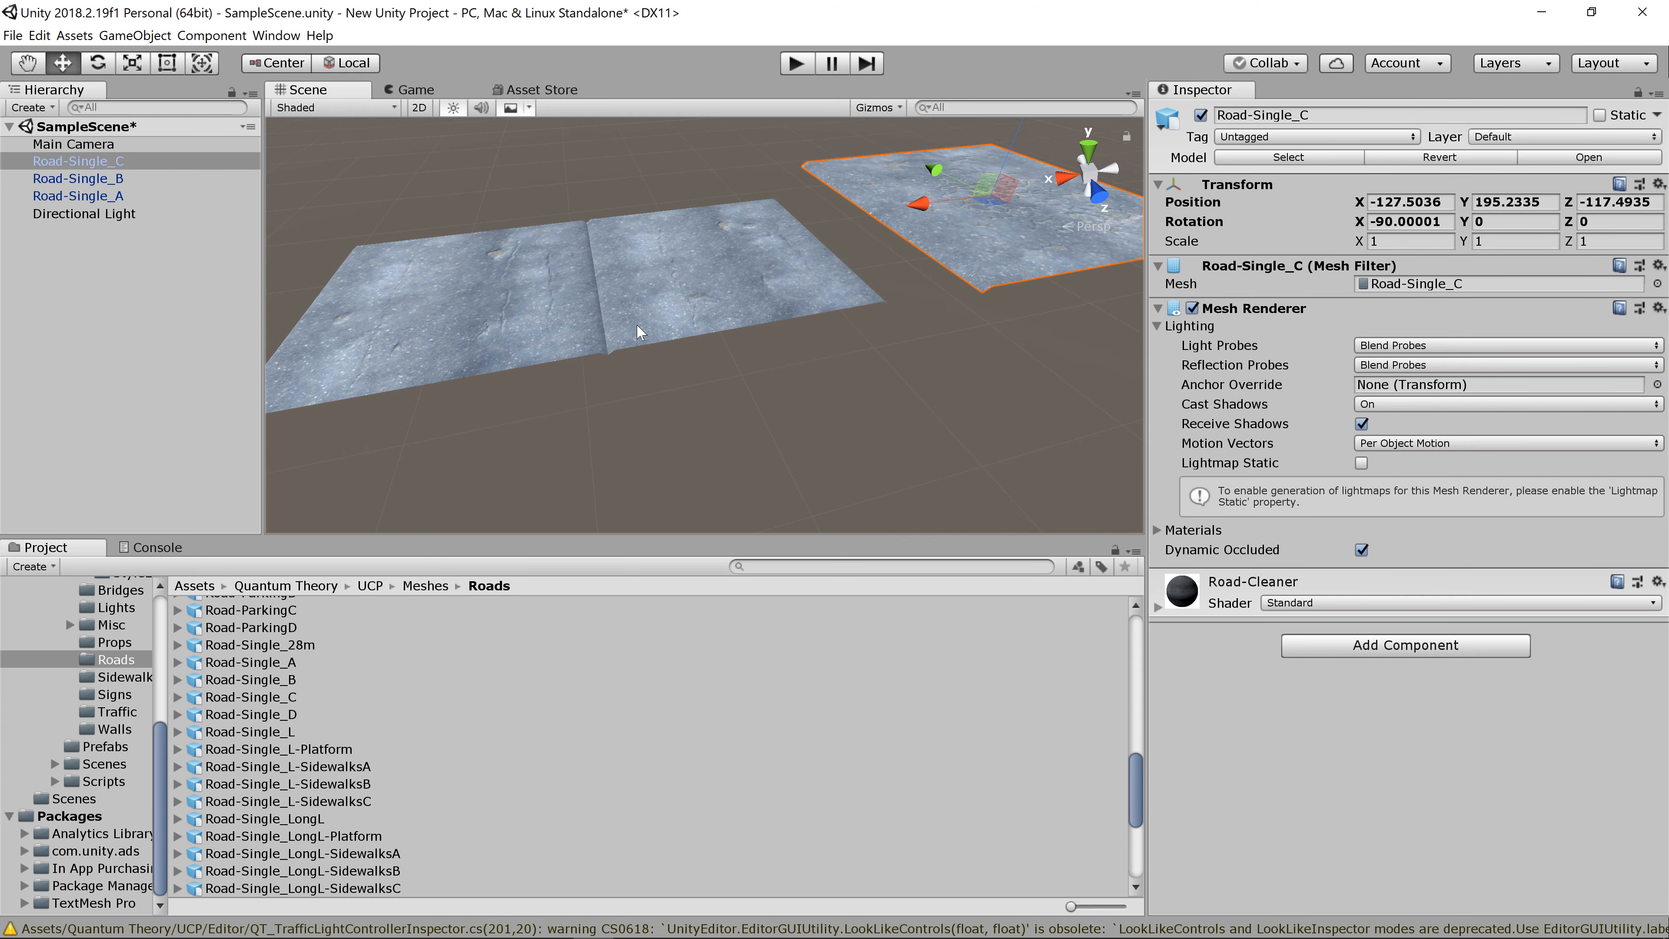
{"action": "key", "text": "ctrl+z"}
{"action": "key", "text": "ctrl+z"}
{"action": "key", "text": "ctrl+z"}
{"action": "key", "text": "ctrl+z"}
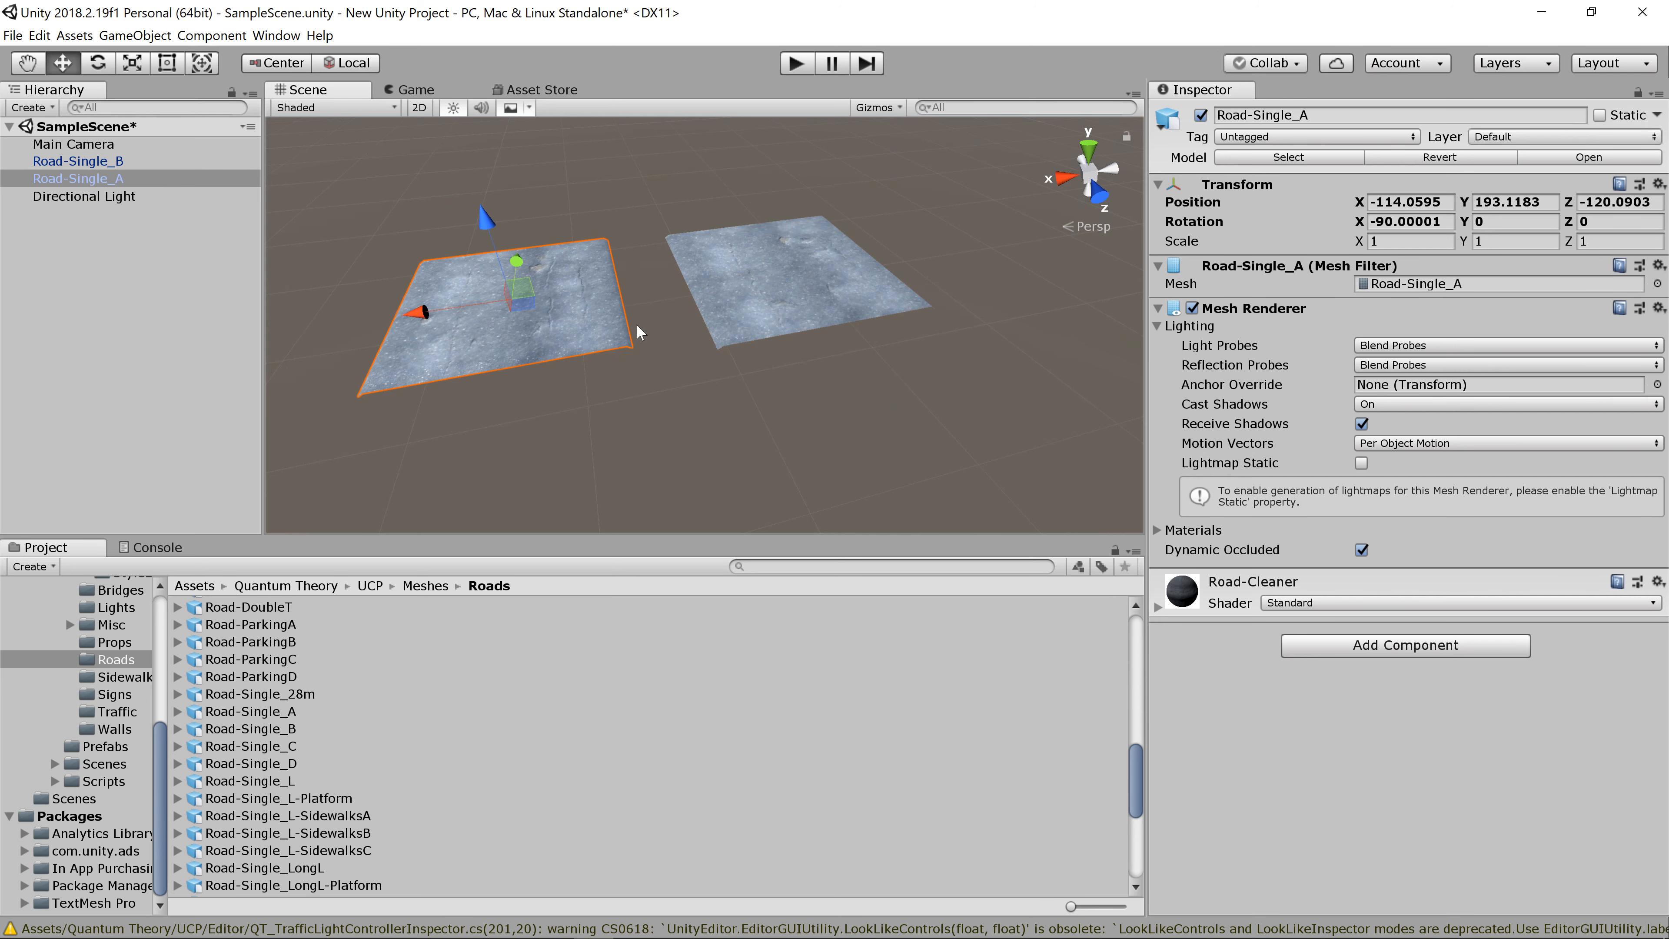
{"action": "key", "text": "ctrl+z"}
Step: Add the Road-Single_B mesh to the scene and vertex-snap it to the Road-Single_A tile to continue the road along Z
{"action": "middle_click_drag", "start_coordinate": [482, 386], "coordinate": [557, 363]}
{"action": "left_click_drag", "start_coordinate": [305, 746], "coordinate": [835, 377]}
{"action": "left_click_drag", "start_coordinate": [1010, 322], "coordinate": [978, 376]}
{"action": "scroll", "coordinate": [852, 369], "scroll_direction": "up", "scroll_amount": 4}
{"action": "middle_click_drag", "start_coordinate": [859, 309], "coordinate": [771, 325]}
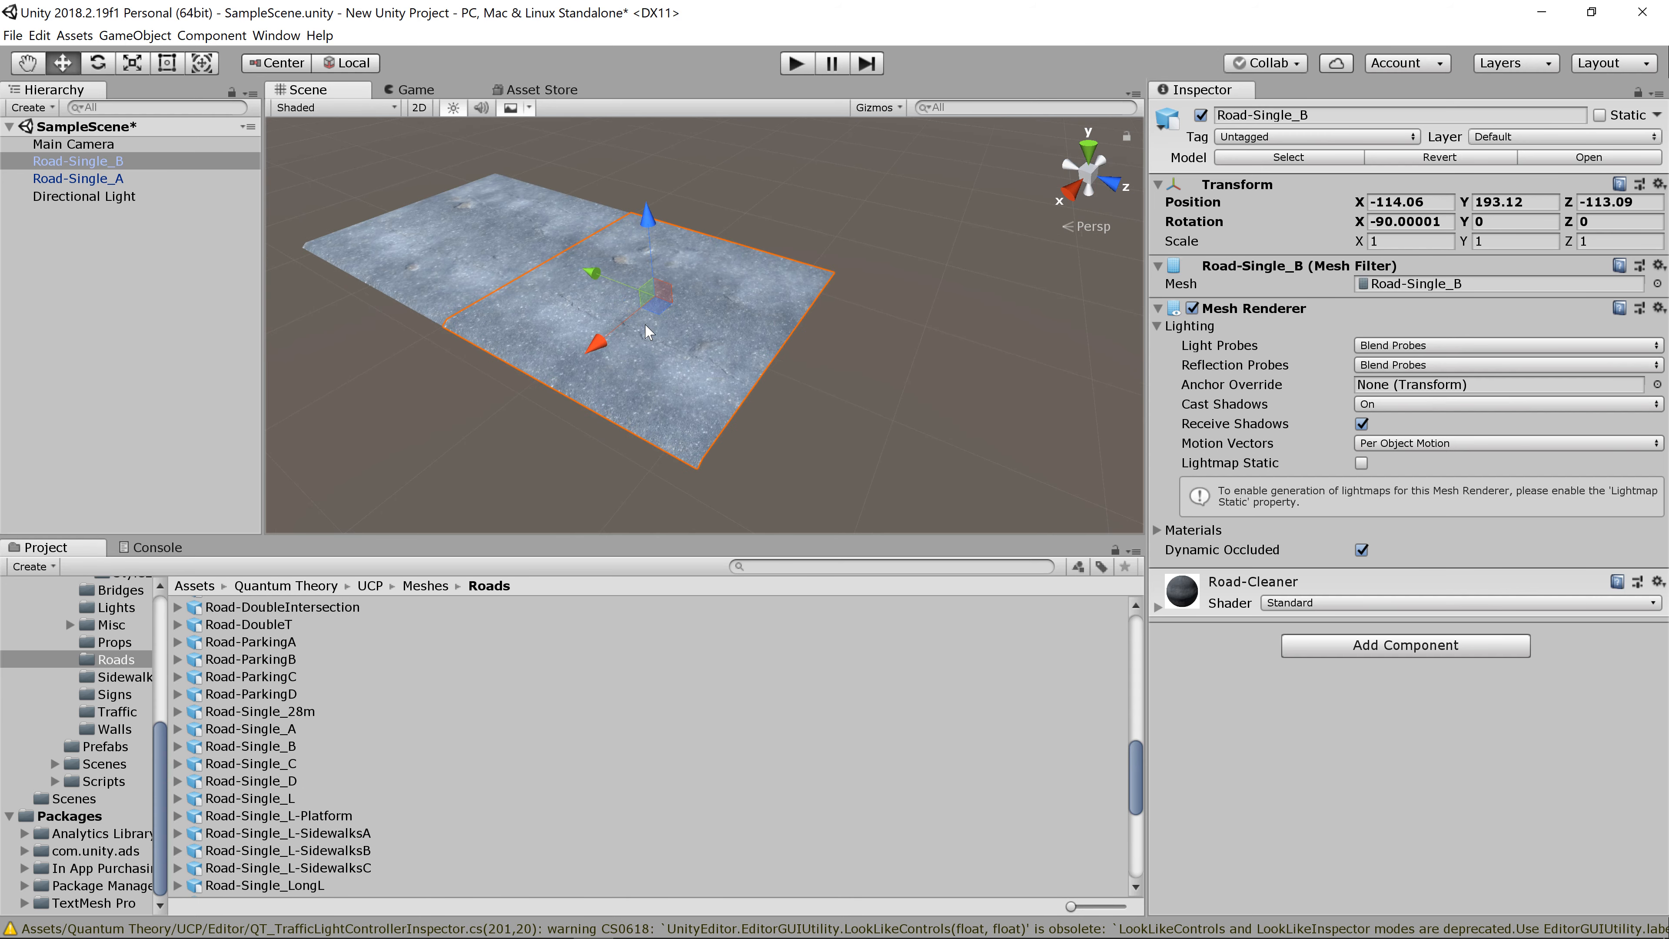
Step: Add the Road-Single_C mesh and vertex-snap its corner to the free end of the Road-Single_B tile
{"action": "left_click_drag", "start_coordinate": [647, 332], "coordinate": [774, 380], "text": "alt"}
{"action": "middle_click_drag", "start_coordinate": [720, 380], "coordinate": [757, 305]}
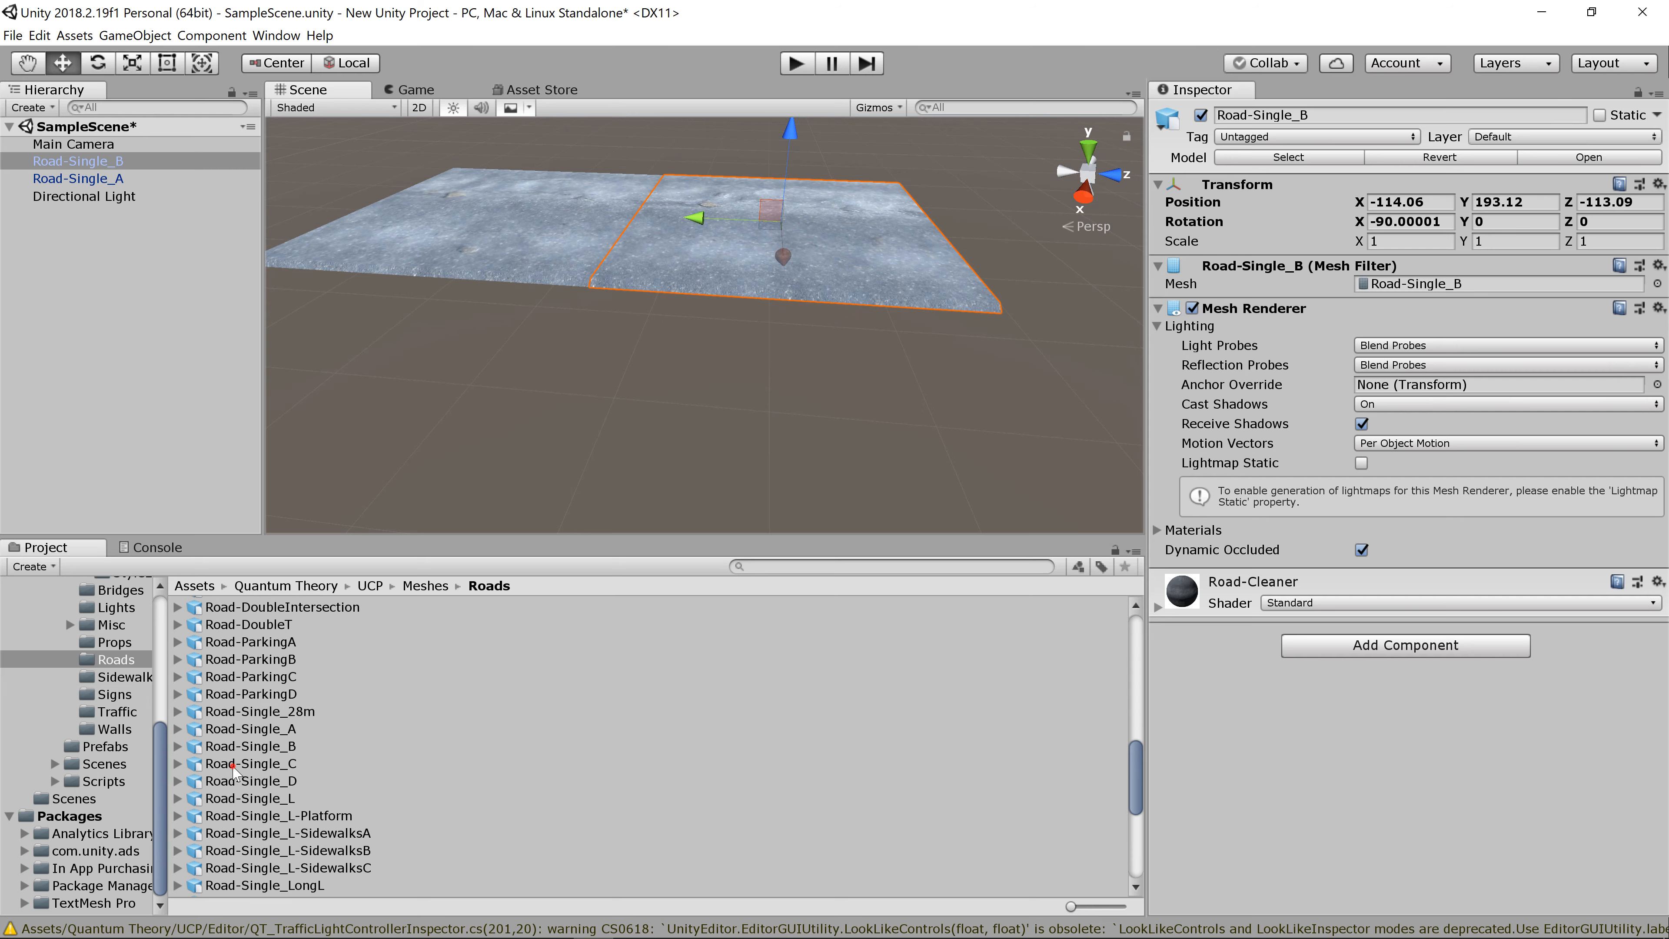
{"action": "left_click", "coordinate": [234, 764]}
{"action": "mouse_move", "coordinate": [723, 461]}
{"action": "middle_mouse_down"}
{"action": "mouse_move", "coordinate": [644, 465]}
{"action": "mouse_move", "coordinate": [698, 459]}
{"action": "middle_mouse_up"}
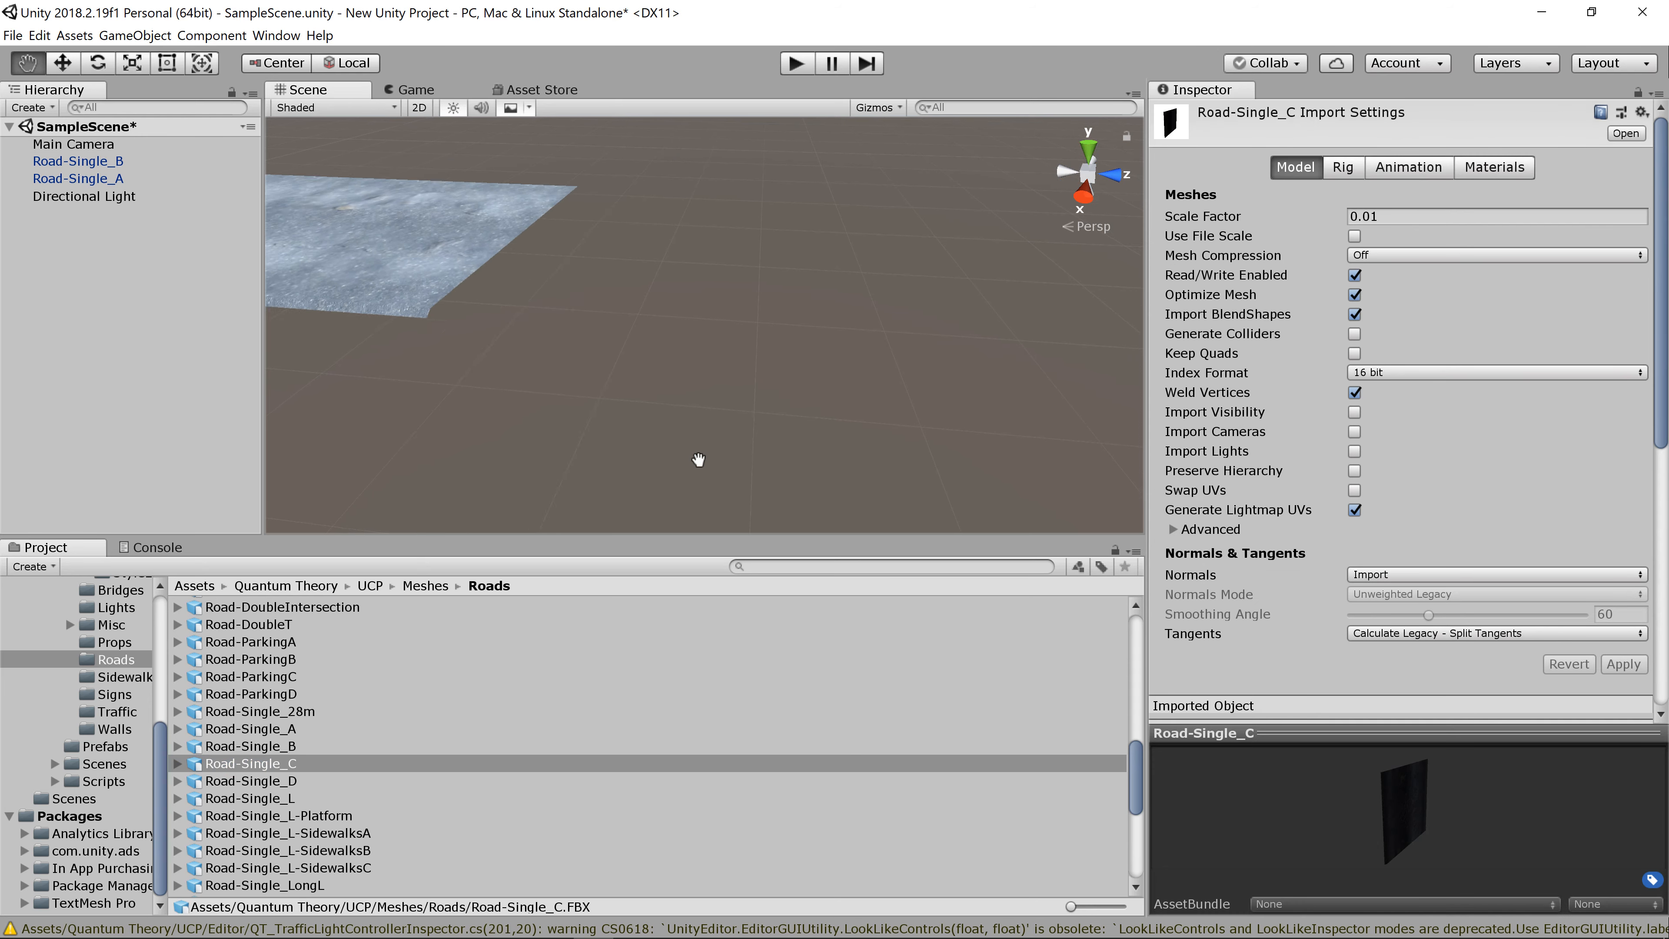
{"action": "left_click_drag", "start_coordinate": [289, 765], "coordinate": [1009, 322]}
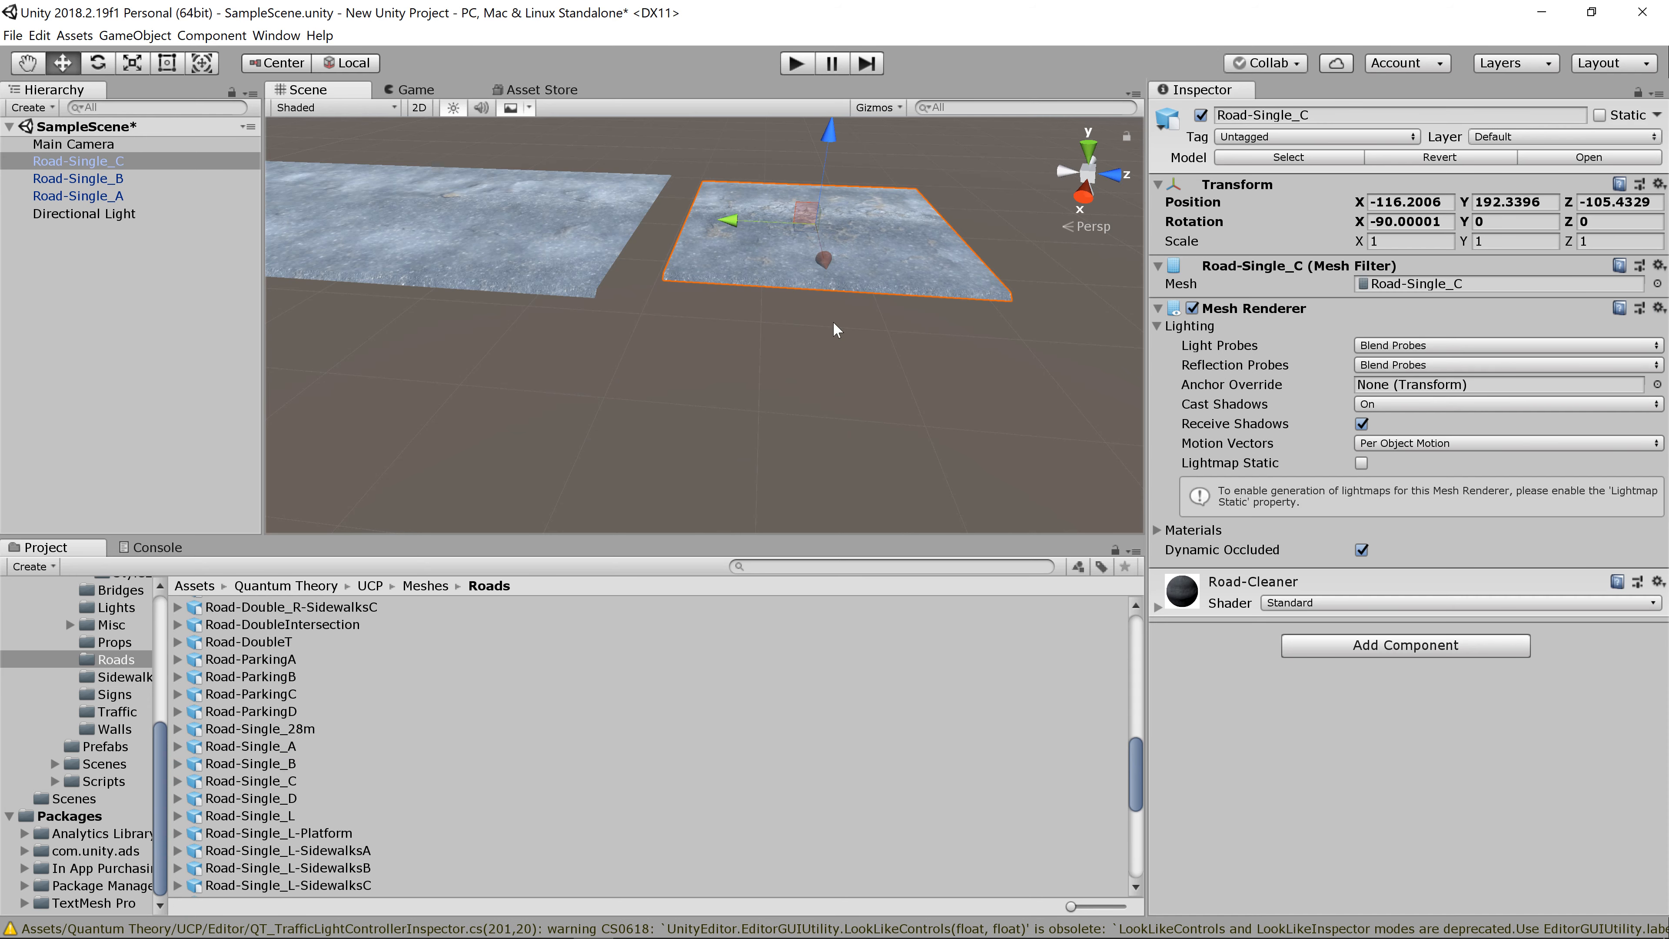
{"action": "key", "text": "v"}
{"action": "left_click_drag", "start_coordinate": [674, 306], "coordinate": [621, 327]}
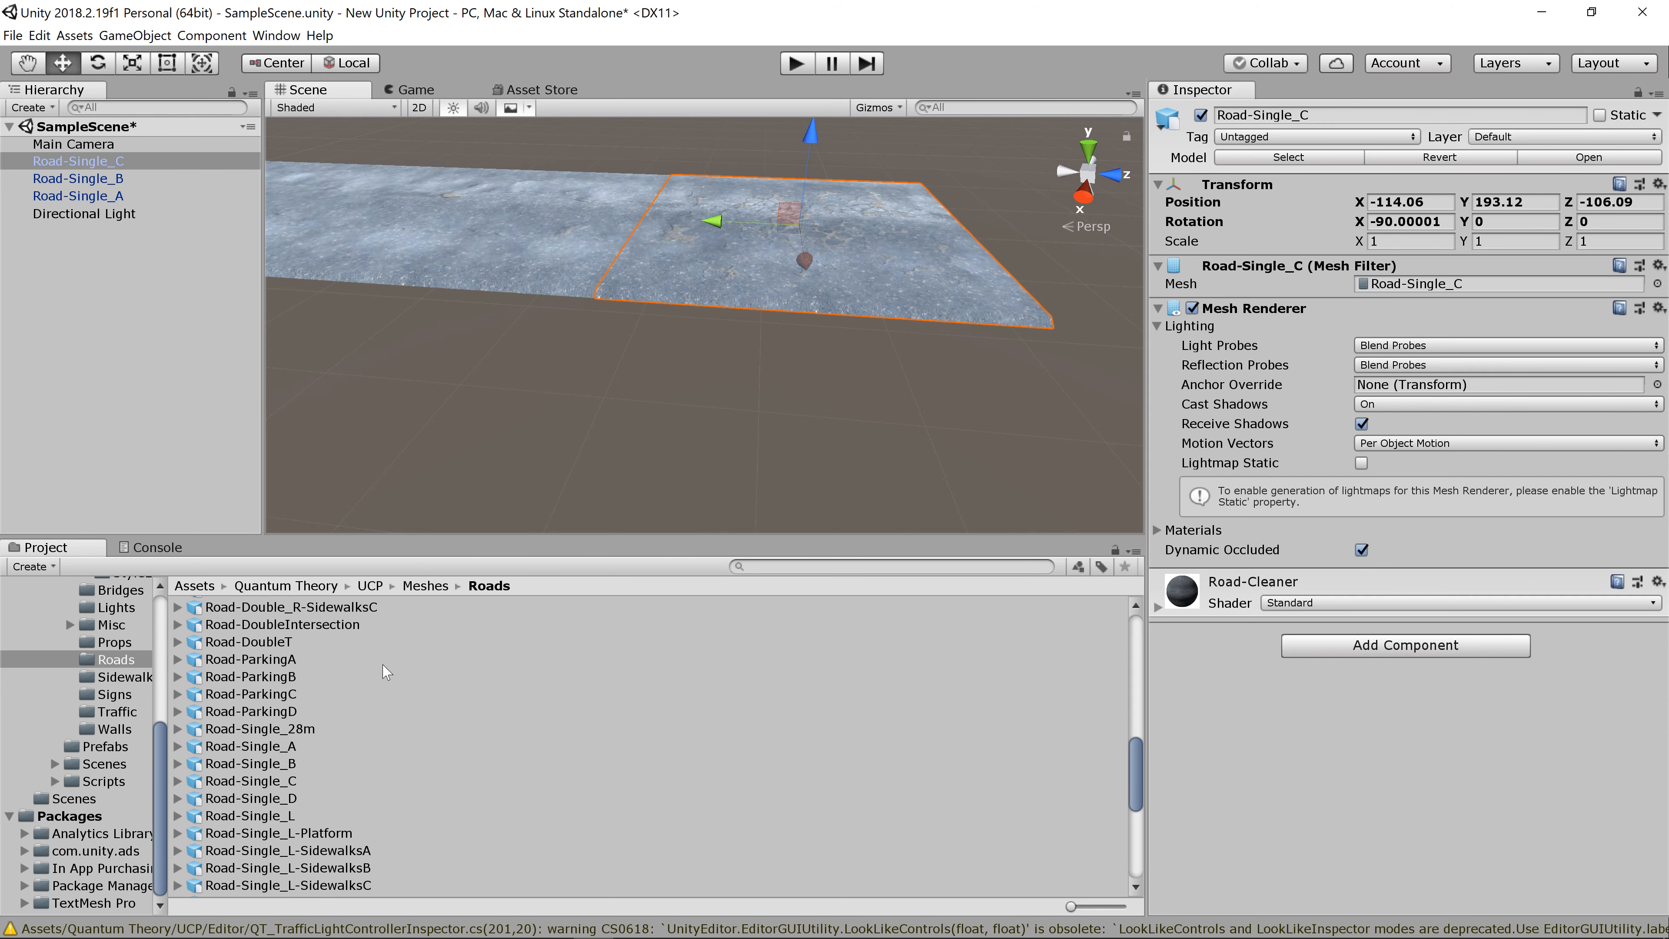
Step: Add the Road-Single_D mesh and vertex-snap it to the free end of the Road-Single_C tile
{"action": "left_click", "coordinate": [287, 799]}
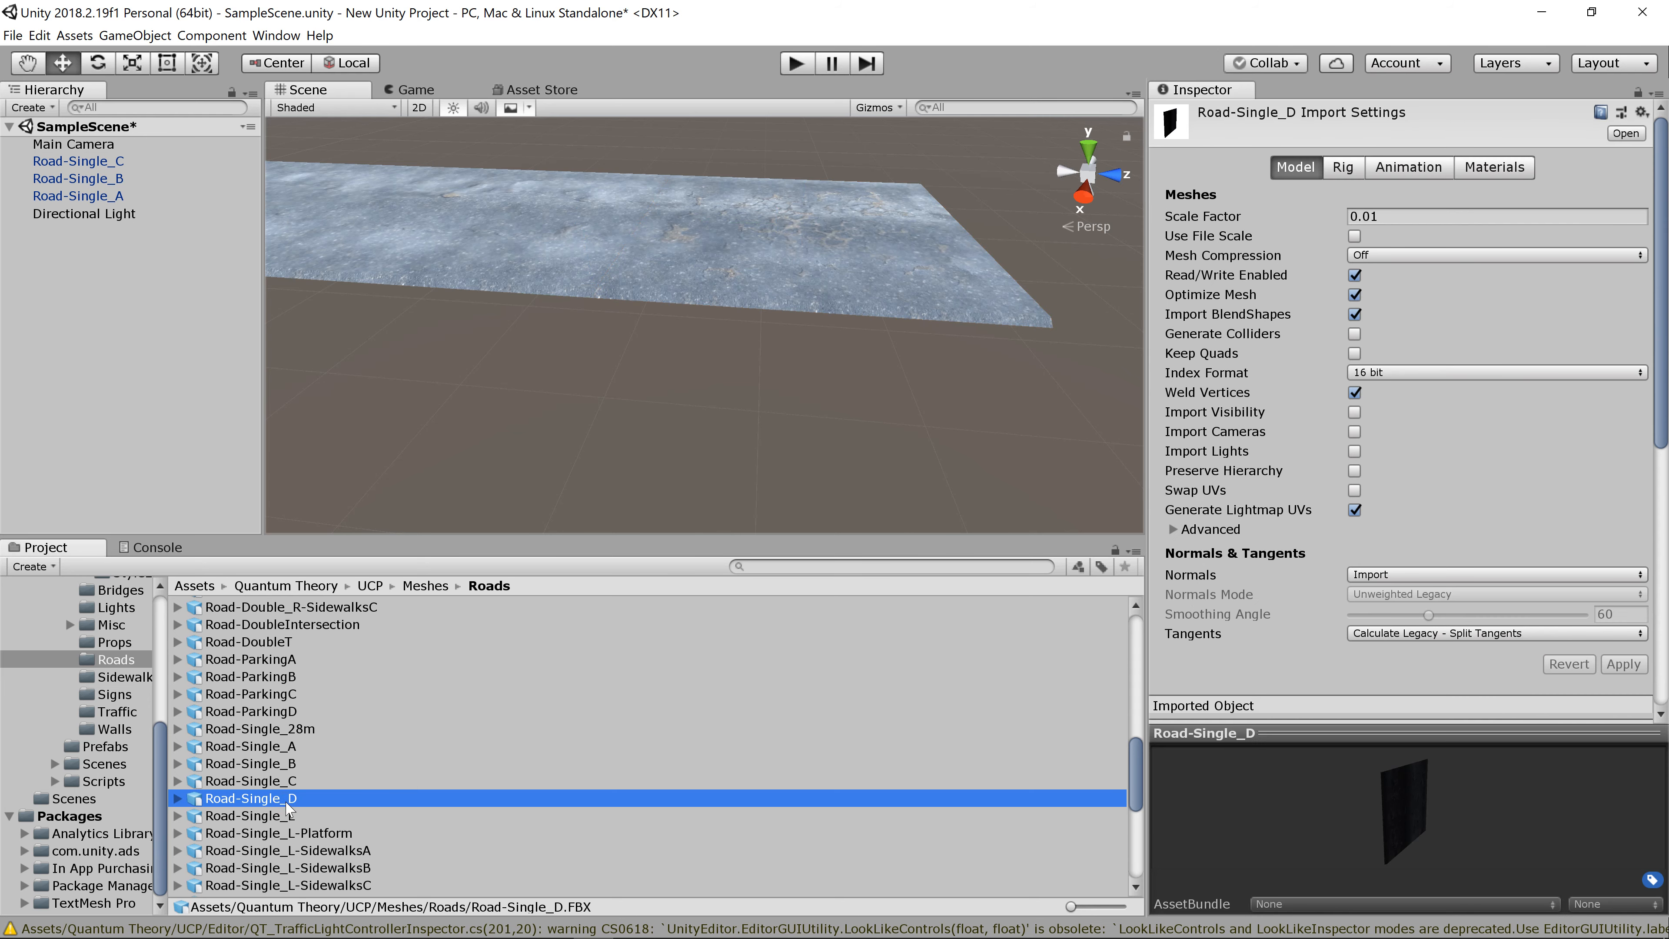
{"action": "left_click_drag", "start_coordinate": [287, 803], "coordinate": [1104, 456]}
{"action": "middle_click_drag", "start_coordinate": [850, 397], "coordinate": [717, 409]}
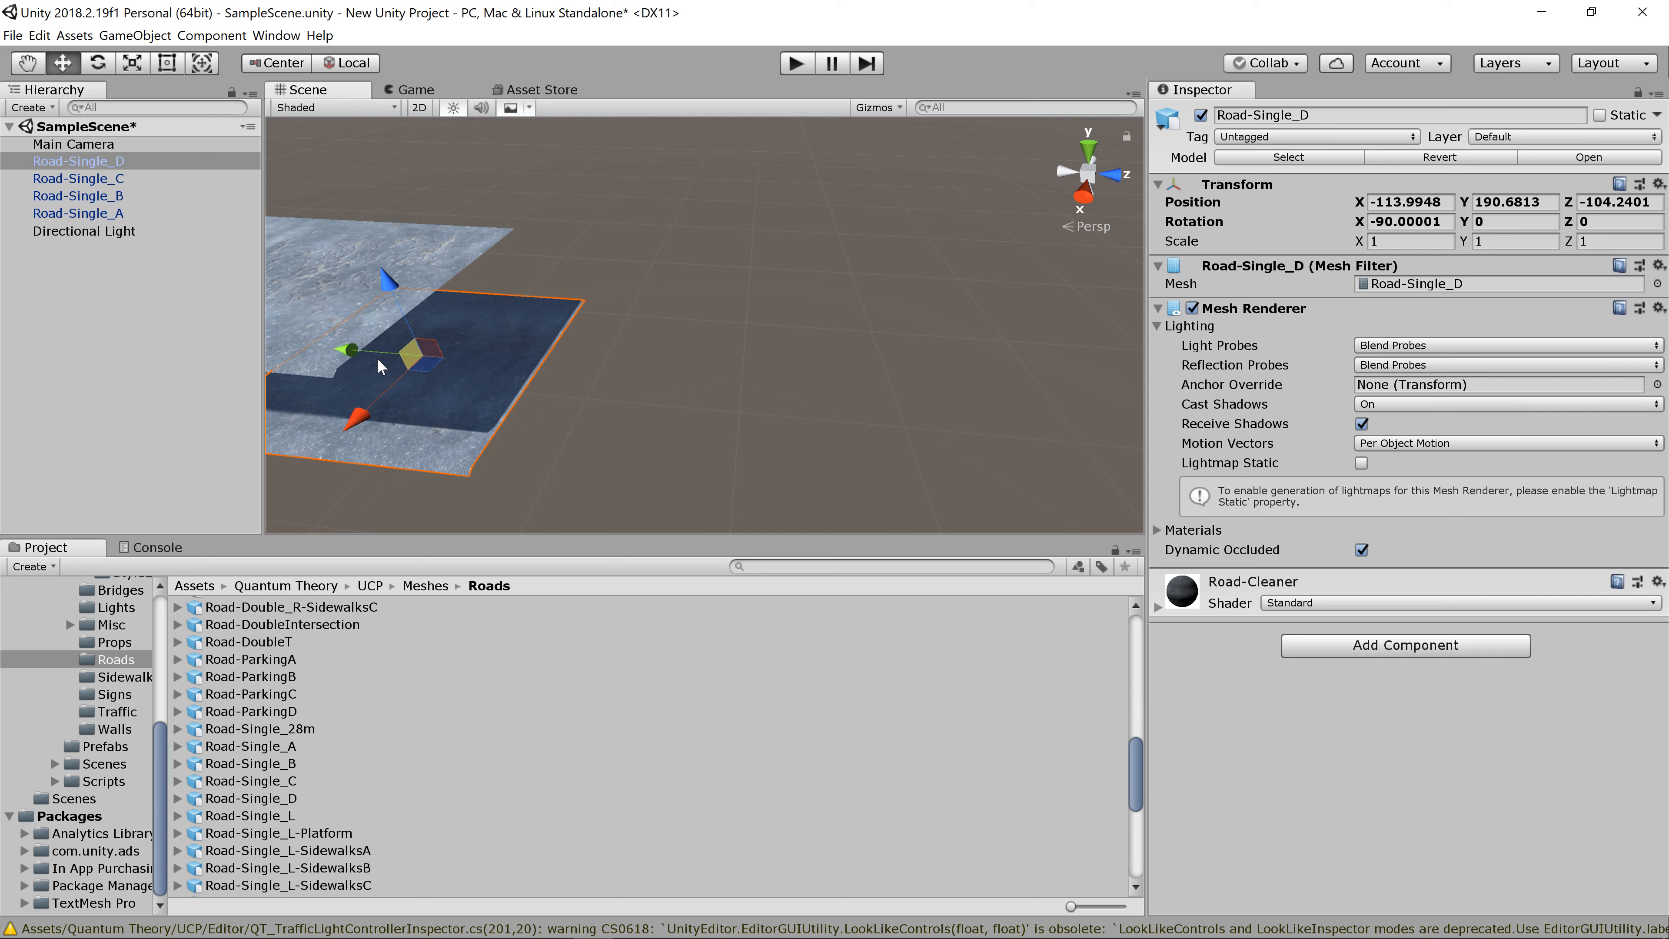
{"action": "left_click_drag", "start_coordinate": [348, 355], "coordinate": [629, 353]}
{"action": "middle_click_drag", "start_coordinate": [629, 353], "coordinate": [948, 424]}
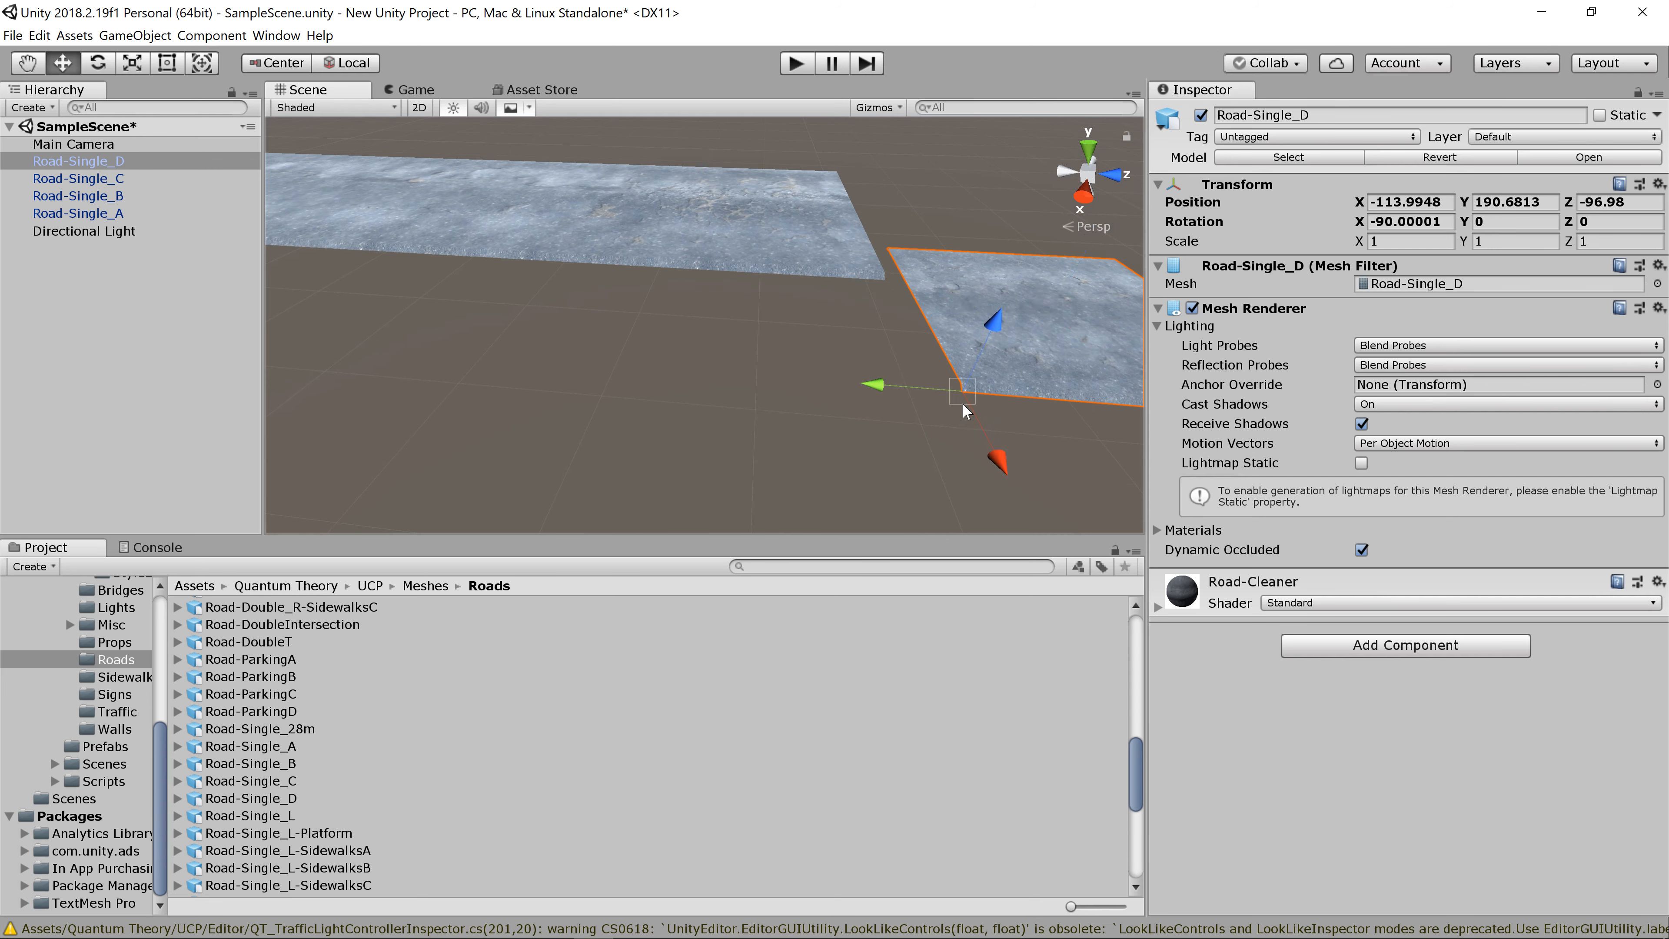
{"action": "left_click_drag", "start_coordinate": [963, 411], "coordinate": [942, 335]}
{"action": "scroll", "coordinate": [921, 323], "scroll_direction": "down", "scroll_amount": 5}
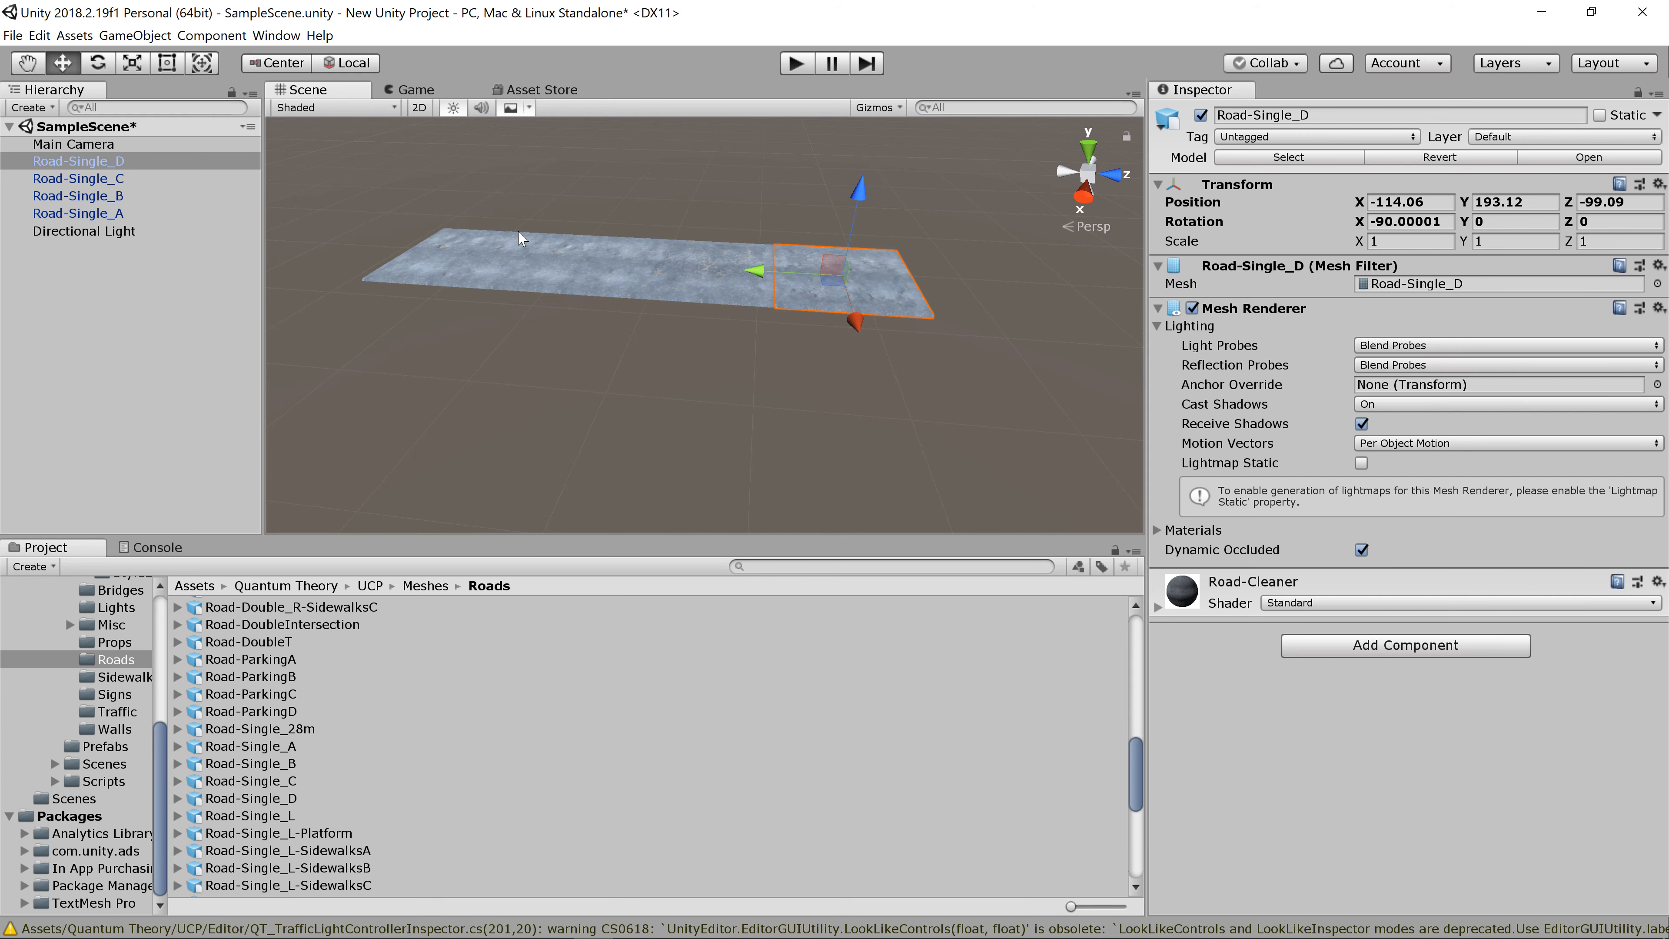
Step: Check the four road tiles of the strip individually and as a group
{"action": "left_click", "coordinate": [445, 266]}
{"action": "left_click", "coordinate": [555, 289]}
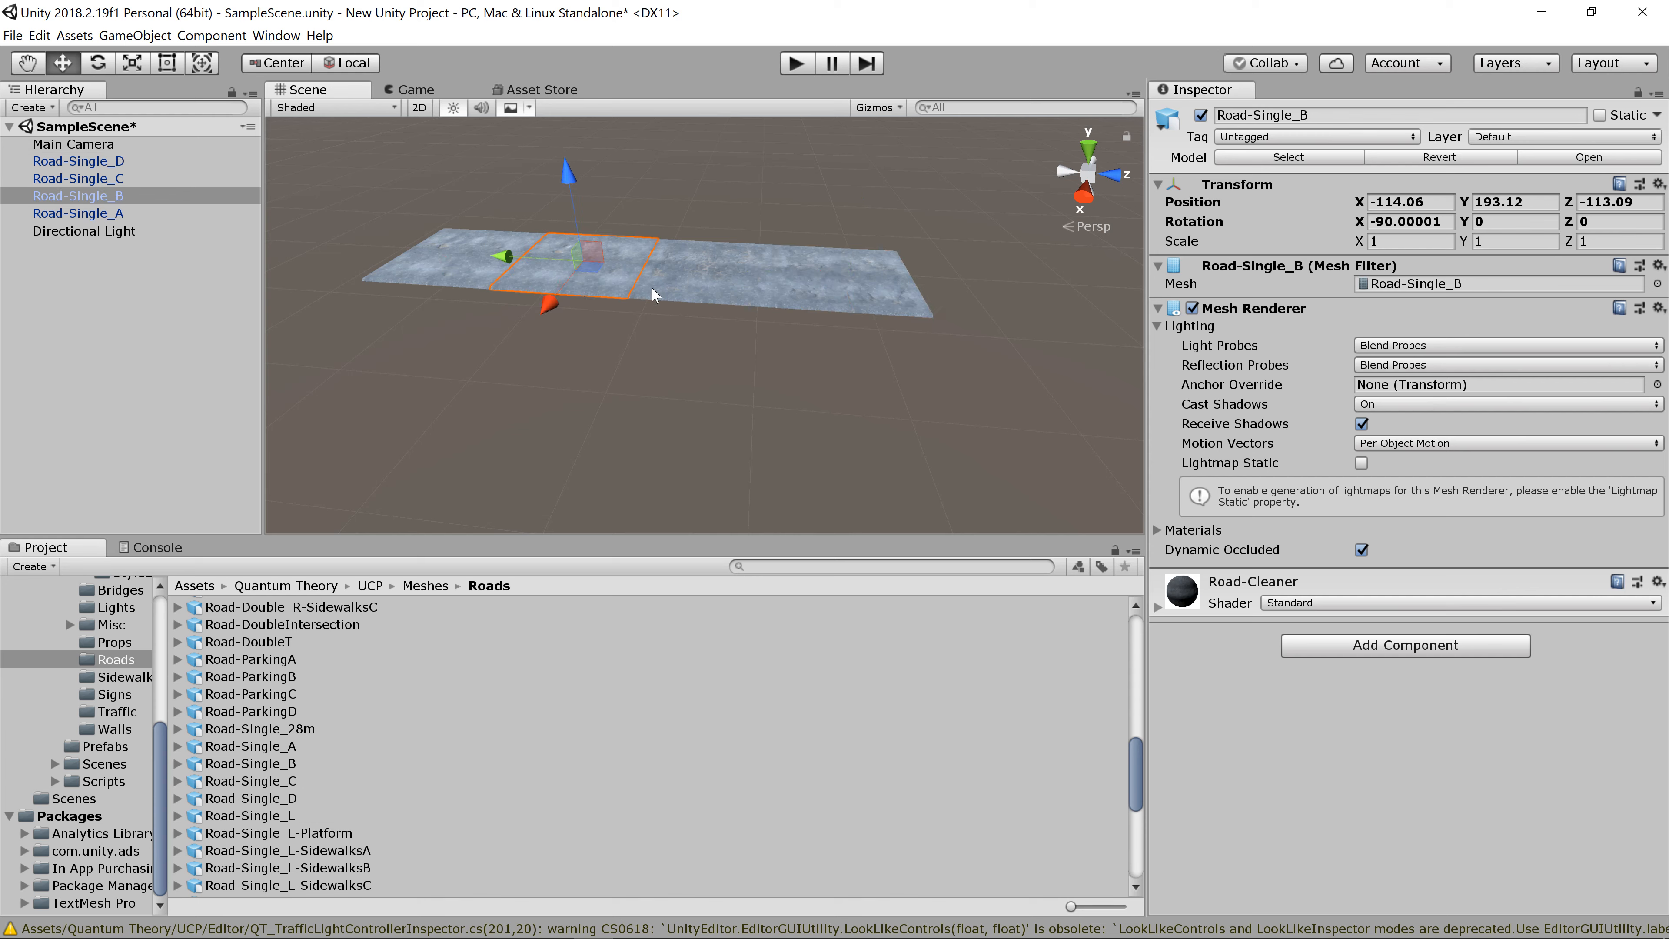
{"action": "left_click", "coordinate": [690, 296]}
{"action": "left_click", "coordinate": [793, 301]}
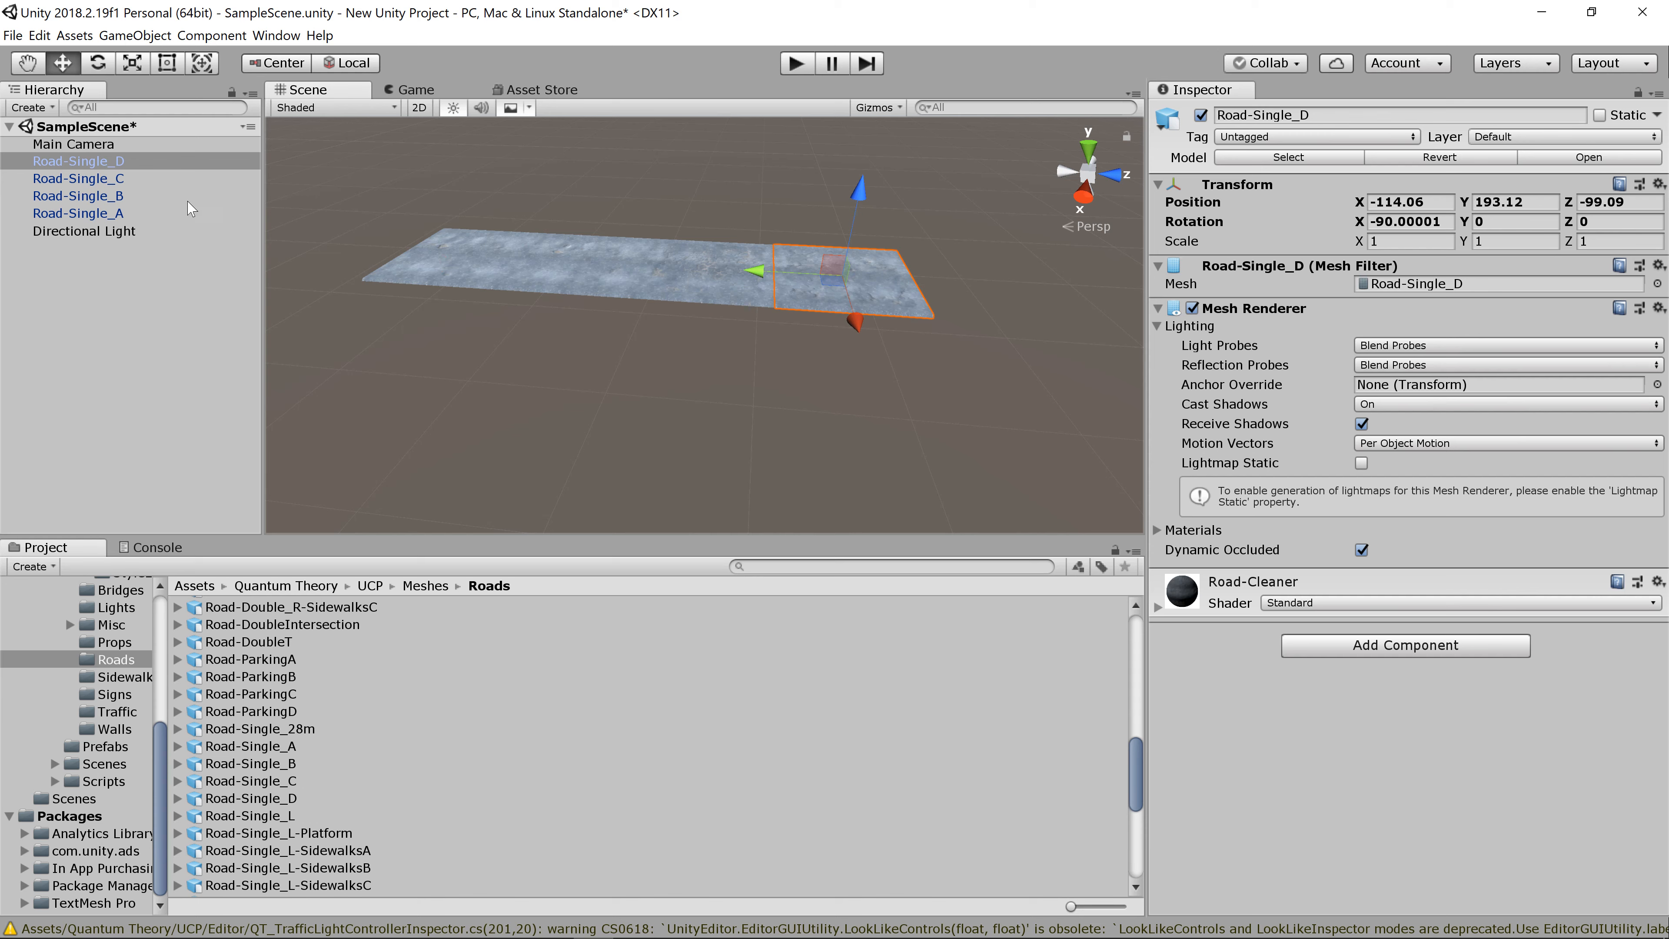
{"action": "left_click", "coordinate": [119, 216]}
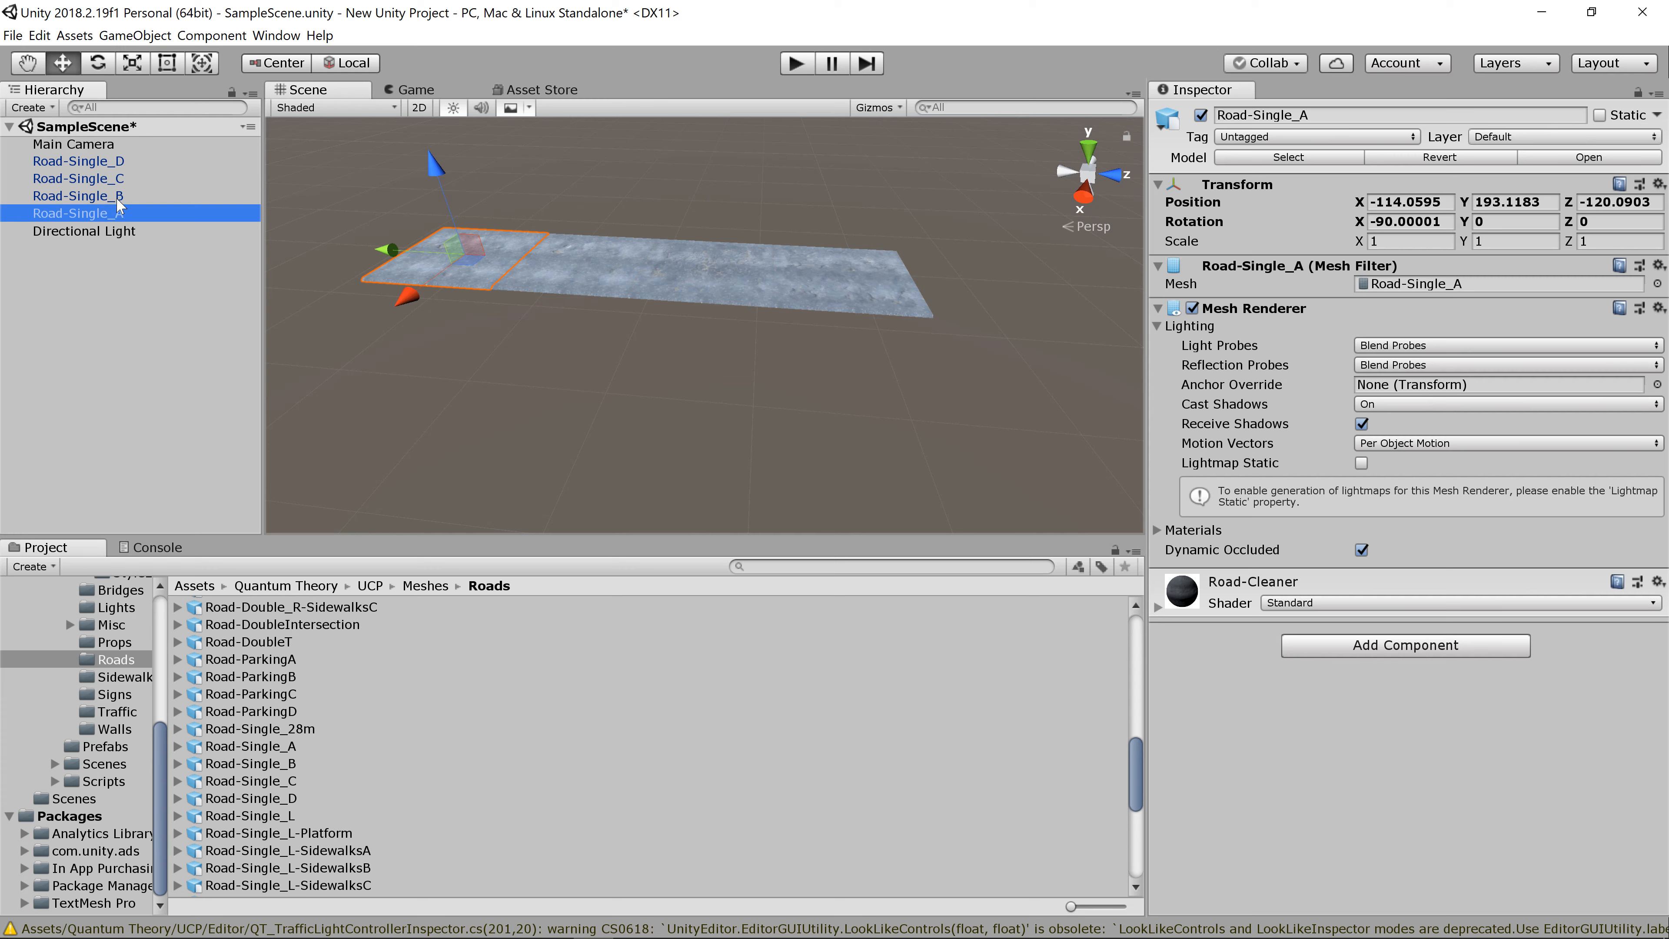
{"action": "left_click", "coordinate": [112, 164], "text": "shift"}
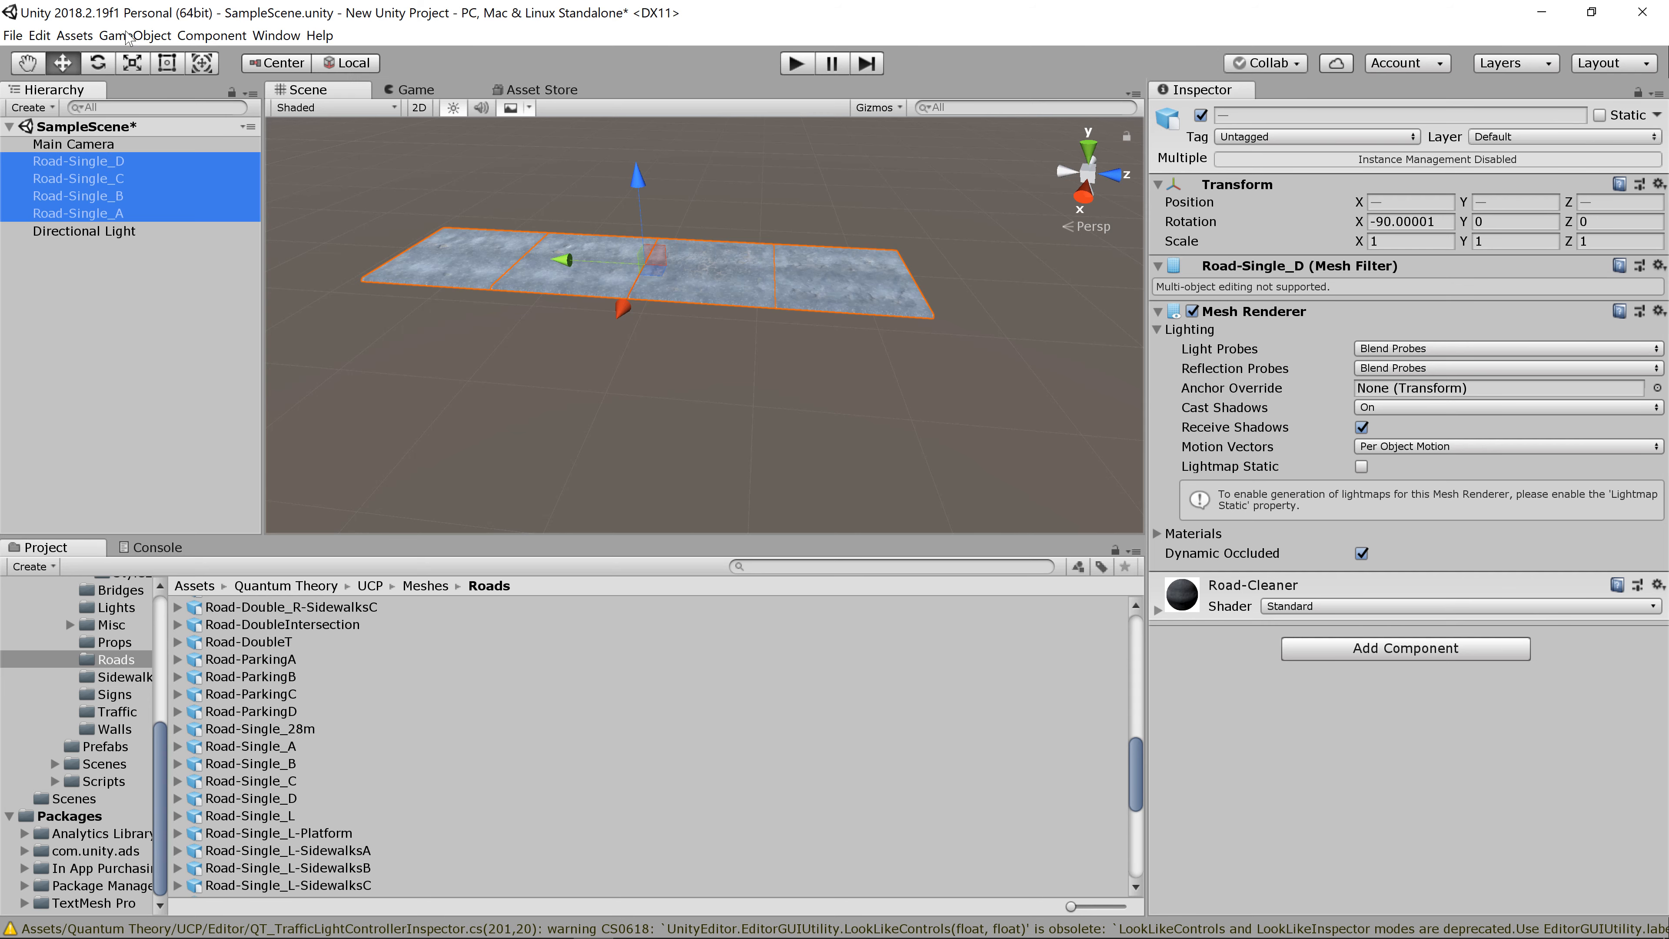
Step: Create an empty GameObject and name it Road-Single-x4
{"action": "left_click", "coordinate": [131, 35]}
{"action": "left_click", "coordinate": [132, 59]}
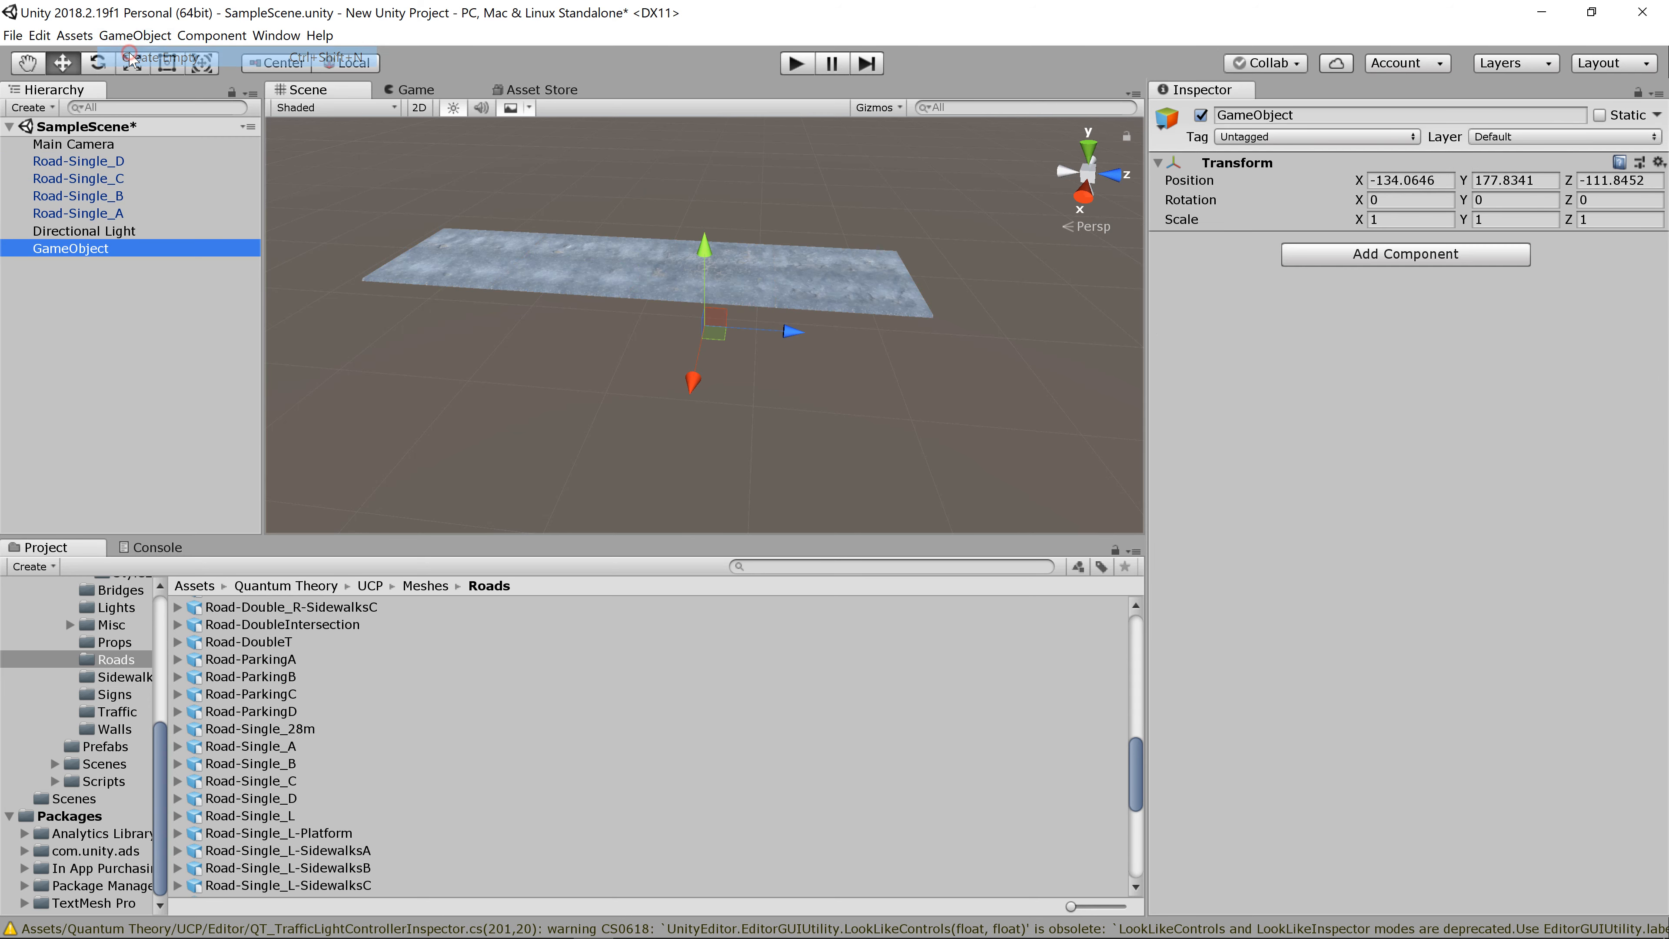
{"action": "left_click", "coordinate": [88, 250]}
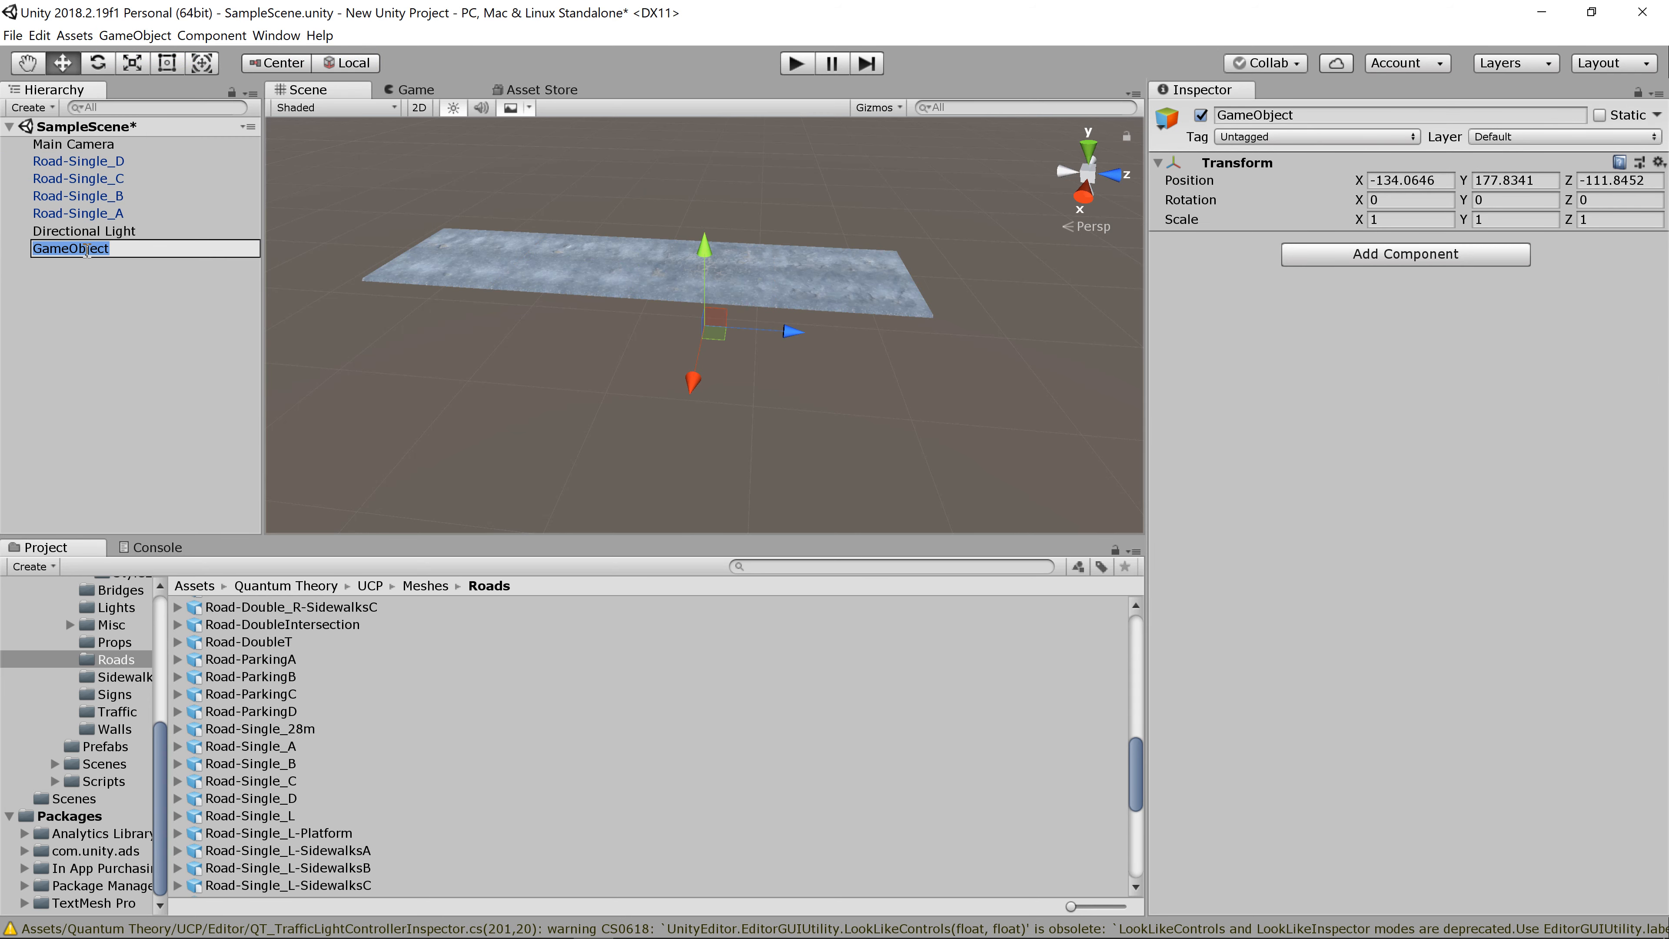
{"action": "type", "text": "Road-Single-x4"}
{"action": "key", "text": "Return"}
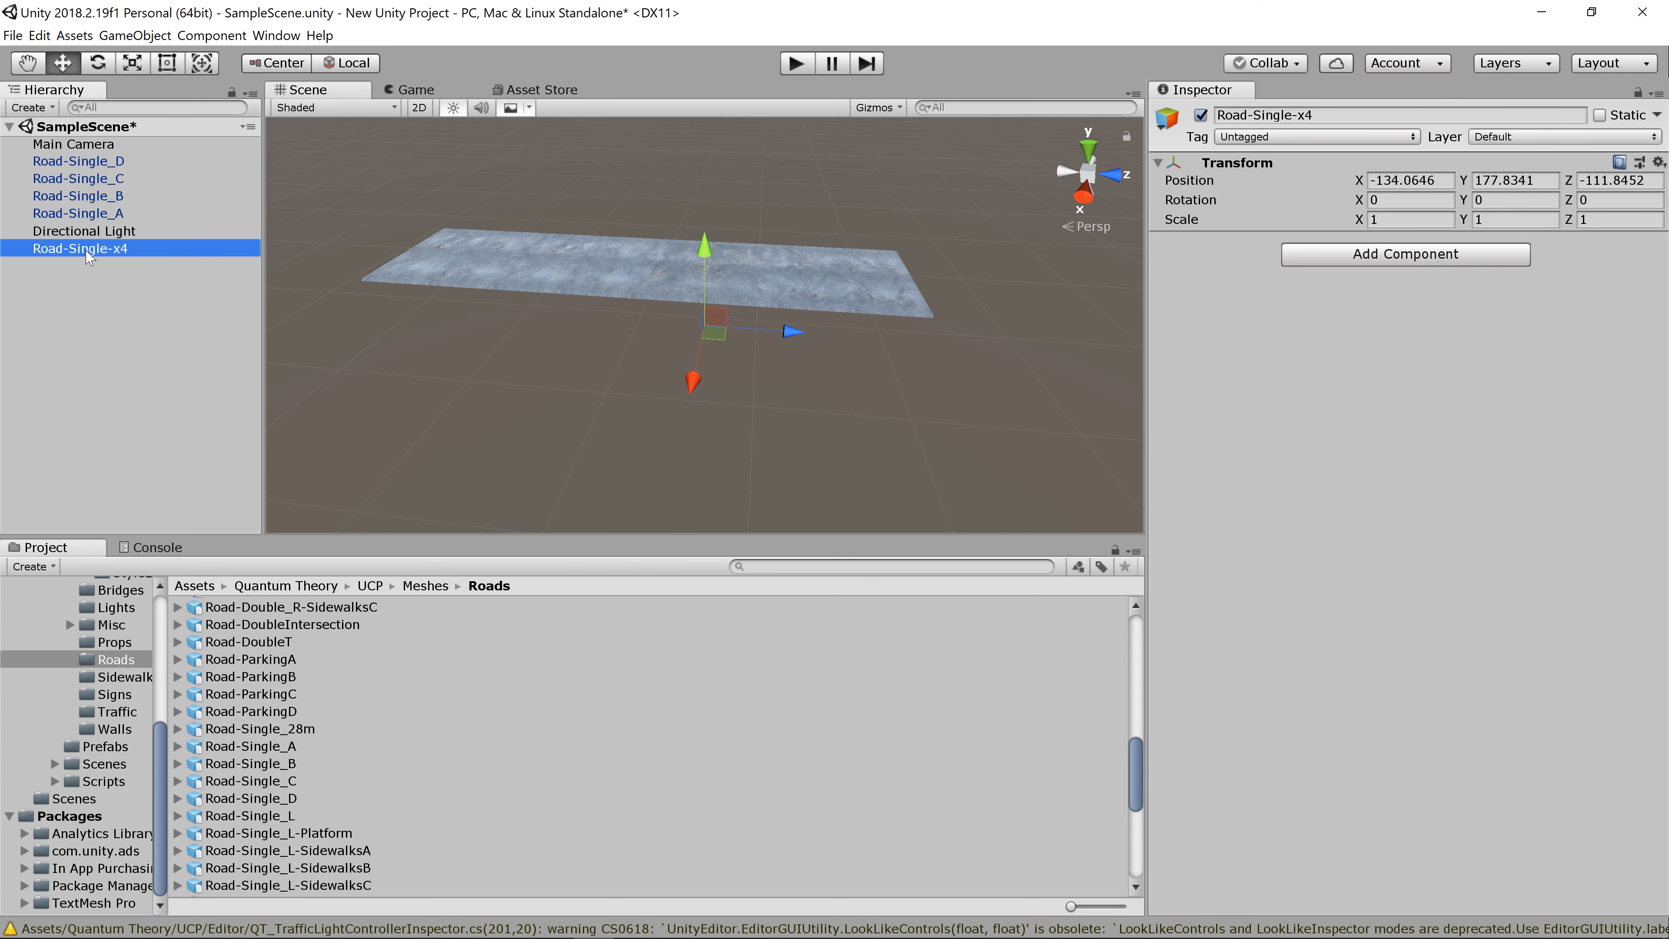
Step: Reorder the road tiles in the hierarchy so they run from Road-Single_A to Road-Single_D
{"action": "left_click", "coordinate": [118, 164]}
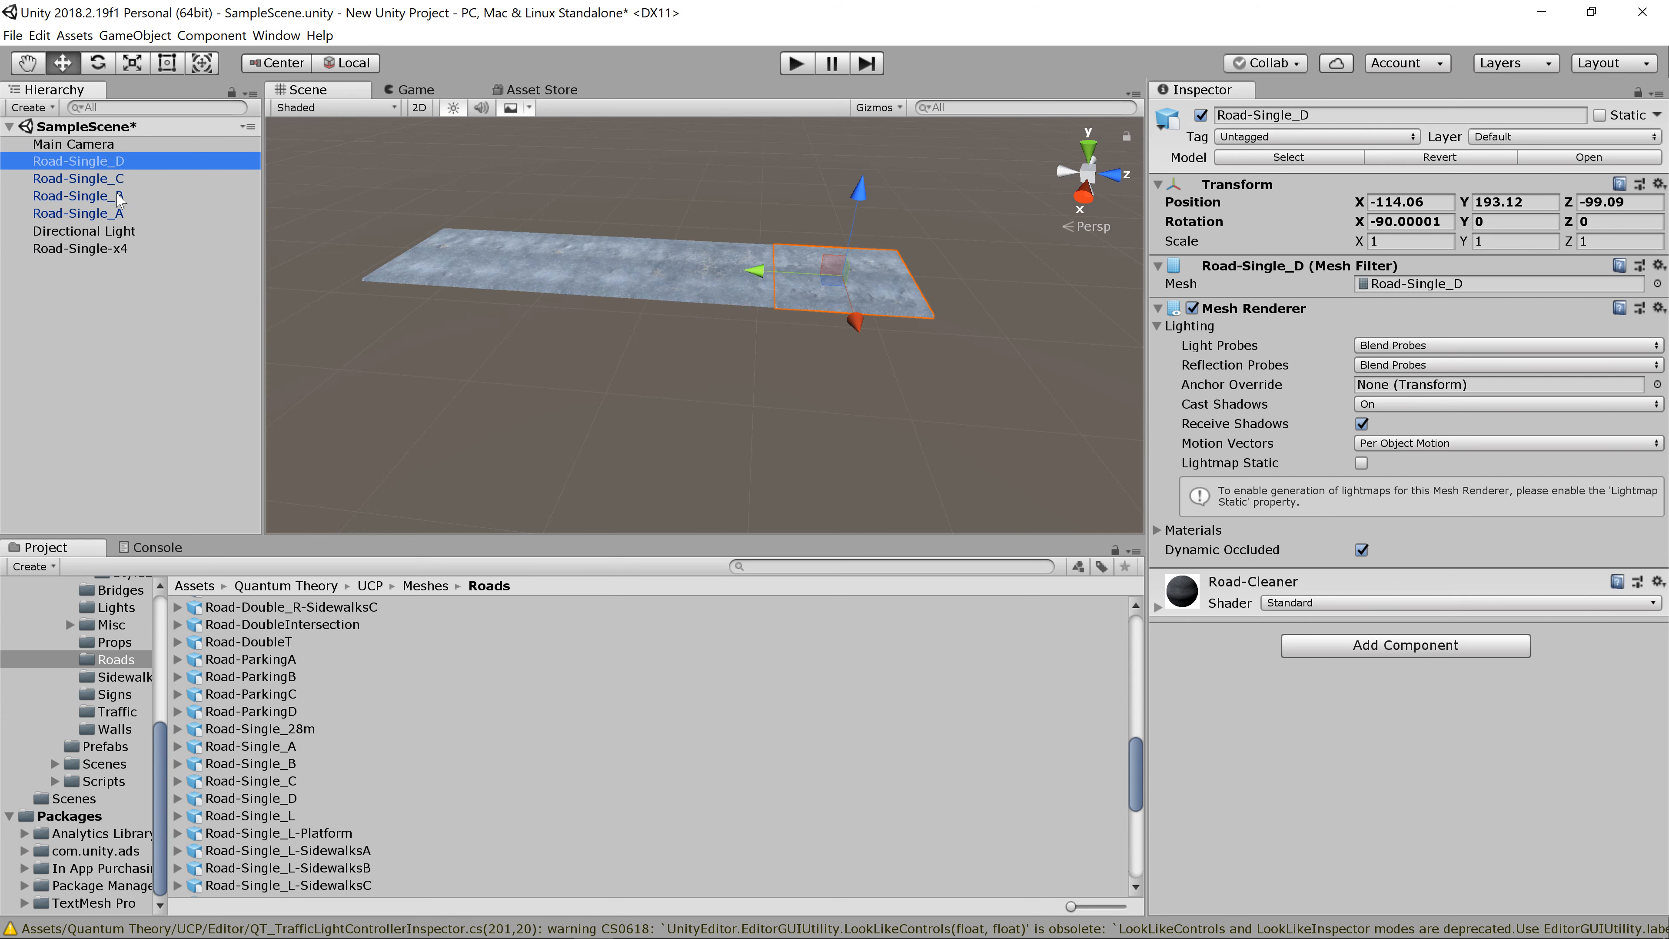
{"action": "left_click", "coordinate": [113, 213]}
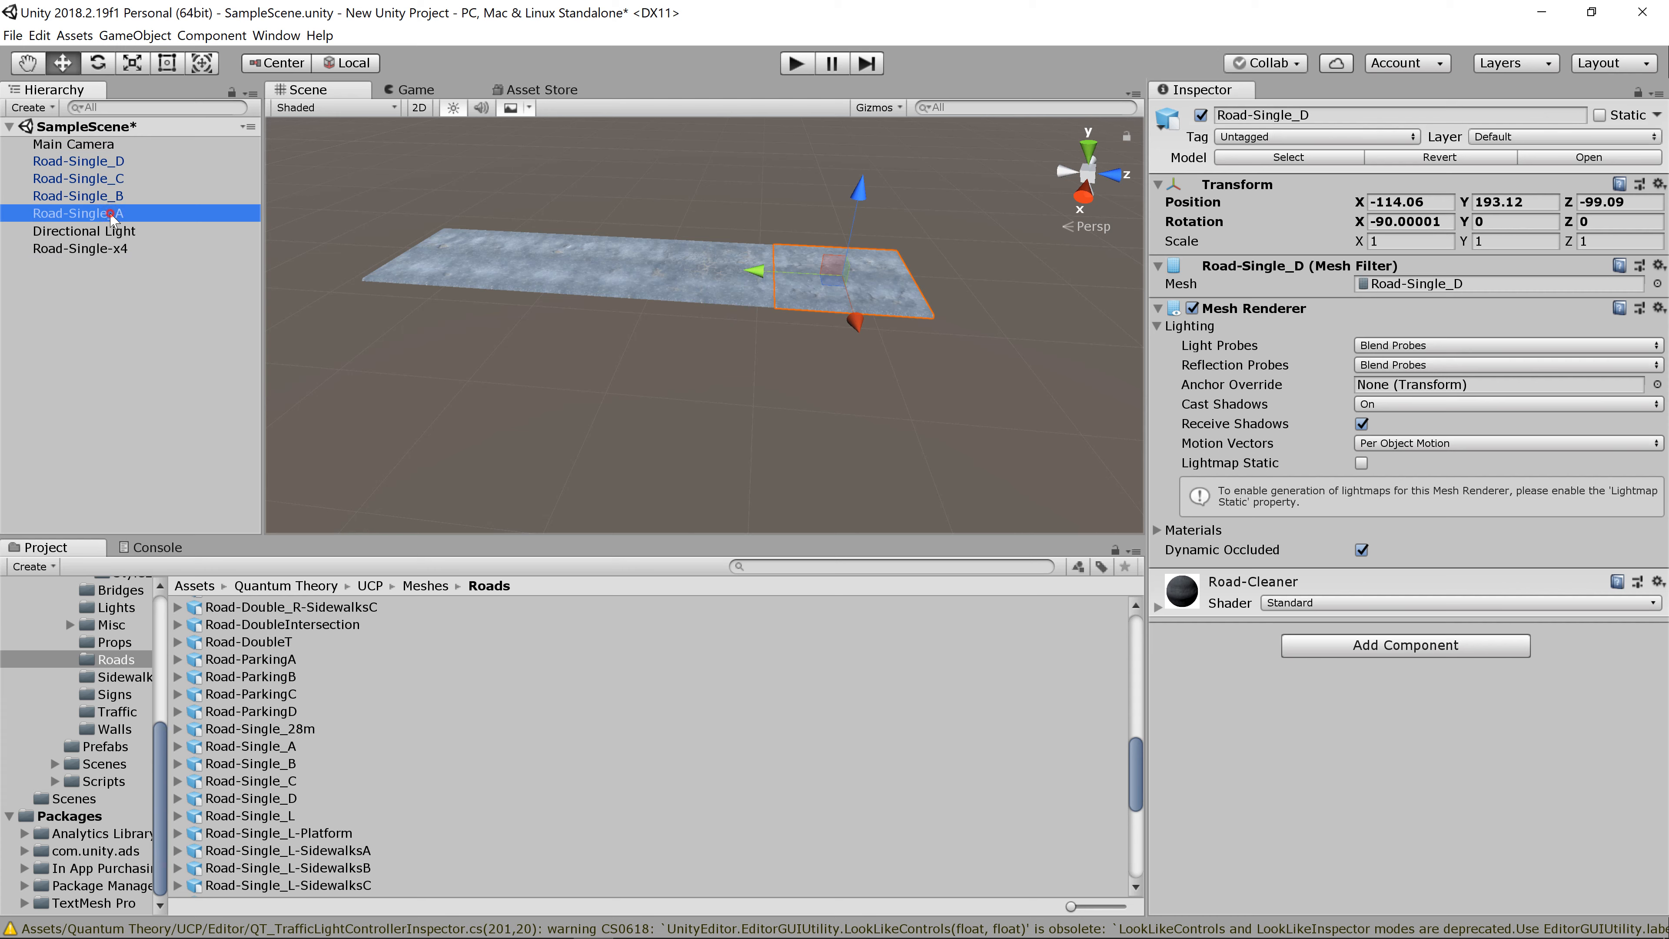
{"action": "left_click", "coordinate": [109, 147], "text": "shift"}
{"action": "left_click", "coordinate": [107, 217]}
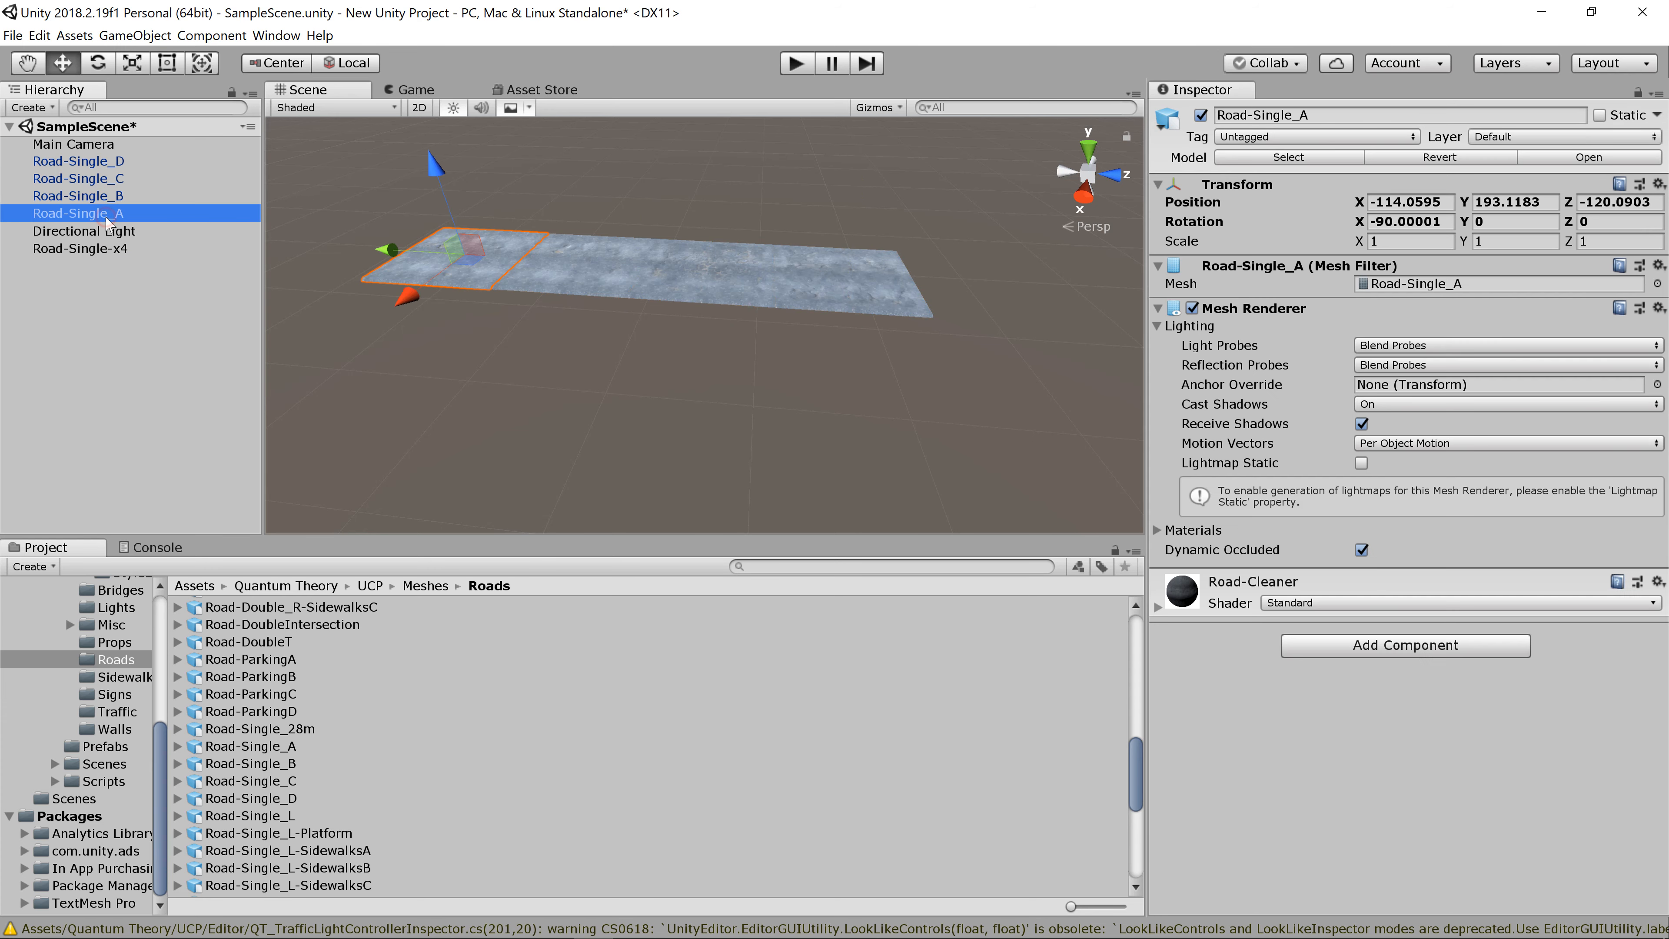
{"action": "mouse_move", "coordinate": [105, 217]}
{"action": "left_mouse_down"}
{"action": "mouse_move", "coordinate": [113, 191]}
{"action": "mouse_move", "coordinate": [103, 227]}
{"action": "left_mouse_up"}
{"action": "key", "text": "ctrl+z"}
{"action": "left_click", "coordinate": [112, 165]}
{"action": "left_click", "coordinate": [112, 177]}
{"action": "left_click", "coordinate": [100, 161]}
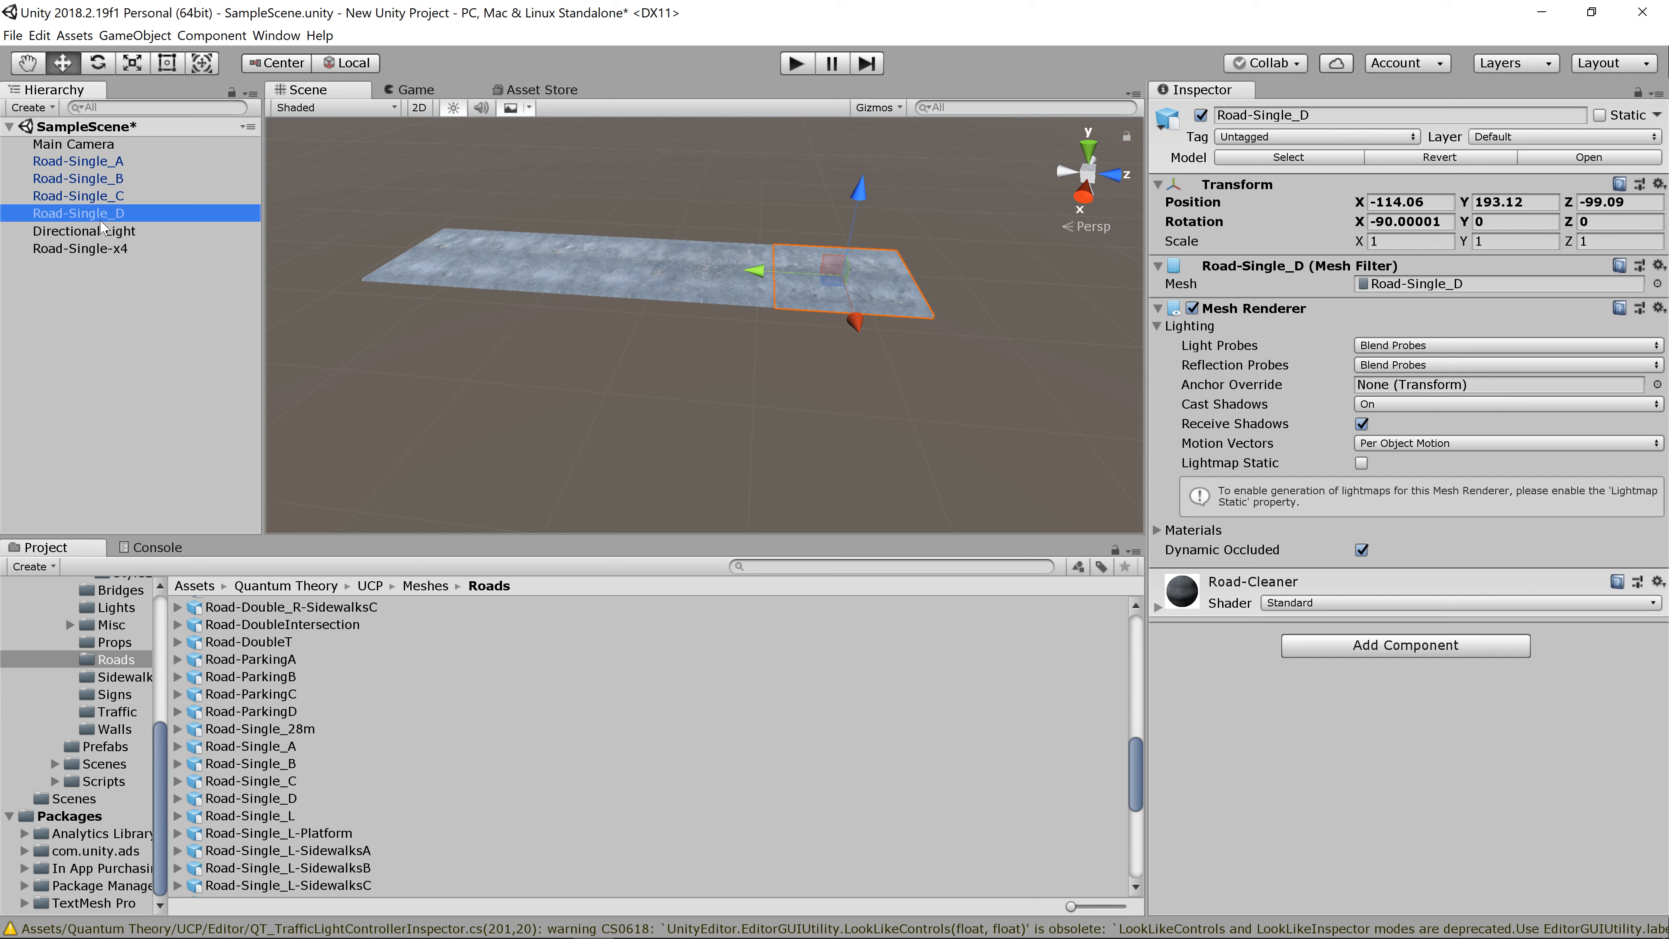
Step: Parent the tiles Road-Single_A through Road-Single_D to the Road-Single-x4 object
{"action": "left_click", "coordinate": [103, 162]}
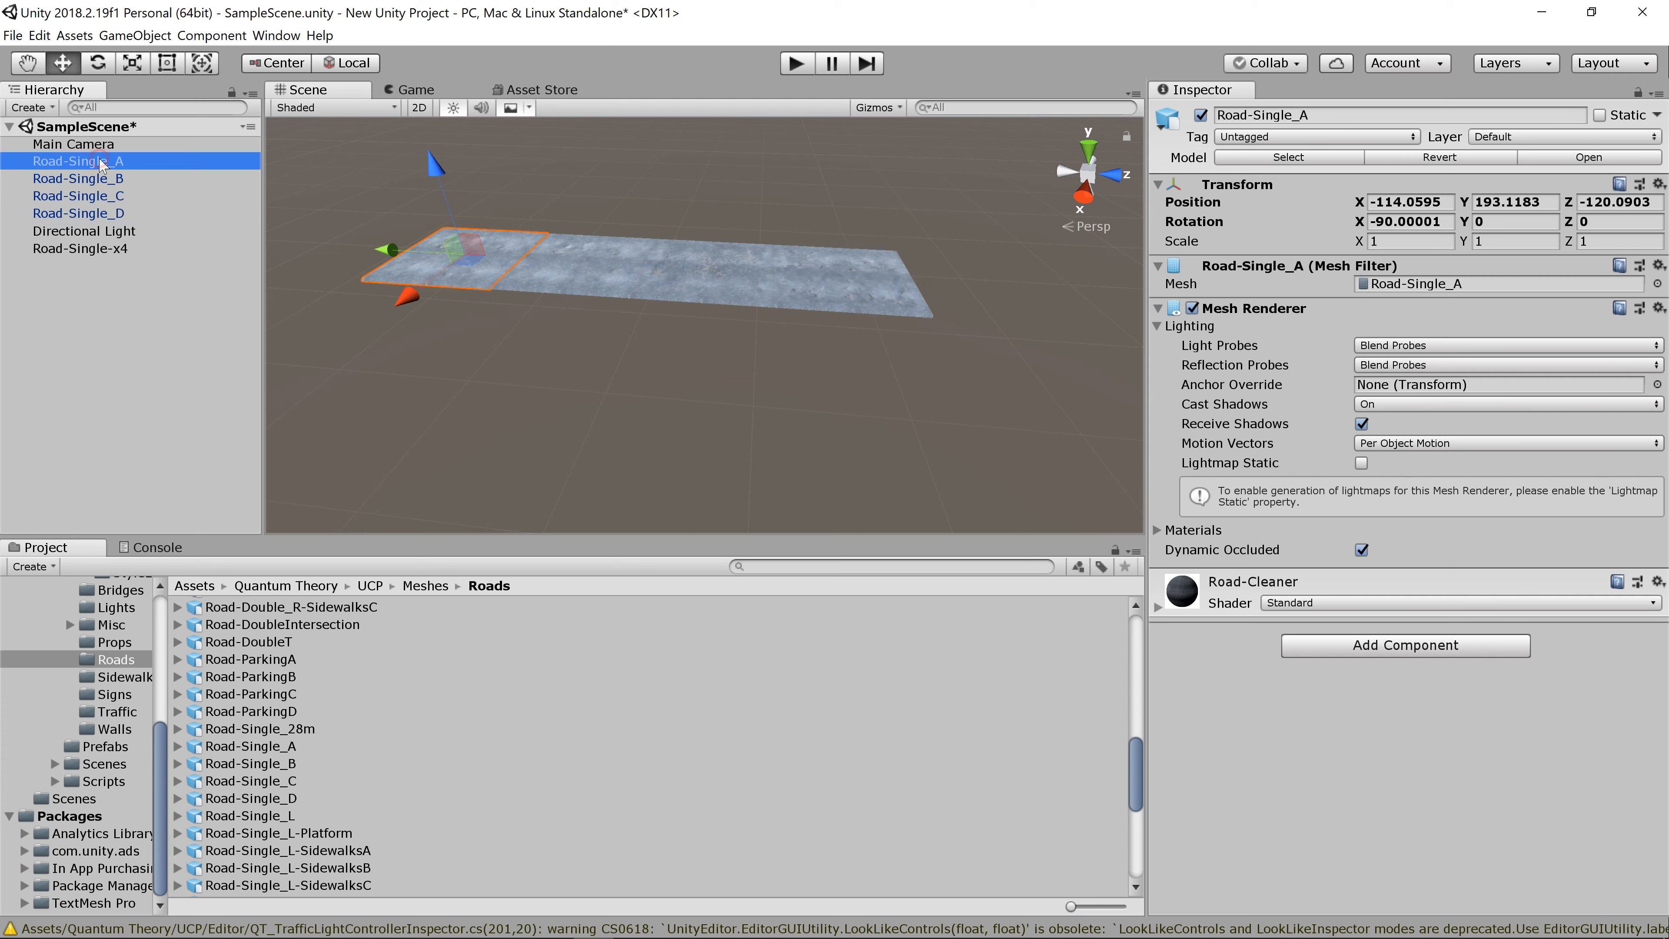
{"action": "left_click", "coordinate": [103, 213], "text": "shift"}
{"action": "left_click_drag", "start_coordinate": [93, 163], "coordinate": [97, 250]}
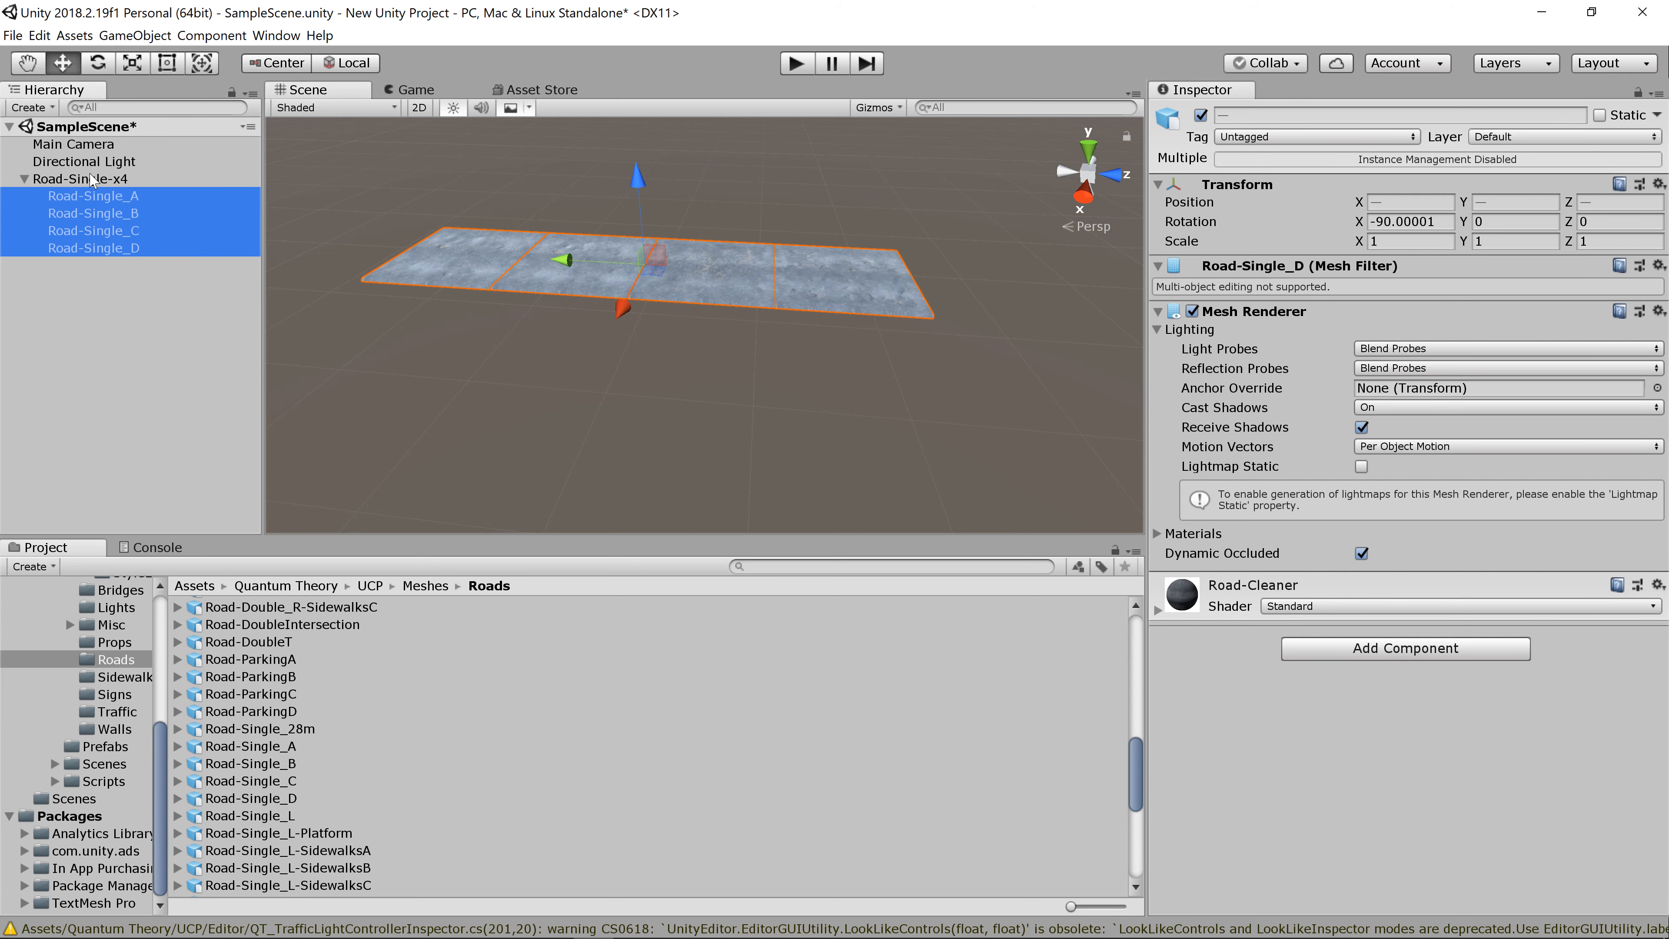
Step: Test-move the Road-Single-x4 parent object along its Z axis and undo the move
{"action": "left_click", "coordinate": [92, 180]}
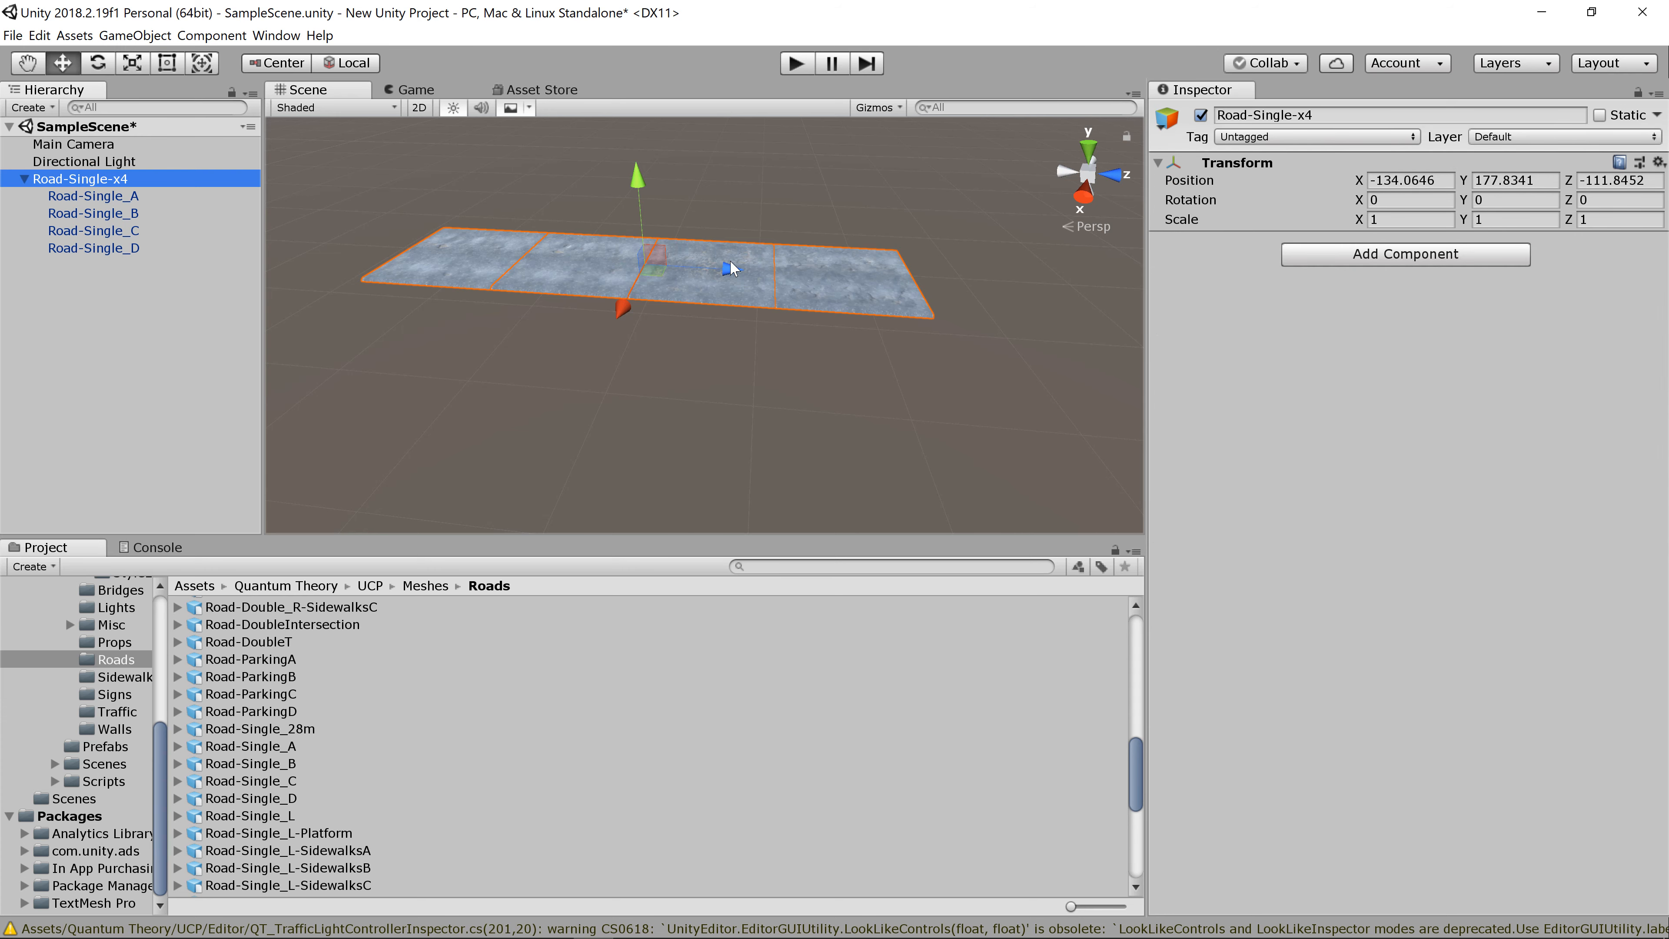
{"action": "left_click_drag", "start_coordinate": [731, 264], "coordinate": [812, 276]}
{"action": "key", "text": "ctrl+z"}
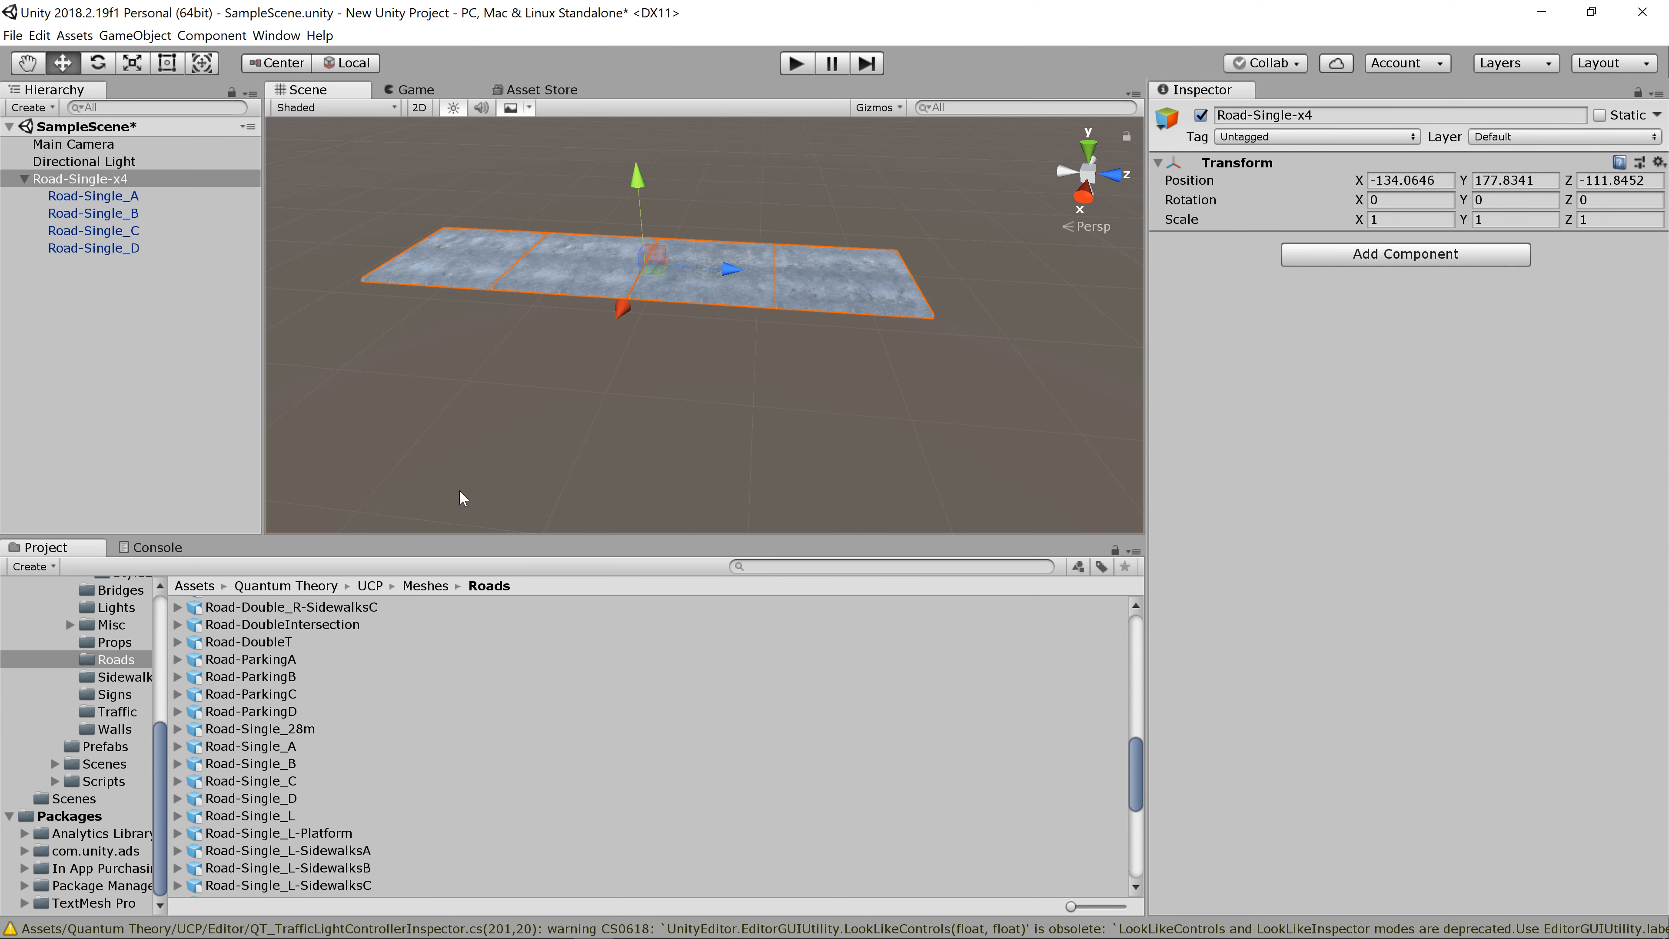
Step: Create a folder named Prefabs directly inside the project's Assets folder
{"action": "scroll", "coordinate": [87, 590], "scroll_direction": "up", "scroll_amount": 5}
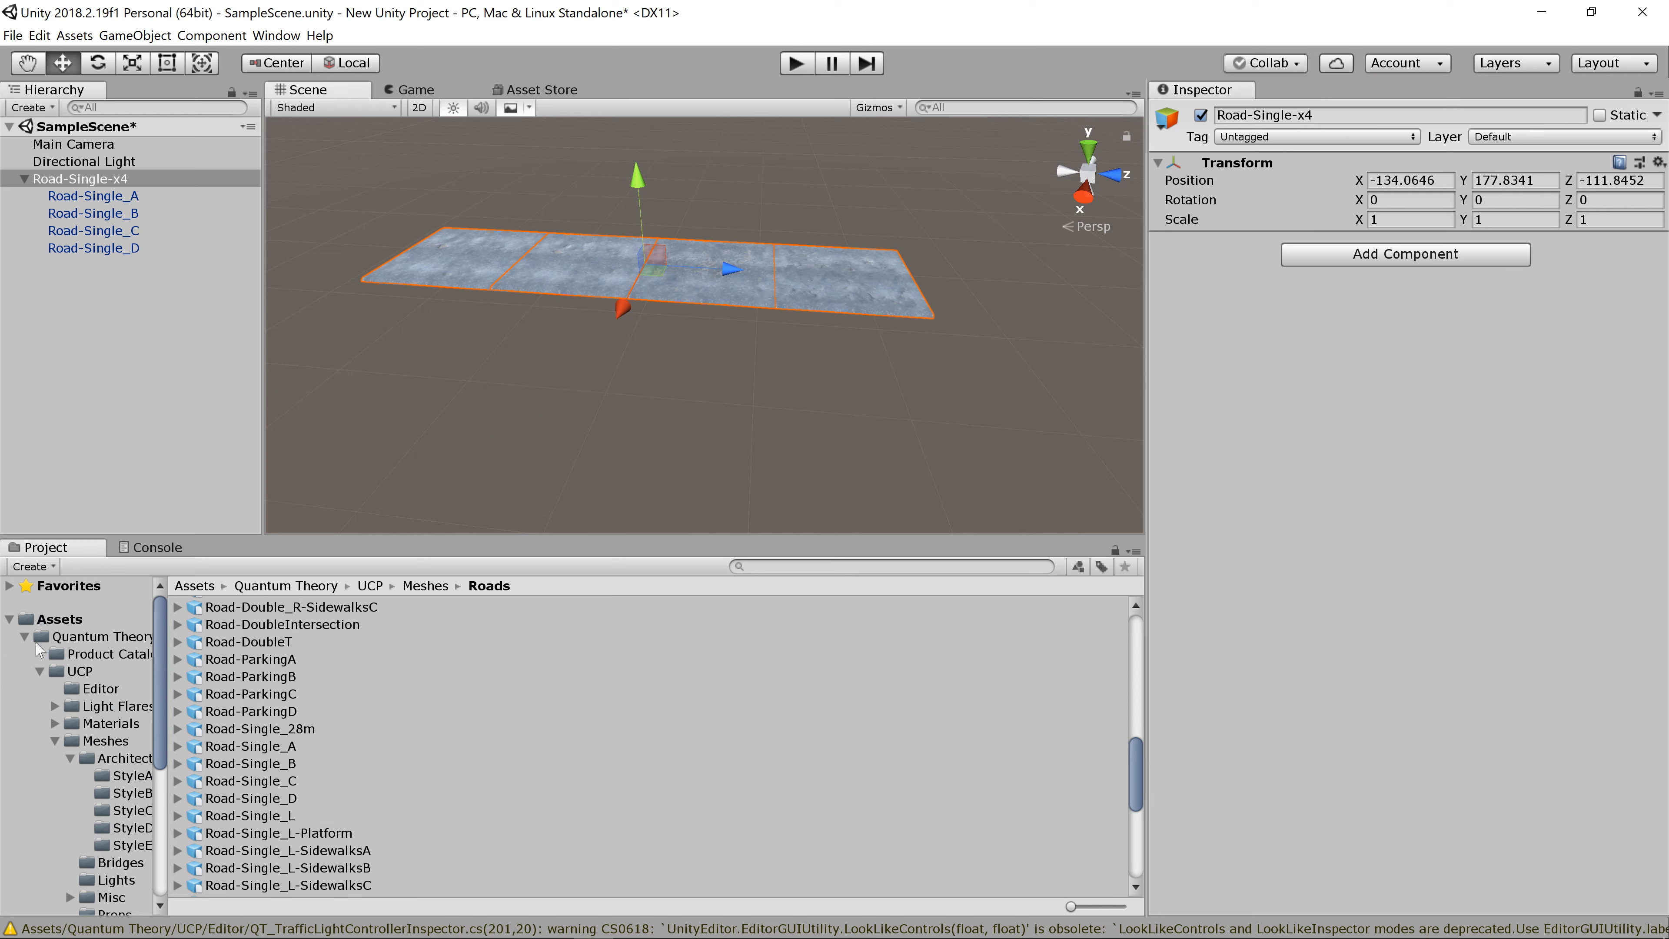
{"action": "left_click", "coordinate": [24, 637]}
{"action": "left_click", "coordinate": [46, 621]}
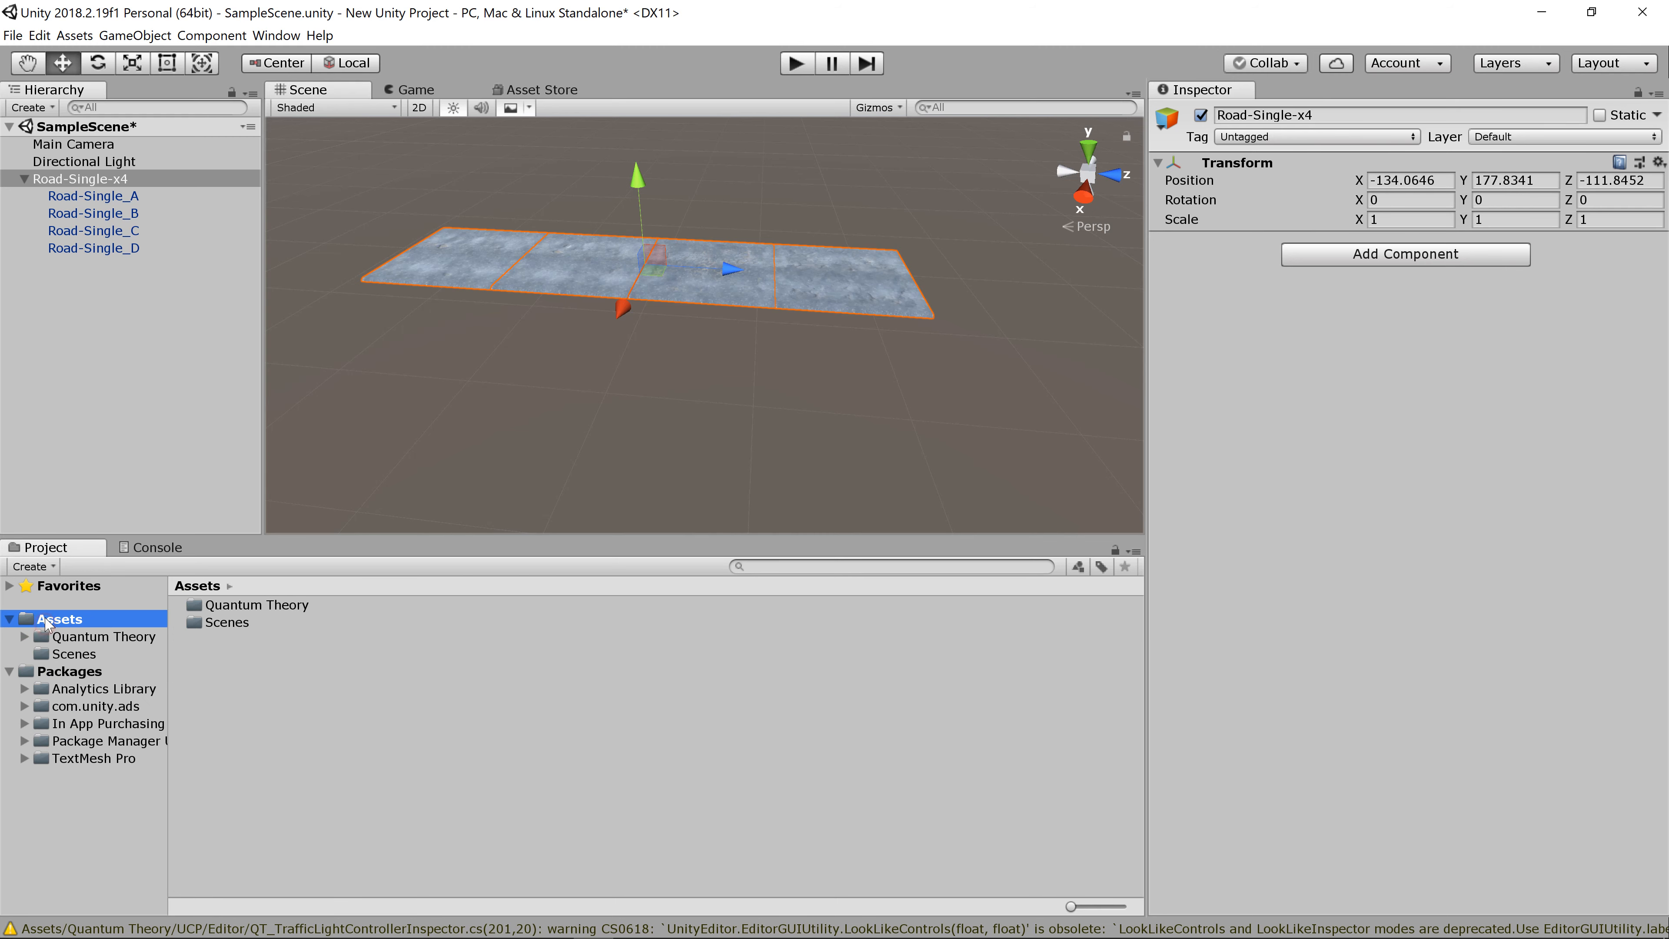
{"action": "right_click", "coordinate": [46, 624]}
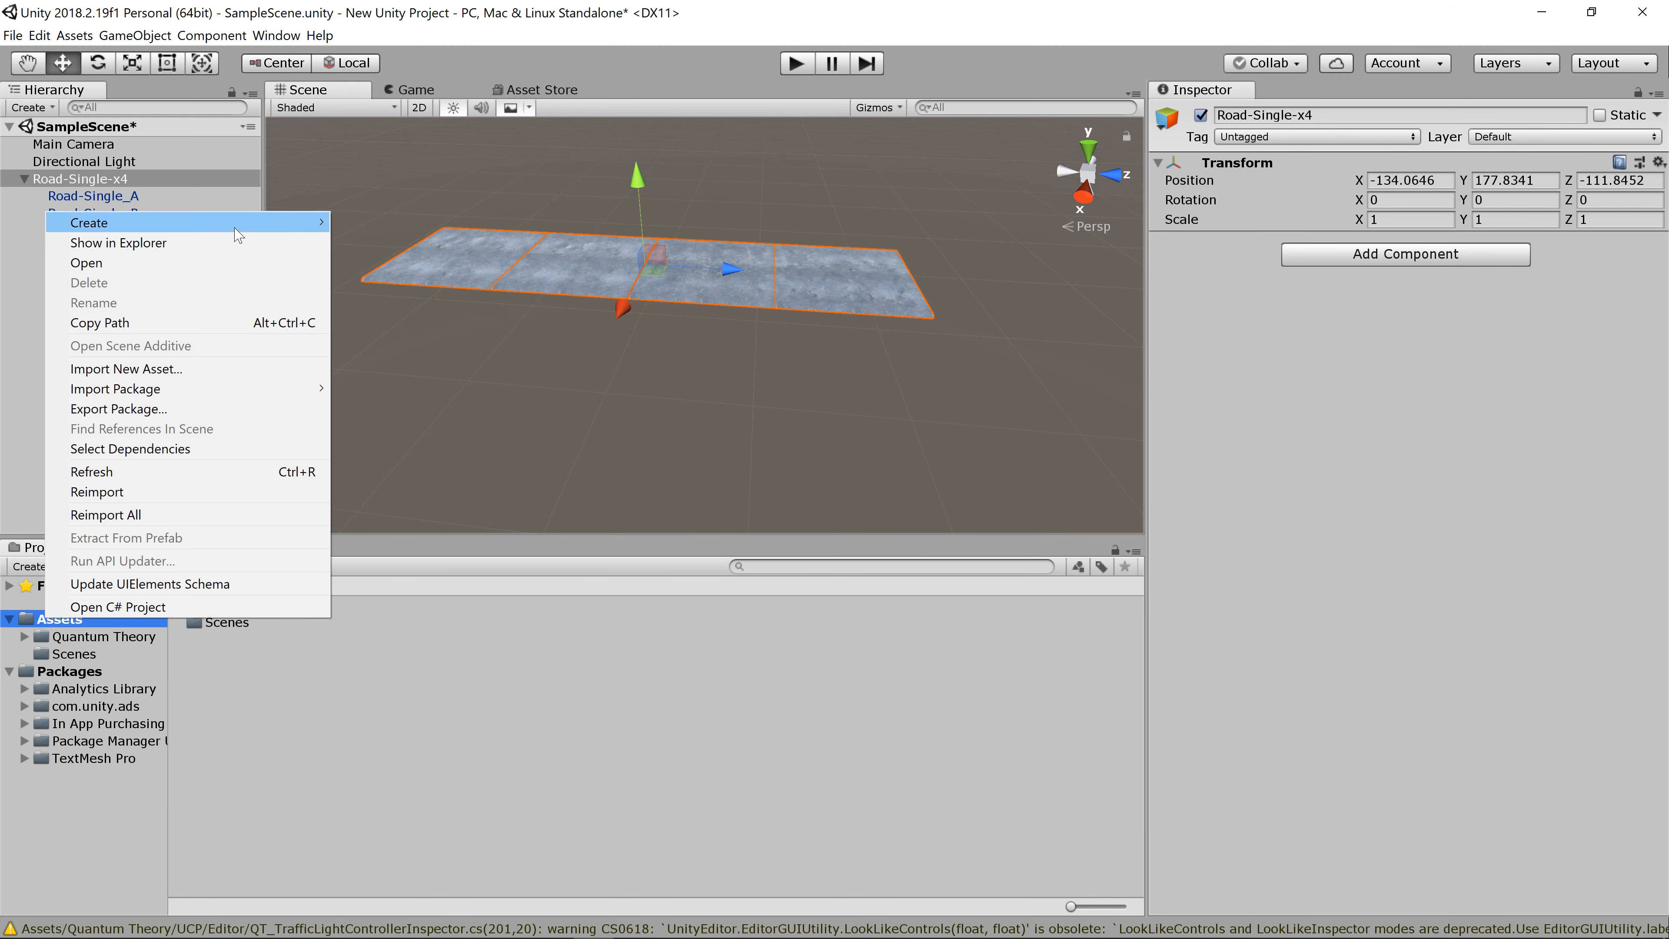
{"action": "mouse_move", "coordinate": [238, 227]}
{"action": "left_click", "coordinate": [389, 226]}
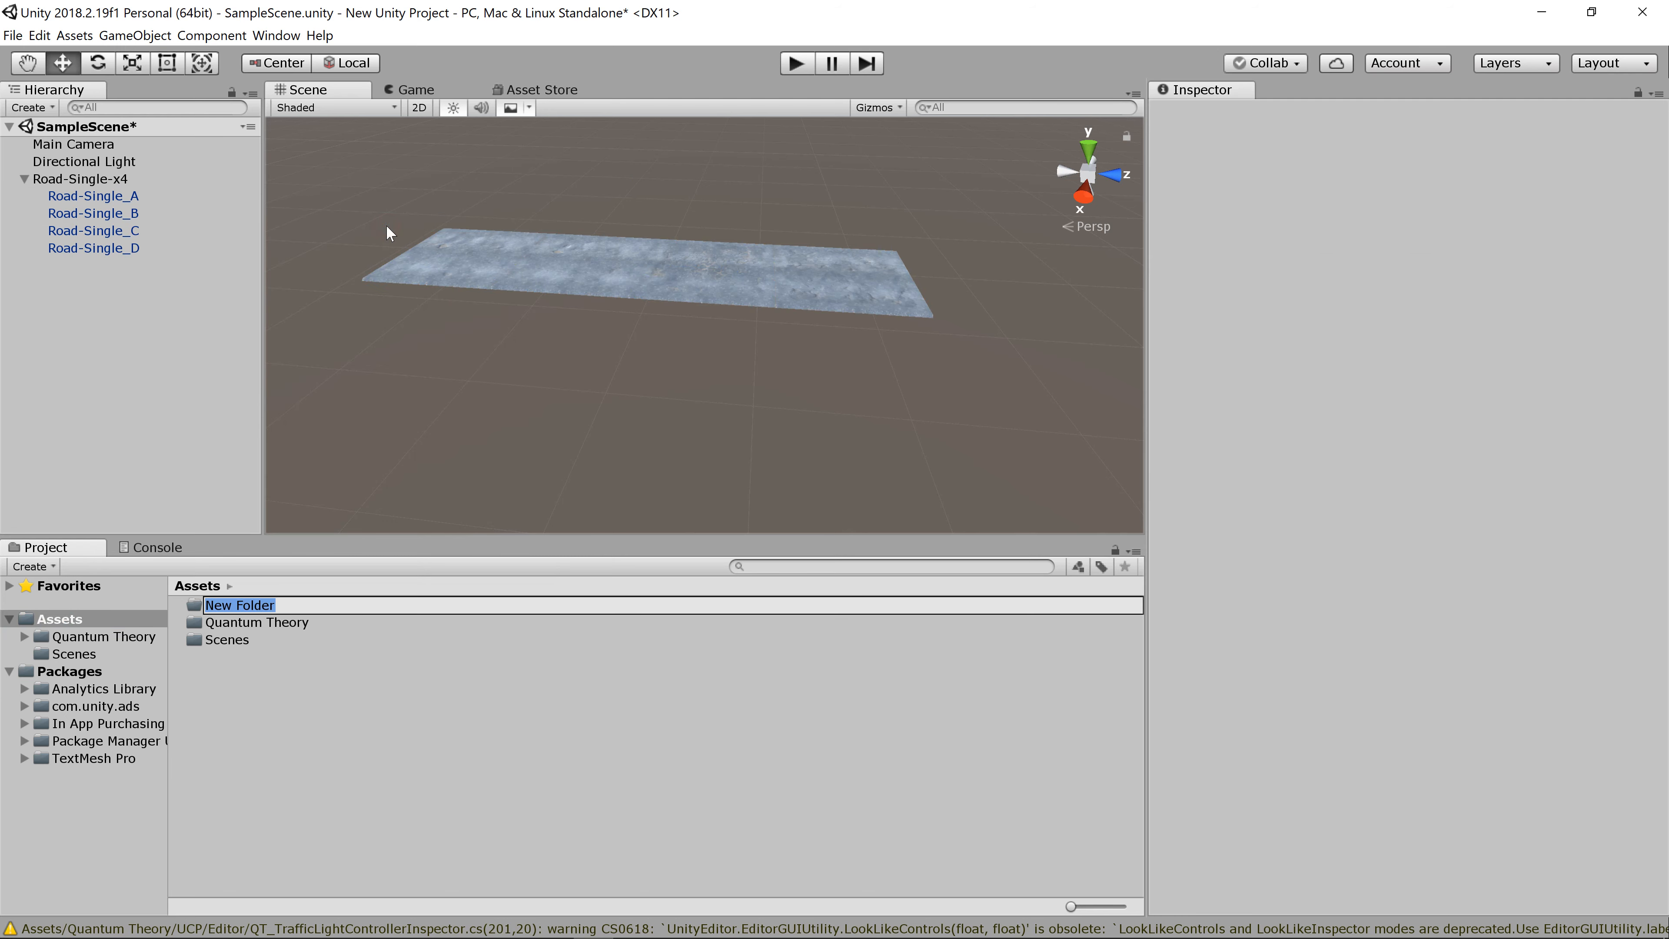
{"action": "type", "text": "Prefabs"}
{"action": "key", "text": "Return"}
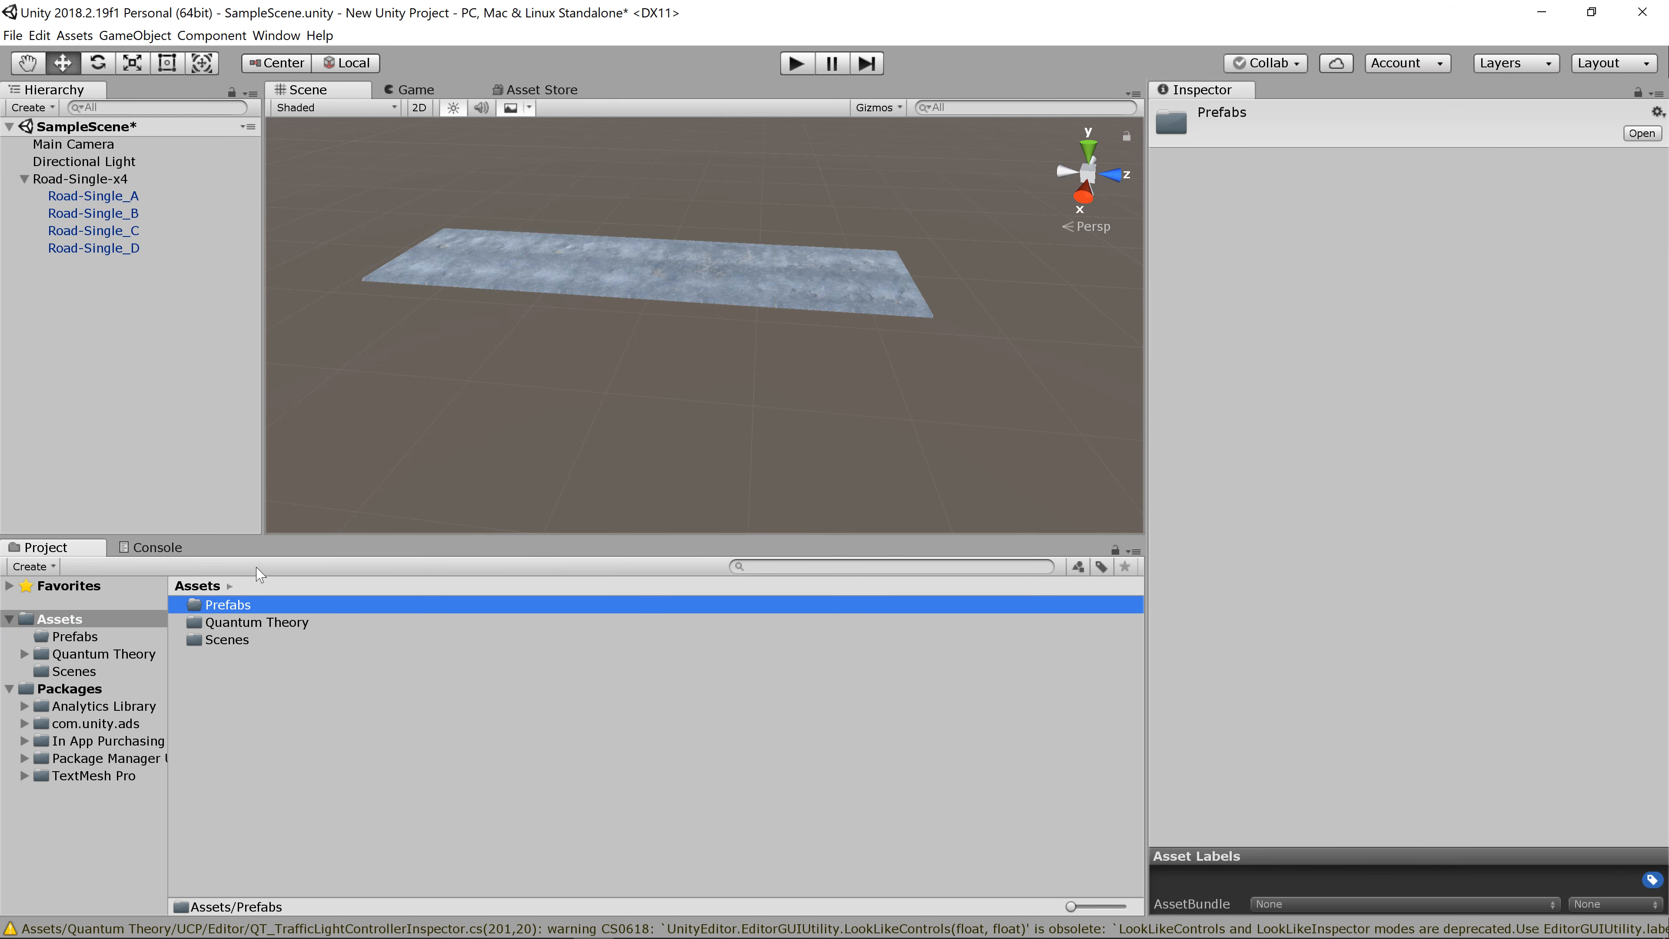
Step: Create a subfolder named Roads inside the Prefabs folder
{"action": "right_click", "coordinate": [212, 610]}
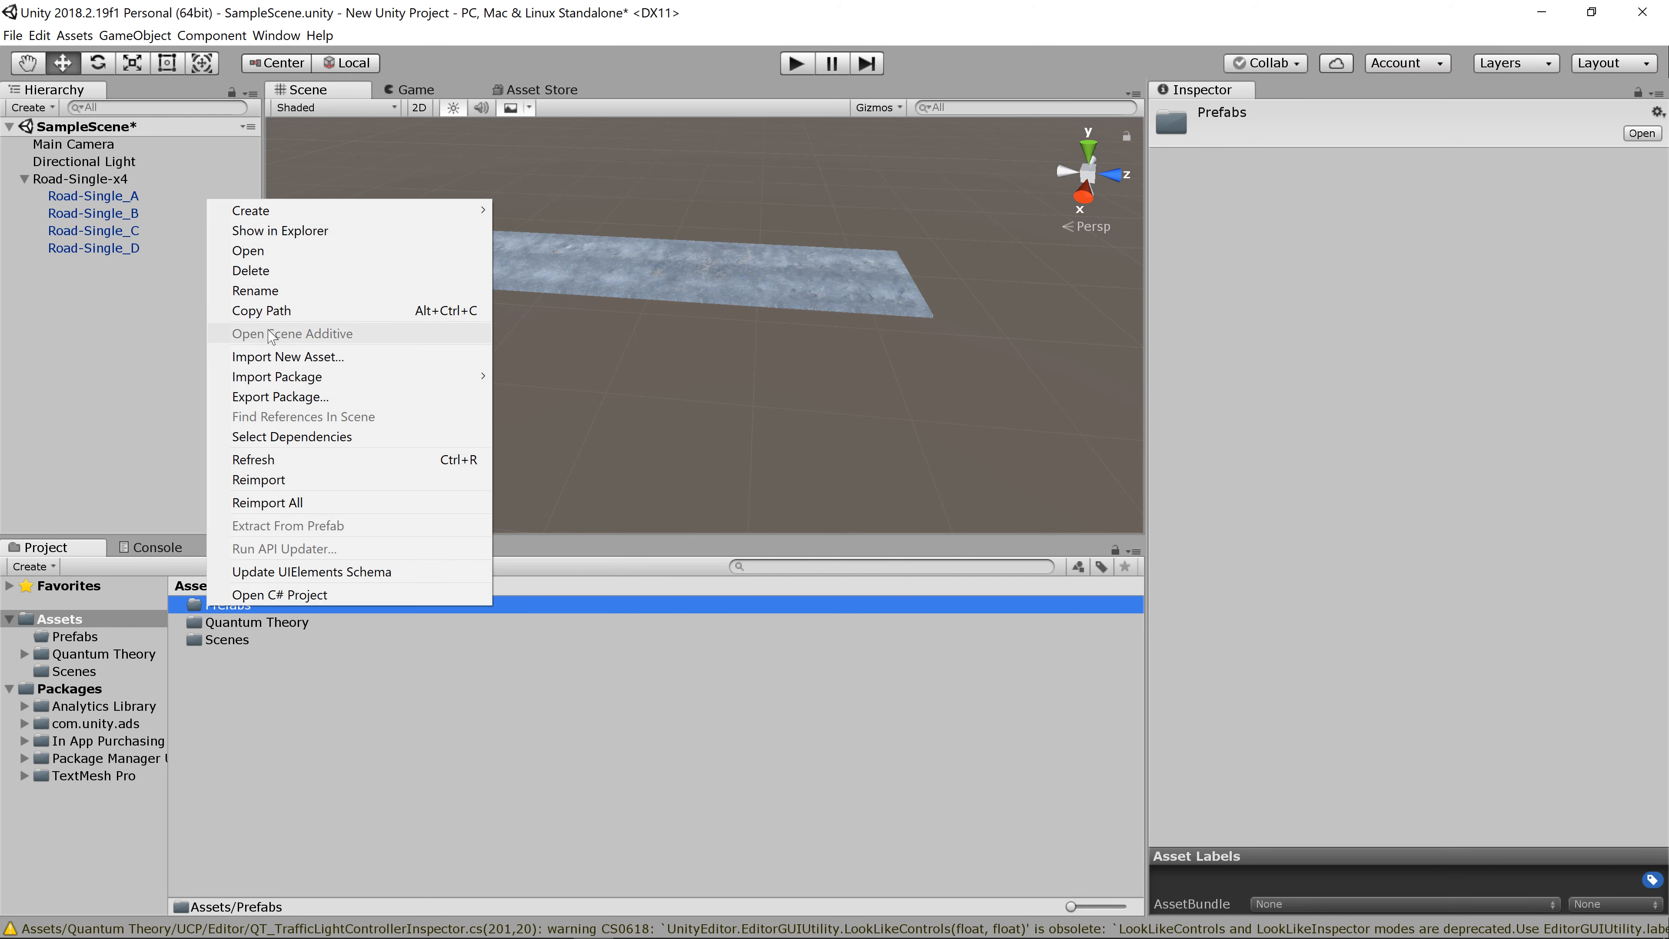
{"action": "mouse_move", "coordinate": [289, 211]}
{"action": "left_click", "coordinate": [533, 212]}
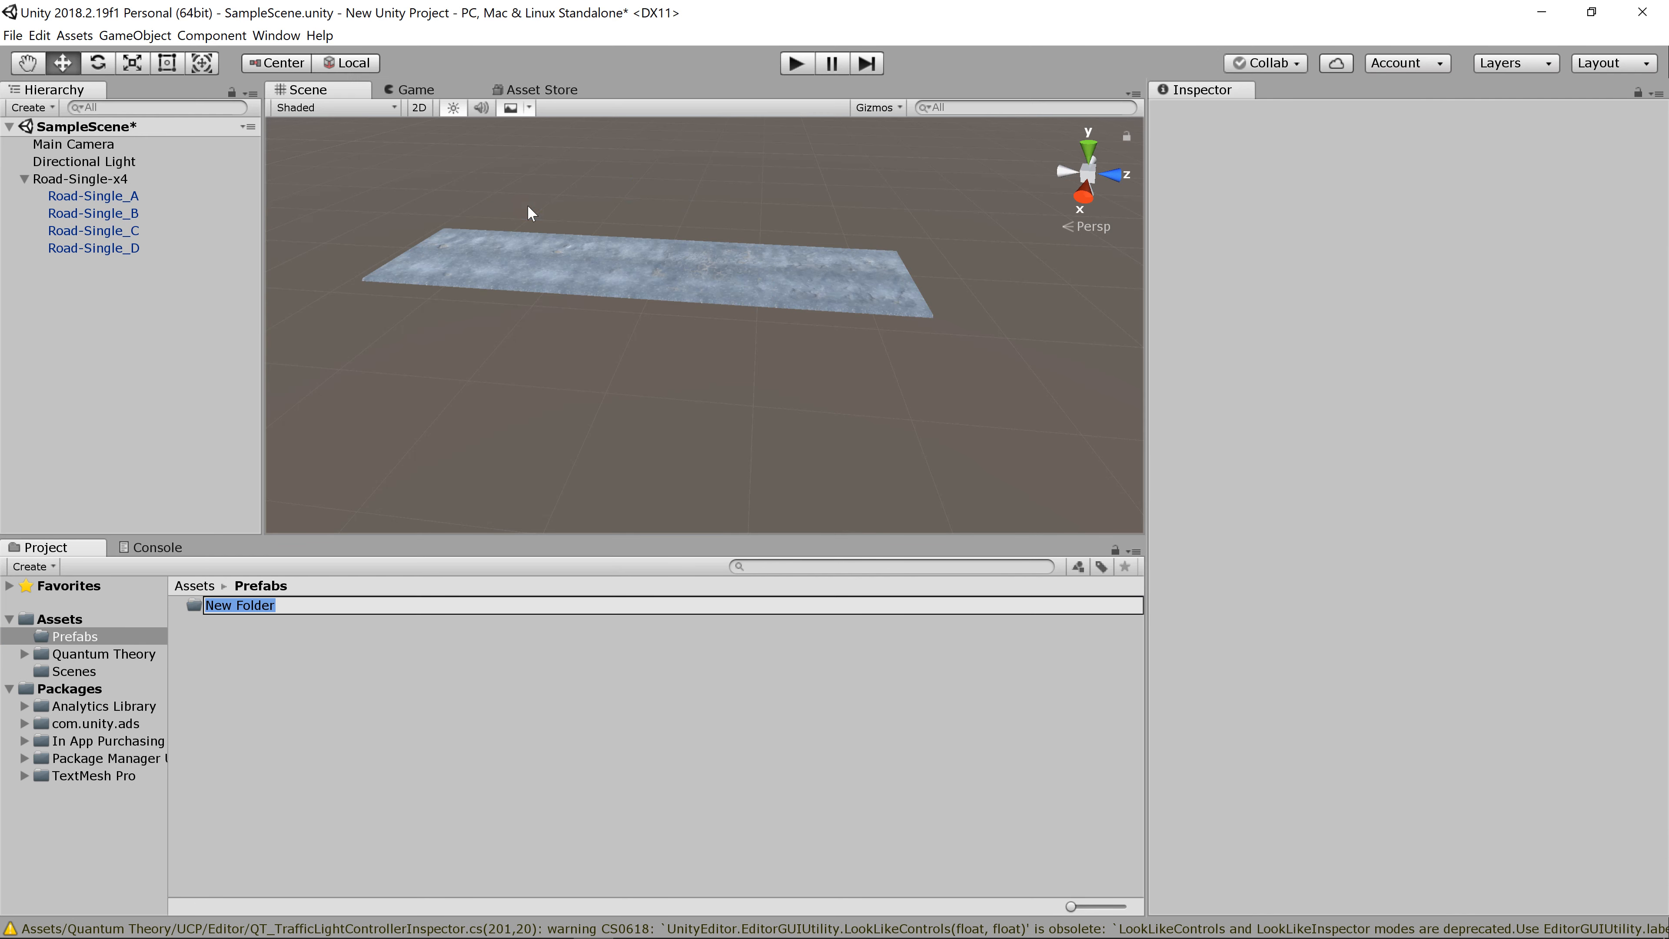
{"action": "type", "text": "Roads"}
{"action": "key", "text": "Return"}
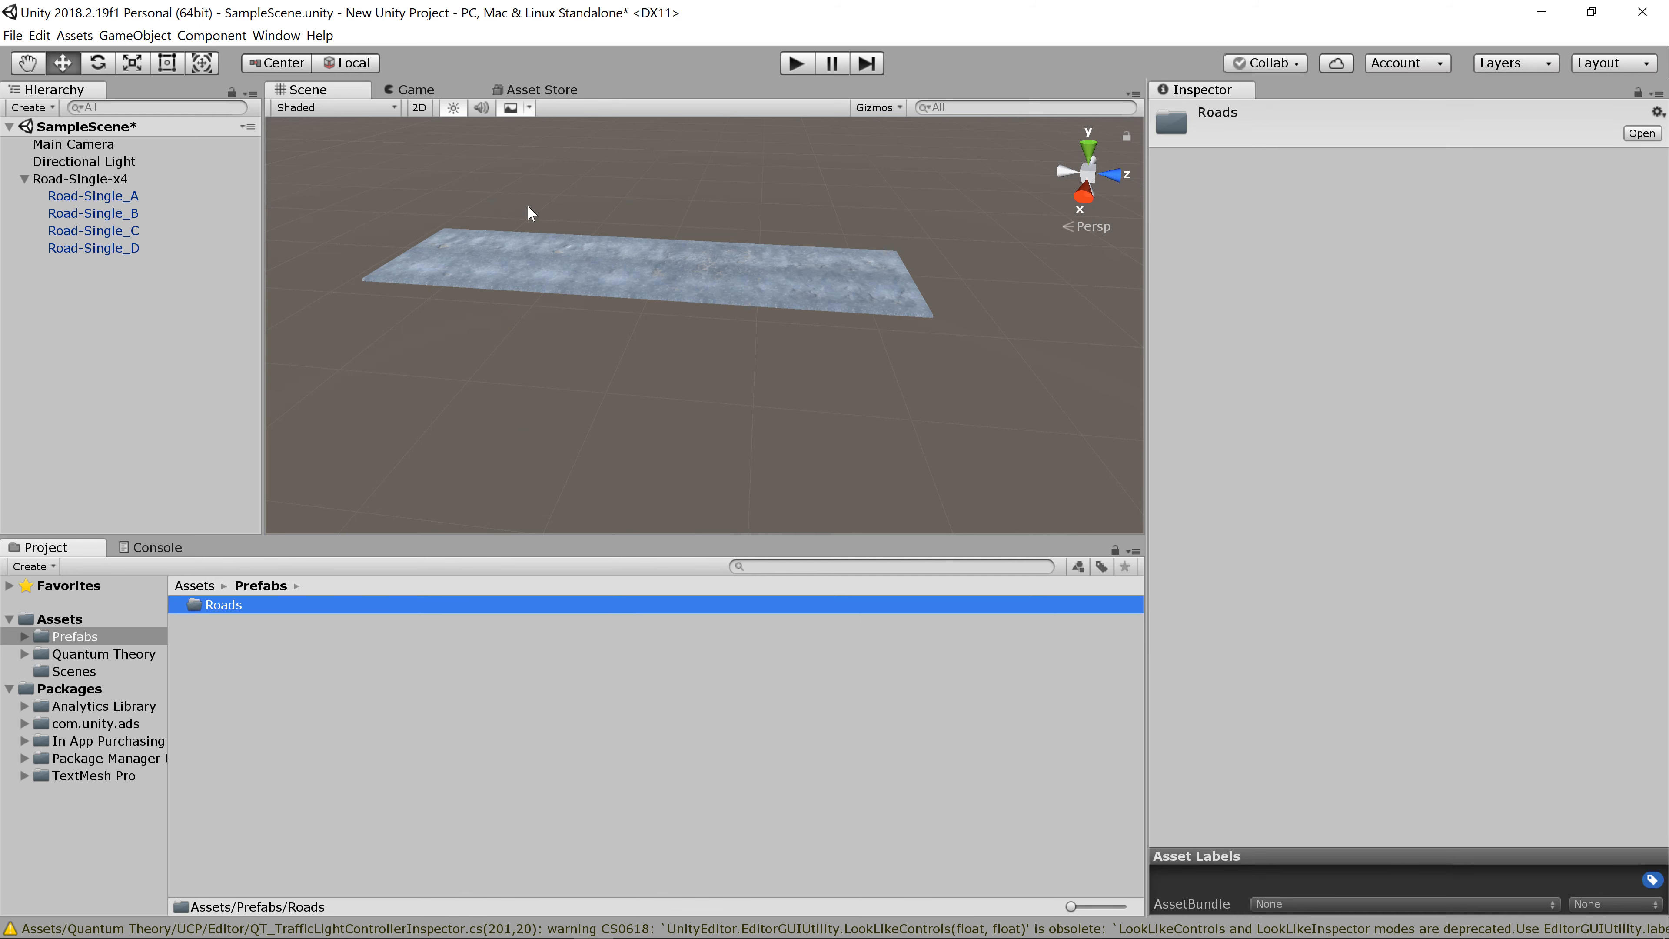
Step: Create a prefab named Road-Single-x4 in the Roads folder and fill it with the scene's Road-Single-x4 object
{"action": "right_click", "coordinate": [224, 615]}
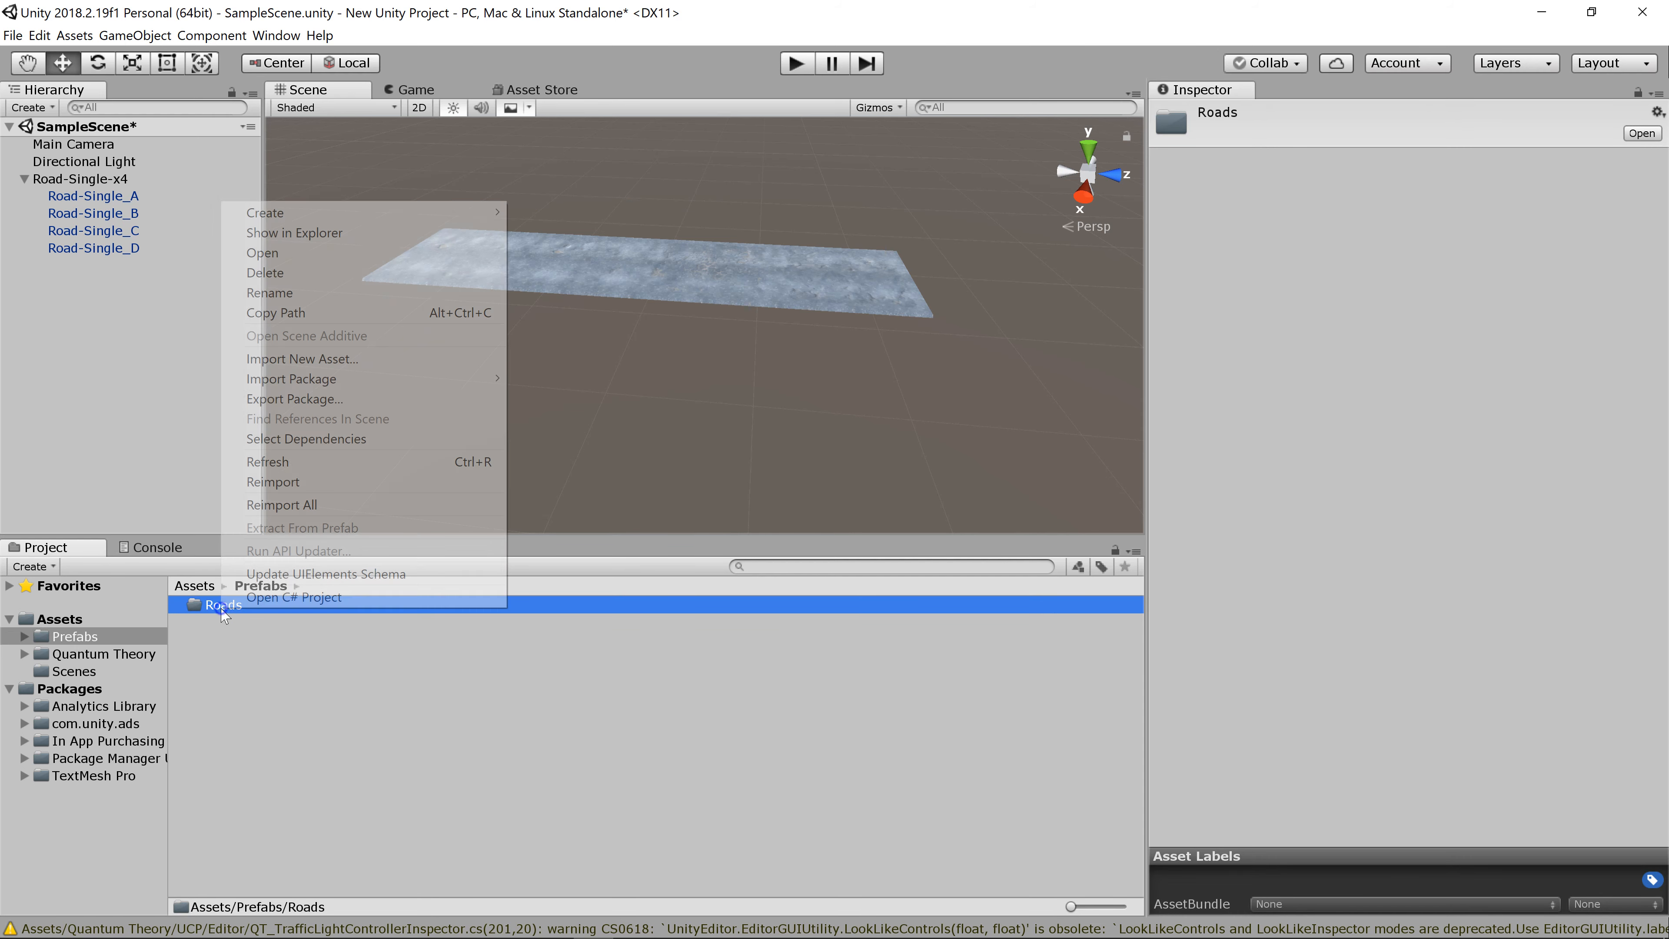
{"action": "mouse_move", "coordinate": [337, 219]}
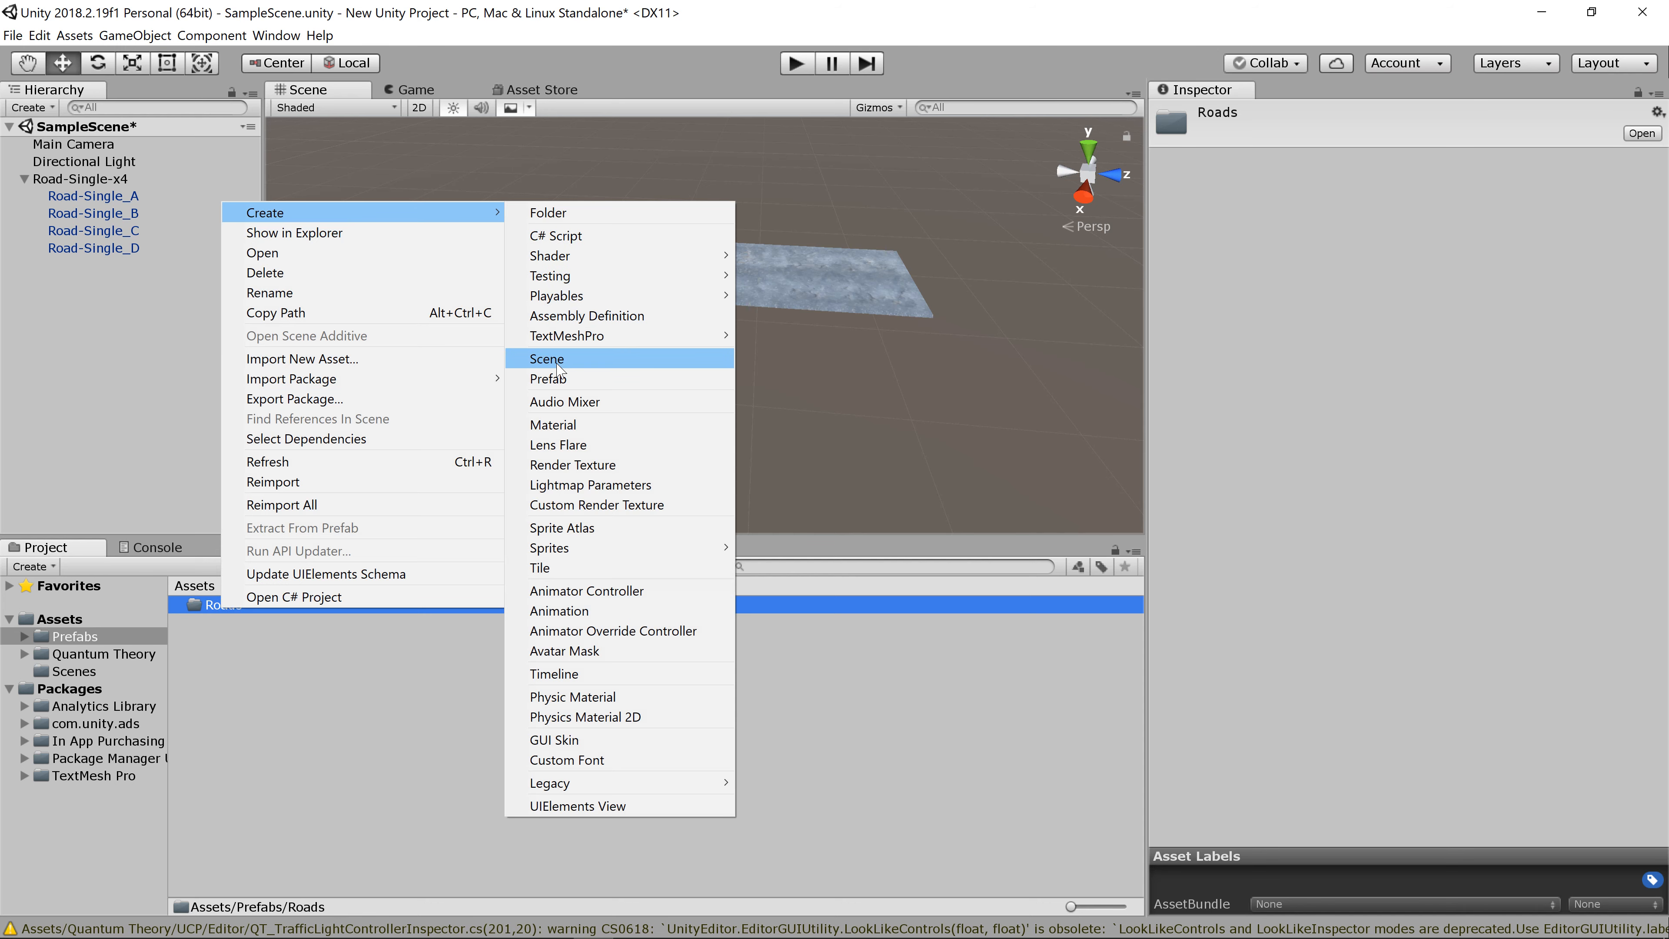
{"action": "left_click", "coordinate": [558, 380]}
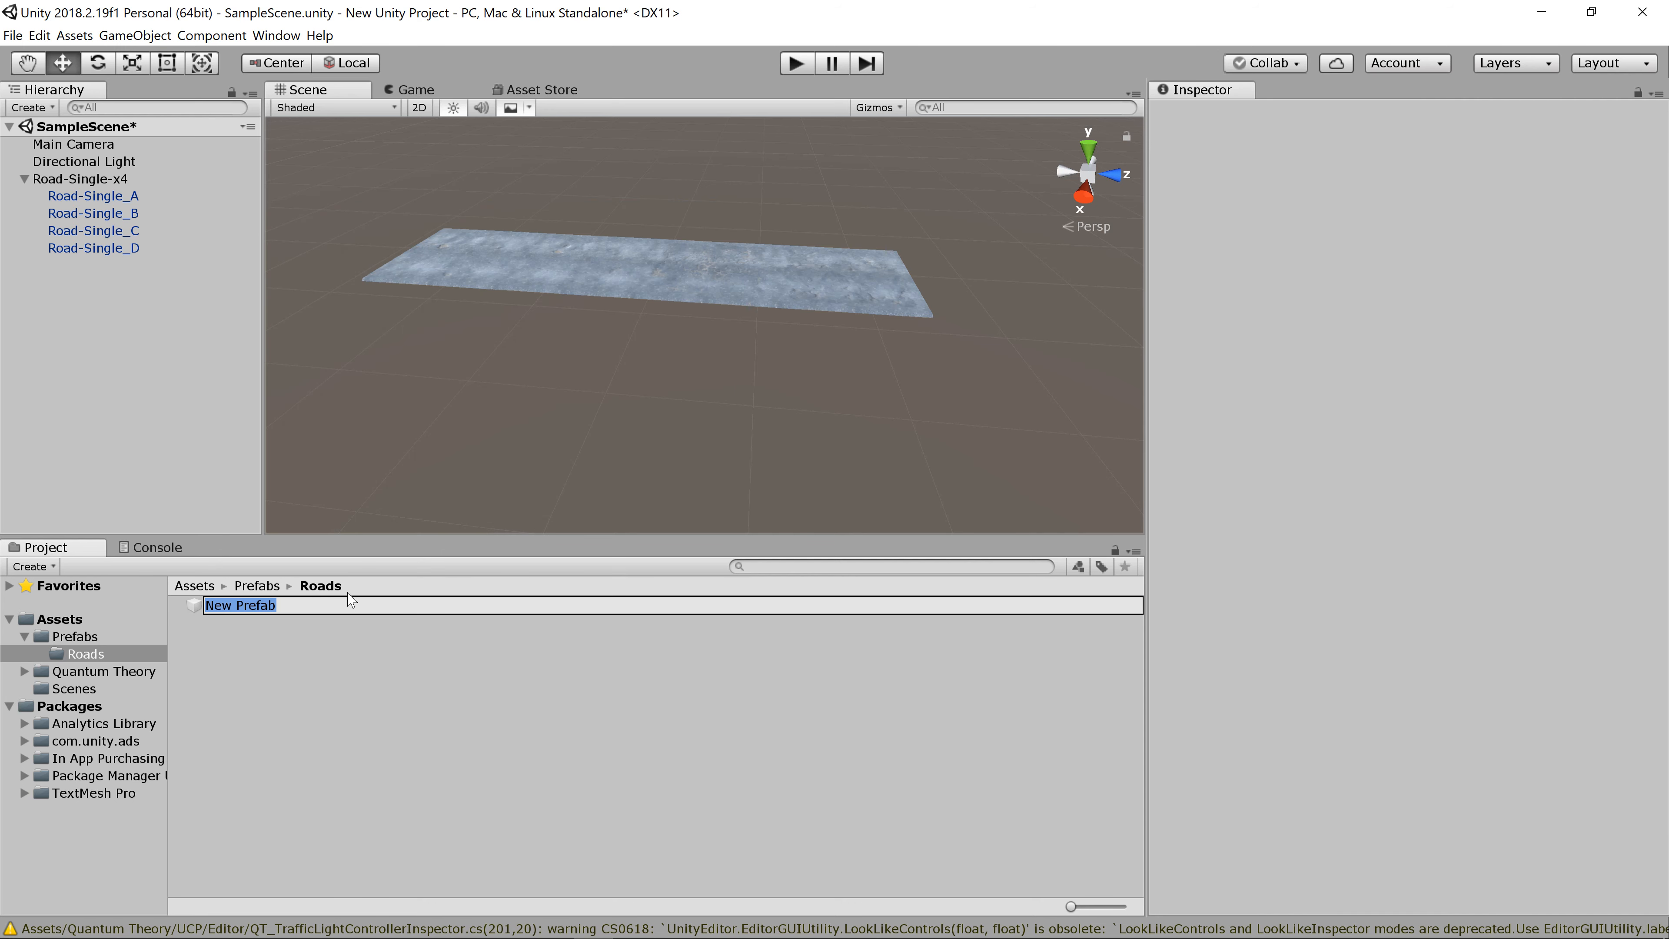
{"action": "key", "text": "BackSpace"}
{"action": "key", "text": "Return"}
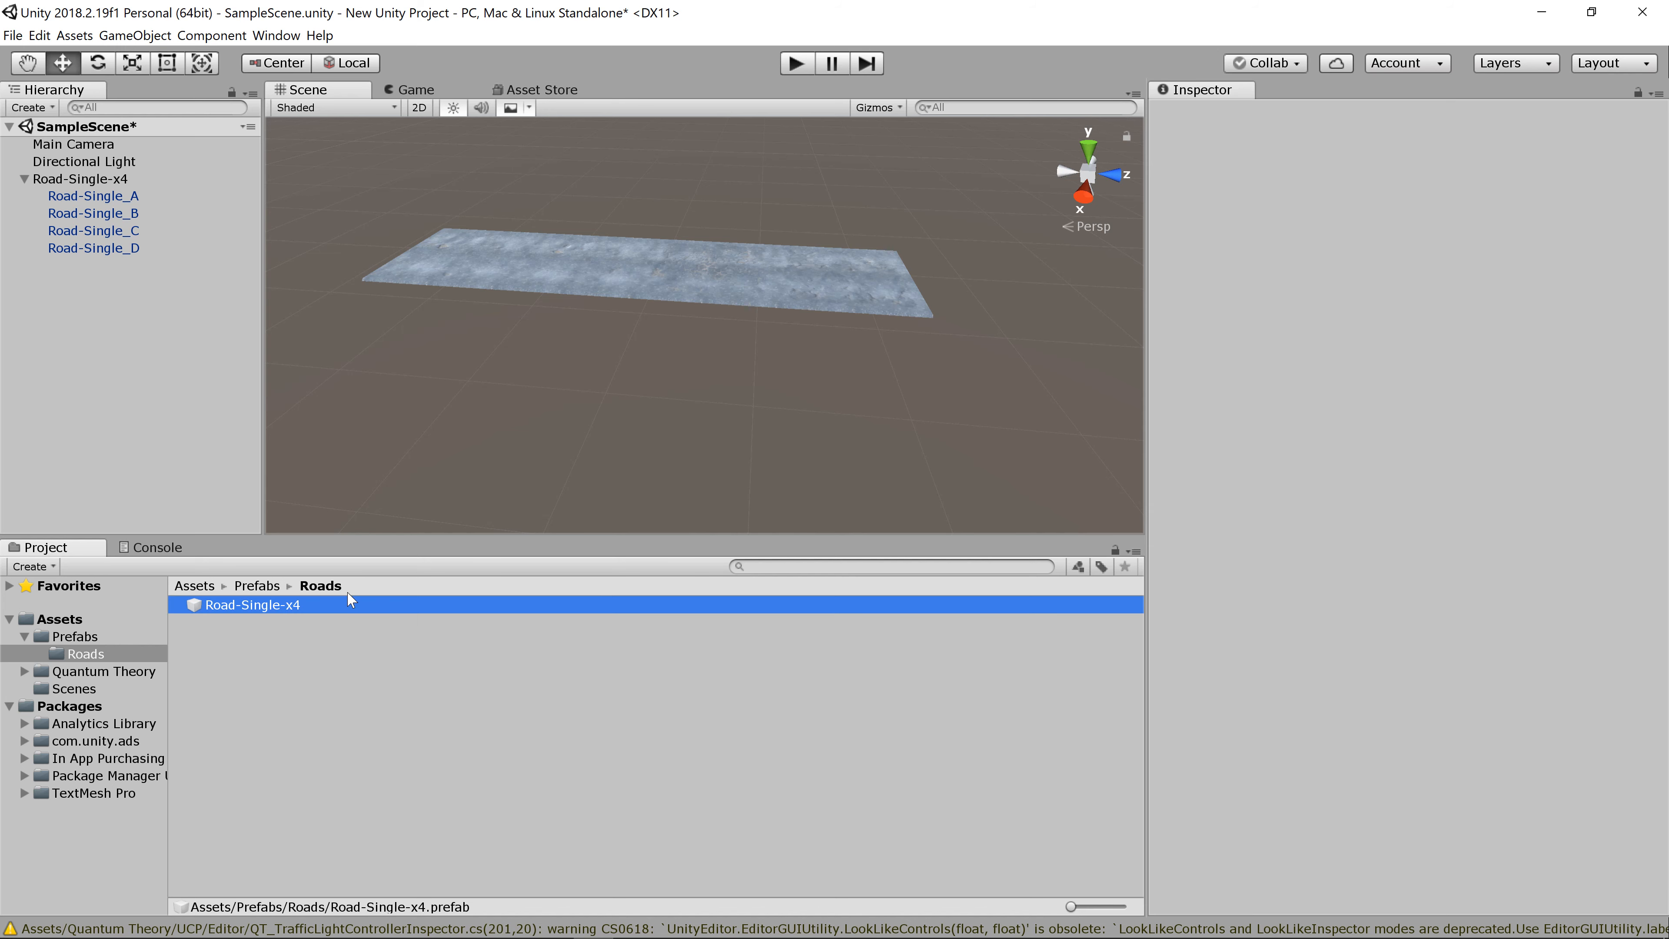
{"action": "left_click", "coordinate": [104, 180]}
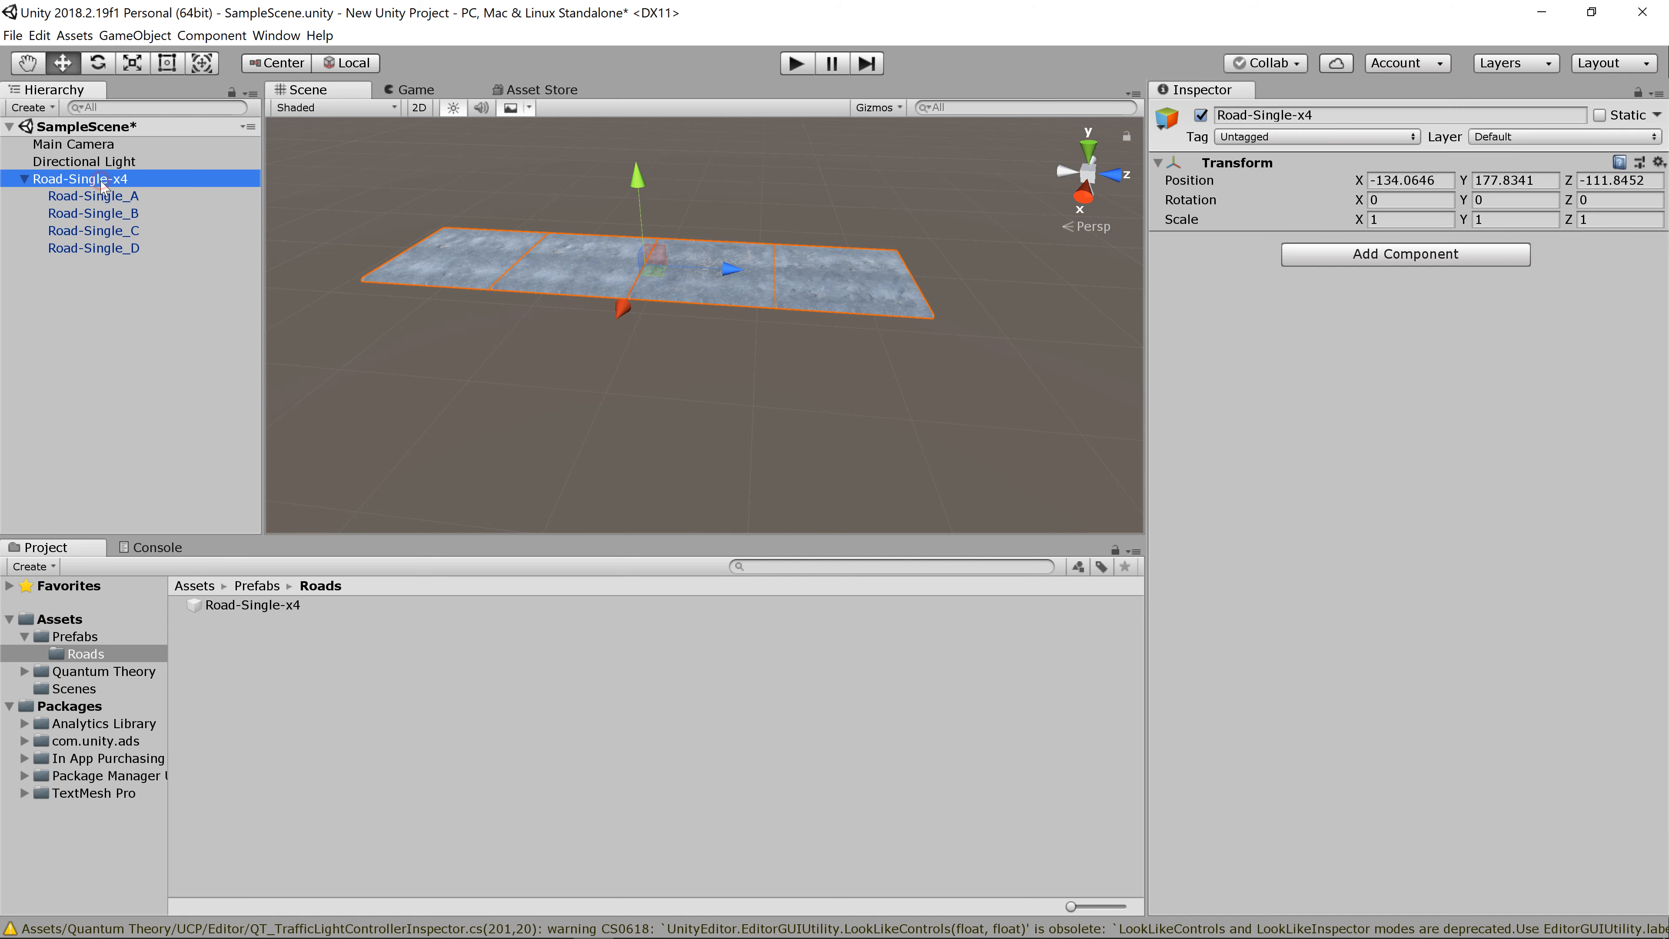
{"action": "left_click_drag", "start_coordinate": [102, 183], "coordinate": [208, 611]}
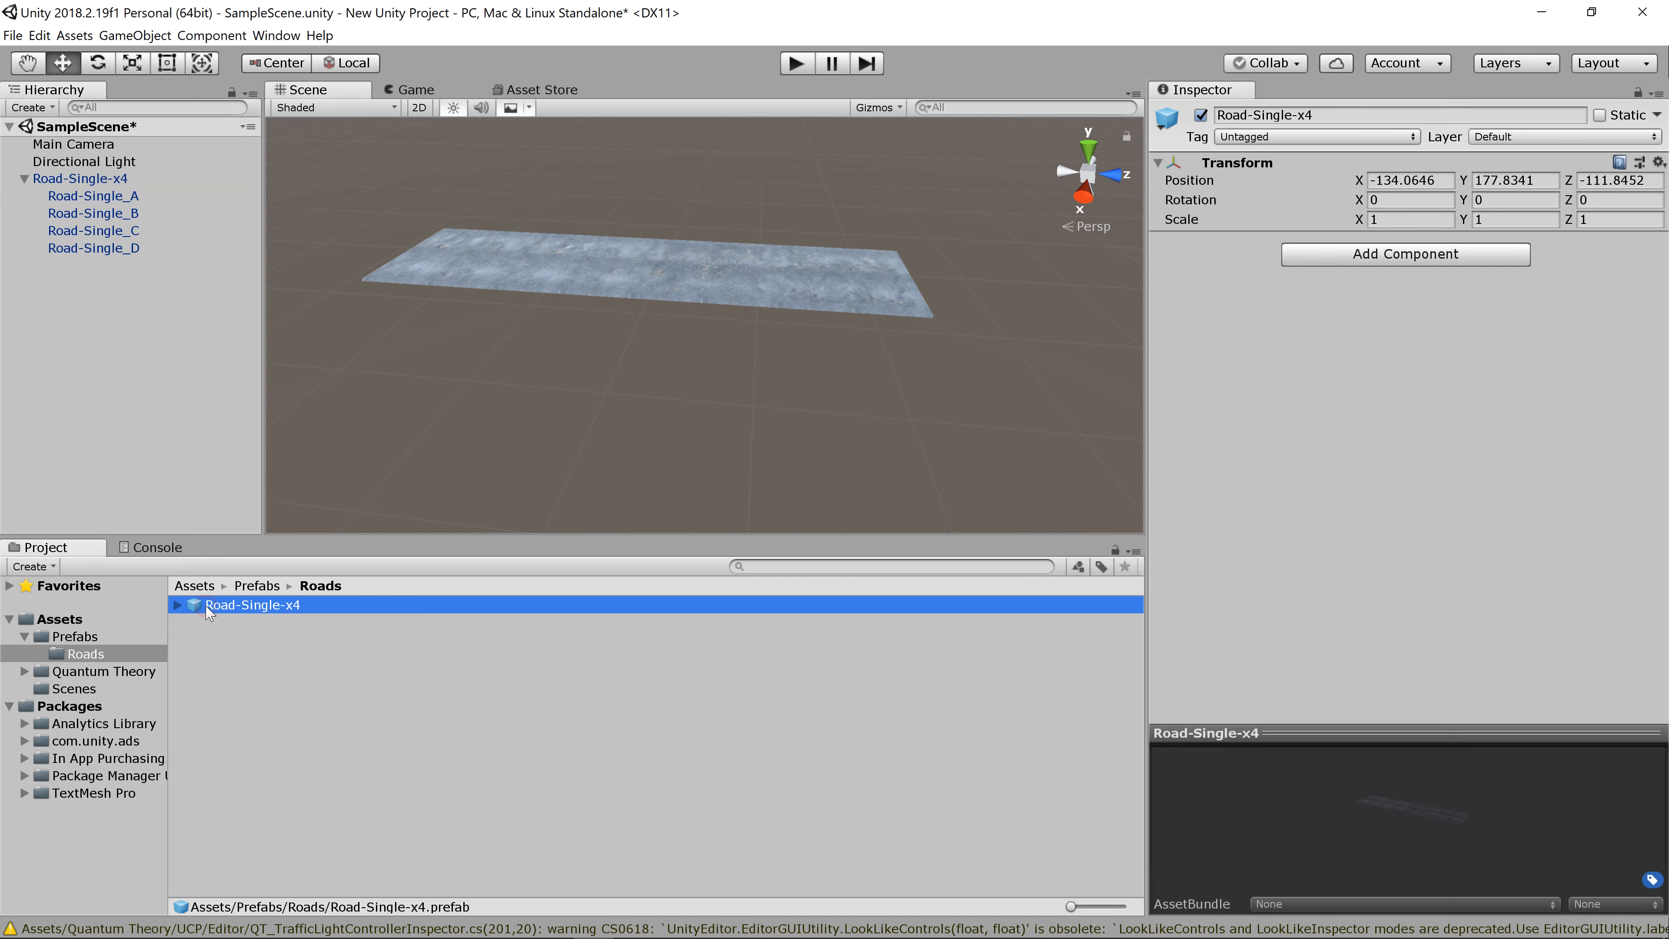
Step: Place a test instance of the Road-Single-x4 prefab in the scene and delete it
{"action": "left_click_drag", "start_coordinate": [386, 463], "coordinate": [468, 451]}
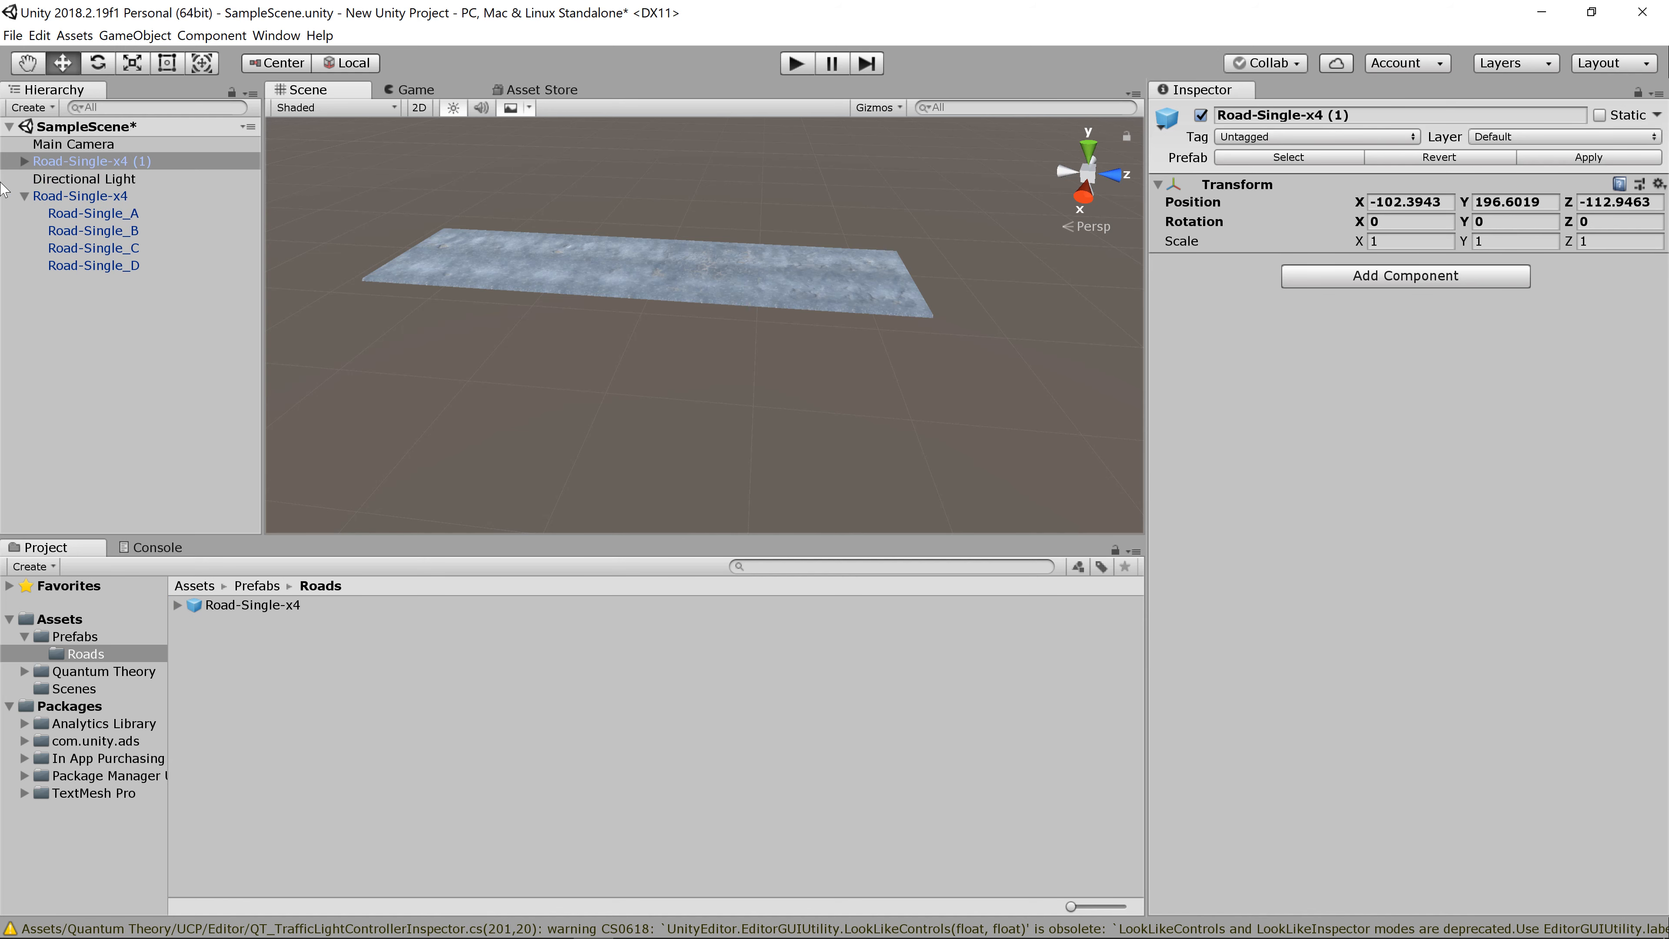
{"action": "left_click", "coordinate": [79, 196]}
{"action": "left_click", "coordinate": [82, 163]}
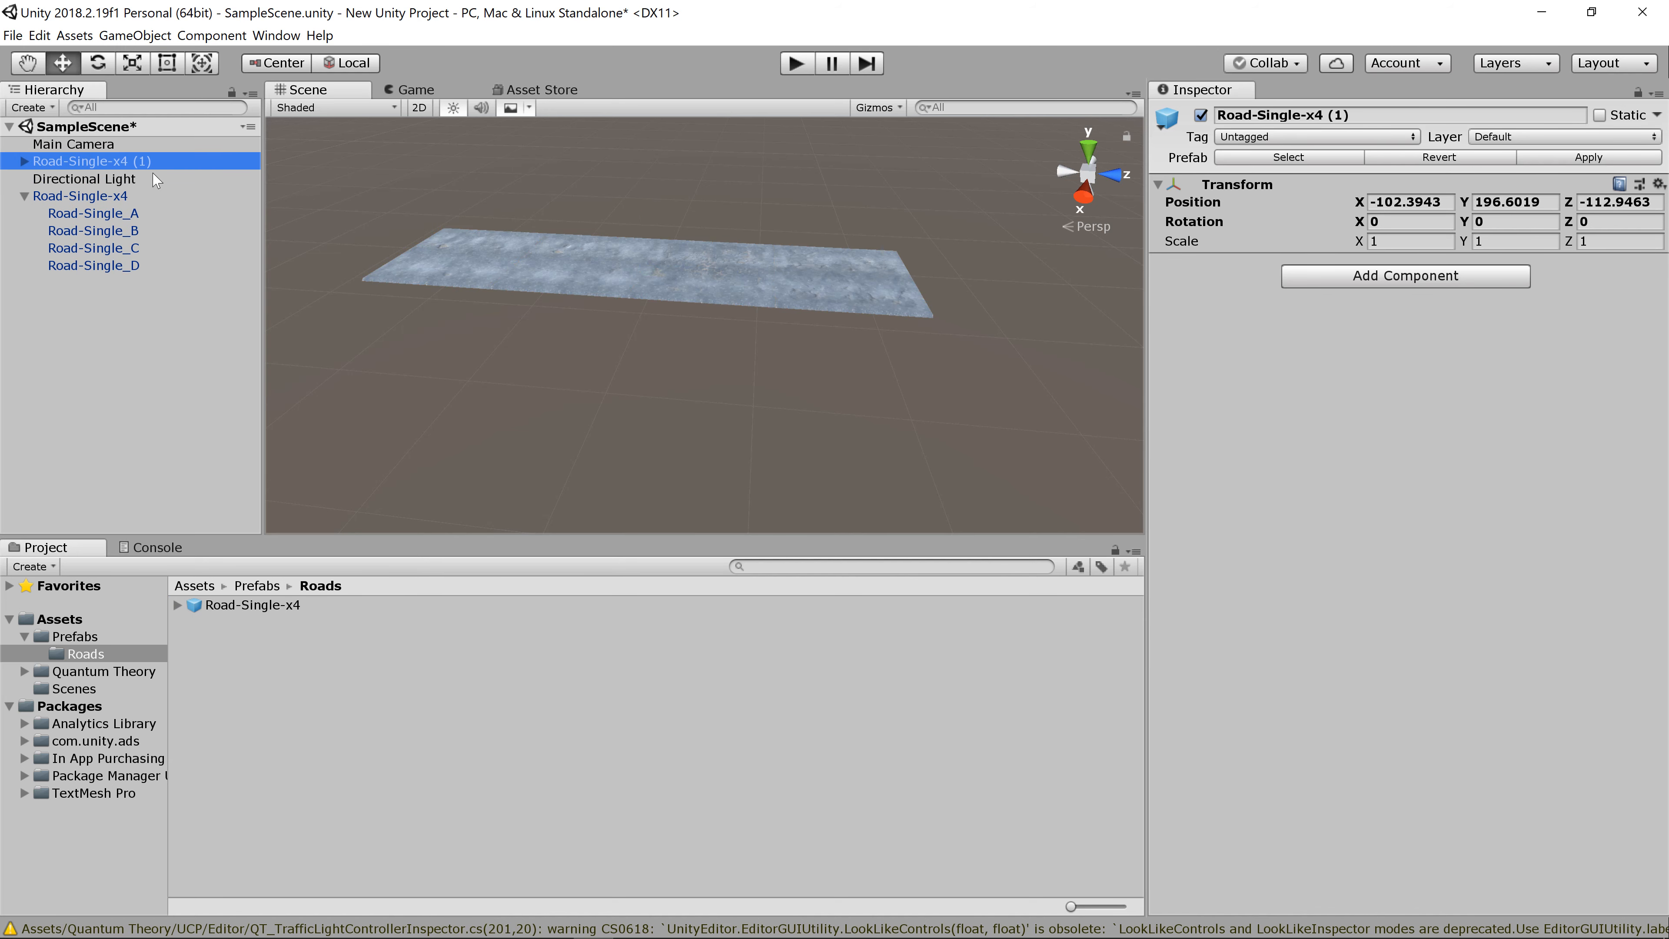
{"action": "key", "text": "f"}
{"action": "scroll", "coordinate": [808, 353], "scroll_direction": "down", "scroll_amount": 5}
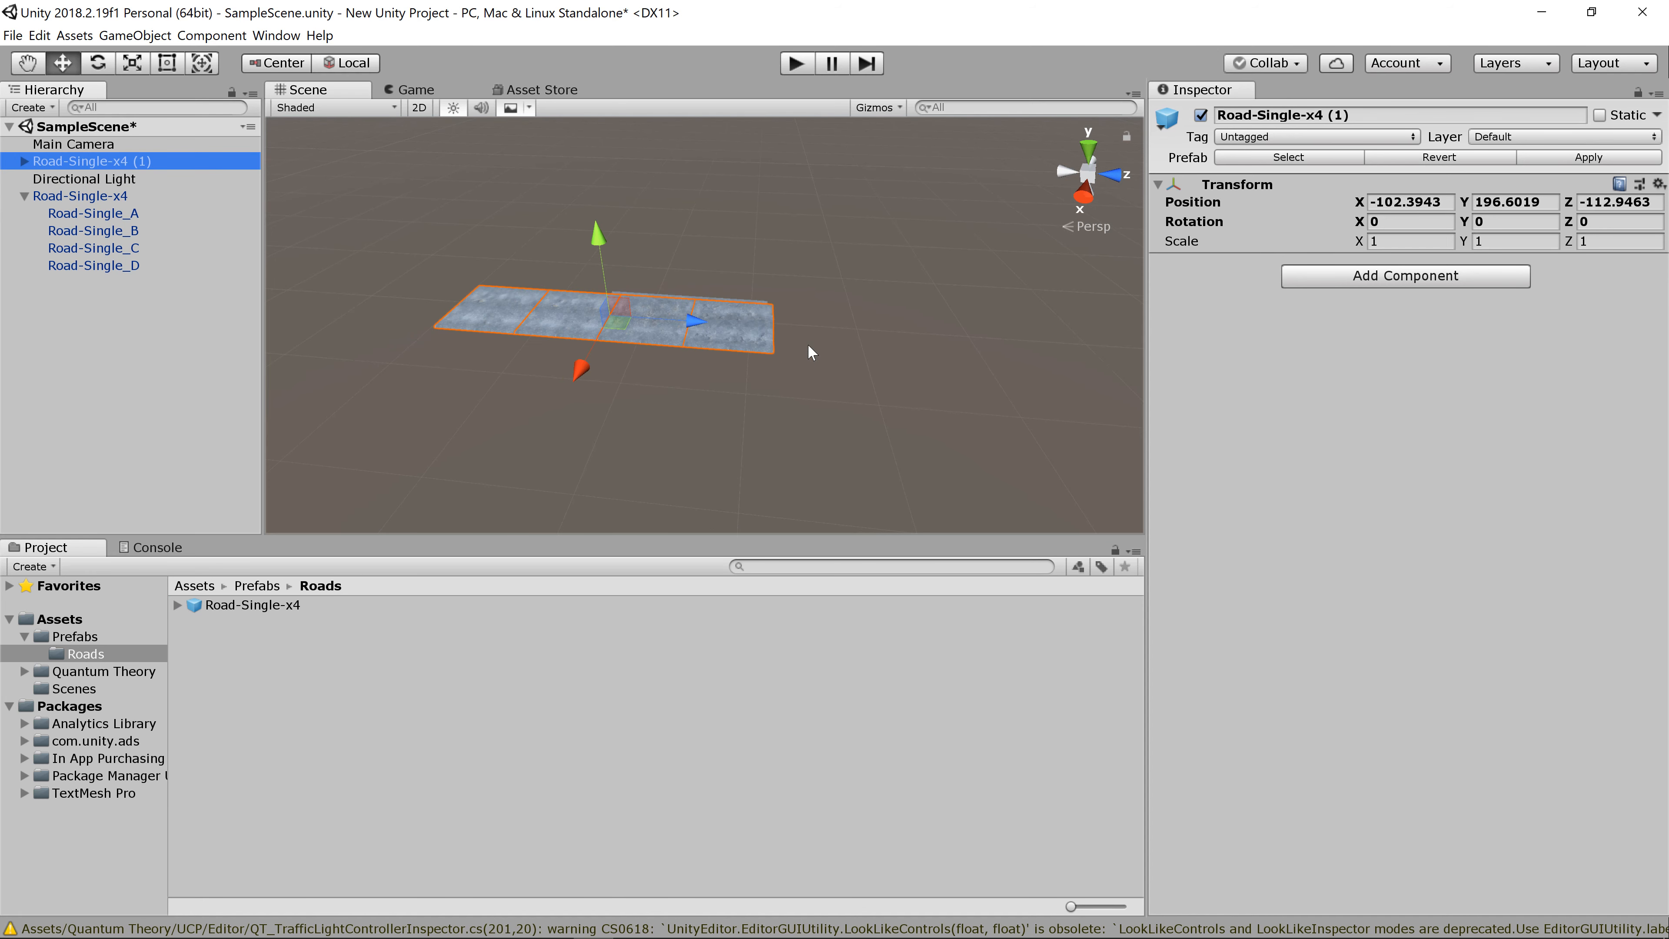
{"action": "key", "text": "Delete"}
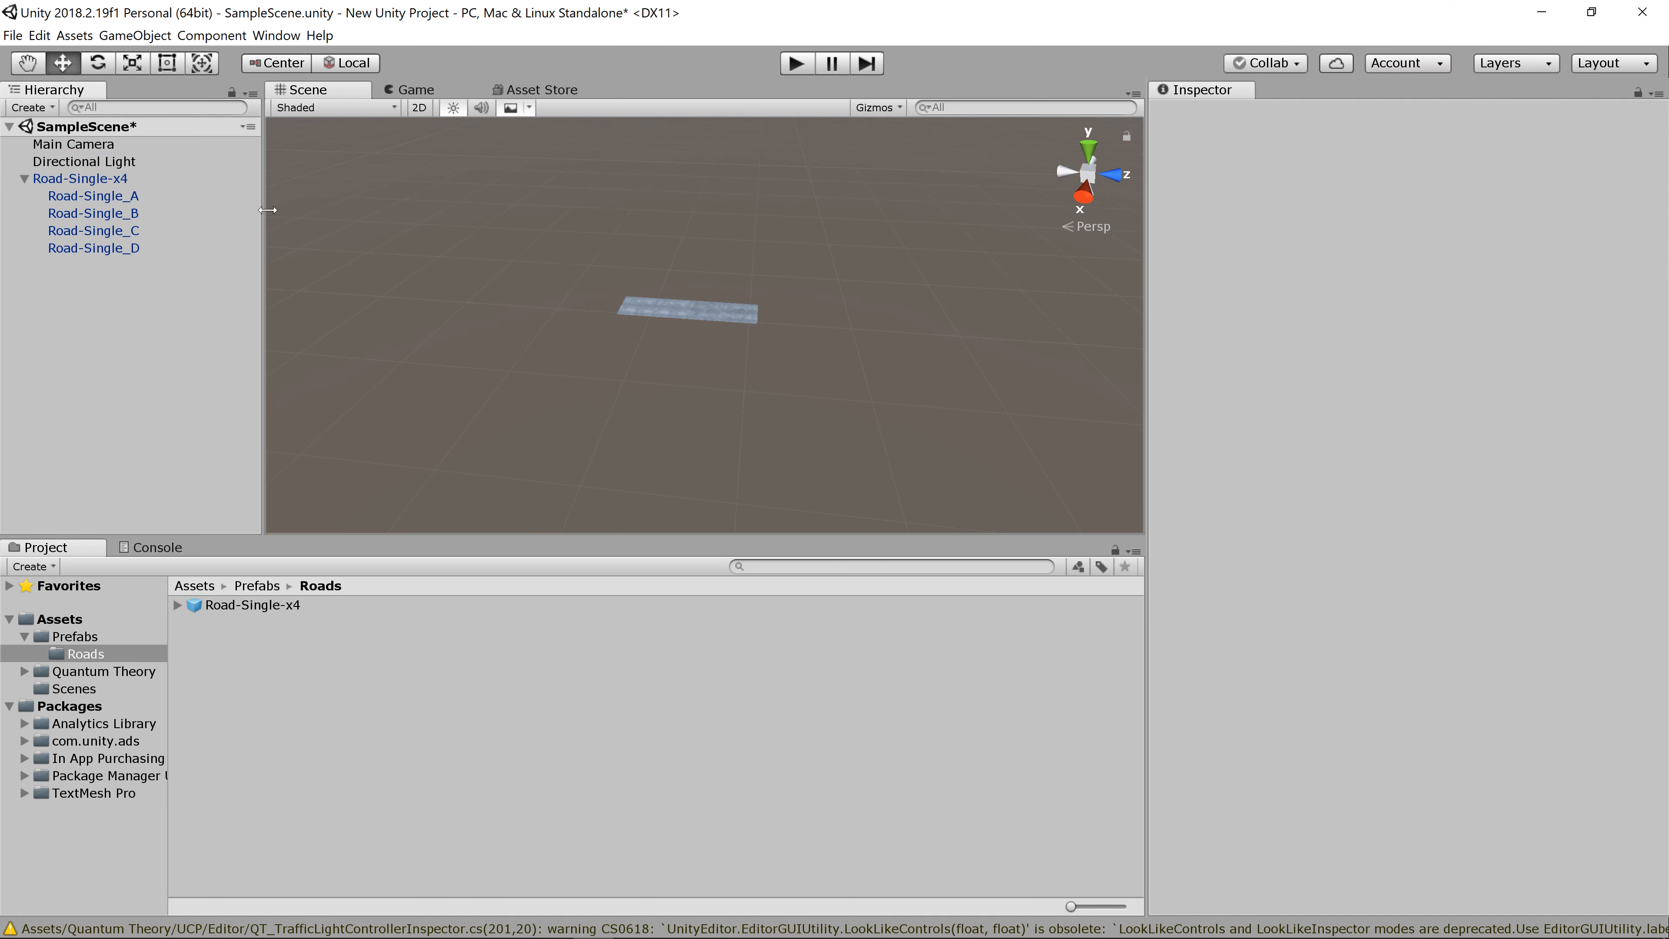
Step: Add an instance of the Road-Single-x4 prefab to the scene from the Roads folder
{"action": "left_click", "coordinate": [112, 184]}
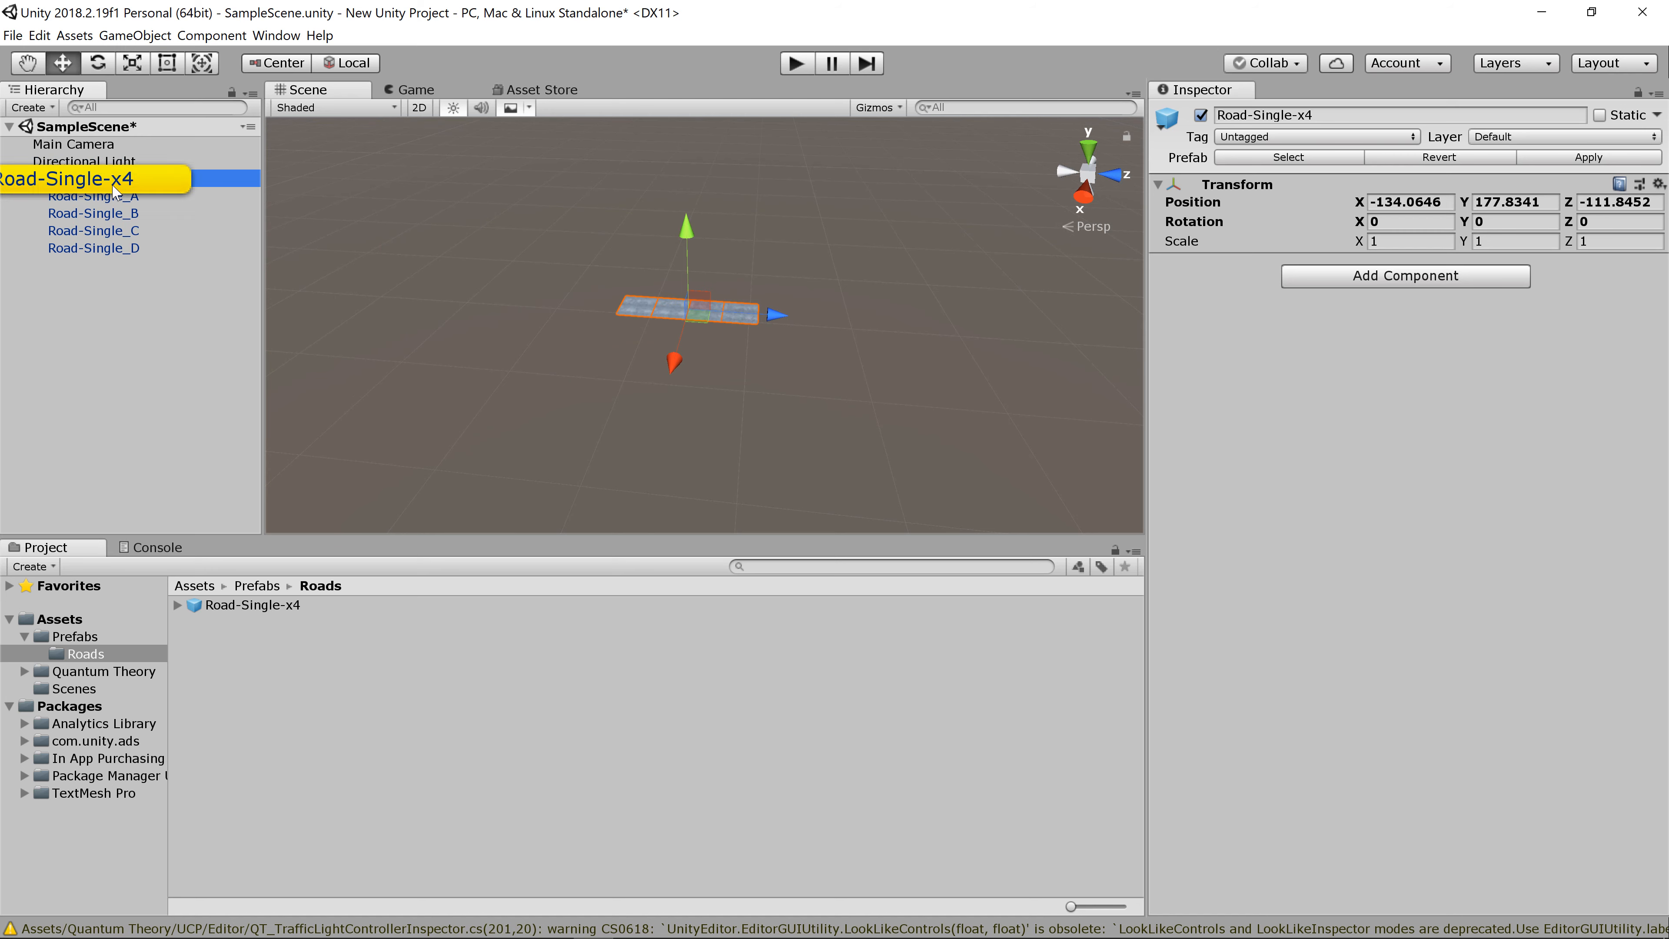
{"action": "left_click", "coordinate": [208, 614]}
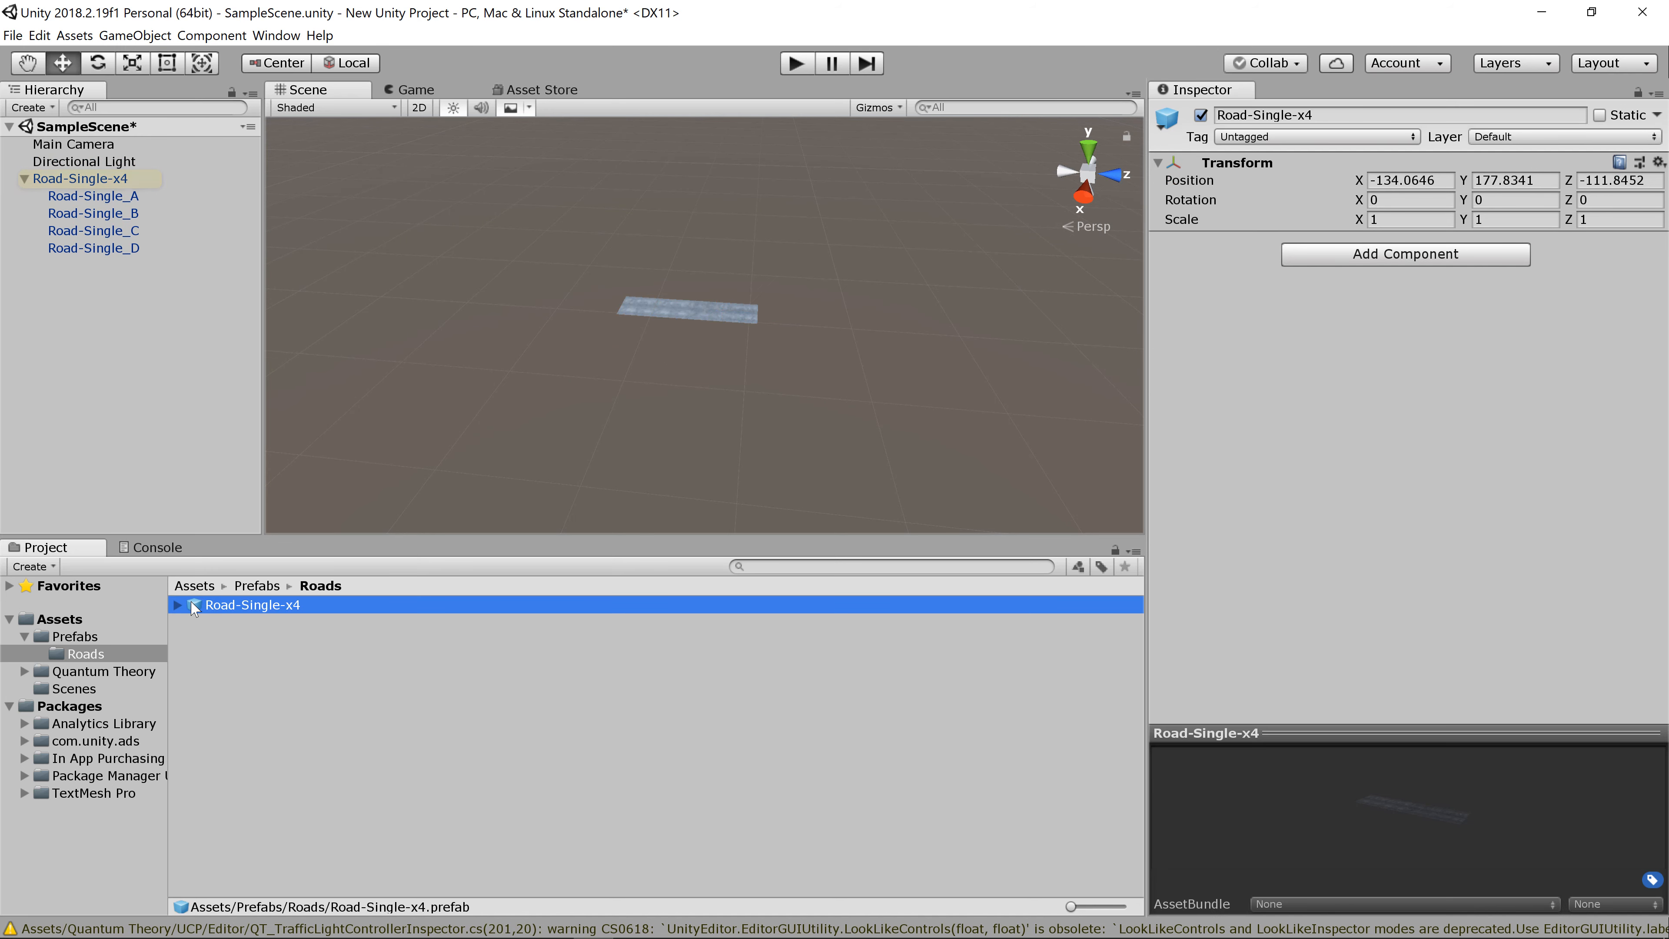
{"action": "left_click_drag", "start_coordinate": [208, 614], "coordinate": [769, 332]}
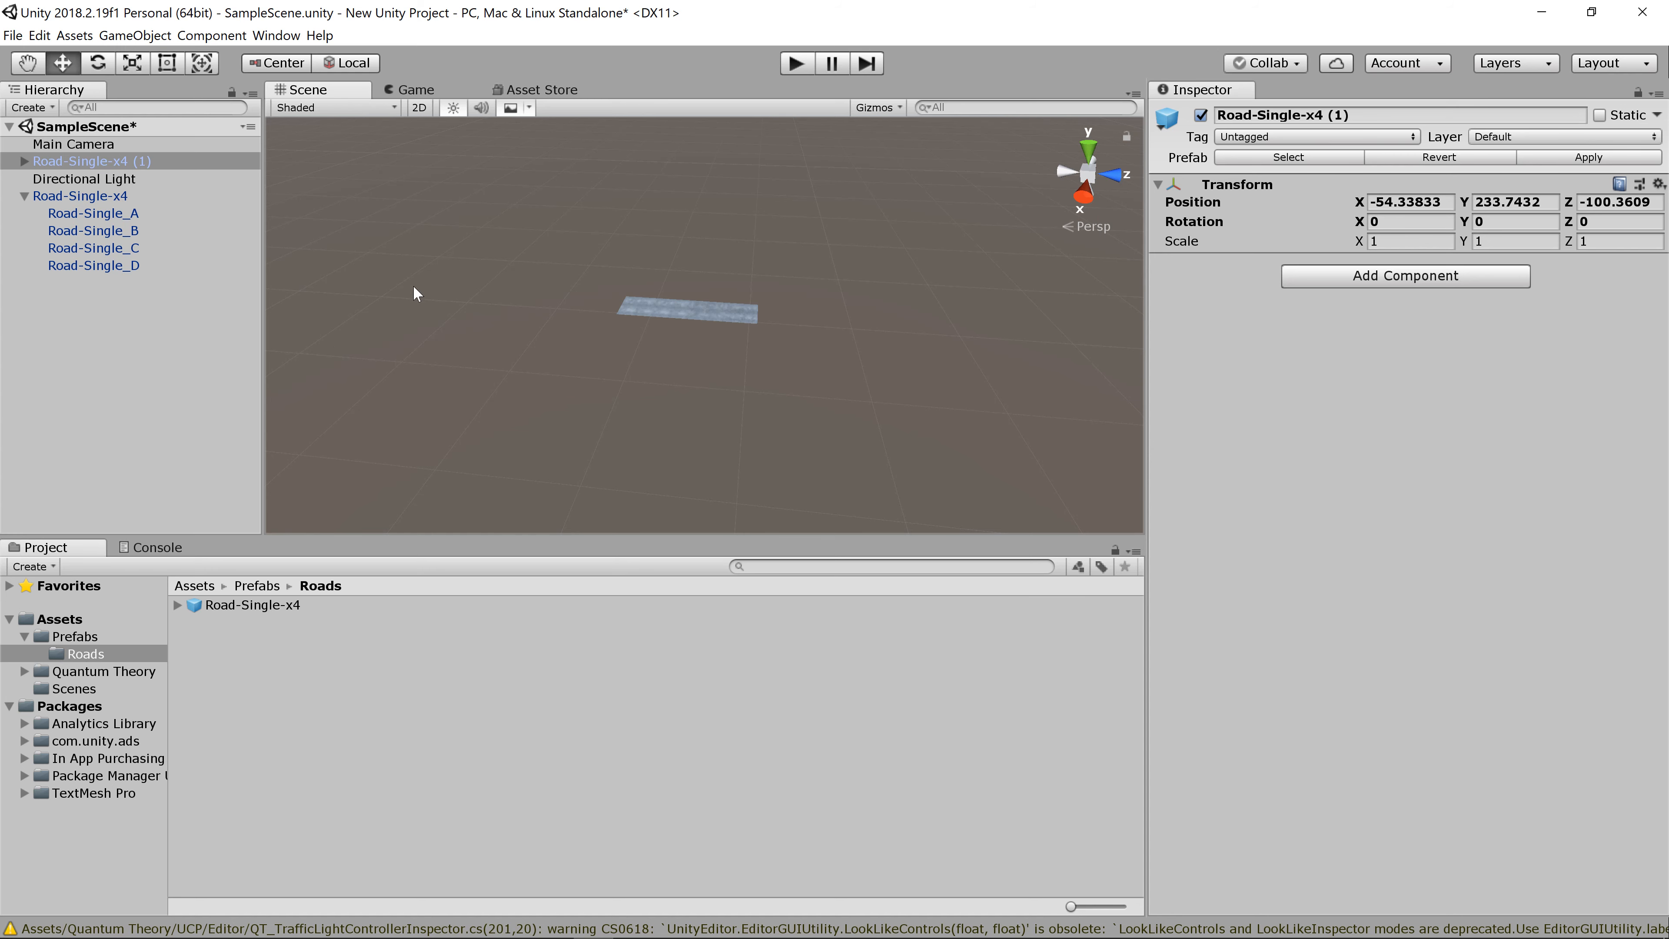
{"action": "key", "text": "f"}
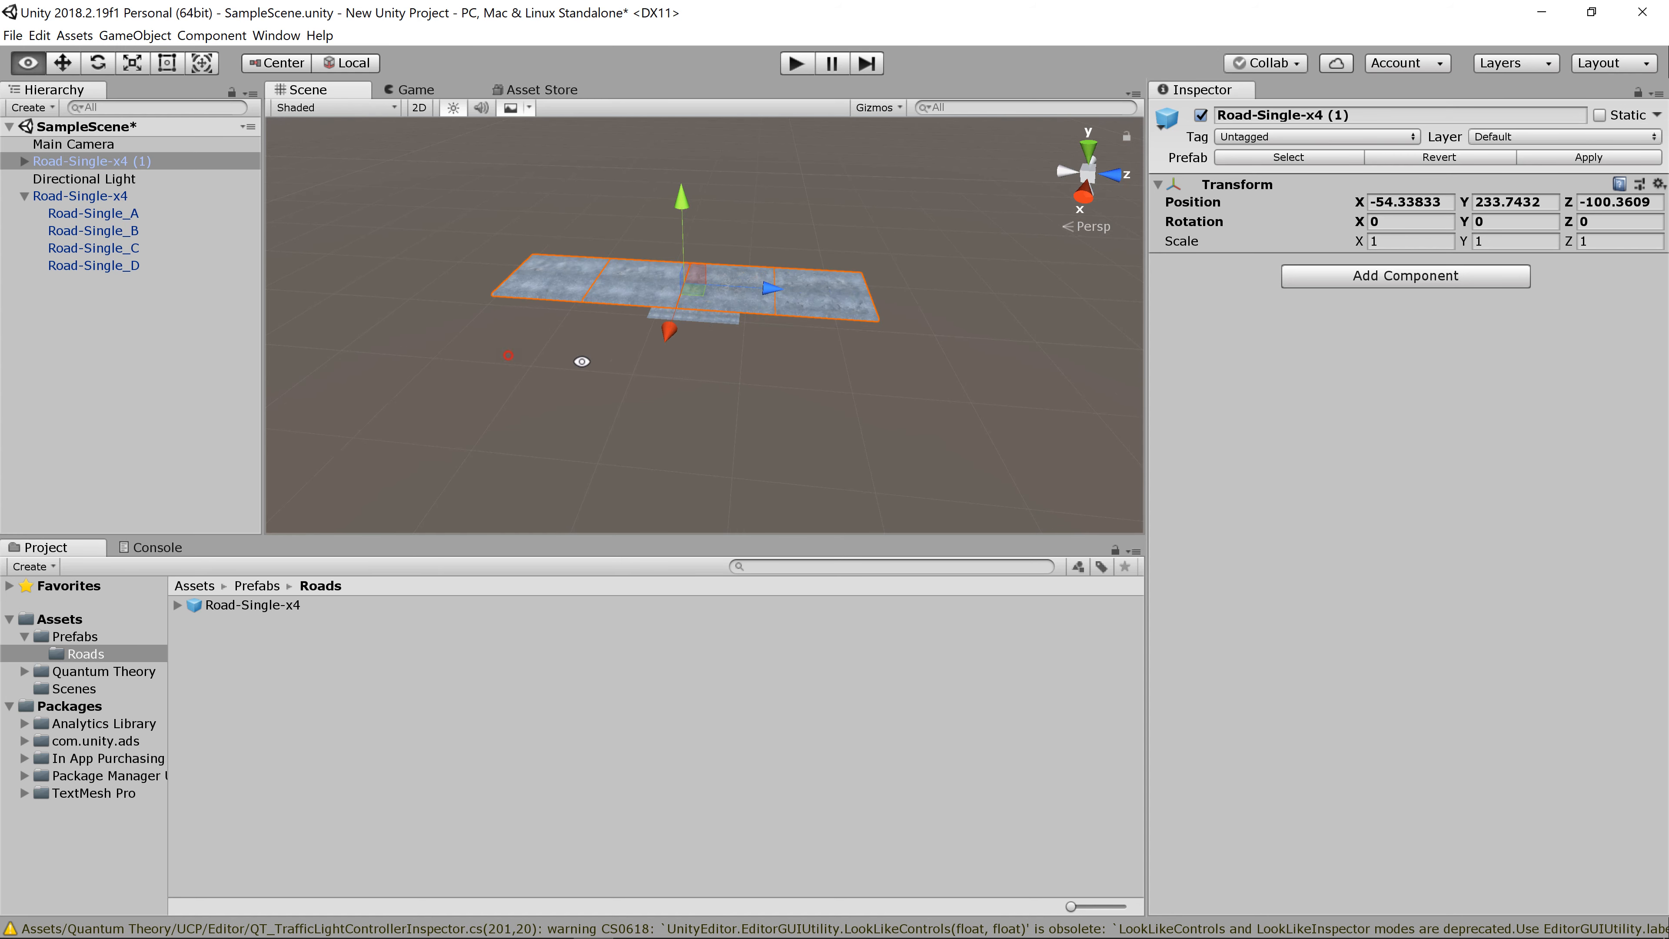
Step: Vertex-snap the new Road-Single-x4 instance to the end of the original strip, at position -134.07, 177.84, -83.845
{"action": "left_click_drag", "start_coordinate": [580, 361], "coordinate": [662, 354], "text": "alt"}
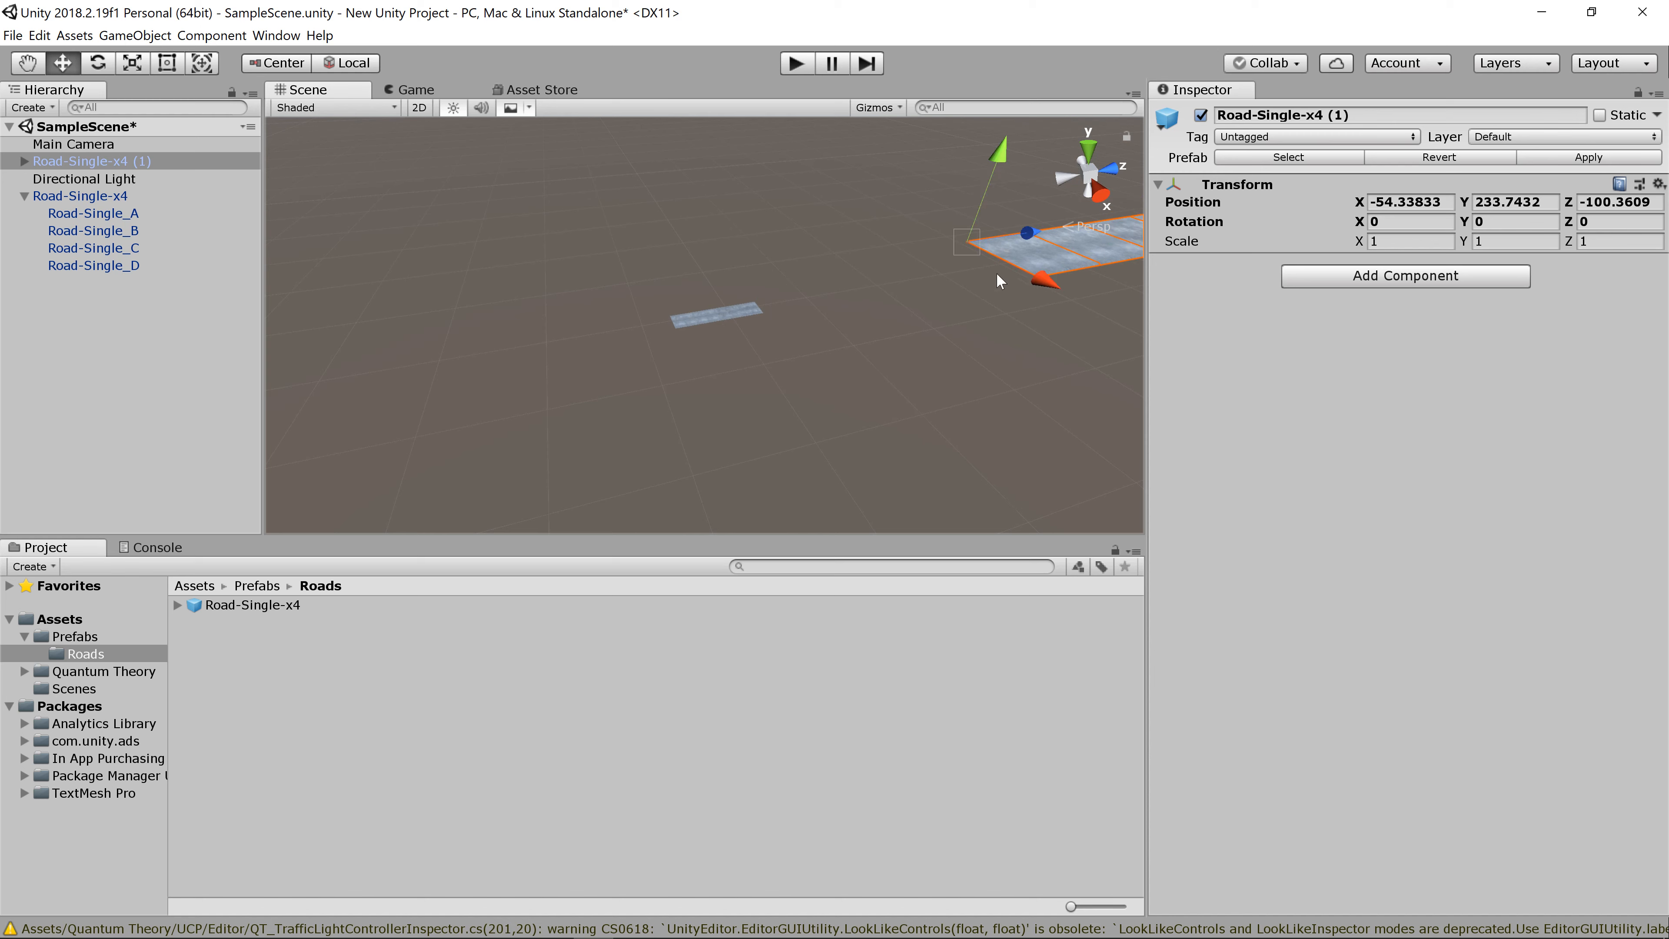
{"action": "left_click_drag", "start_coordinate": [975, 245], "coordinate": [788, 327]}
{"action": "scroll", "coordinate": [787, 325], "scroll_direction": "up", "scroll_amount": 5}
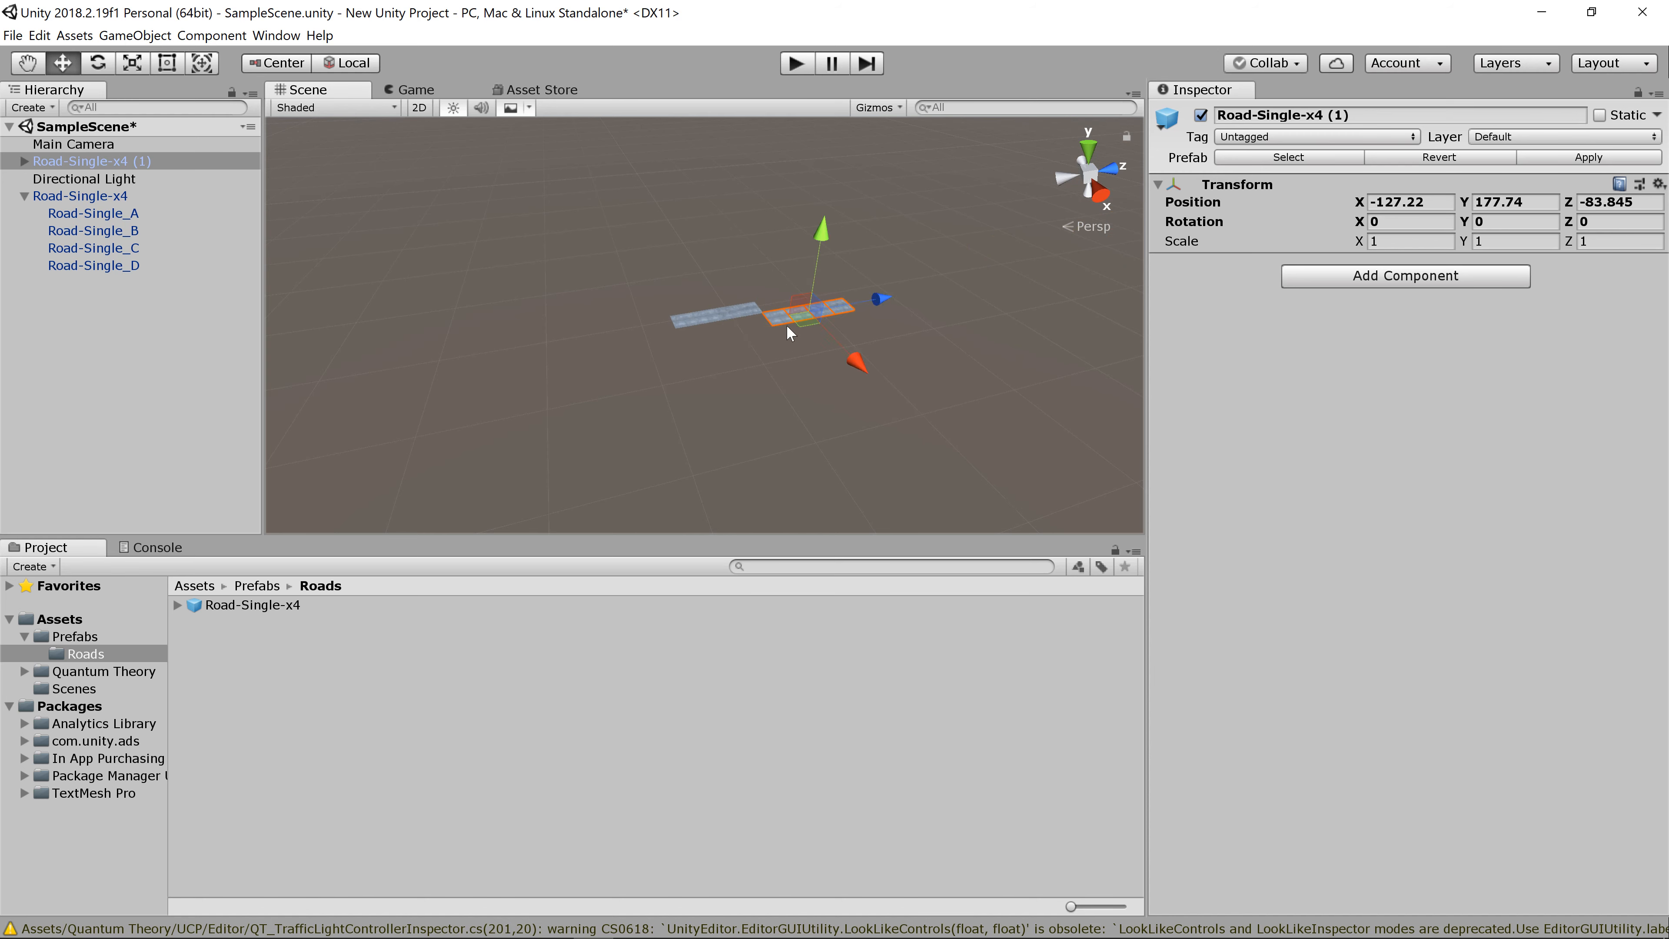
{"action": "scroll", "coordinate": [793, 291], "scroll_direction": "up", "scroll_amount": 2}
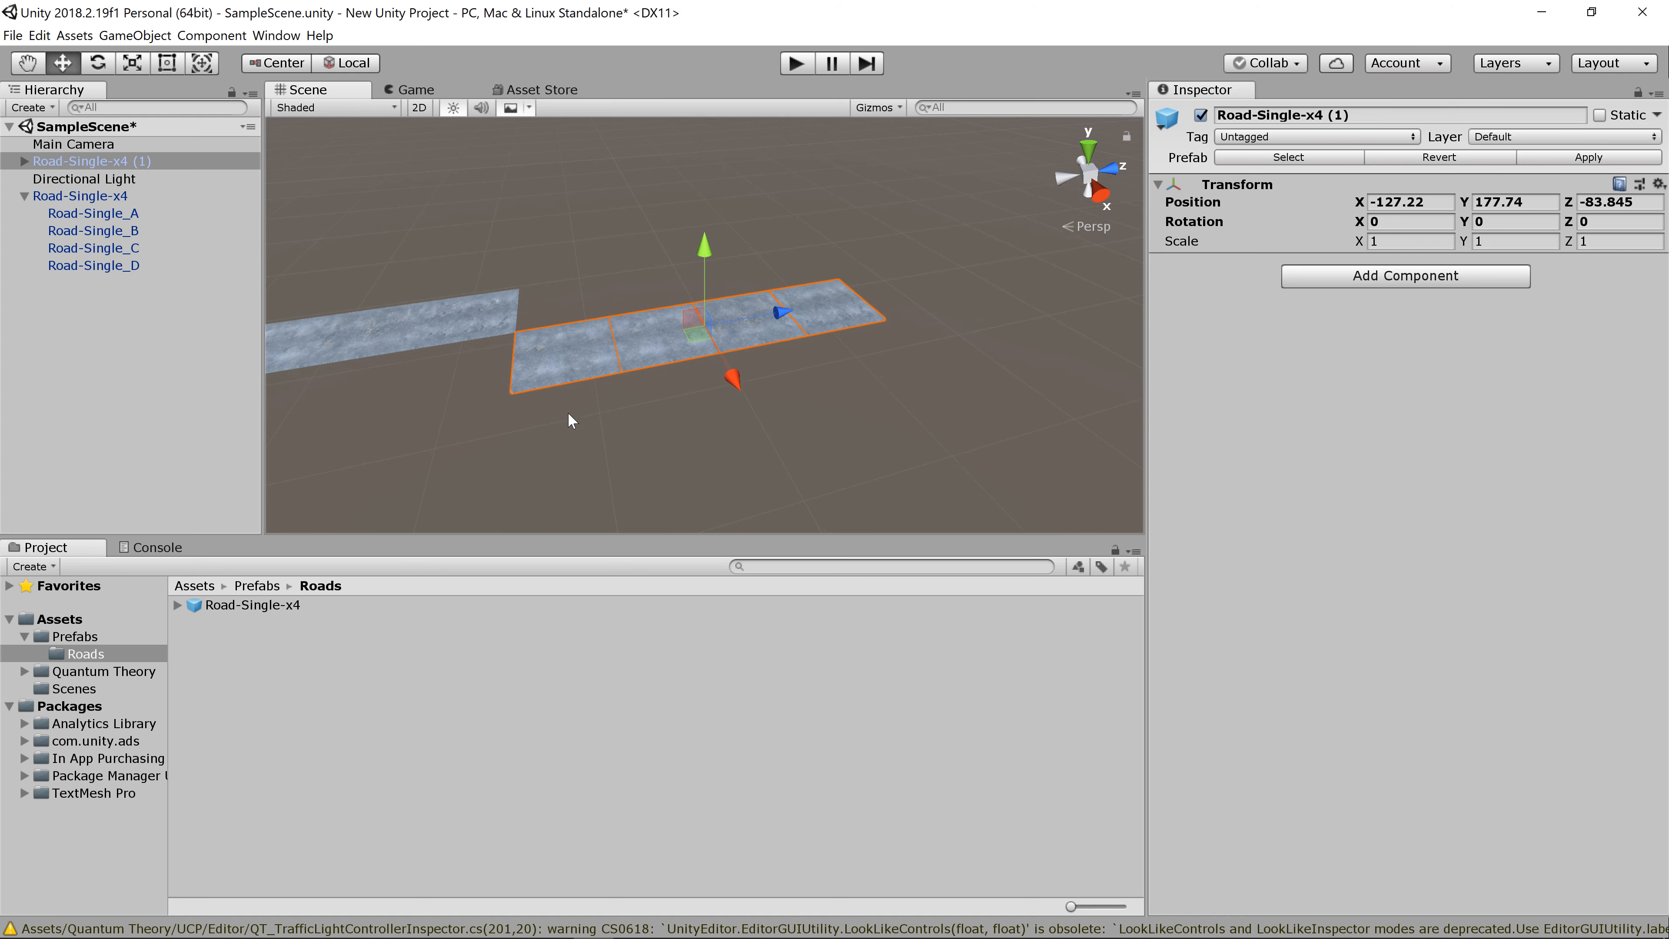
{"action": "key", "text": "v"}
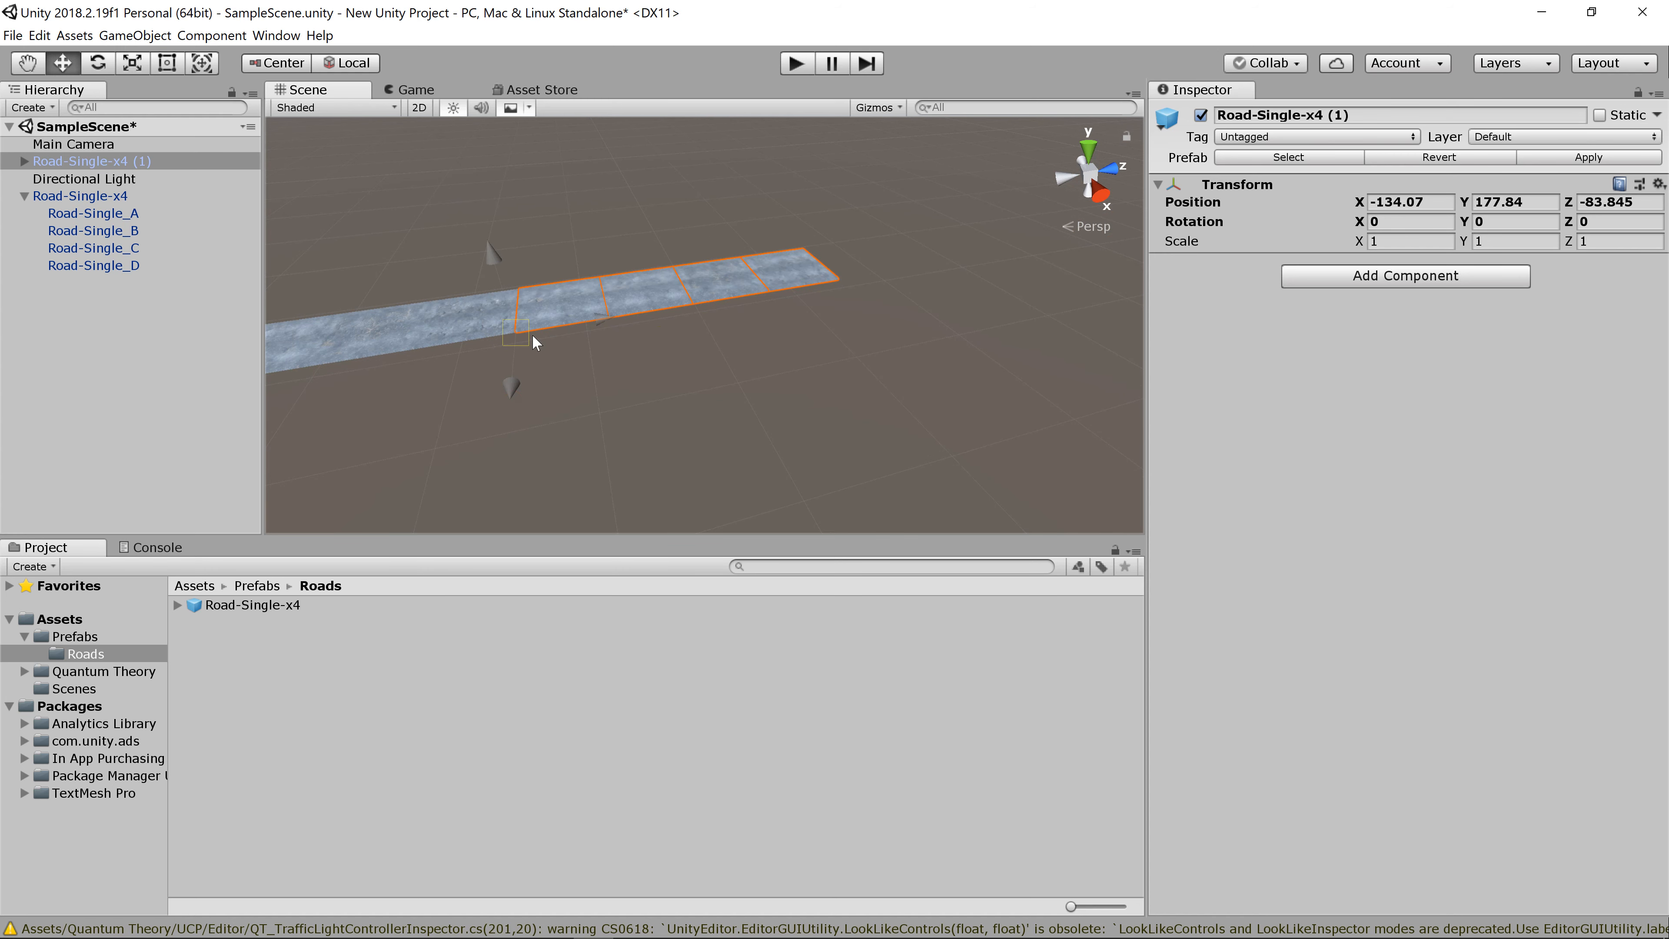
Step: Examine the seam between the original road strip and the snapped prefab instance up close
{"action": "key", "text": "f"}
{"action": "scroll", "coordinate": [533, 336], "scroll_direction": "up", "scroll_amount": 3}
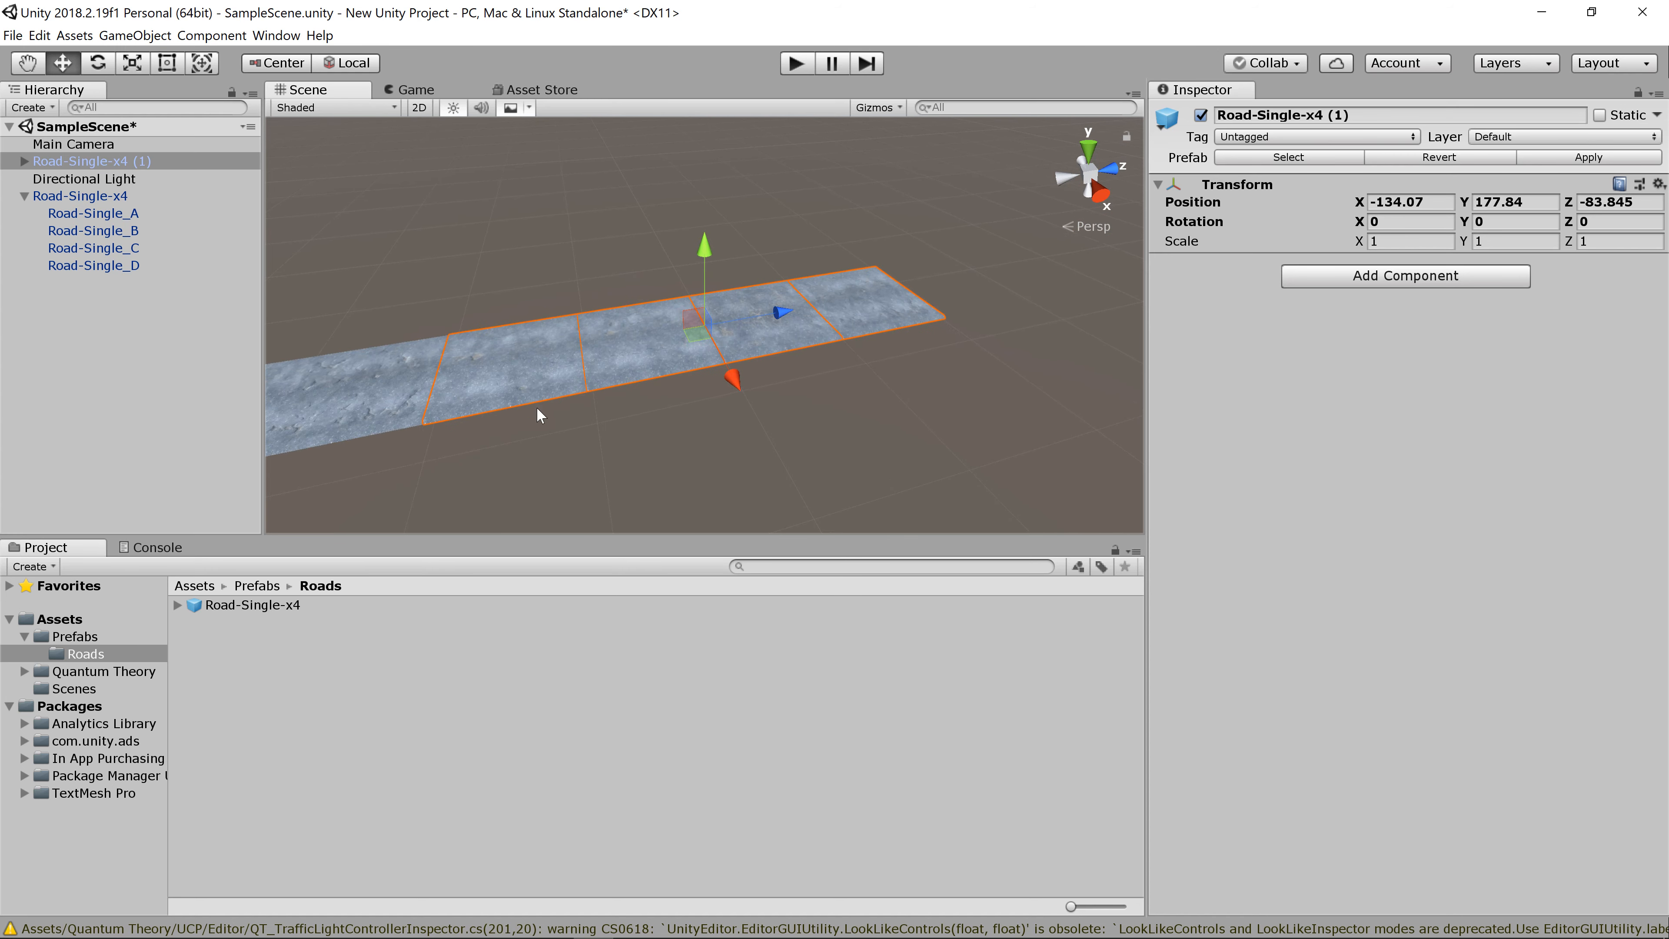
{"action": "middle_click_drag", "start_coordinate": [635, 371], "coordinate": [755, 345]}
{"action": "scroll", "coordinate": [756, 348], "scroll_direction": "up", "scroll_amount": 4}
{"action": "scroll", "coordinate": [756, 348], "scroll_direction": "up", "scroll_amount": 4}
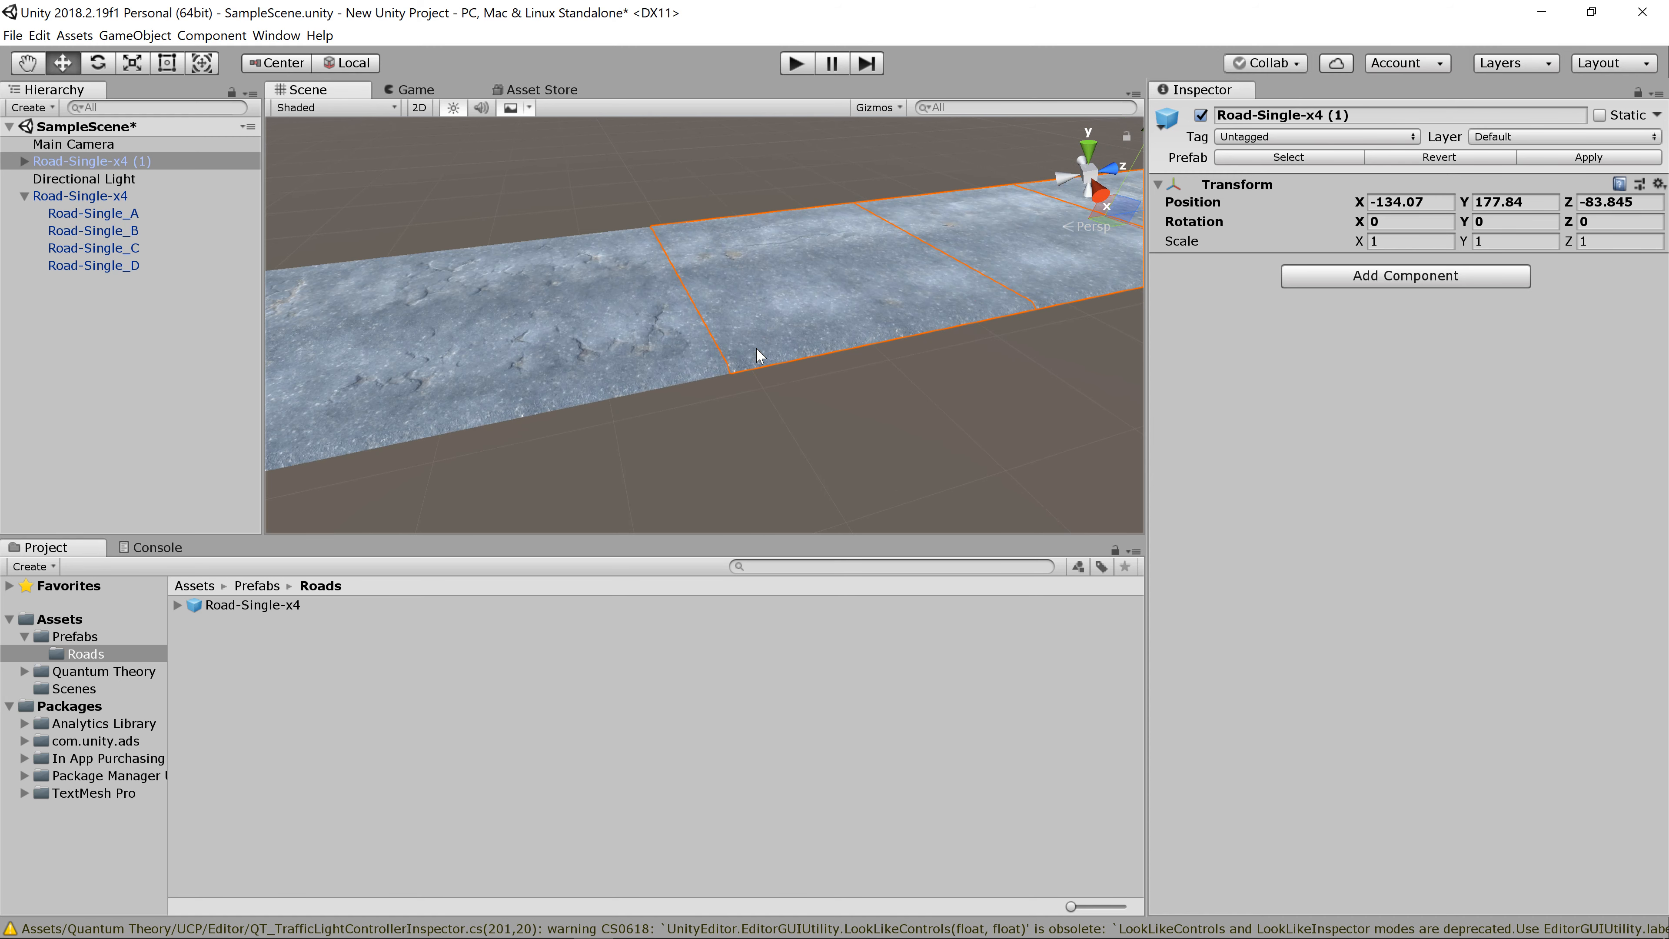
{"action": "left_click", "coordinate": [832, 475]}
{"action": "scroll", "coordinate": [829, 302], "scroll_direction": "up", "scroll_amount": 2}
{"action": "scroll", "coordinate": [829, 296], "scroll_direction": "down", "scroll_amount": 3}
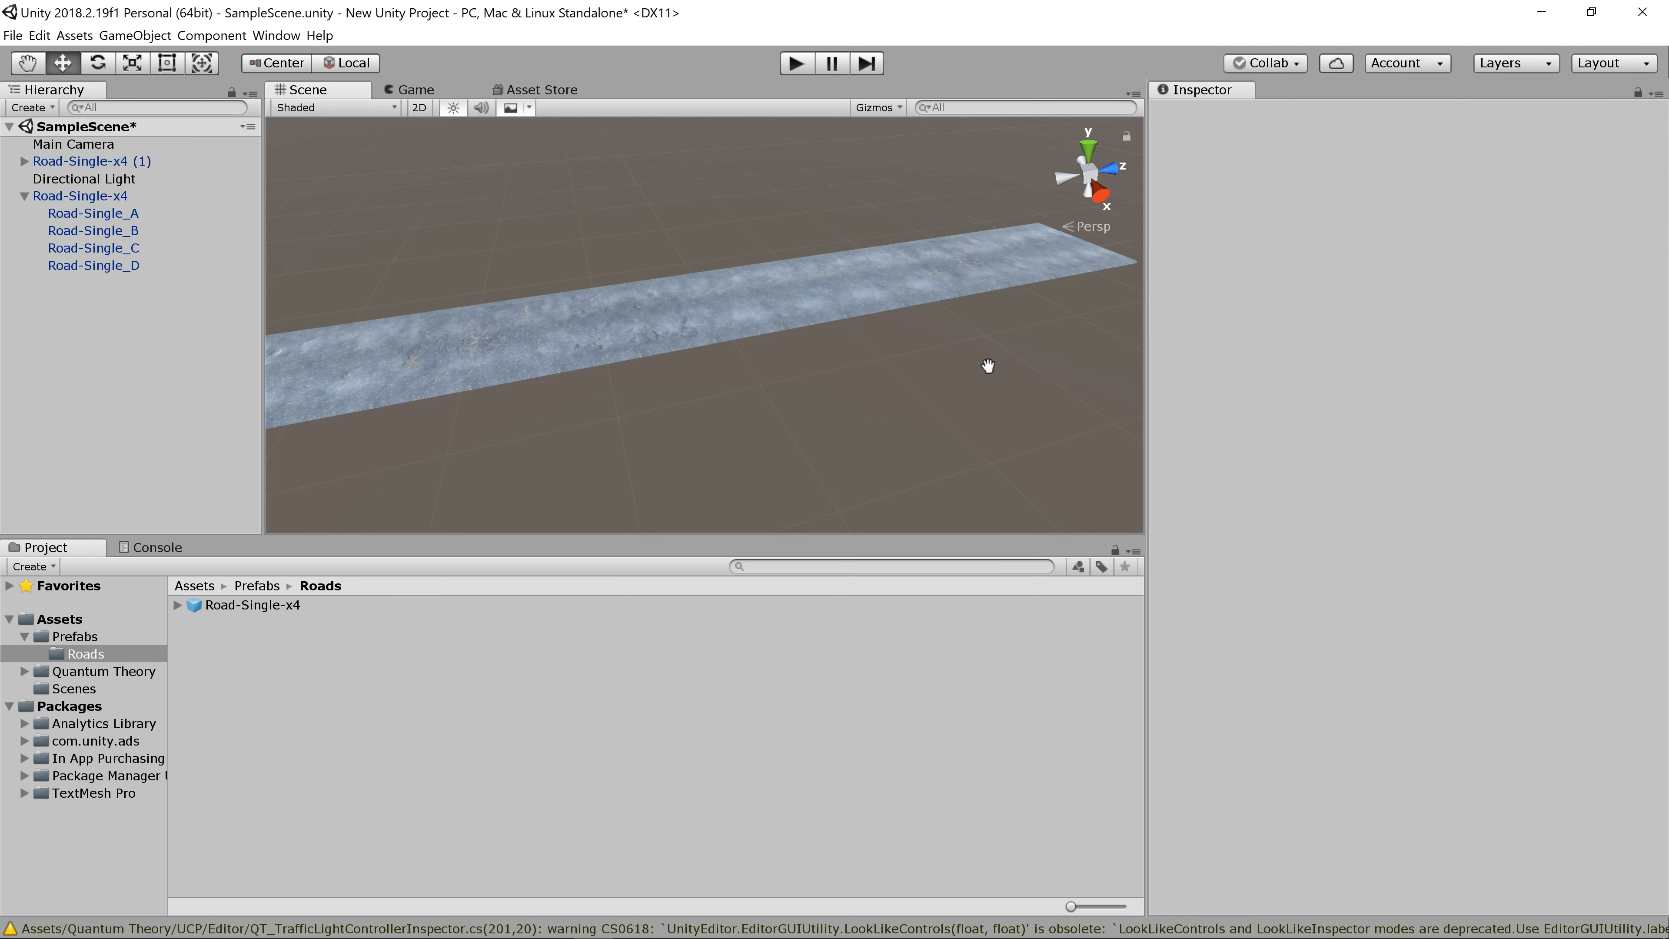
{"action": "scroll", "coordinate": [827, 310], "scroll_direction": "down", "scroll_amount": 1}
Step: Duplicate the Road-Single-x4 (1) instance and vertex-snap the copy to its far end, at Z -55.845
{"action": "left_click", "coordinate": [826, 310]}
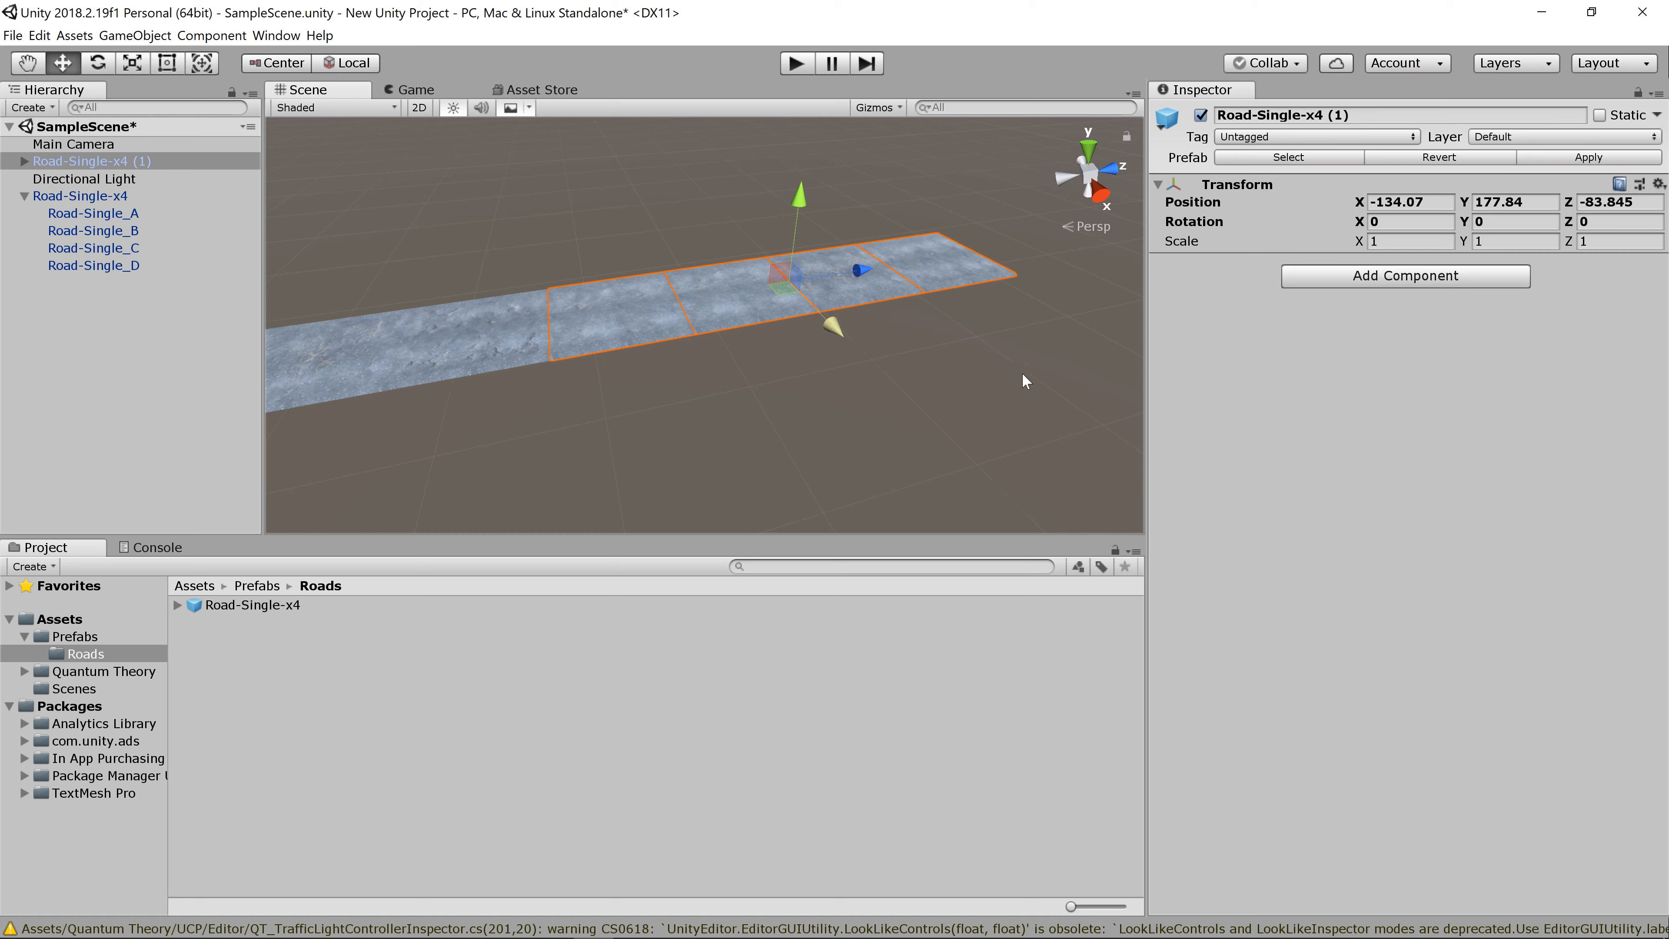
{"action": "scroll", "coordinate": [1024, 373], "scroll_direction": "down", "scroll_amount": 2}
{"action": "middle_click_drag", "start_coordinate": [1024, 373], "coordinate": [839, 373]}
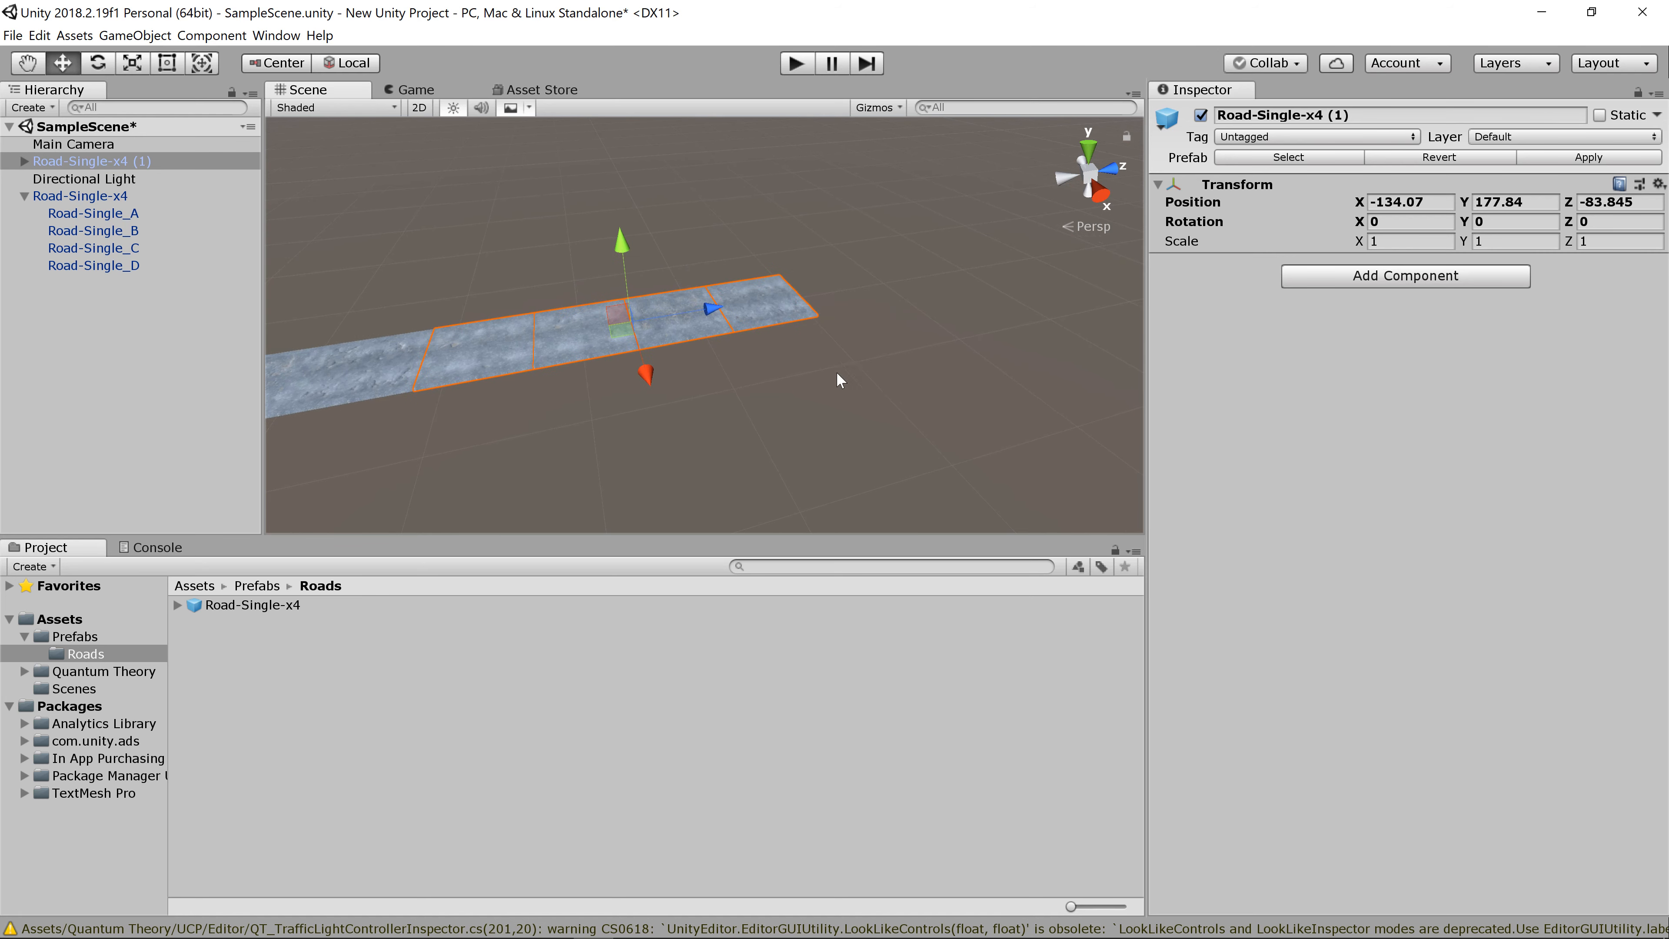
{"action": "key", "text": "ctrl+d"}
{"action": "left_click_drag", "start_coordinate": [711, 314], "coordinate": [1191, 278]}
{"action": "key", "text": "v"}
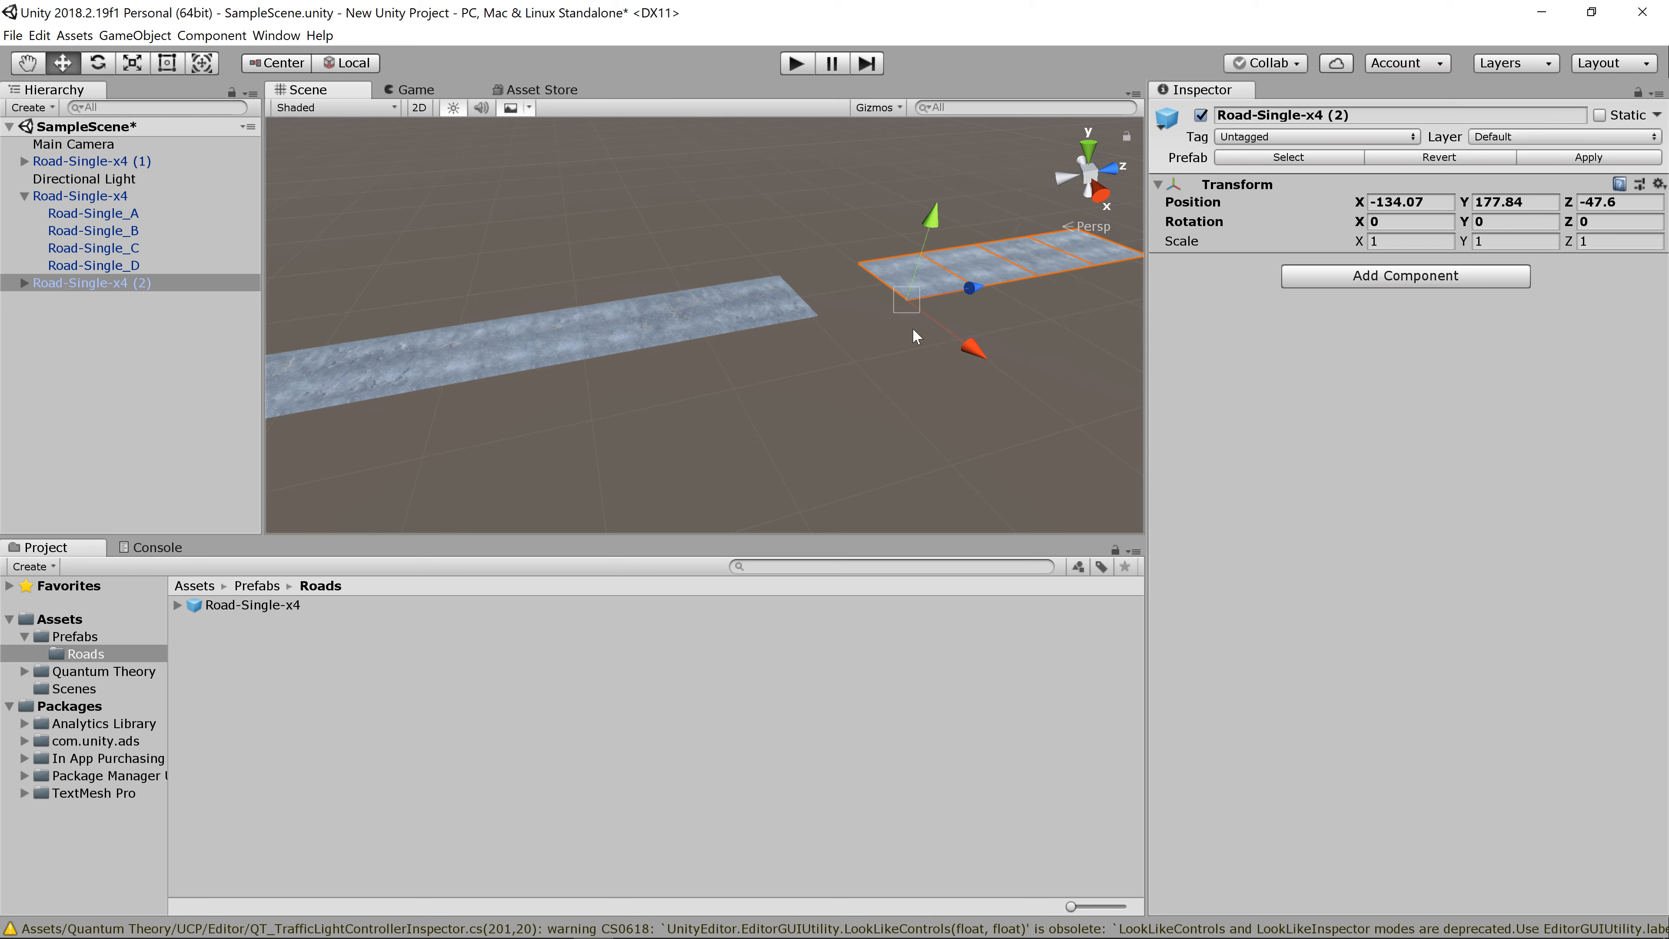
{"action": "left_click_drag", "start_coordinate": [917, 308], "coordinate": [854, 320]}
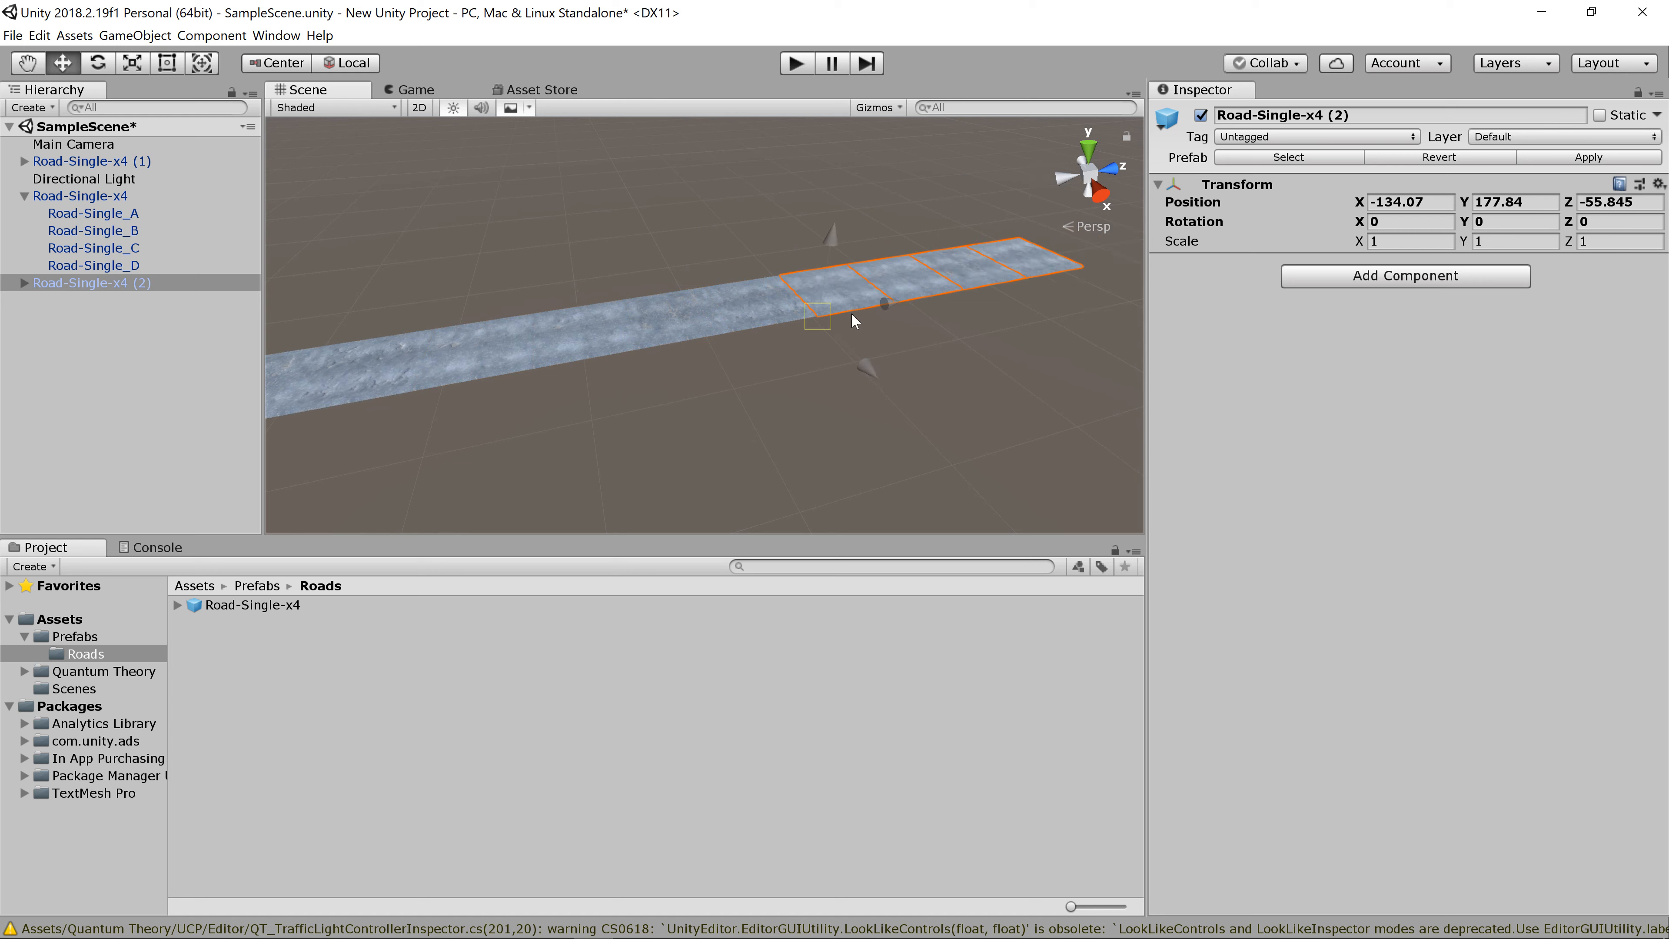
Step: Save the scene with the extended road, and save the project
{"action": "scroll", "coordinate": [772, 377], "scroll_direction": "down", "scroll_amount": 5}
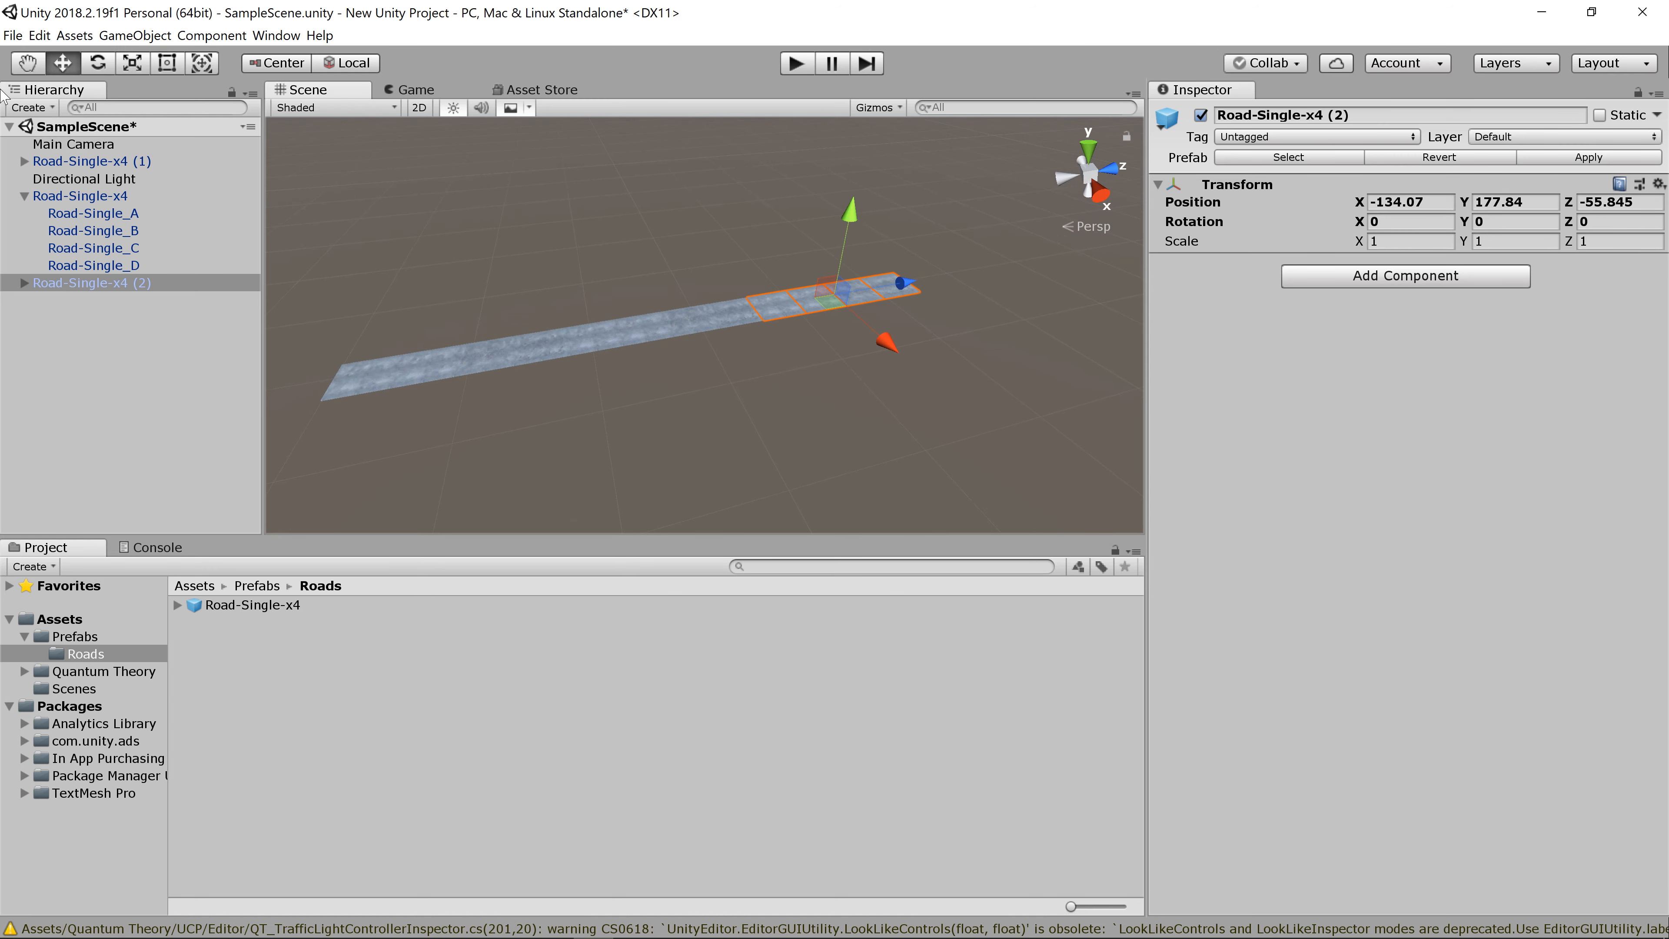
{"action": "left_click", "coordinate": [14, 34]}
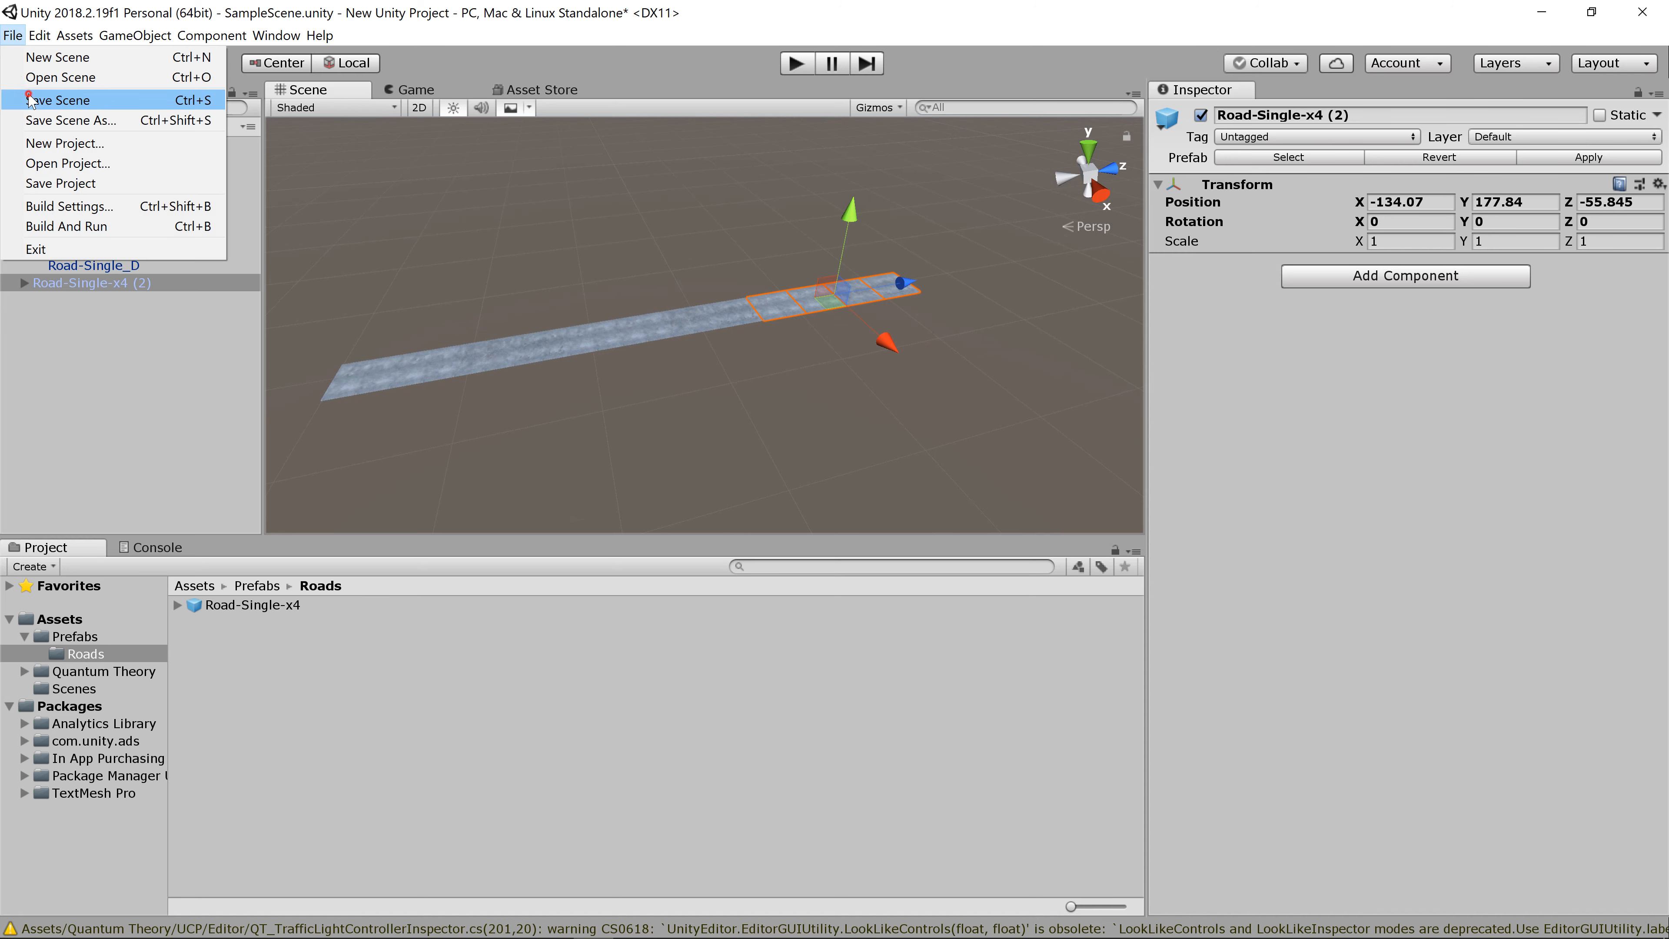
{"action": "left_click", "coordinate": [30, 100]}
{"action": "left_click", "coordinate": [13, 35]}
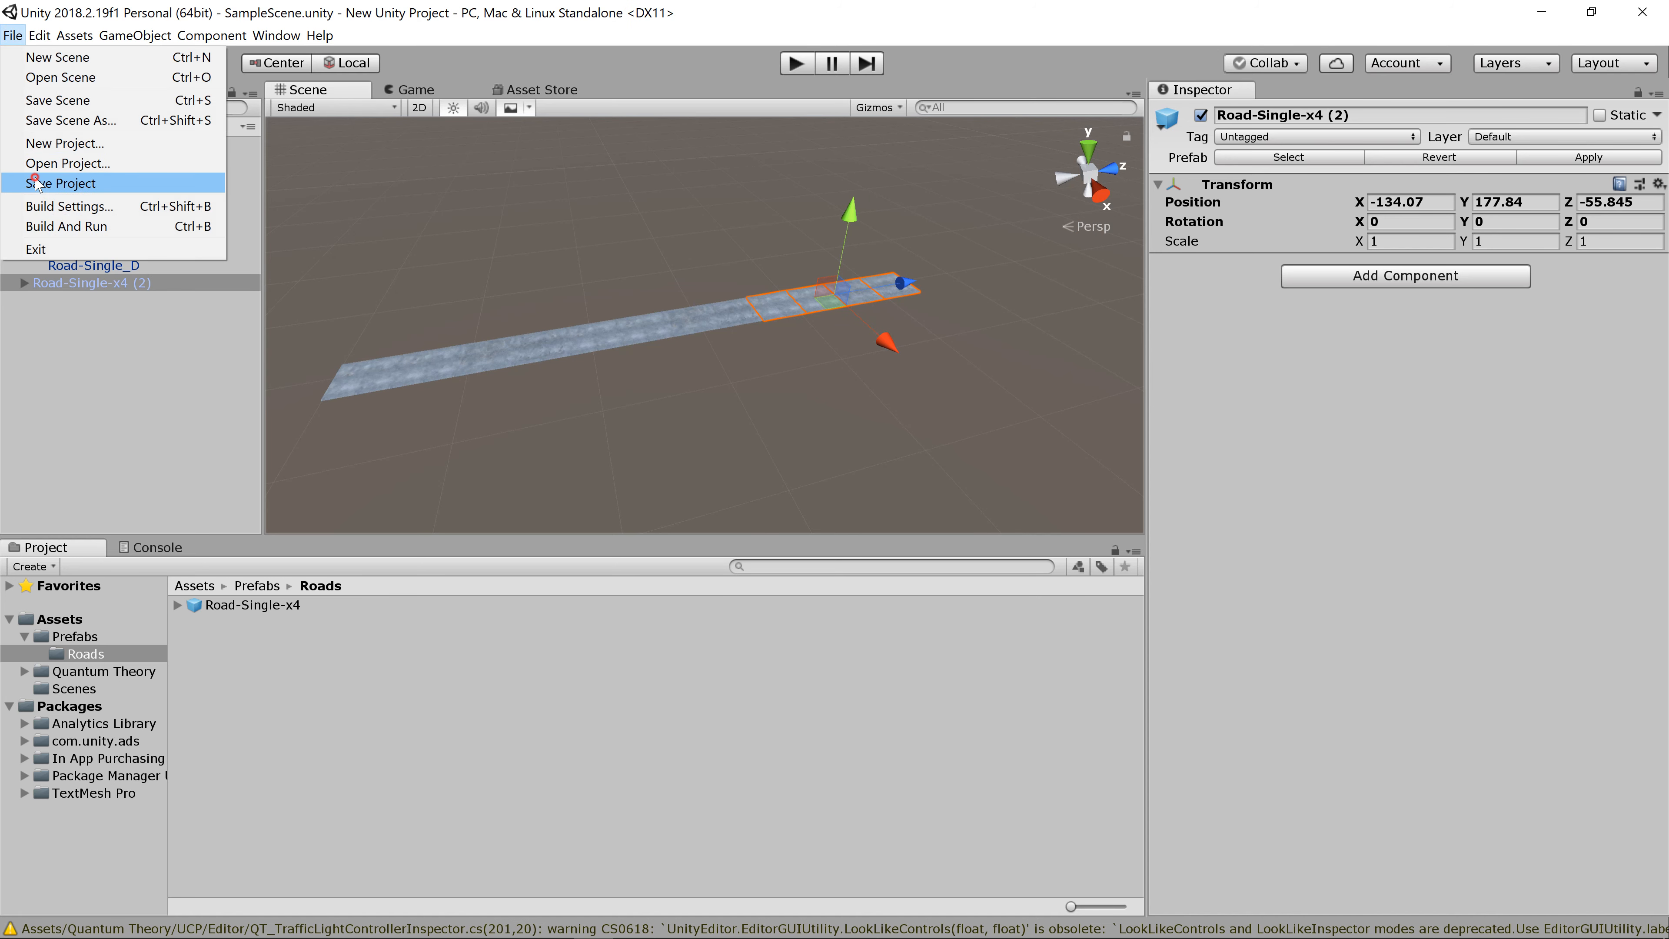
{"action": "left_click", "coordinate": [36, 184]}
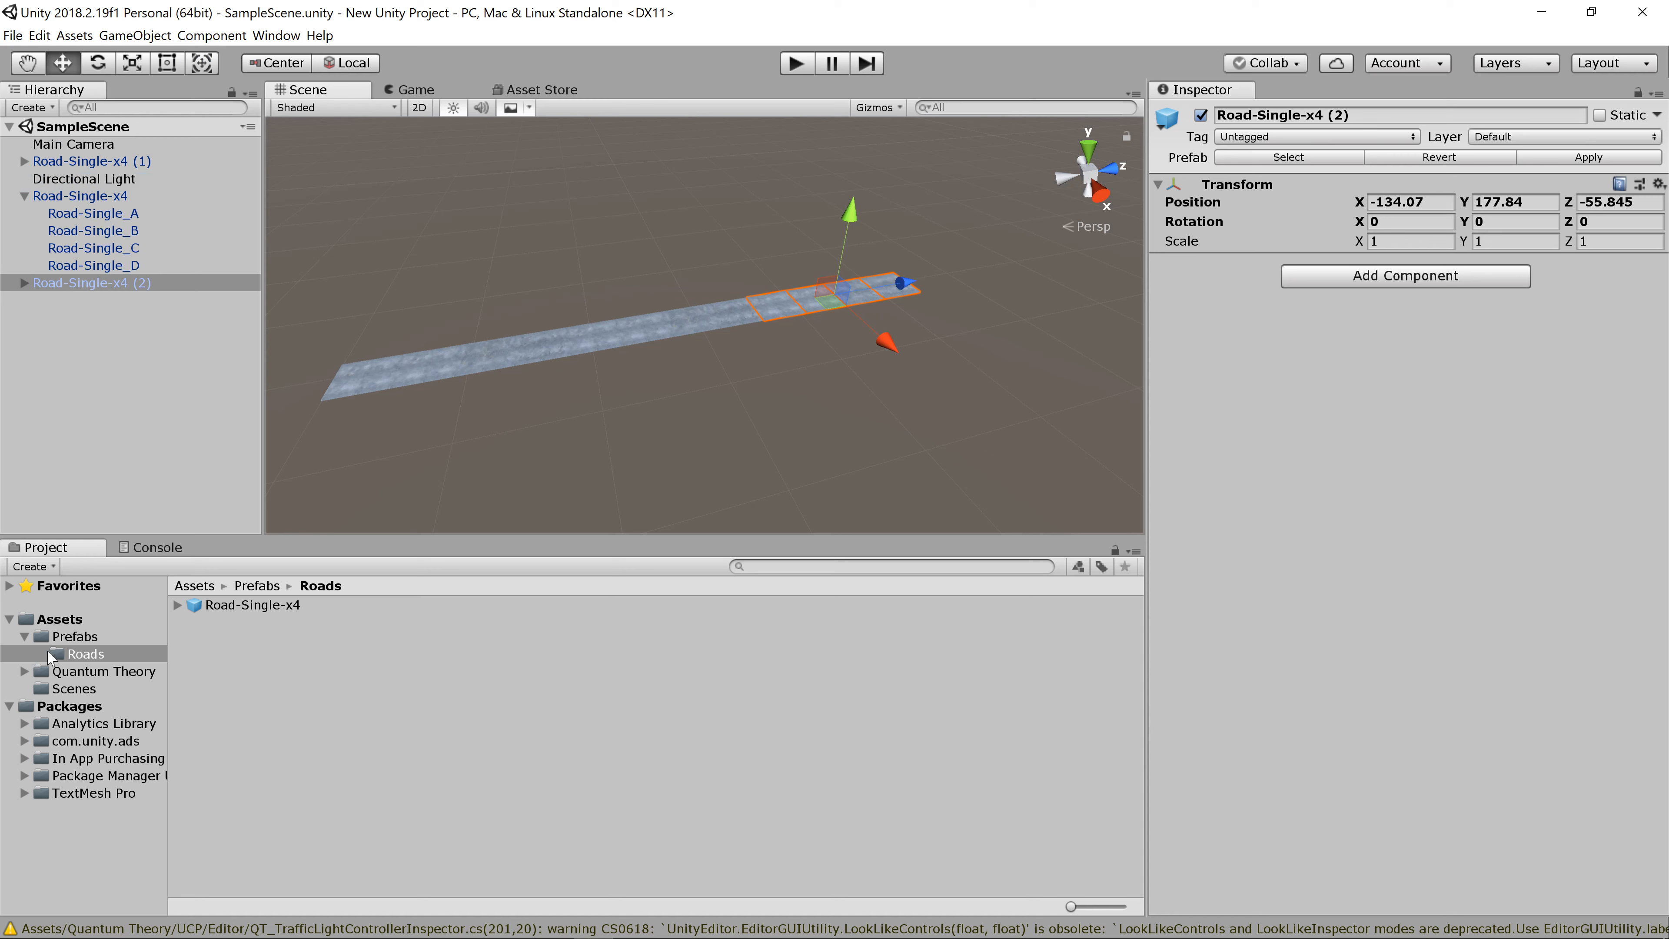
Step: Open the Sidewalks mesh folder under Quantum Theory > UCP > Meshes in the project assets
{"action": "left_click", "coordinate": [21, 674]}
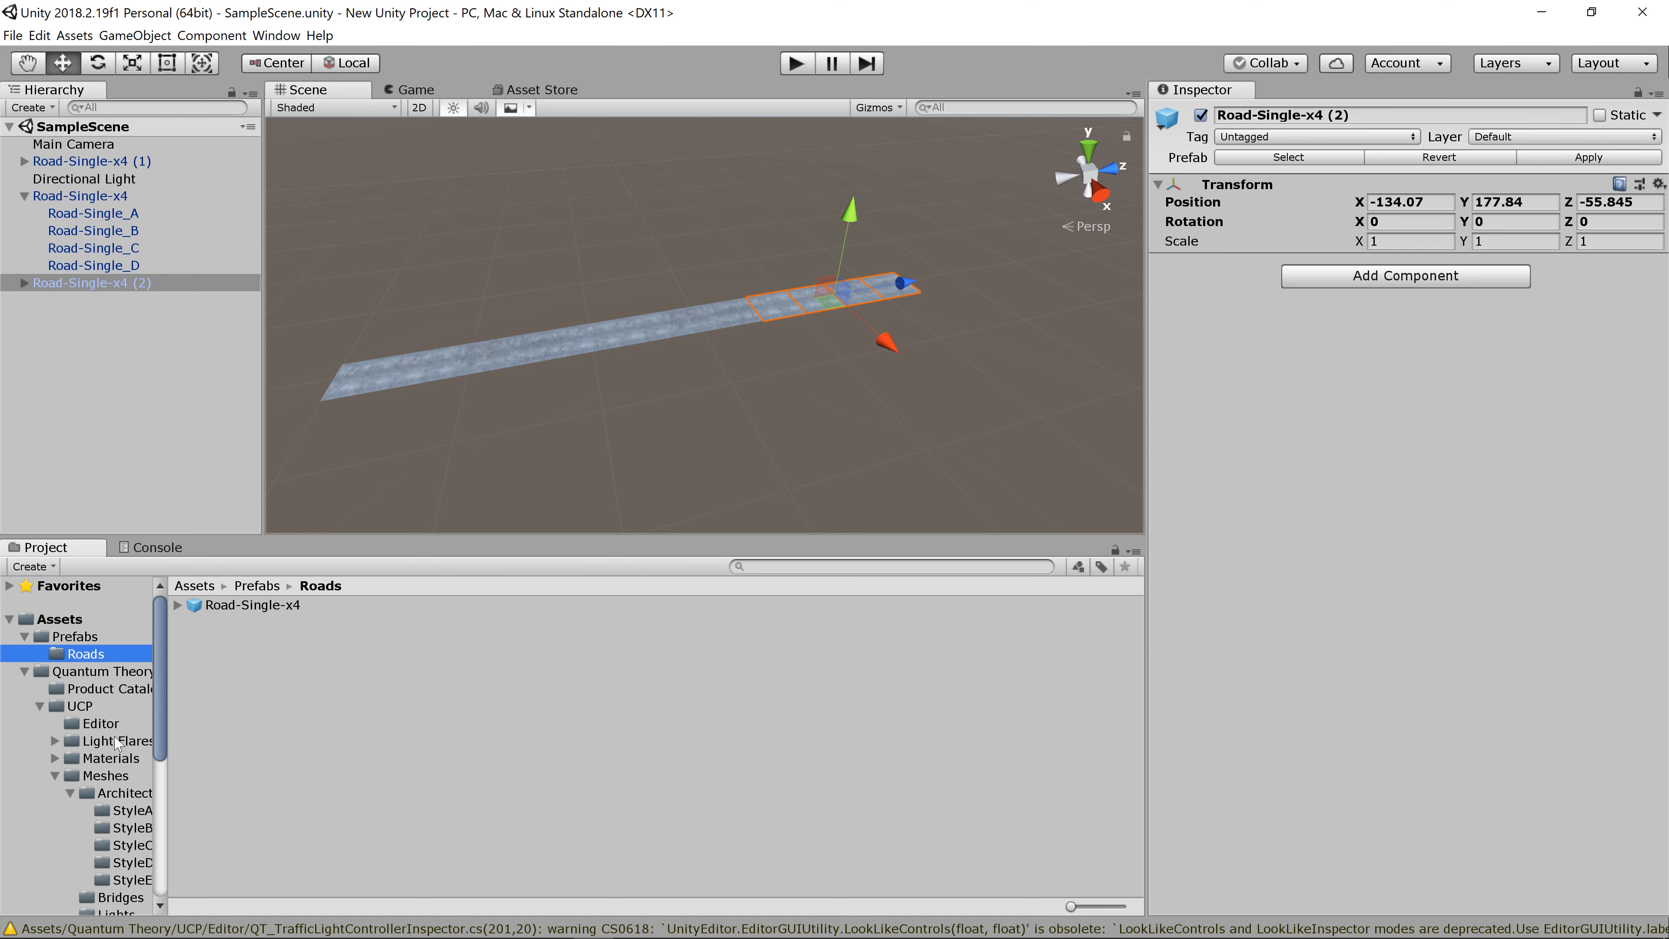
{"action": "scroll", "coordinate": [115, 690], "scroll_direction": "down", "scroll_amount": 5}
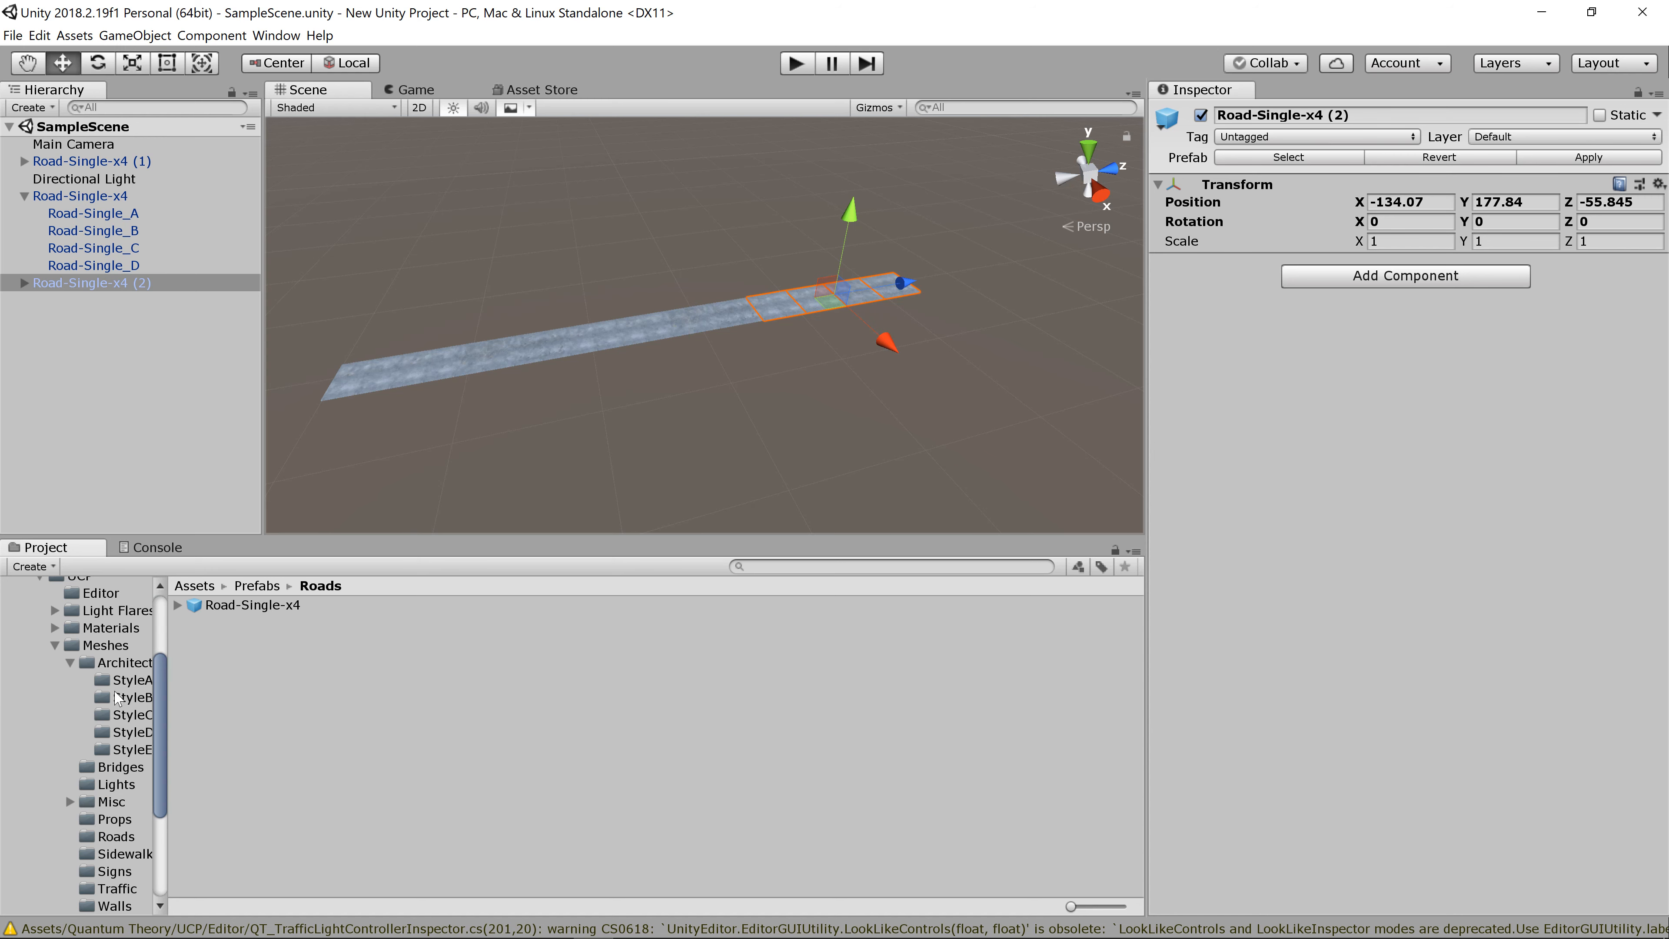
{"action": "scroll", "coordinate": [134, 783], "scroll_direction": "down", "scroll_amount": 3}
{"action": "left_click", "coordinate": [109, 723]}
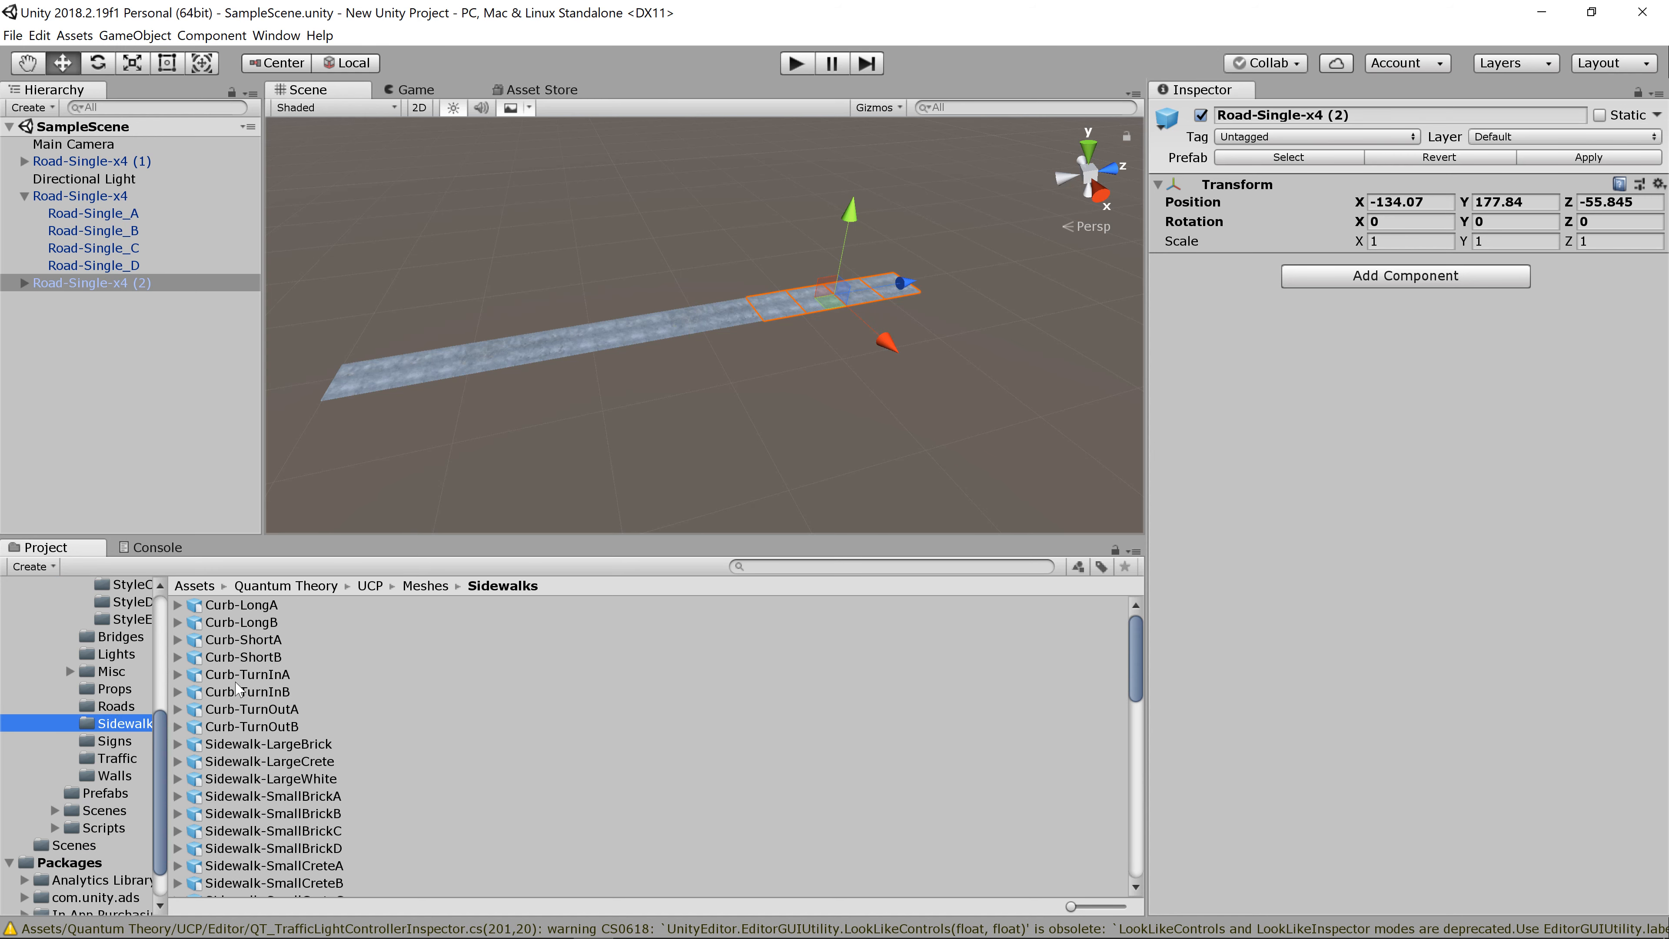
{"action": "middle_click_drag", "start_coordinate": [443, 371], "coordinate": [549, 335]}
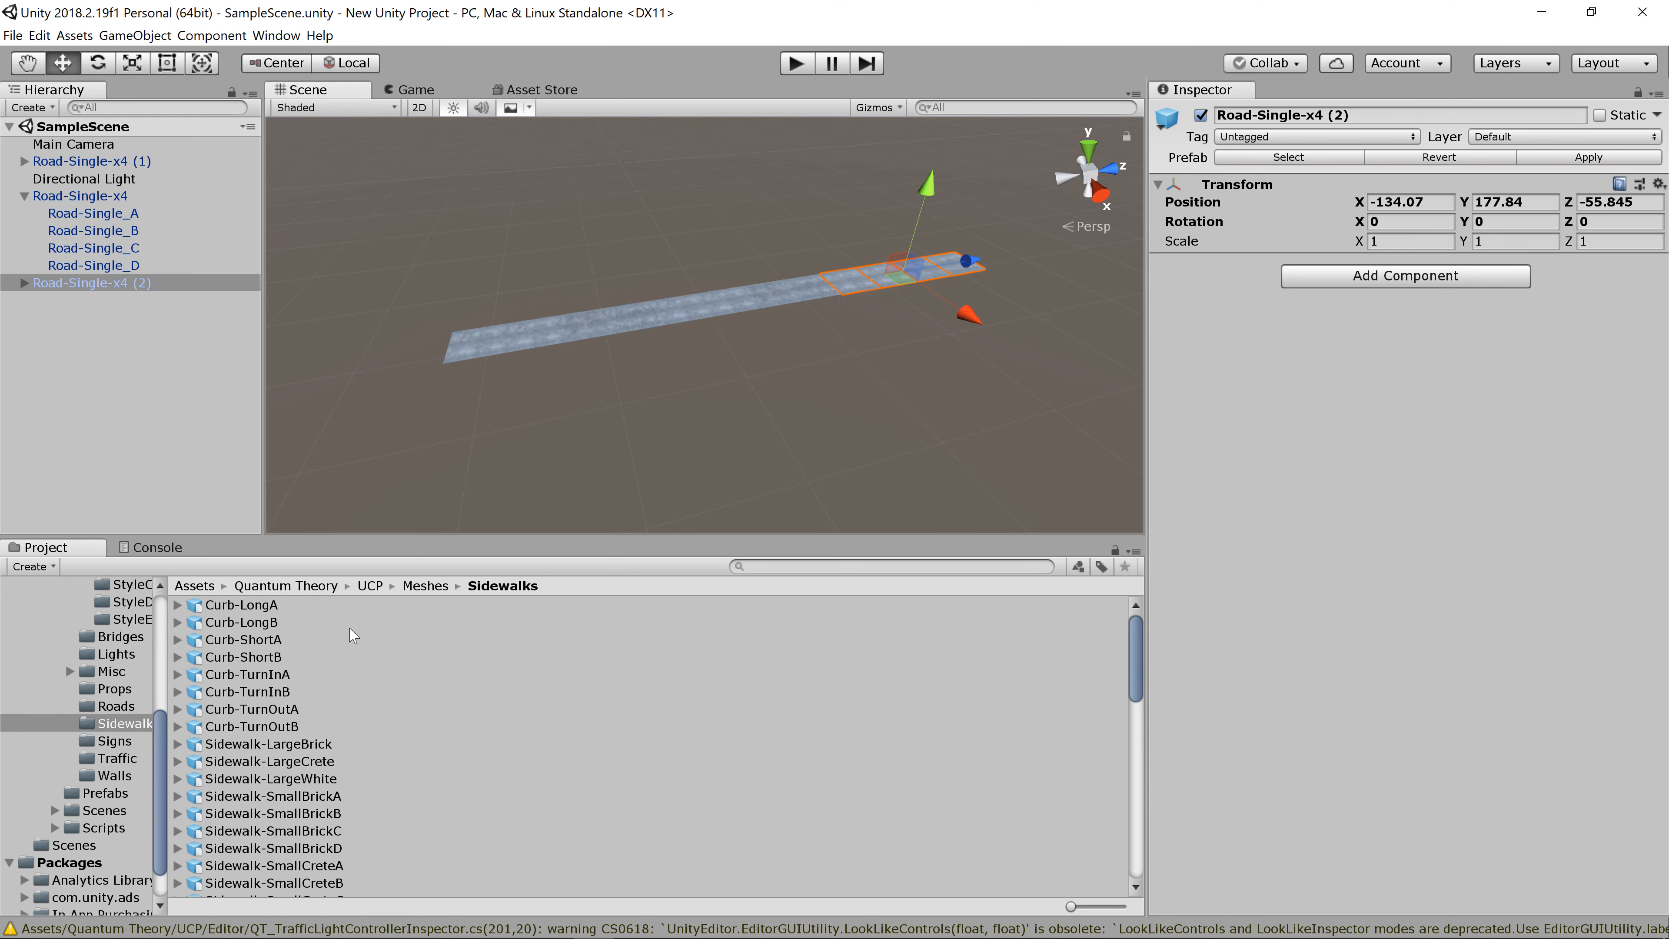
Step: Preview the Sidewalk-LargeBrick and Sidewalk1_A models, rotating the Sidewalk1_A preview to examine its top surface and curb
{"action": "left_click", "coordinate": [322, 761]}
{"action": "left_click", "coordinate": [320, 743]}
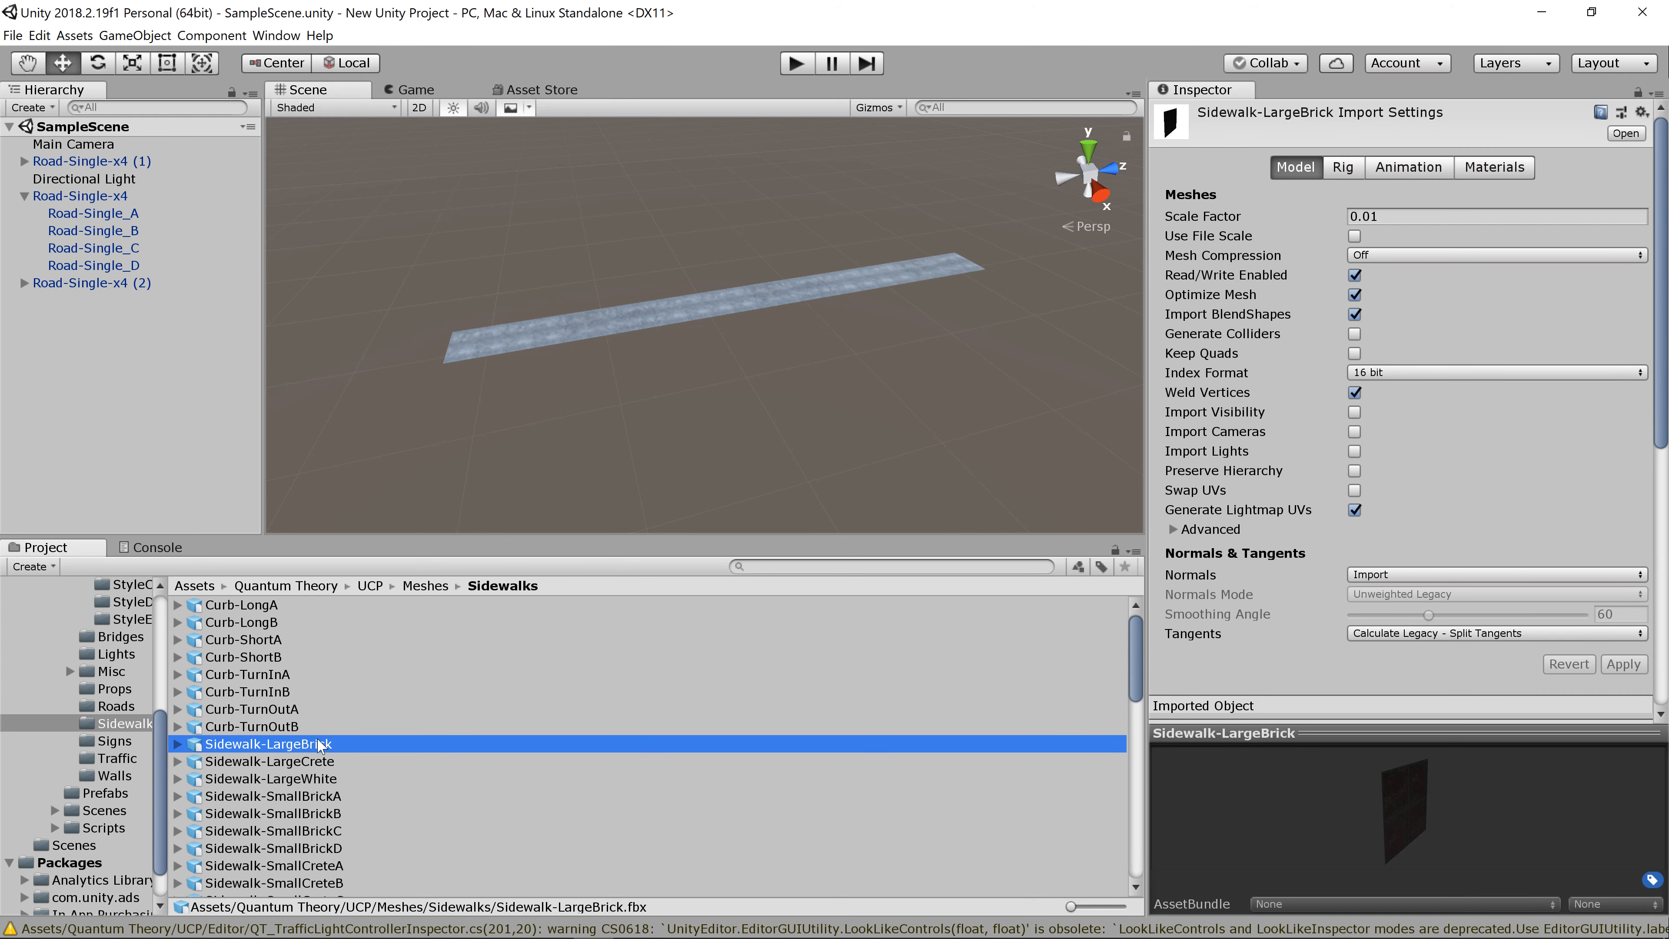
{"action": "scroll", "coordinate": [319, 744], "scroll_direction": "down", "scroll_amount": 5}
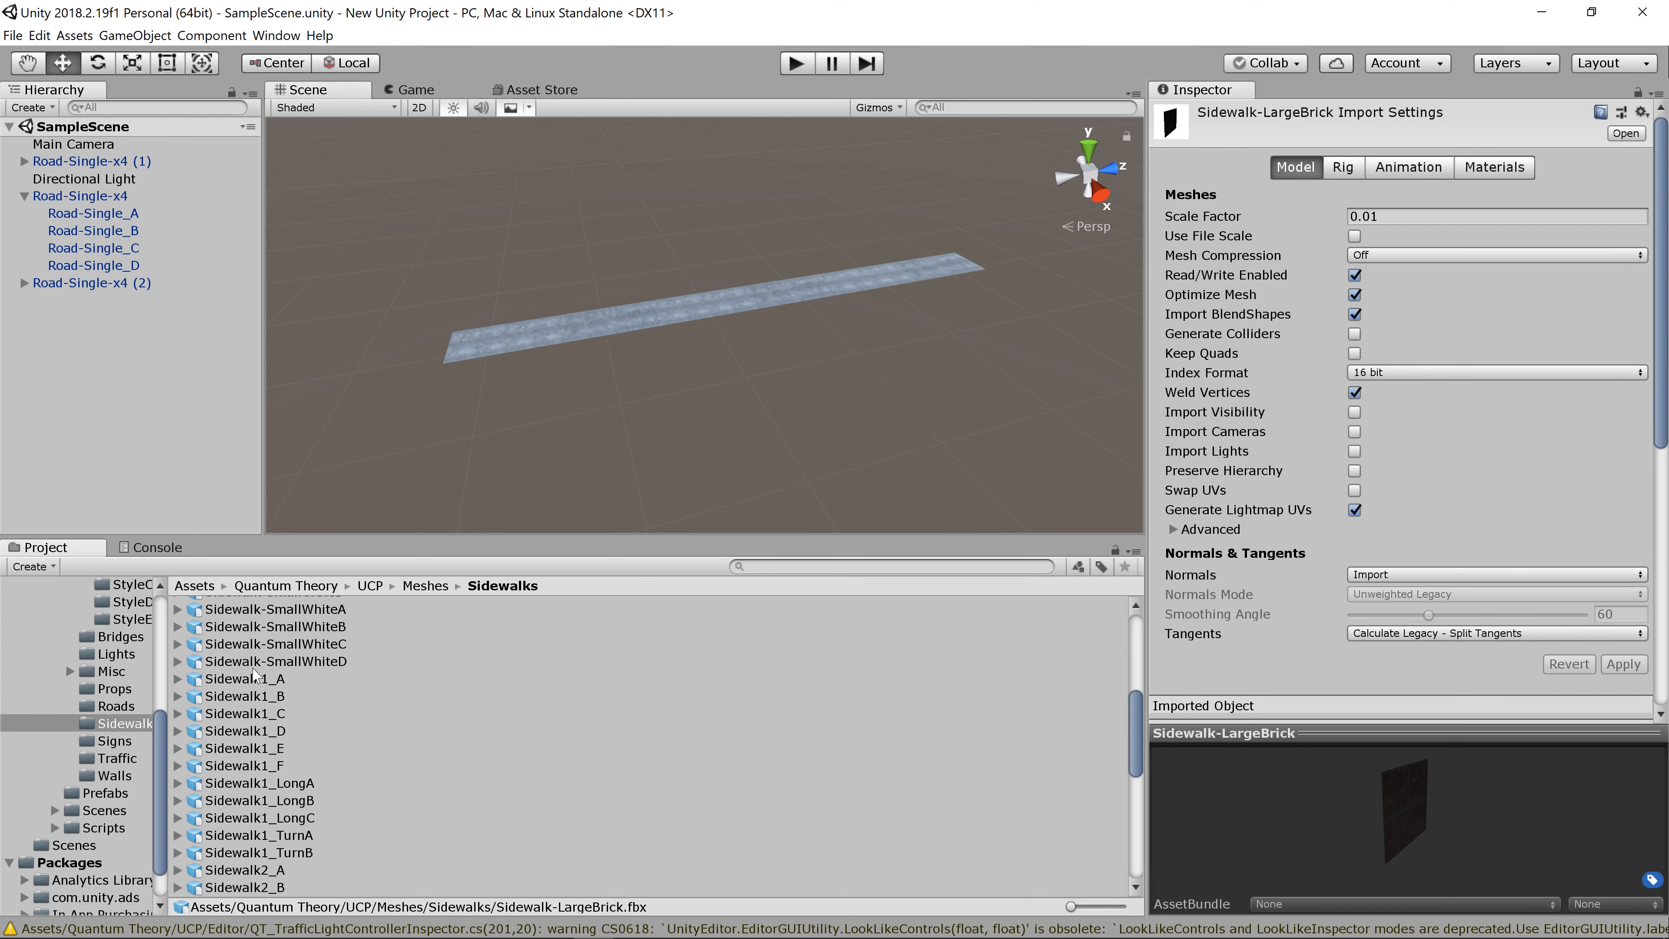
{"action": "left_click", "coordinate": [255, 679]}
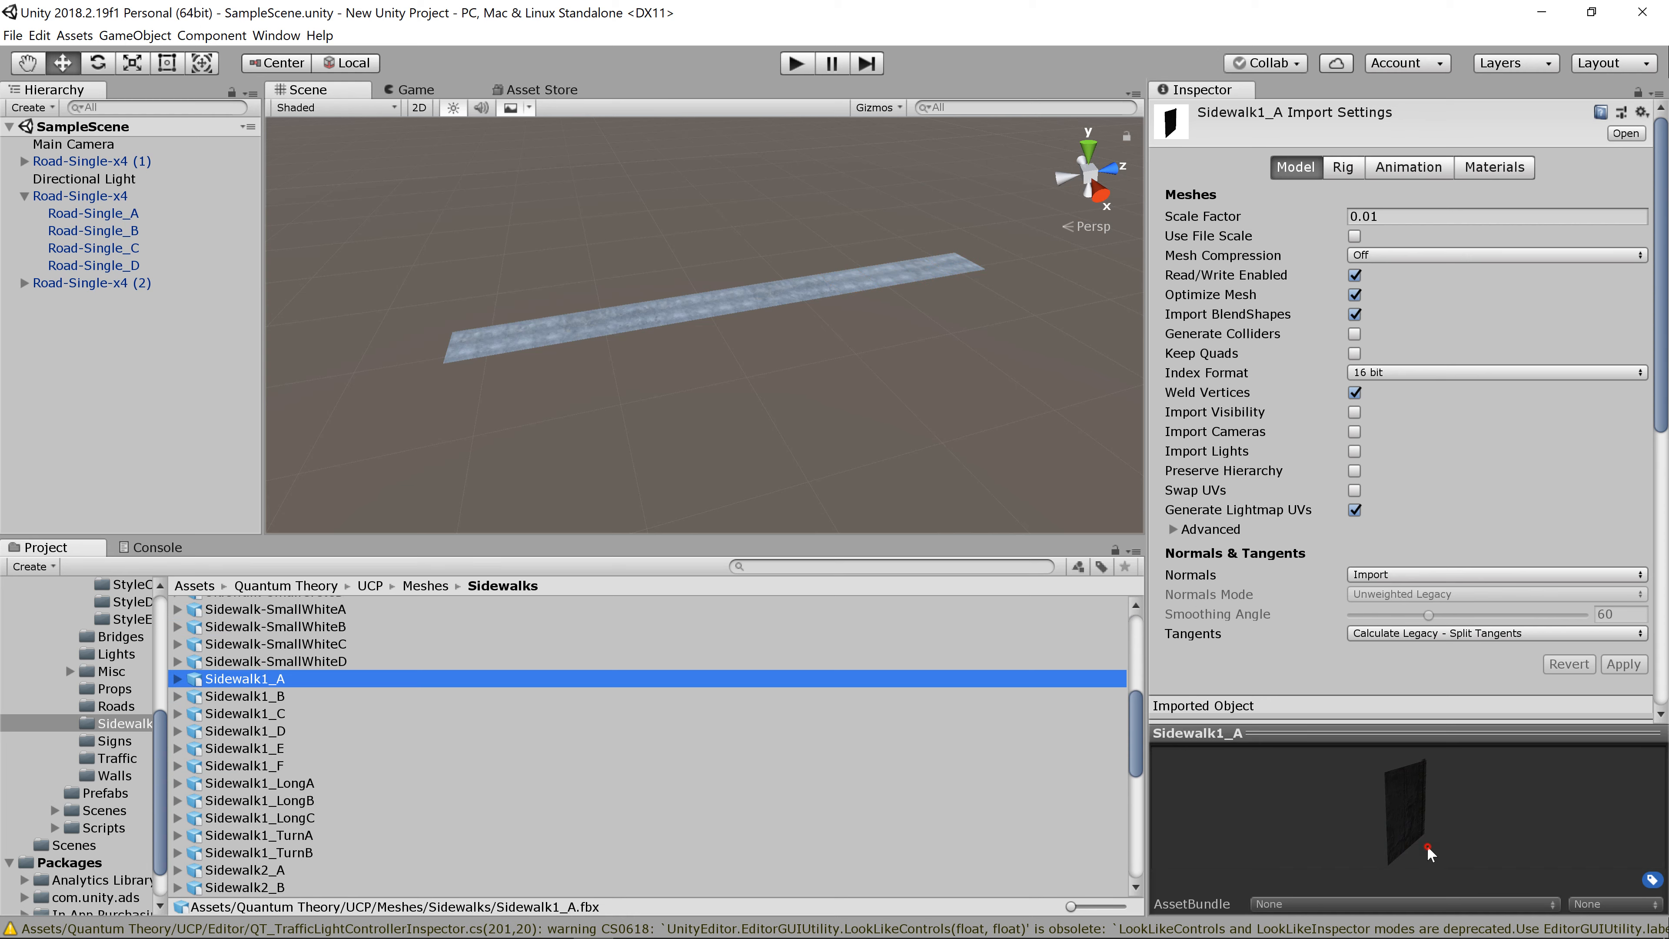
{"action": "left_click_drag", "start_coordinate": [1427, 848], "coordinate": [1565, 763]}
{"action": "left_click_drag", "start_coordinate": [1454, 808], "coordinate": [1491, 860]}
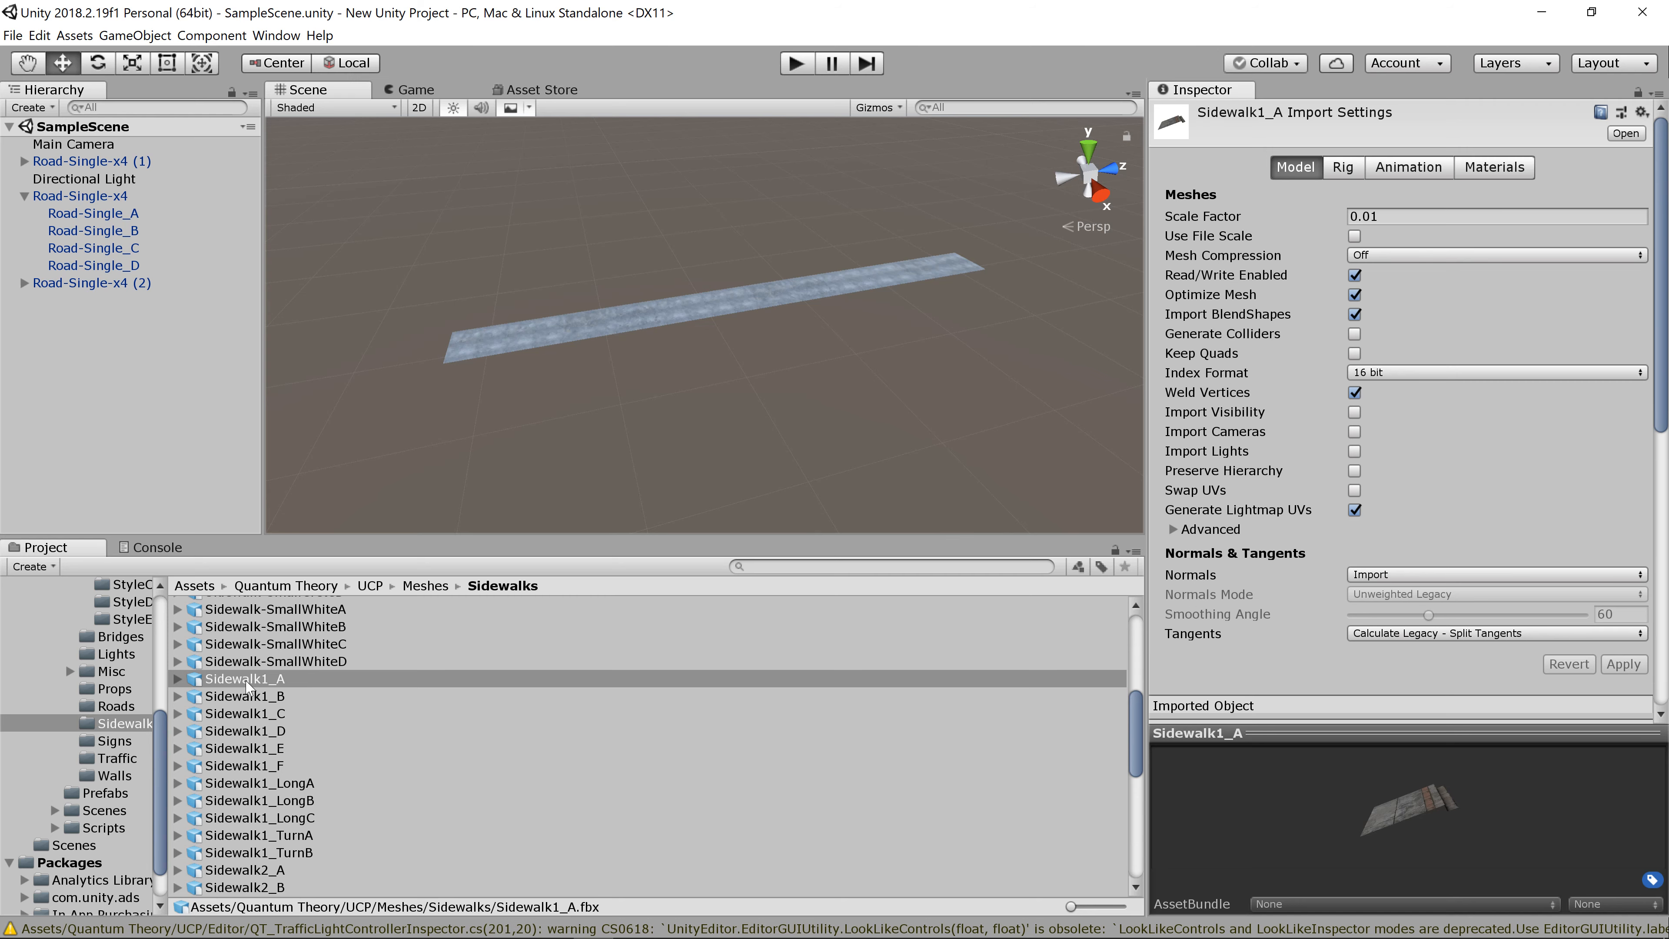
Step: Add Sidewalk1_A to the scene and snap it beside the starting corner of the road, at position -110.96, 193.12, -123.59
{"action": "left_click_drag", "start_coordinate": [248, 686], "coordinate": [612, 451]}
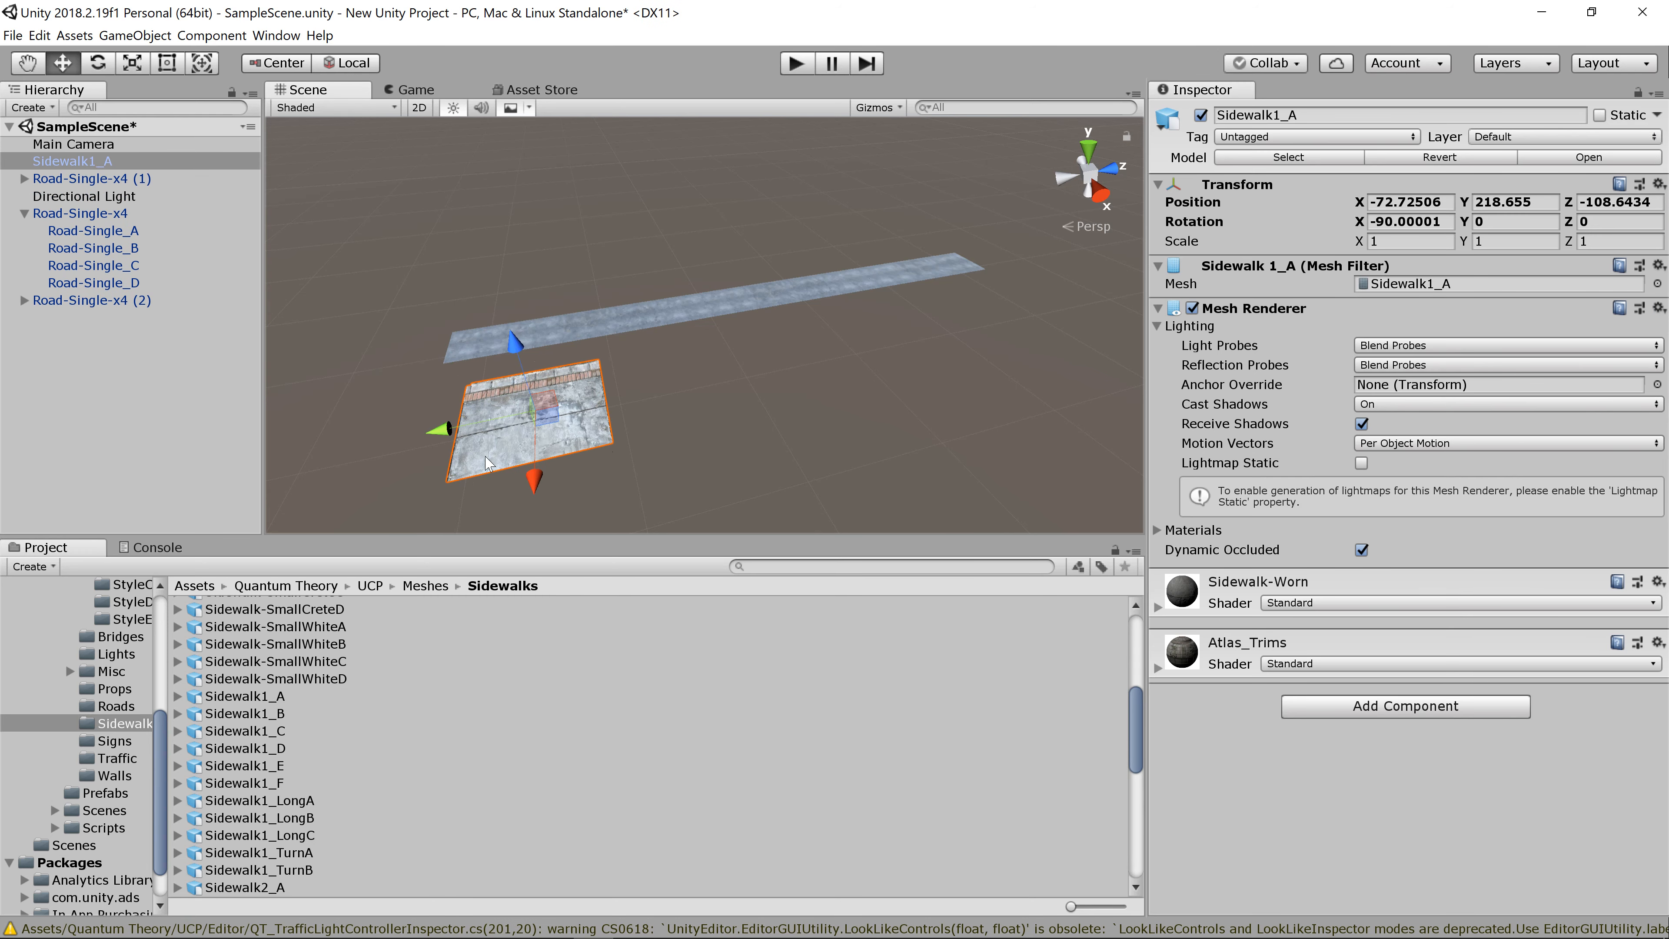
{"action": "key", "text": "f"}
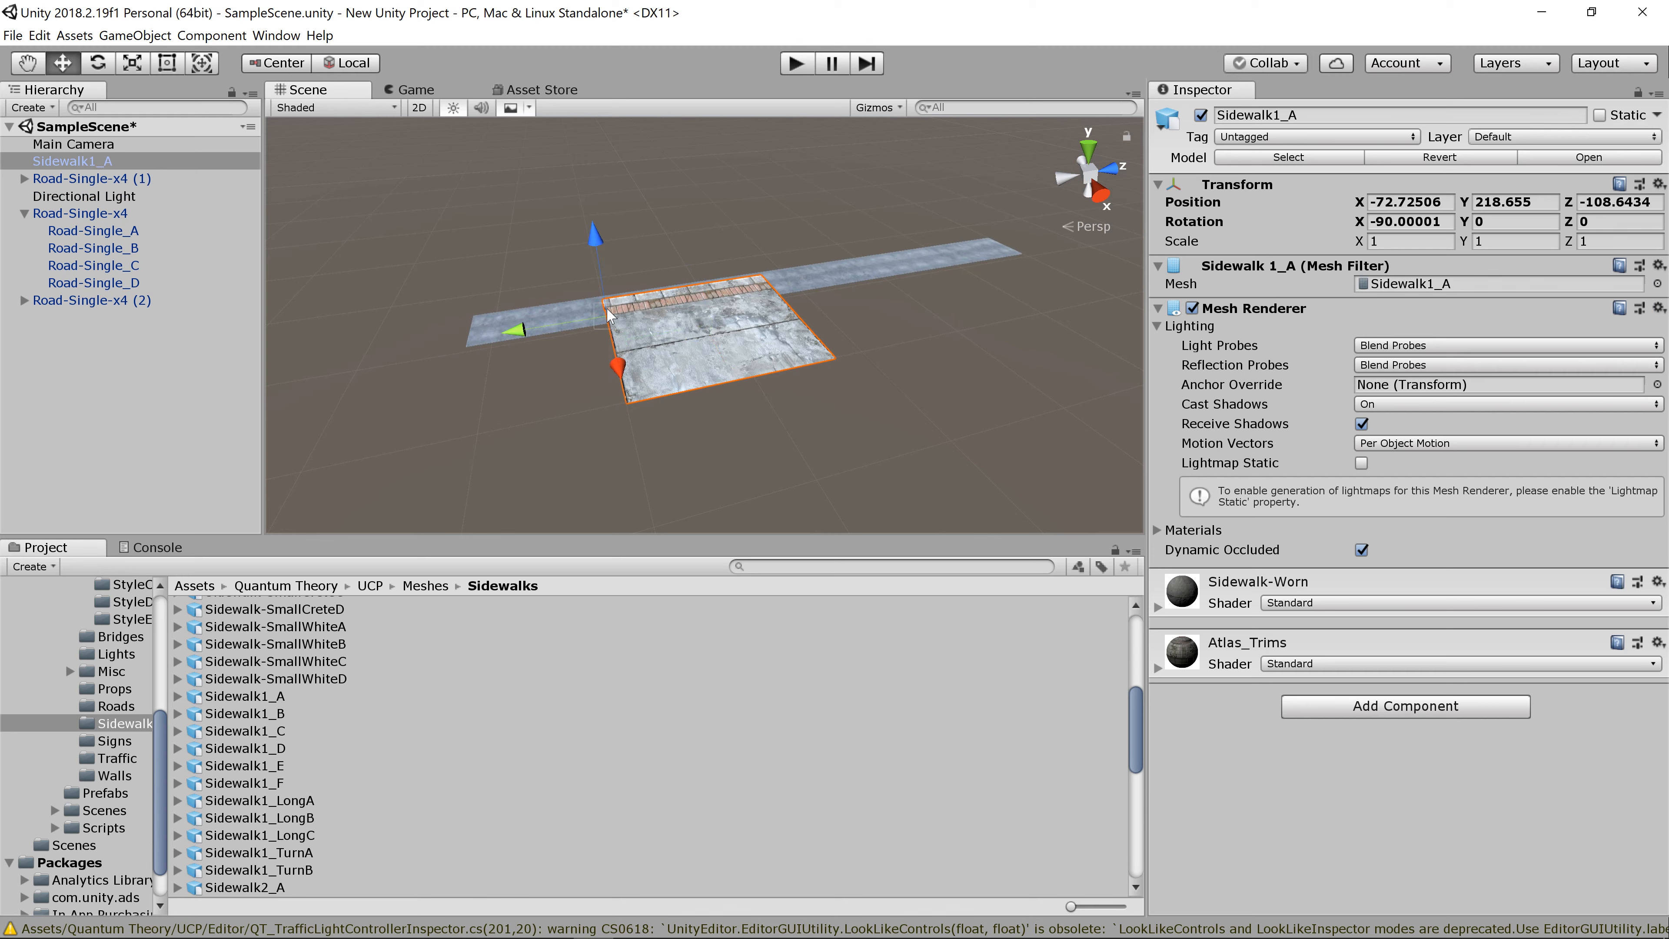
{"action": "left_click_drag", "start_coordinate": [695, 324], "coordinate": [474, 355], "text": "ctrl+shift"}
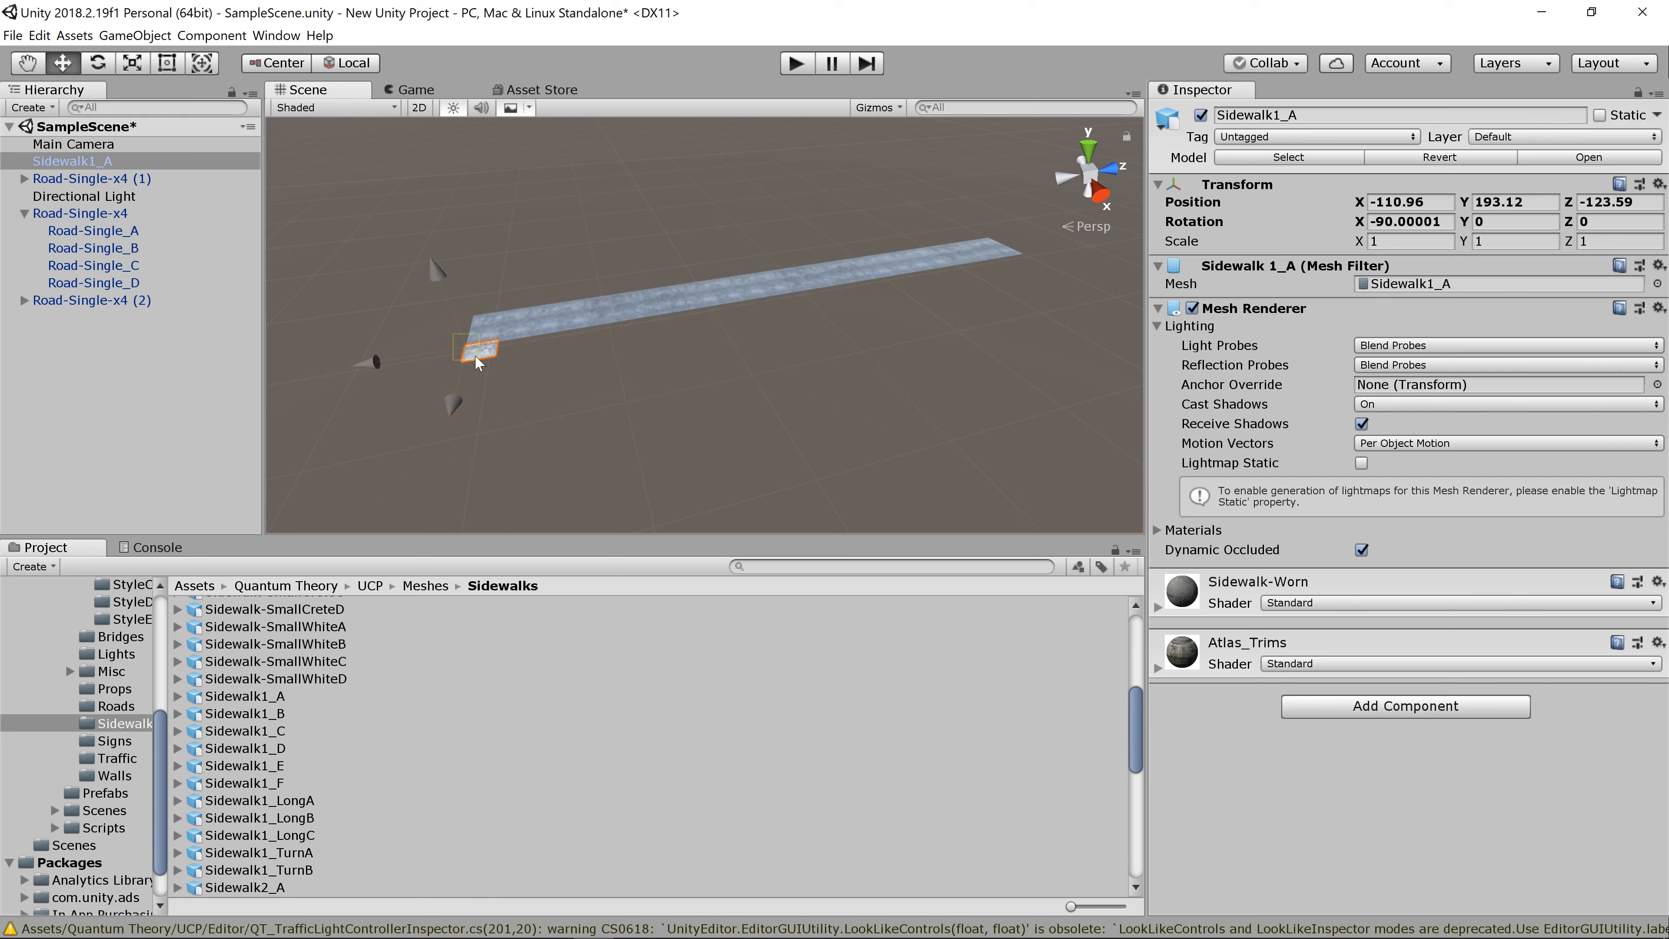
Step: Shift Sidewalk1_A slightly away from the road along X to -110.56, aligning its curb with the road's edge
{"action": "key", "text": "f"}
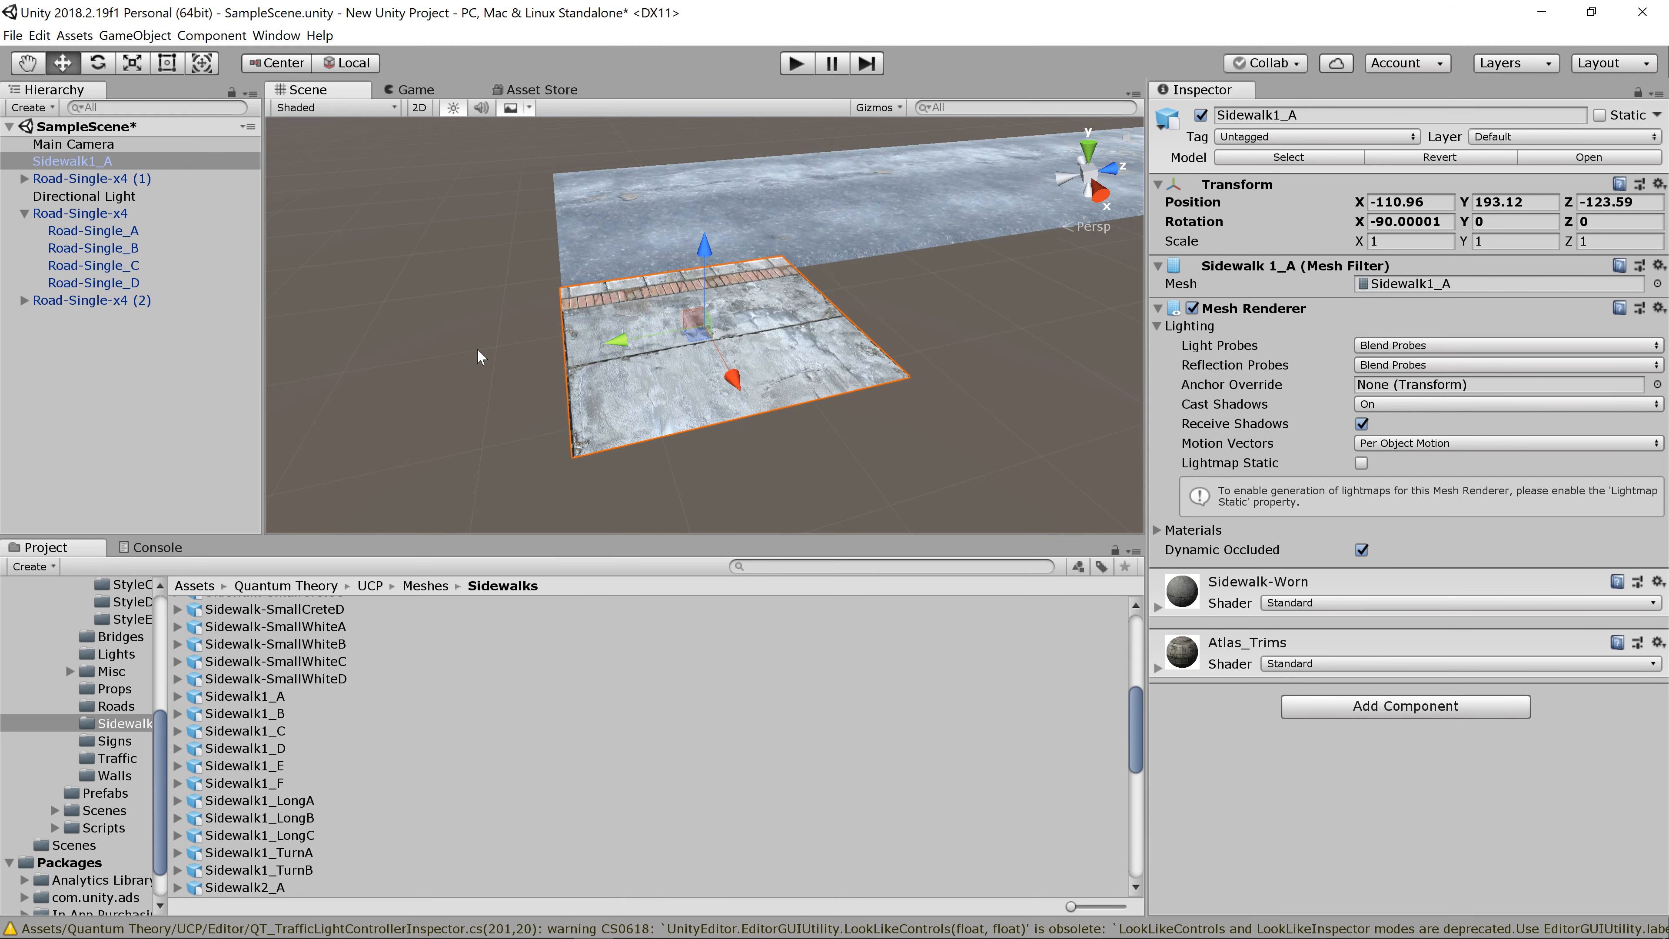
{"action": "left_click_drag", "start_coordinate": [477, 348], "coordinate": [585, 377], "text": "alt"}
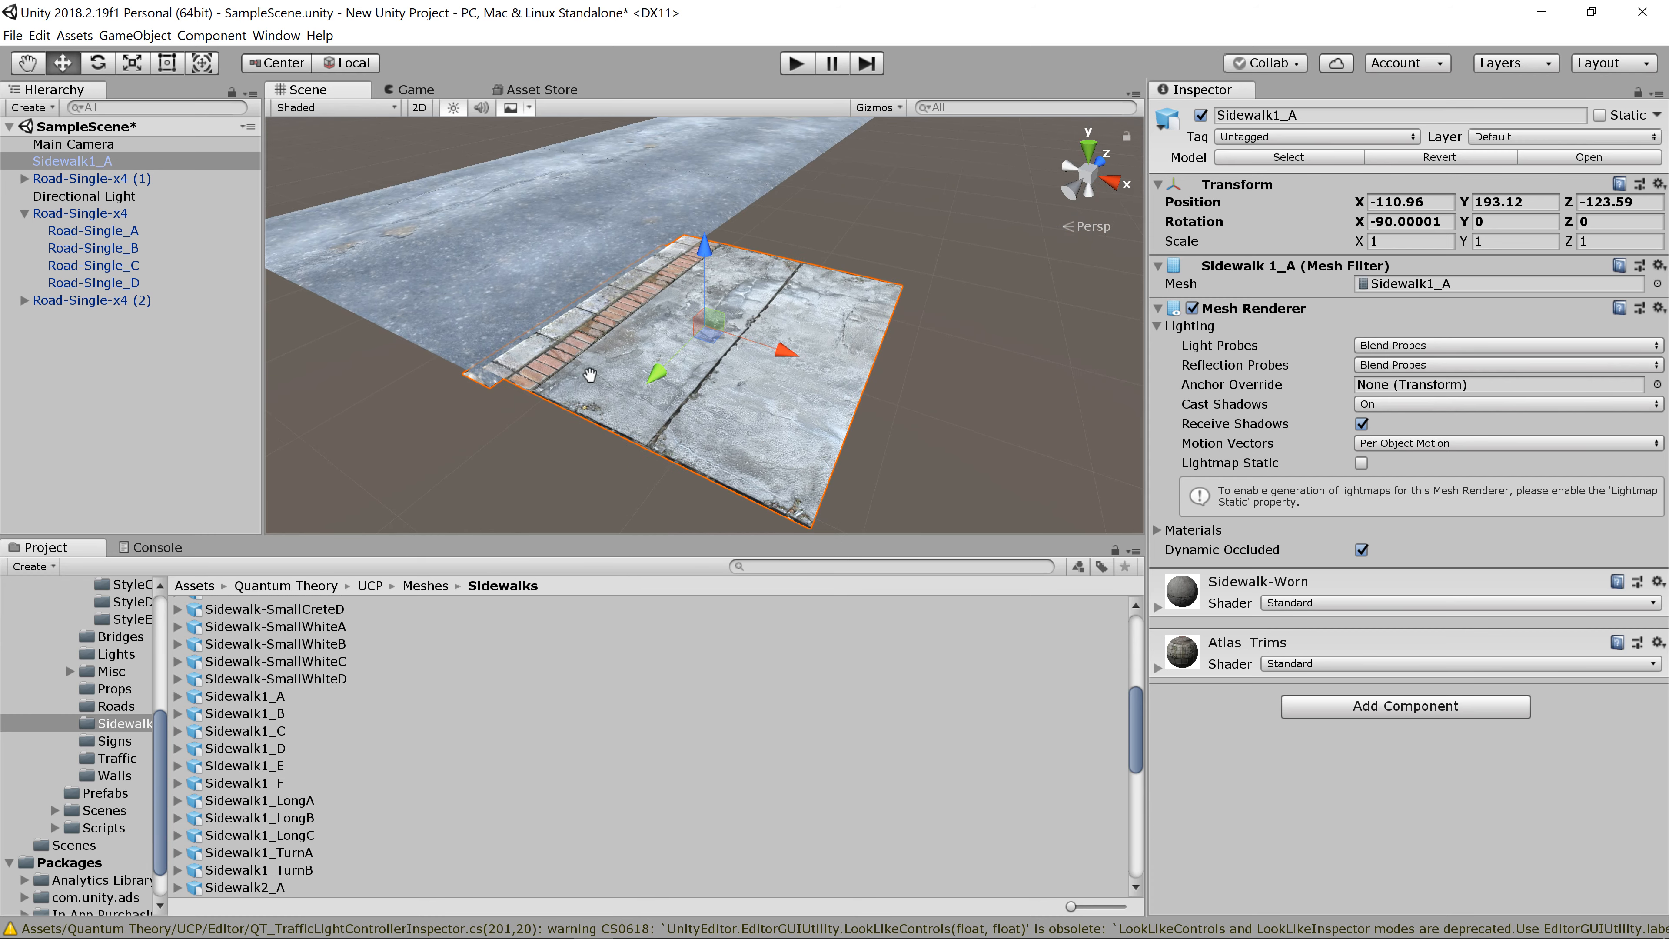
{"action": "middle_click_drag", "start_coordinate": [585, 376], "coordinate": [723, 315]}
{"action": "scroll", "coordinate": [712, 338], "scroll_direction": "up", "scroll_amount": 8}
{"action": "left_click_drag", "start_coordinate": [569, 367], "coordinate": [829, 244], "text": "alt"}
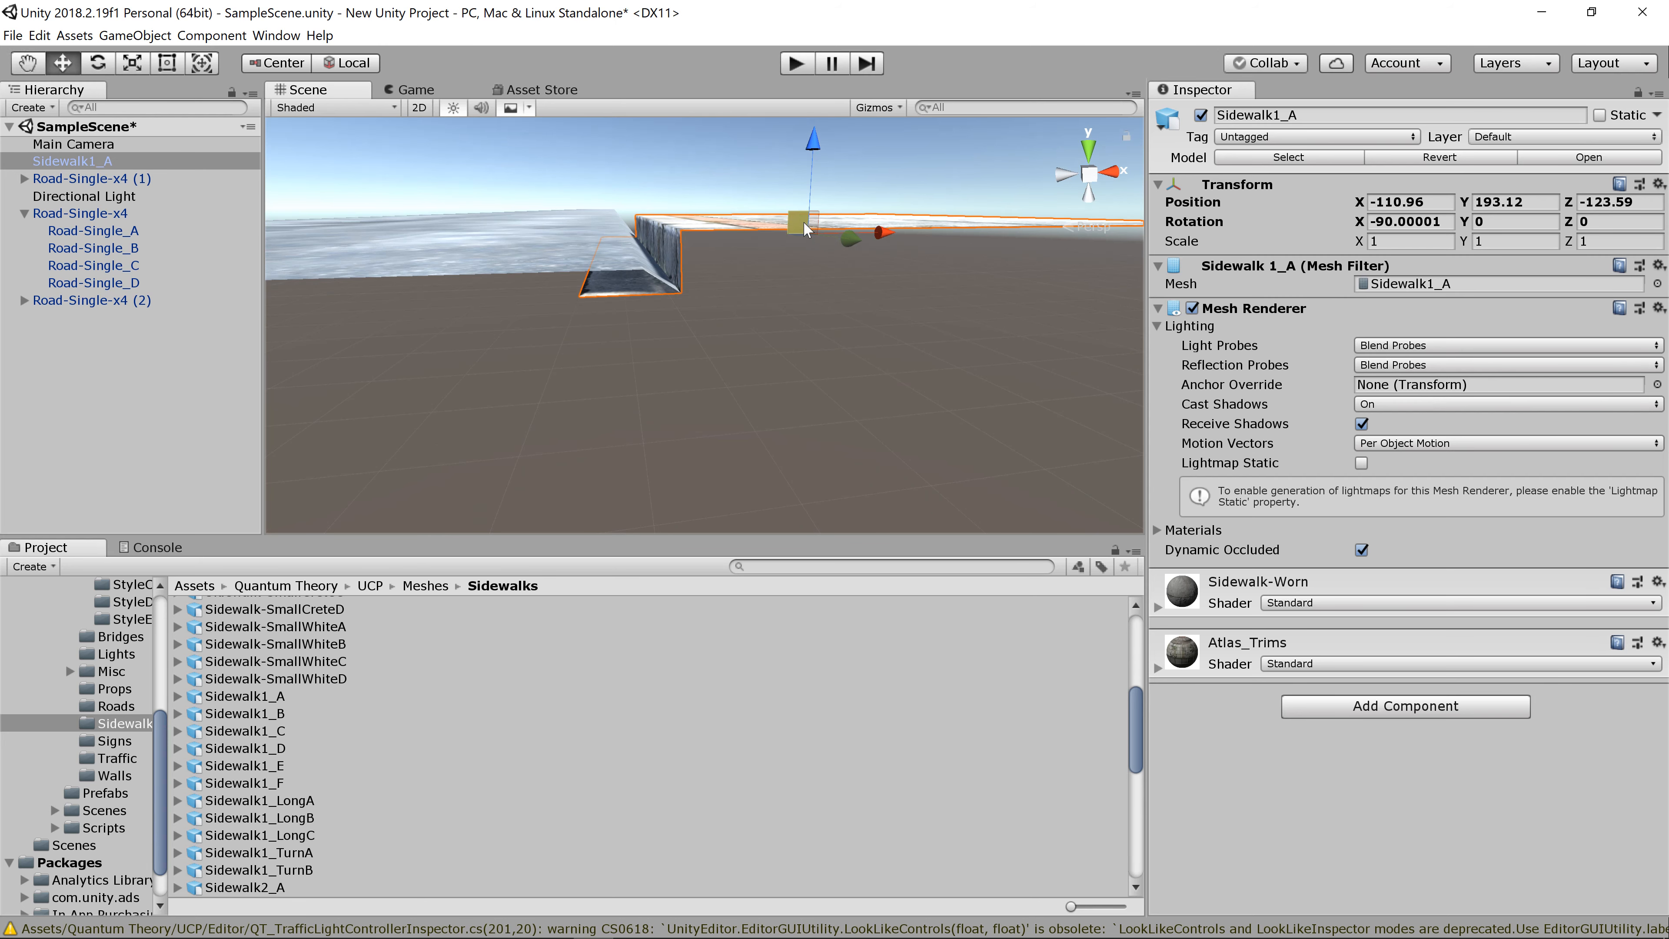
{"action": "scroll", "coordinate": [684, 292], "scroll_direction": "down", "scroll_amount": 4}
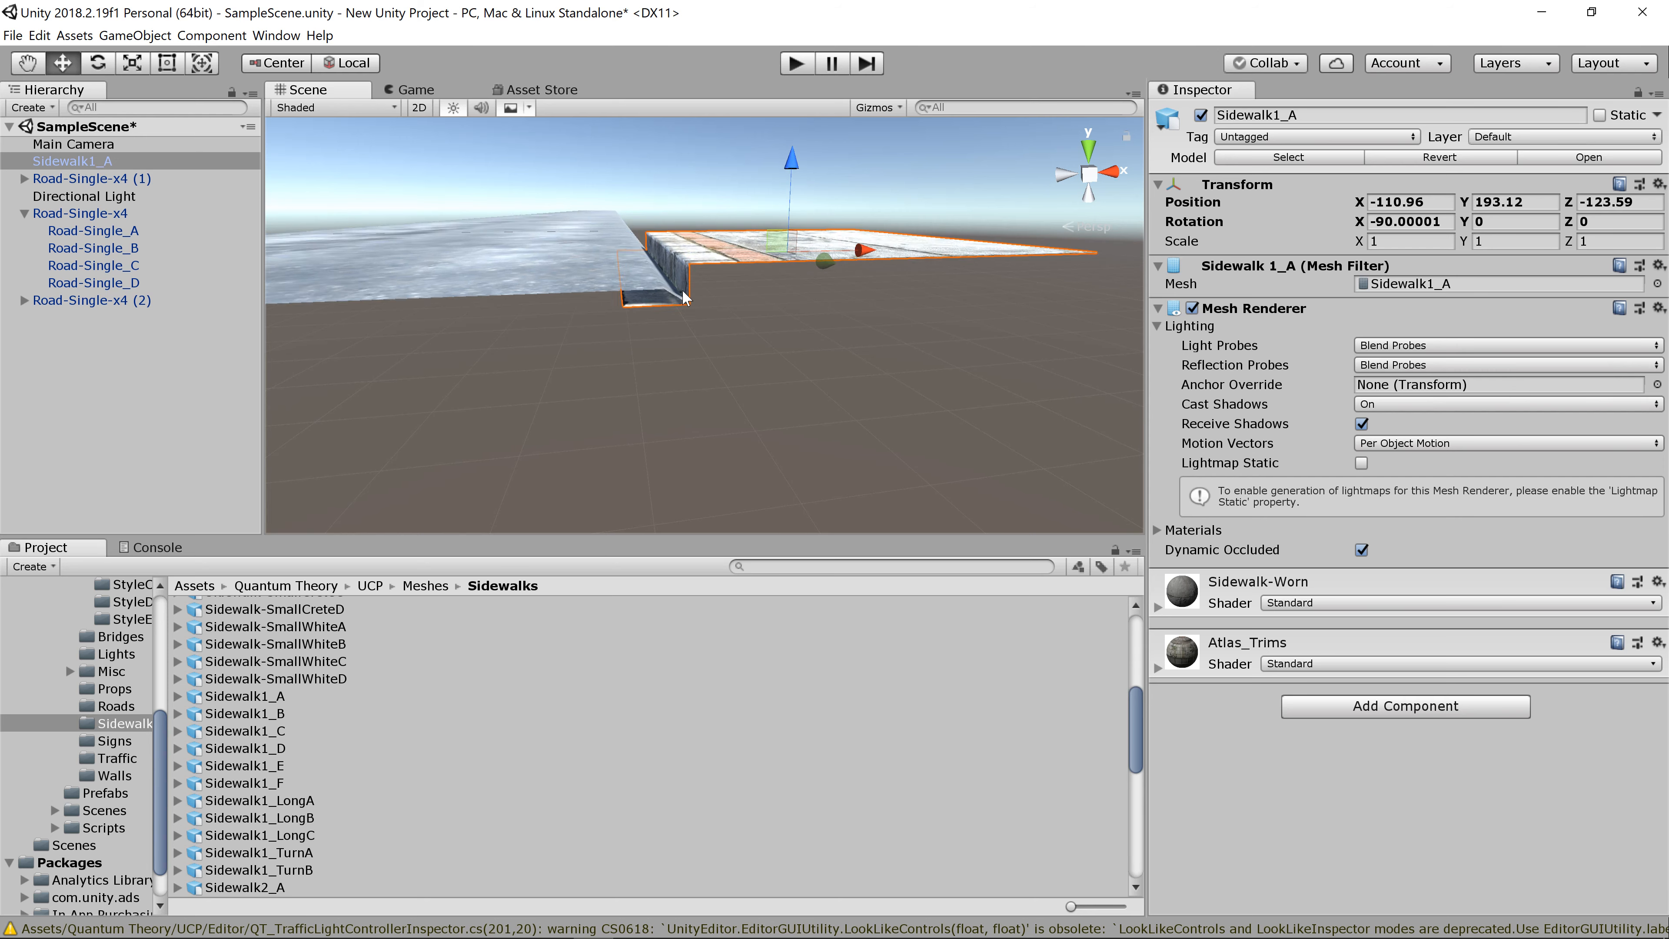
{"action": "scroll", "coordinate": [683, 292], "scroll_direction": "up", "scroll_amount": 7}
{"action": "scroll", "coordinate": [652, 346], "scroll_direction": "down", "scroll_amount": 3}
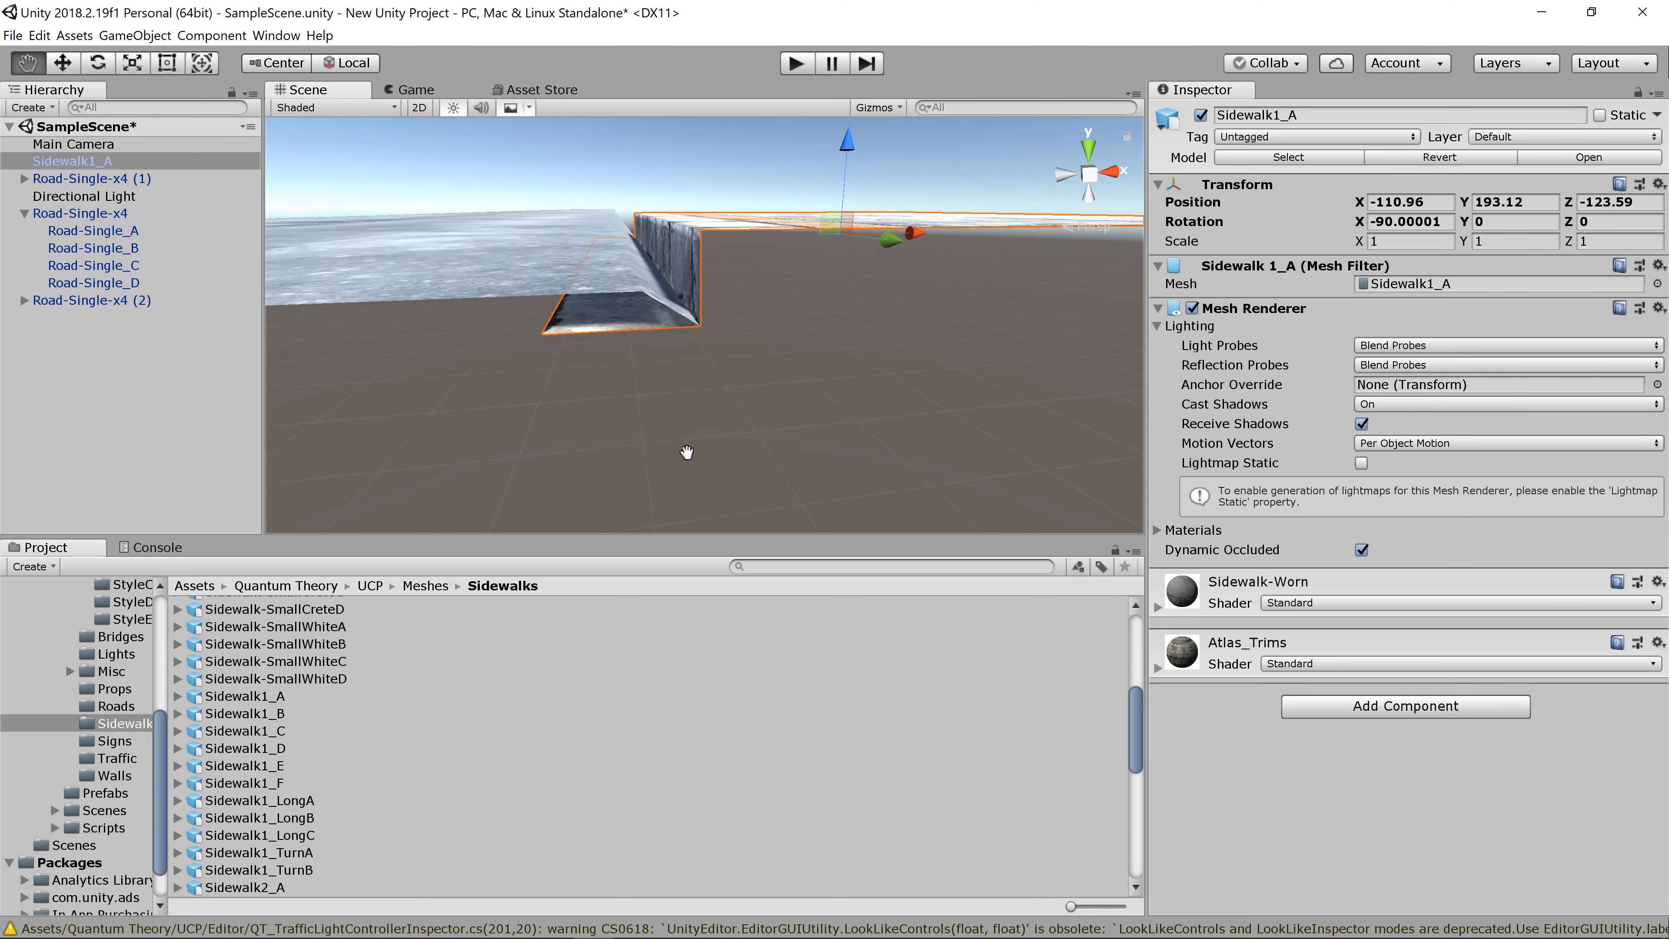
{"action": "scroll", "coordinate": [683, 453], "scroll_direction": "up", "scroll_amount": 8}
{"action": "scroll", "coordinate": [688, 460], "scroll_direction": "down", "scroll_amount": 5}
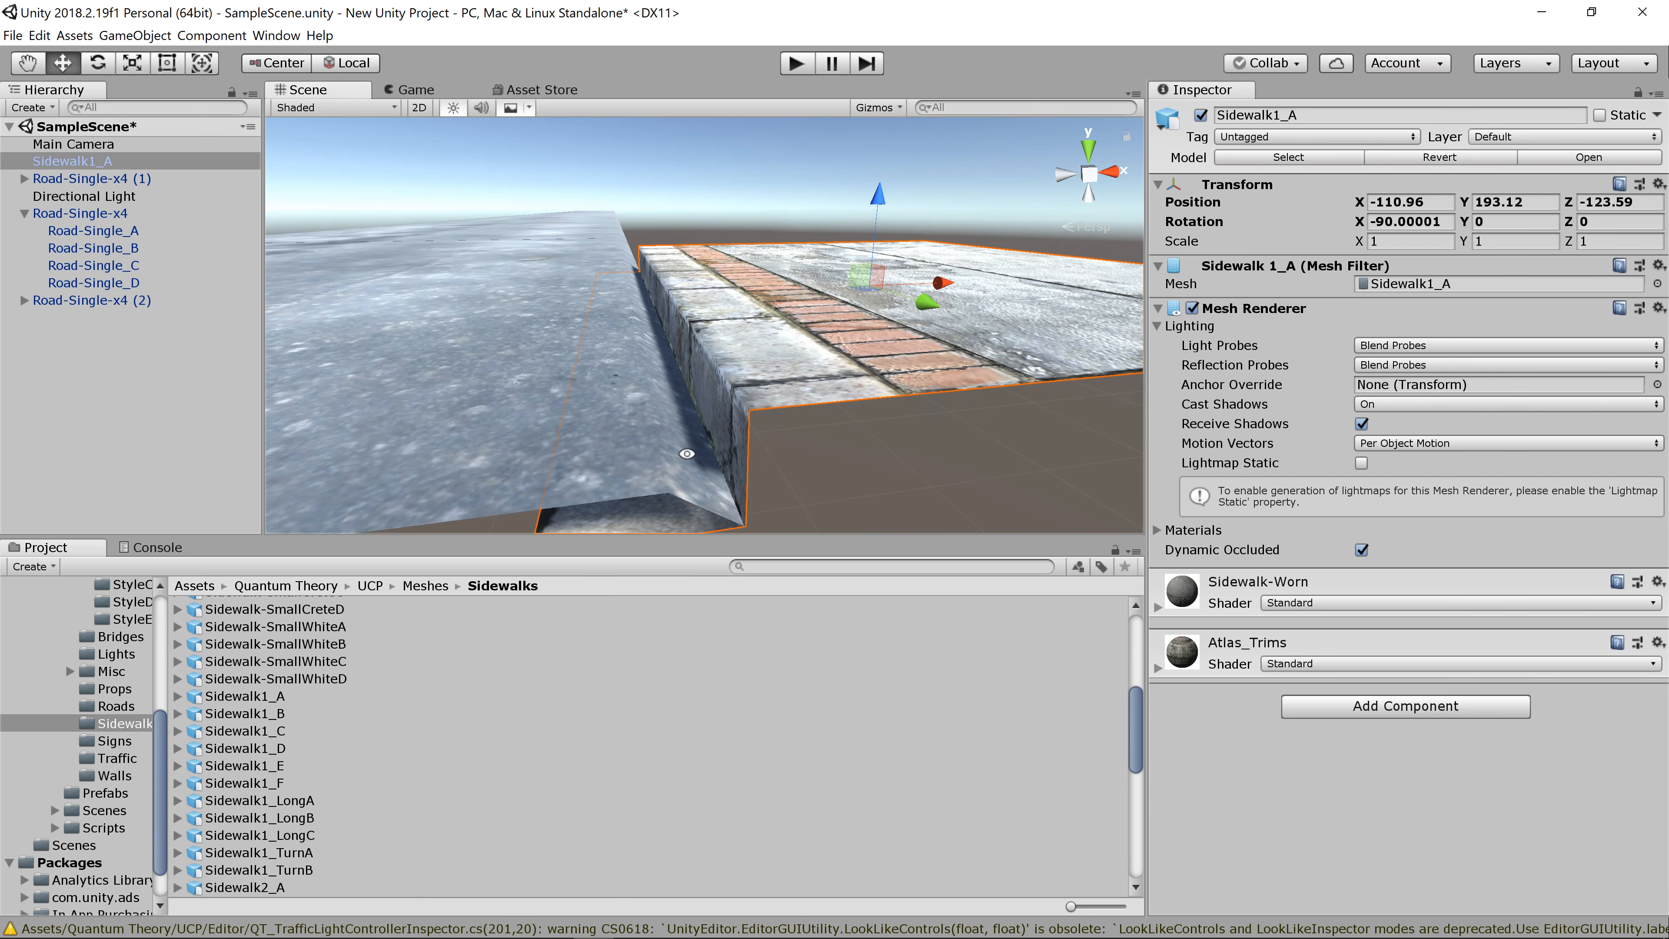
{"action": "left_click_drag", "start_coordinate": [726, 447], "coordinate": [583, 458], "text": "alt"}
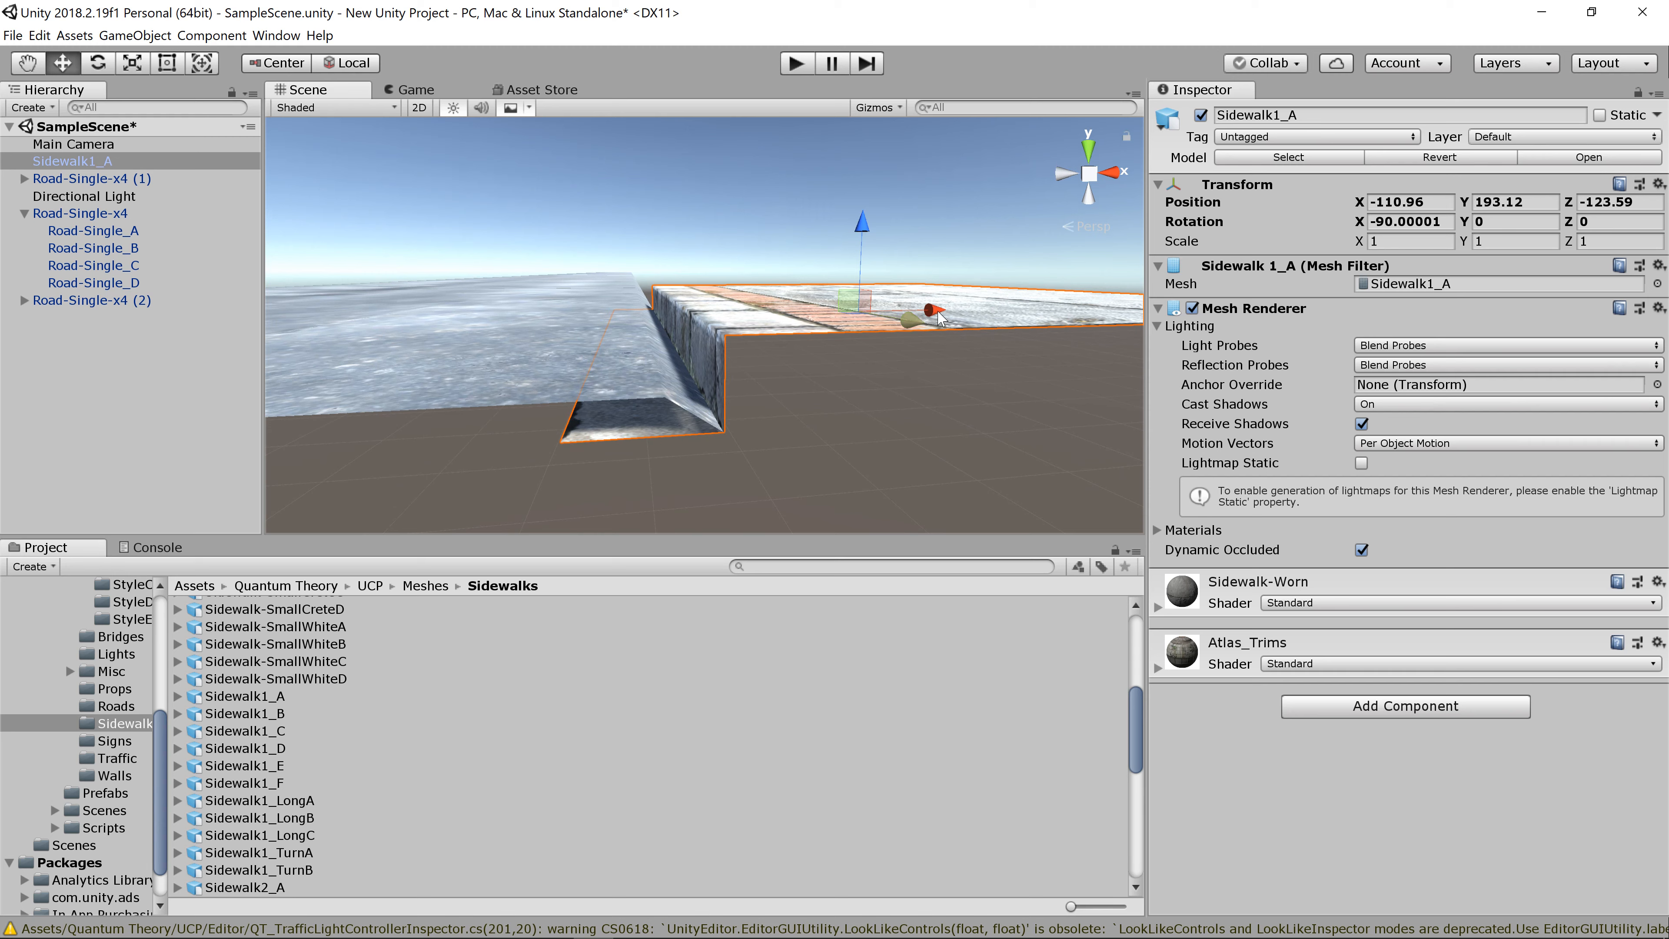
{"action": "left_click_drag", "start_coordinate": [937, 314], "coordinate": [519, 451]}
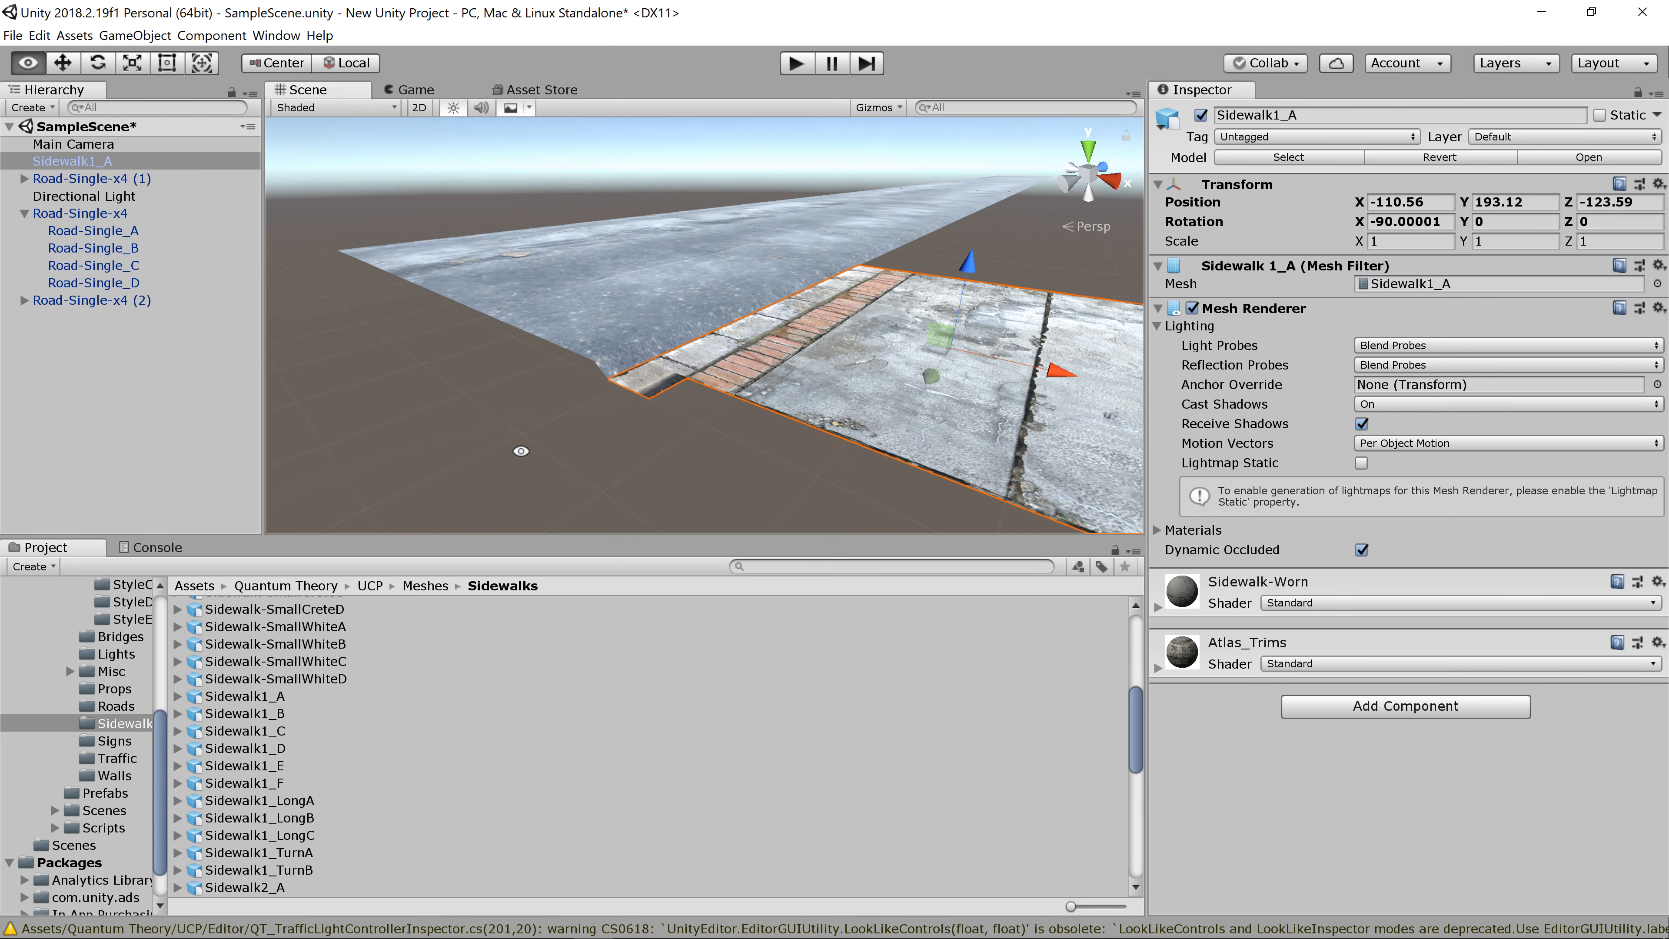
Step: Add Sidewalk1_B to the scene and vertex-snap it to the far end of Sidewalk1_A, at position -110.56, 193.12, -120.09
{"action": "left_click", "coordinate": [273, 714]}
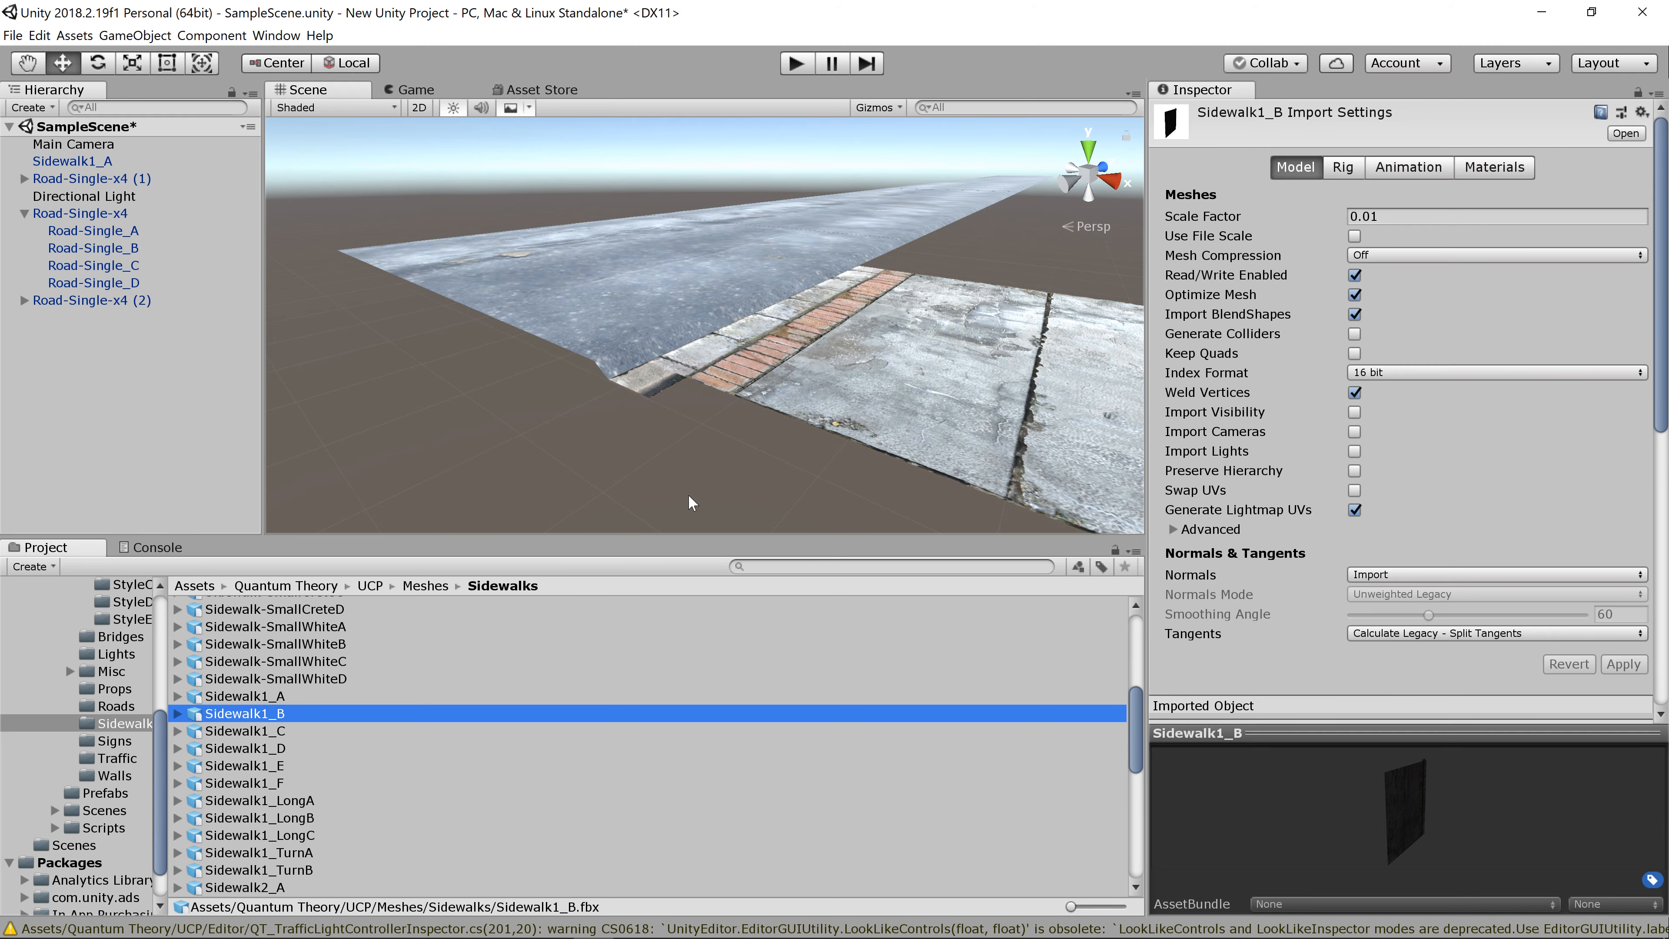
{"action": "middle_click_drag", "start_coordinate": [694, 504], "coordinate": [611, 347]}
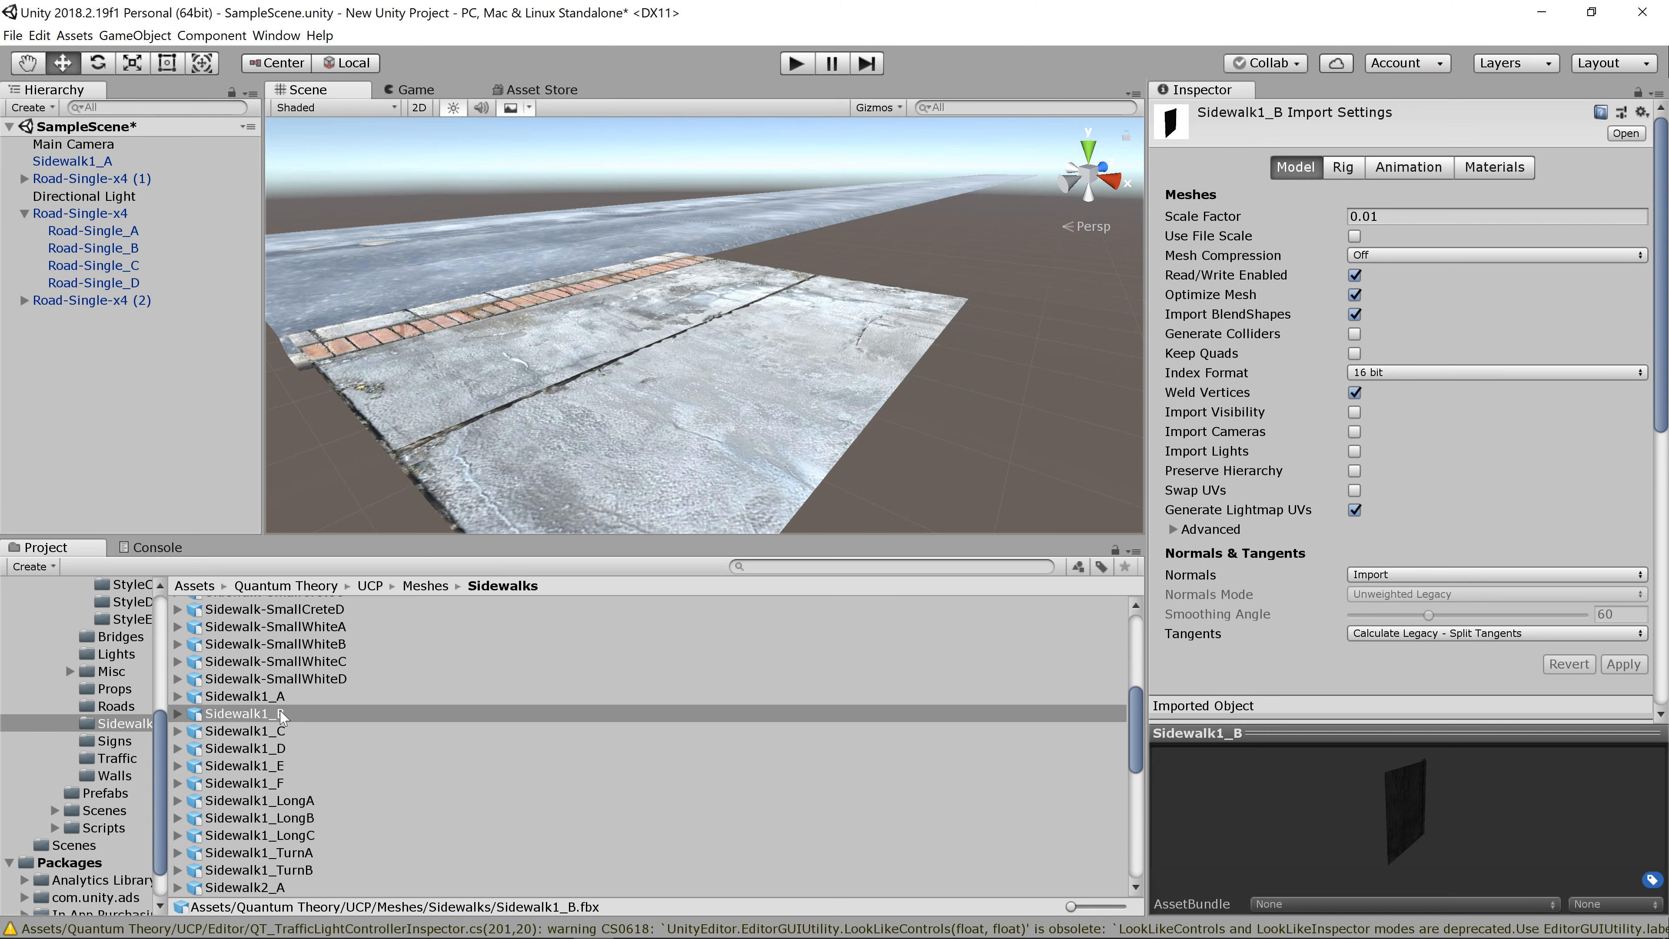
{"action": "left_click_drag", "start_coordinate": [281, 715], "coordinate": [1038, 250]}
{"action": "middle_click_drag", "start_coordinate": [1008, 304], "coordinate": [857, 307]}
{"action": "key", "text": "v"}
{"action": "left_click_drag", "start_coordinate": [912, 264], "coordinate": [810, 303]}
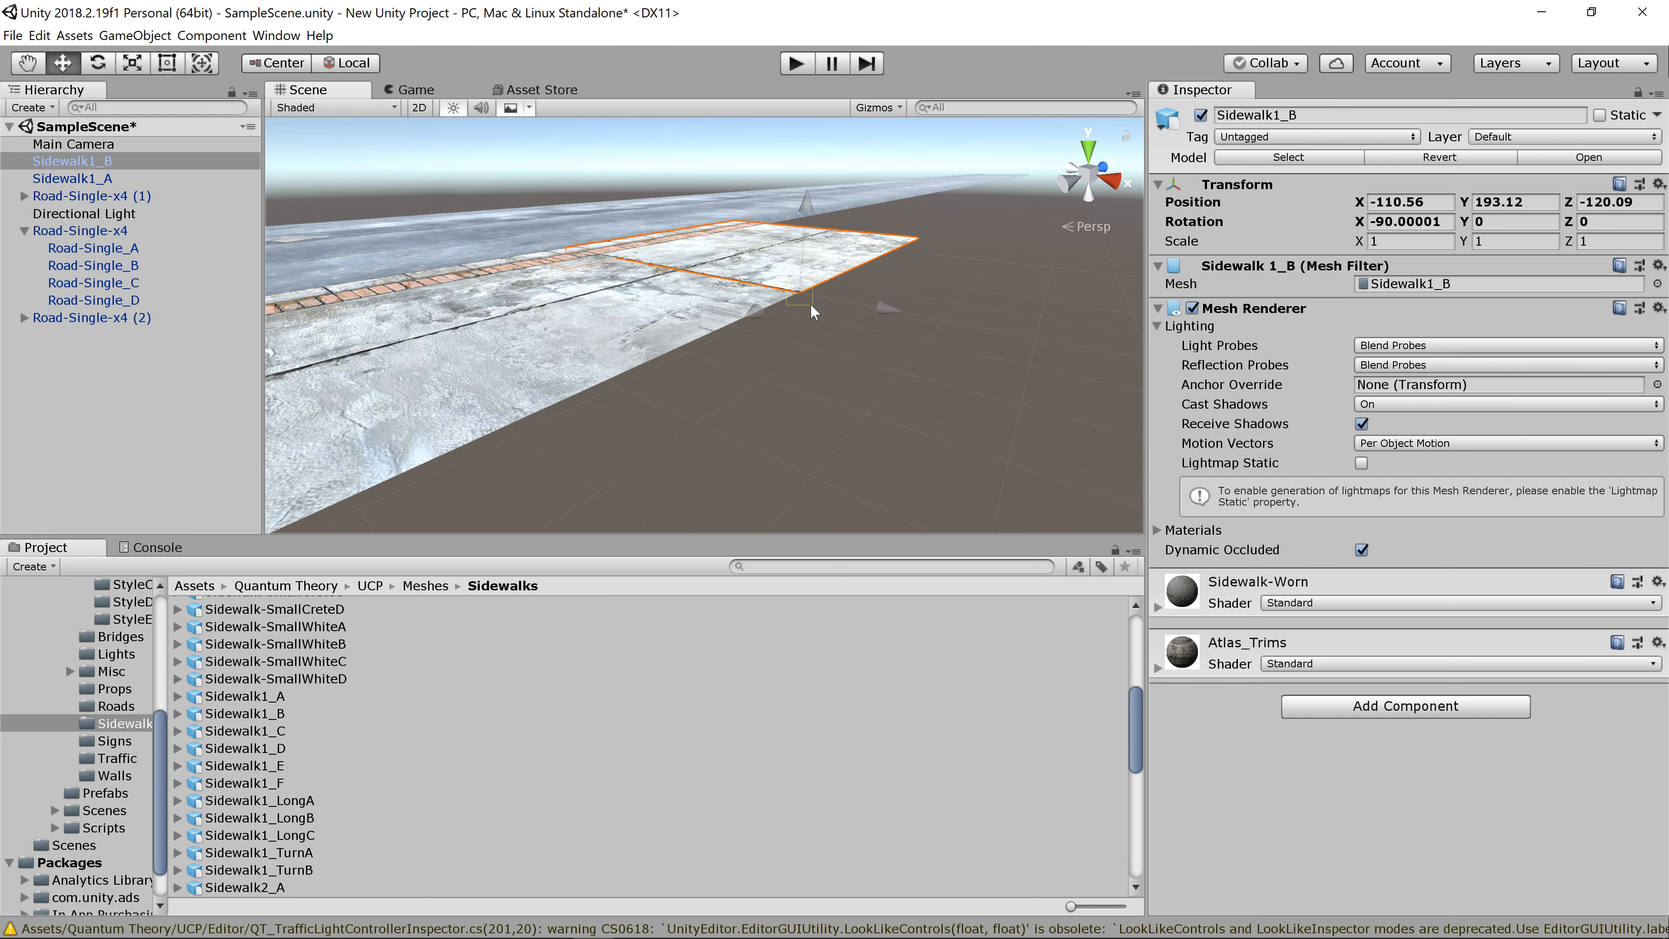
Step: Add Sidewalk1_C and Sidewalk1_D and vertex-snap them in sequence after Sidewalk1_B, at Z -116.59 and -113.09
{"action": "left_click", "coordinate": [238, 730]}
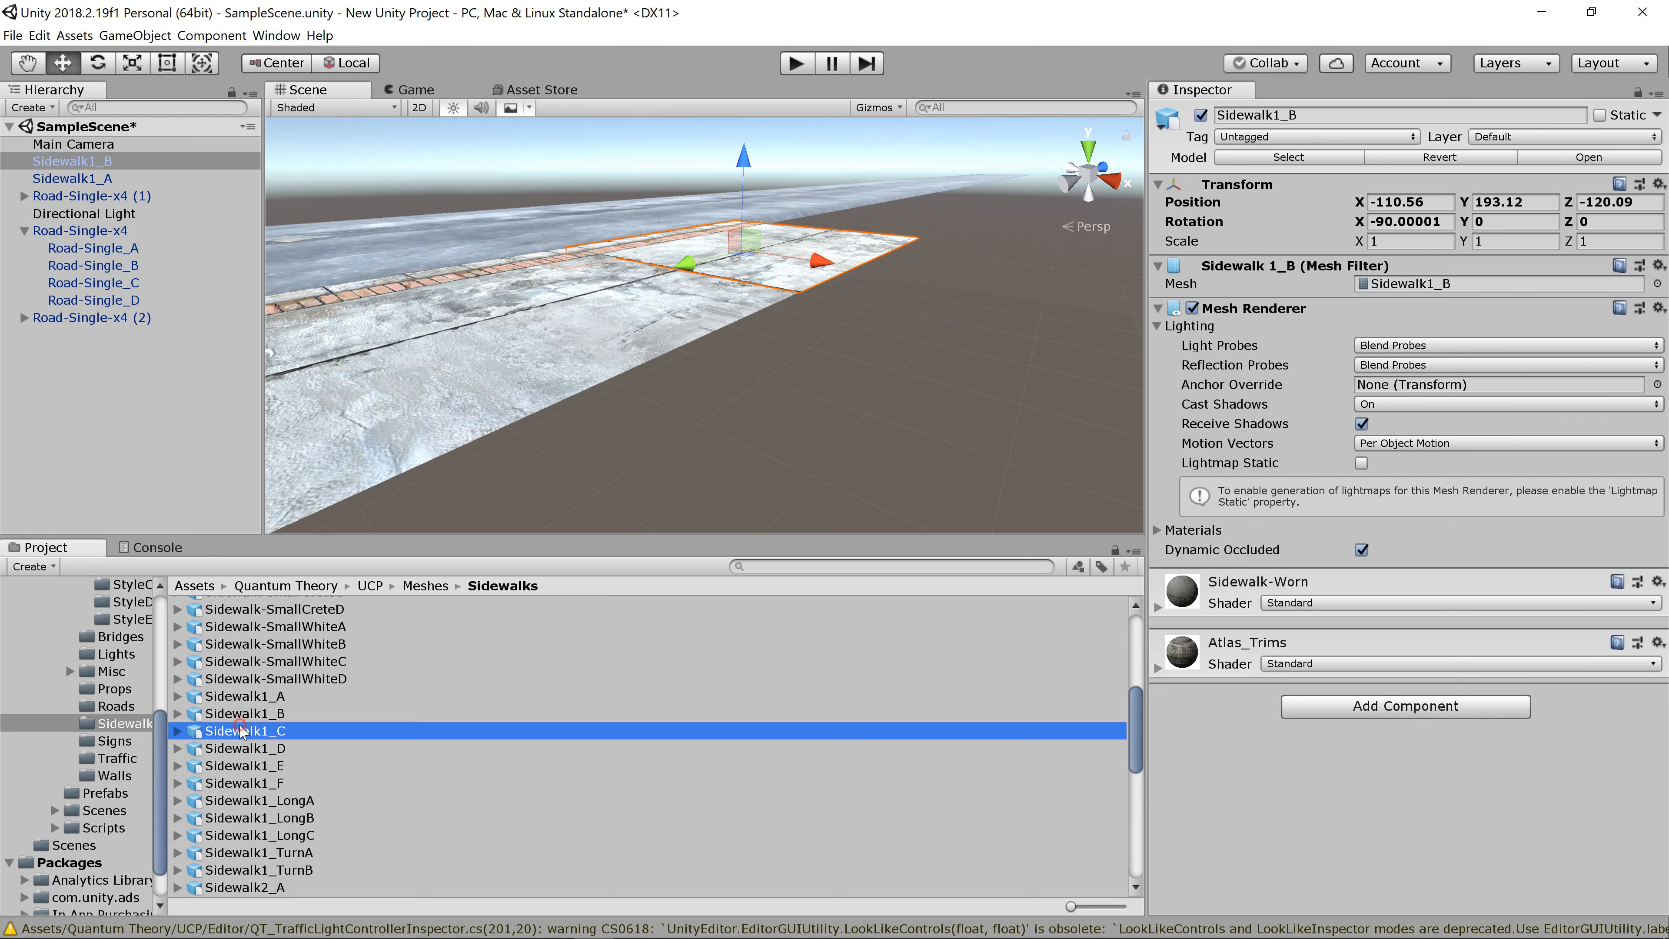
{"action": "left_click_drag", "start_coordinate": [240, 731], "coordinate": [939, 253]}
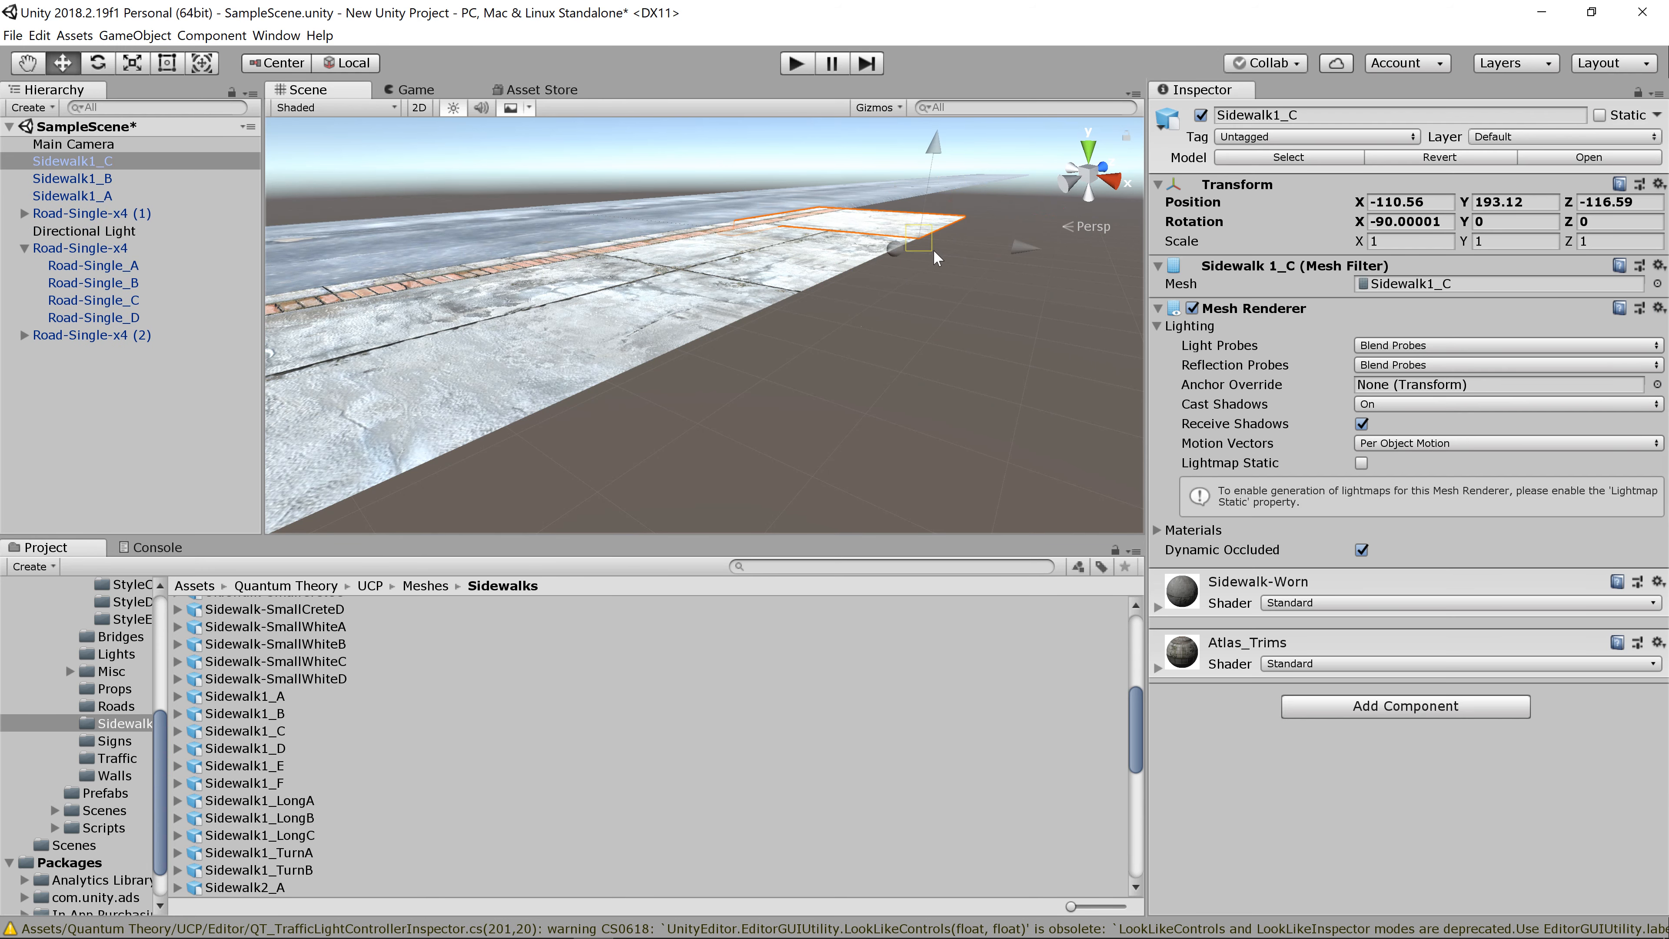
{"action": "left_click", "coordinate": [278, 750]}
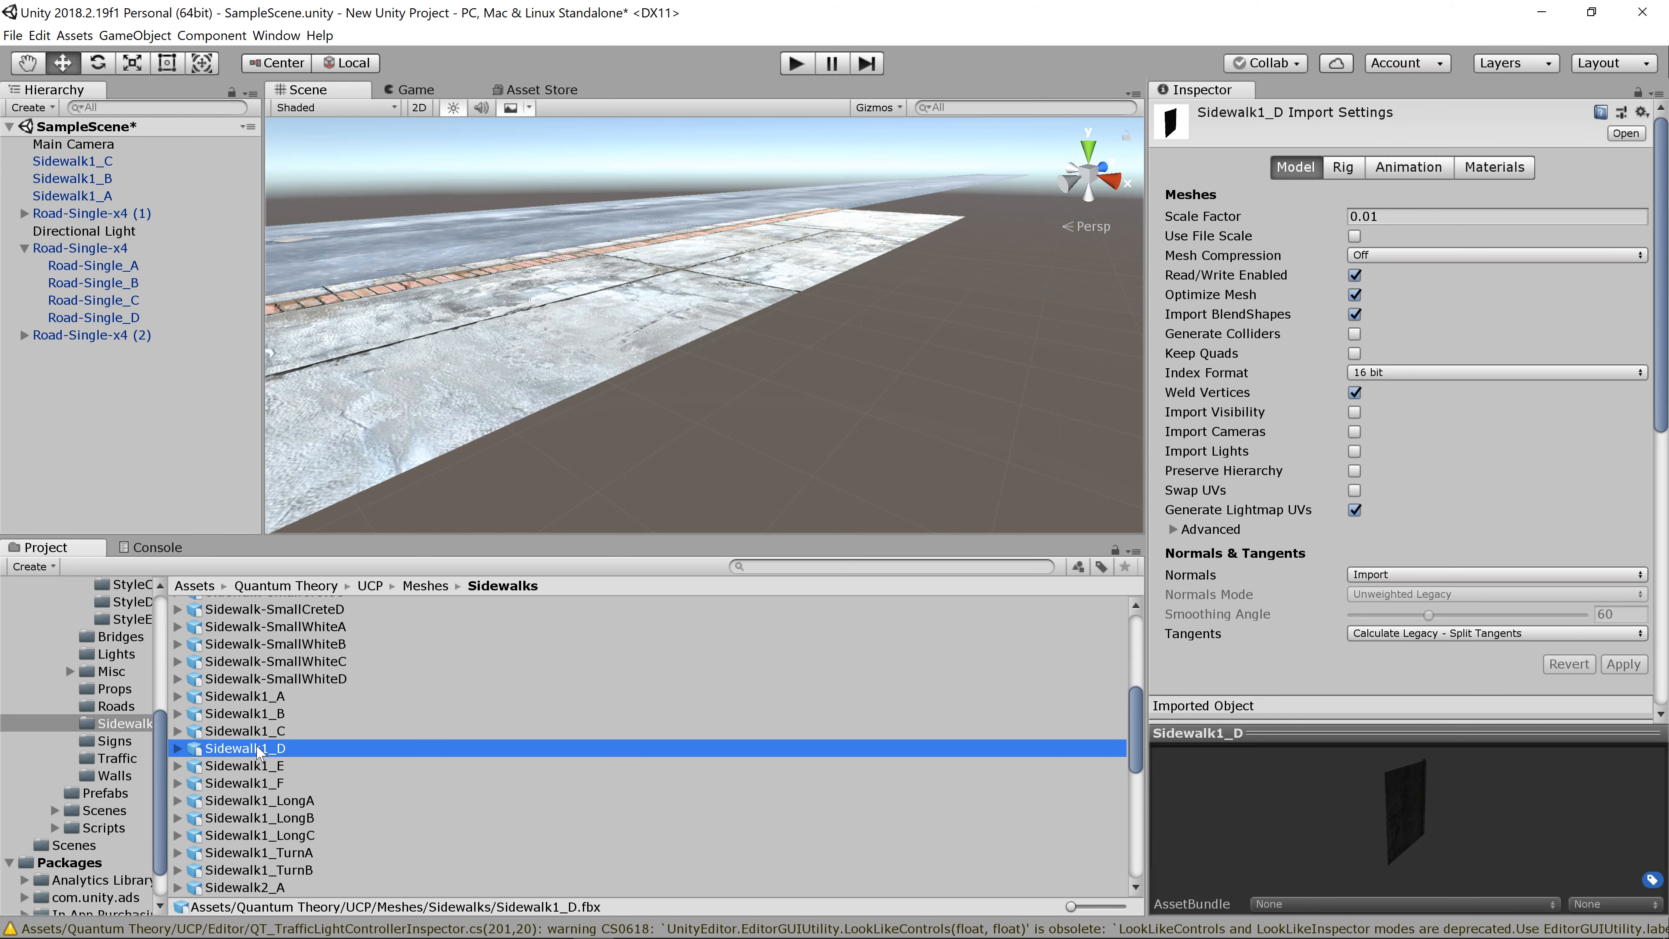
{"action": "left_click_drag", "start_coordinate": [259, 752], "coordinate": [1041, 212]}
{"action": "middle_click_drag", "start_coordinate": [920, 279], "coordinate": [729, 484]}
{"action": "scroll", "coordinate": [883, 305], "scroll_direction": "up", "scroll_amount": 1}
{"action": "key", "text": "v"}
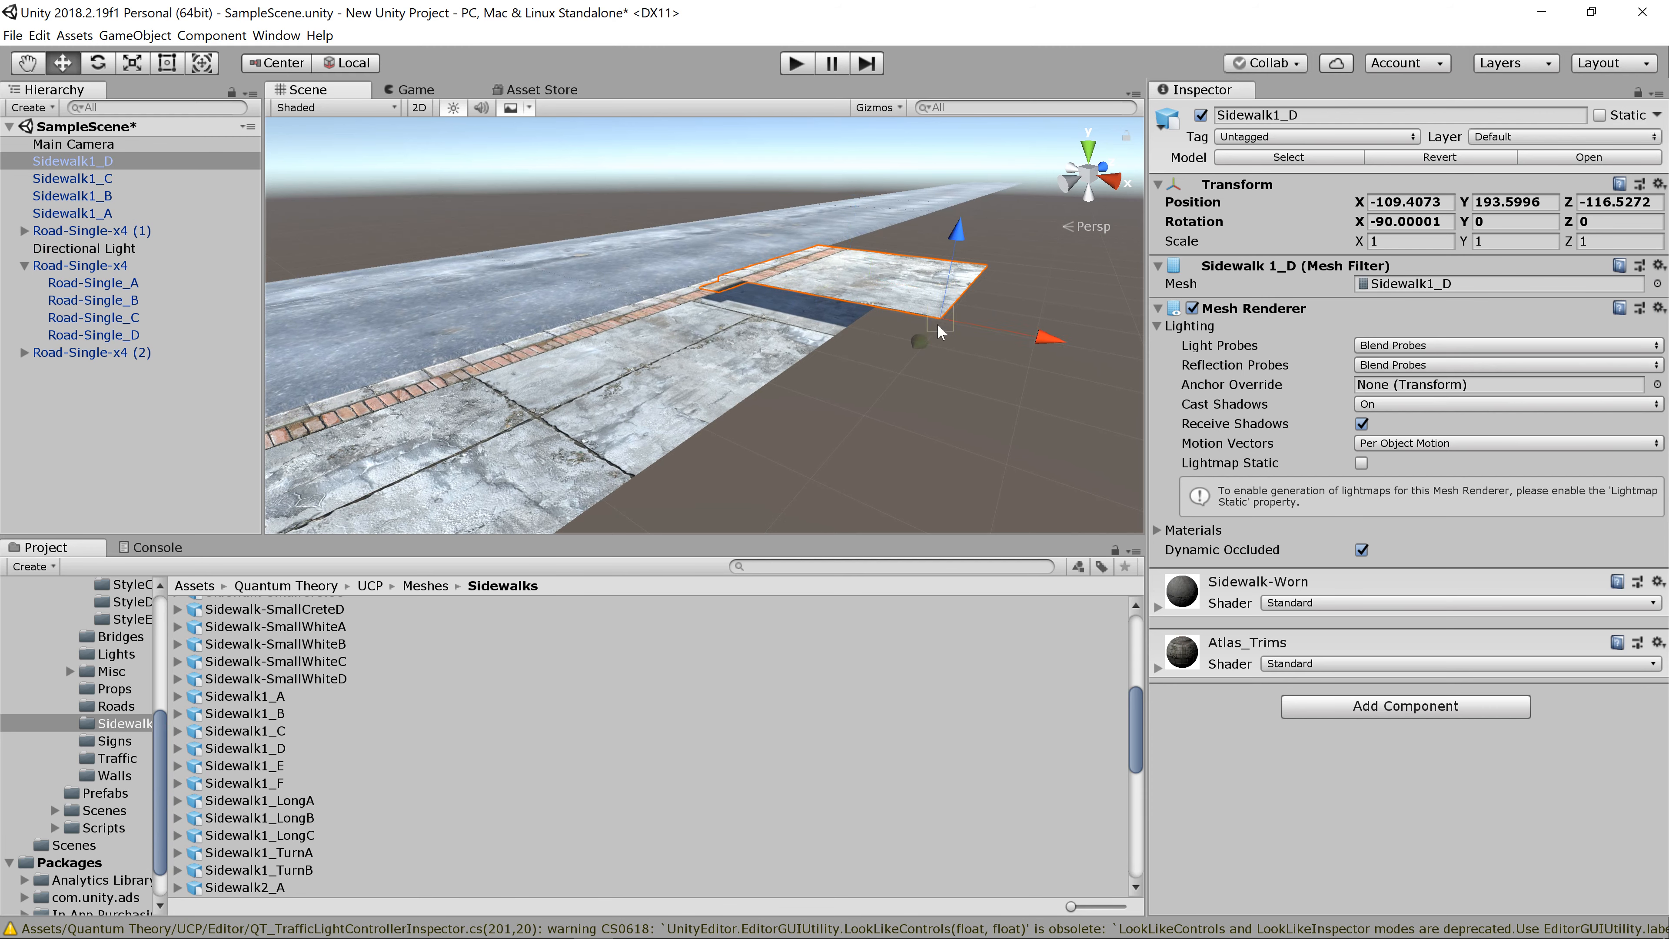
{"action": "left_click_drag", "start_coordinate": [939, 331], "coordinate": [909, 284]}
{"action": "scroll", "coordinate": [908, 284], "scroll_direction": "down", "scroll_amount": 5}
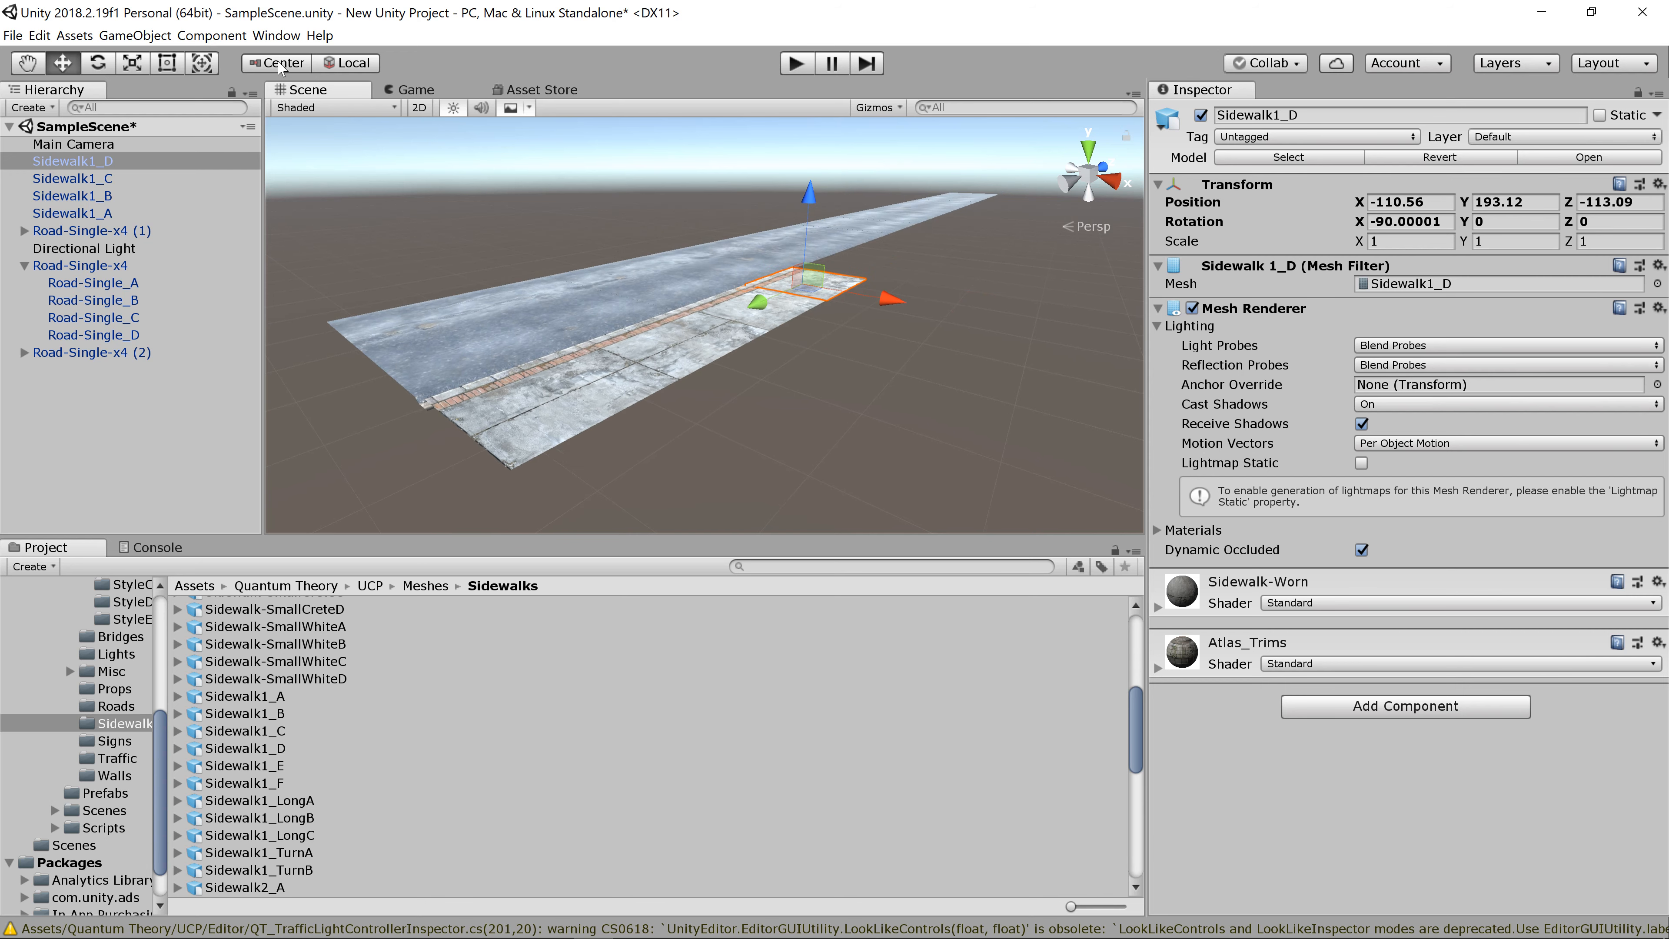
Step: Save the scene with the four sidewalk tiles, and save the project
{"action": "left_click", "coordinate": [9, 37]}
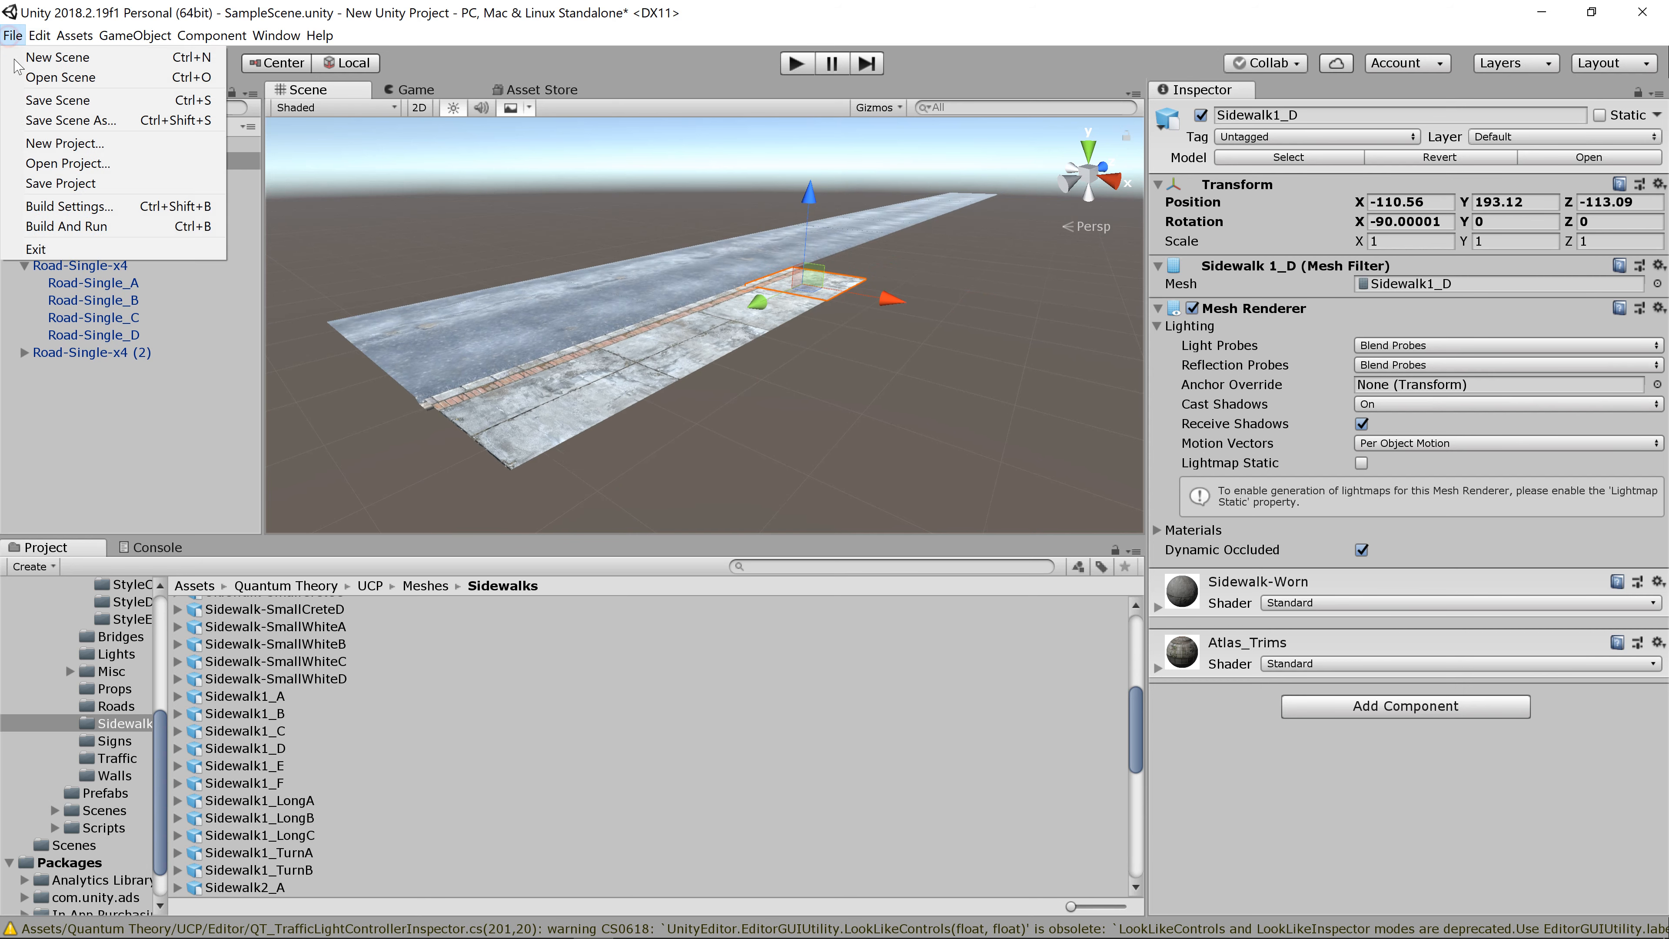
{"action": "left_click", "coordinate": [37, 100]}
{"action": "left_click", "coordinate": [13, 36]}
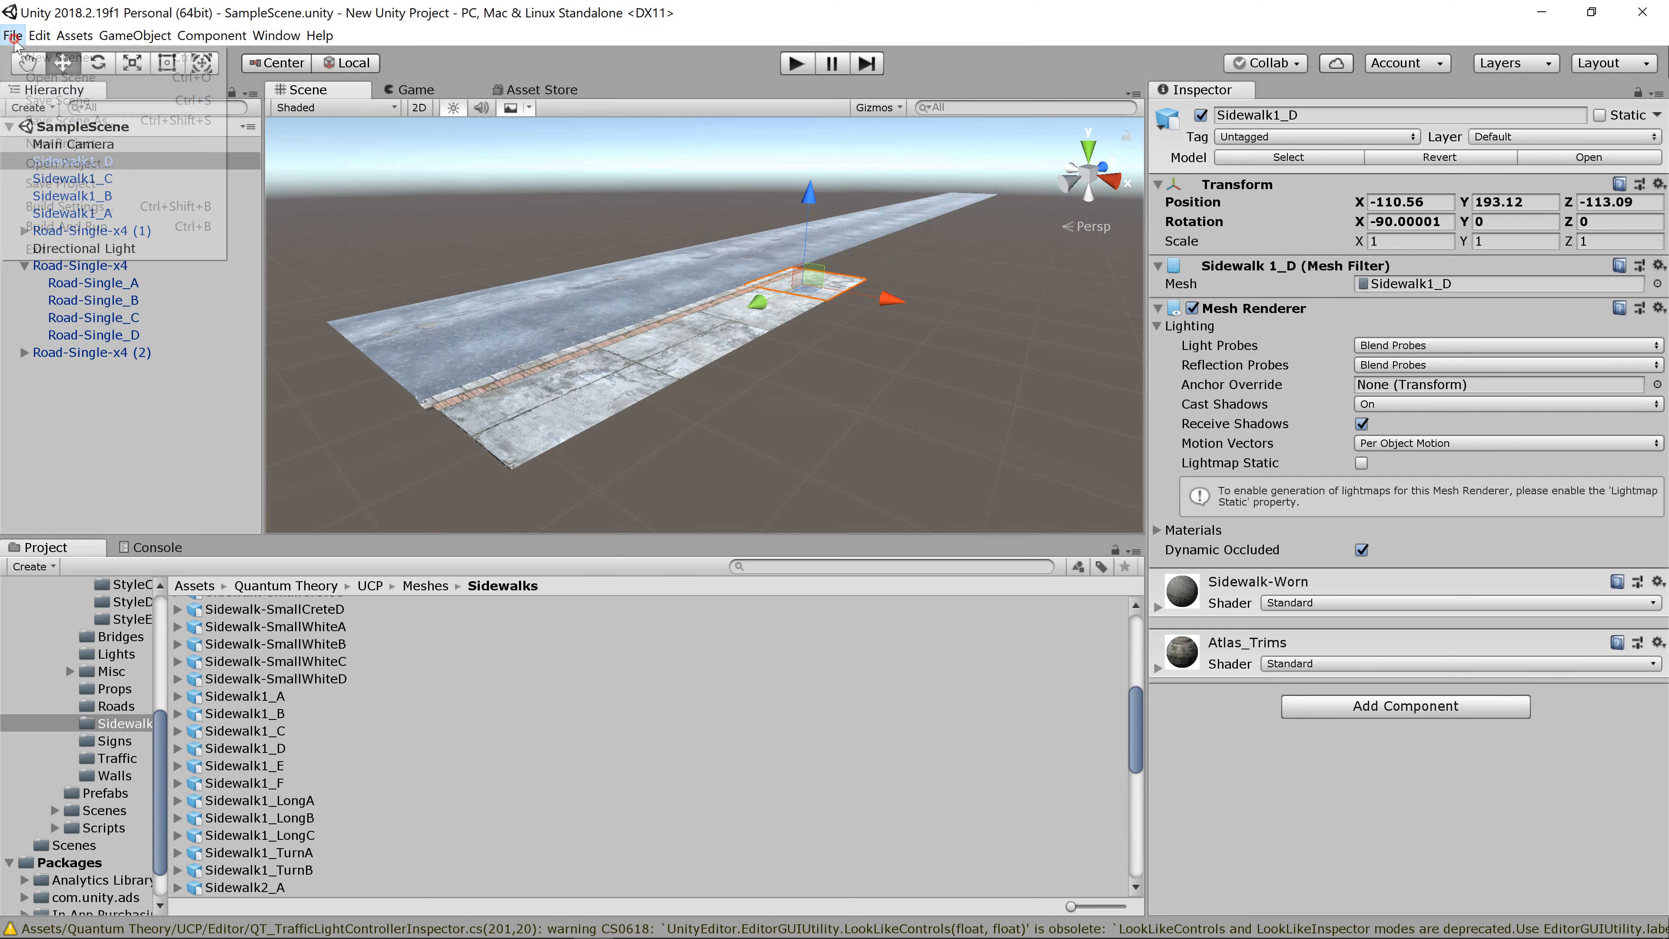
{"action": "left_click", "coordinate": [39, 183]}
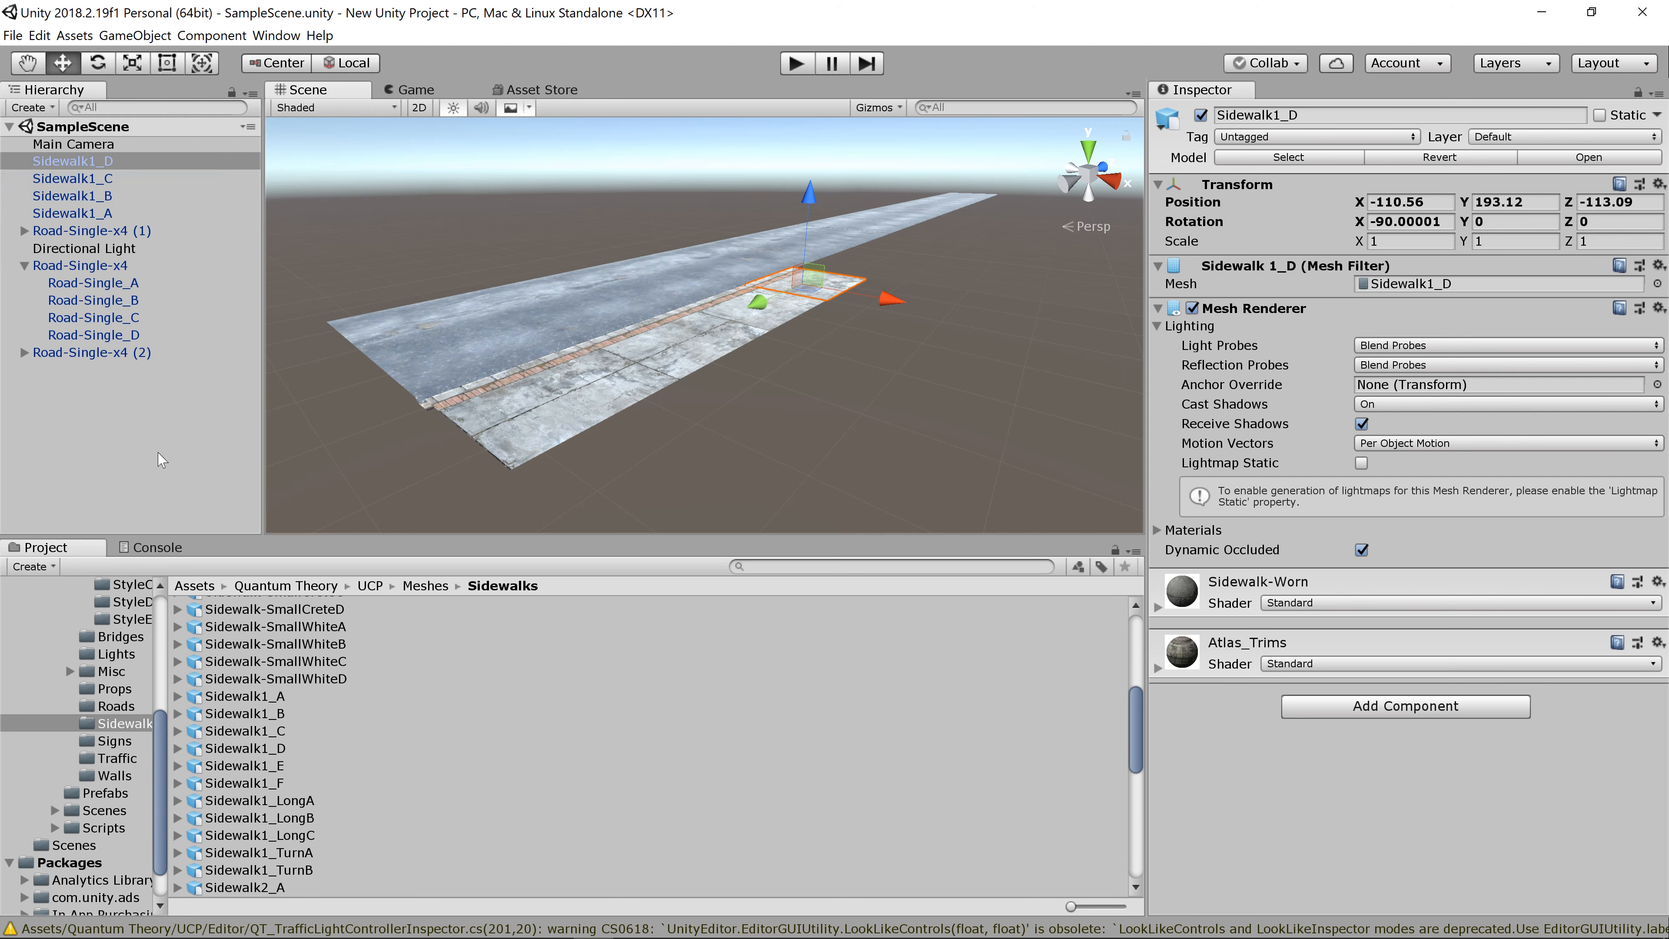
Step: Create an empty GameObject in the scene to serve as the parent for the four sidewalk tiles
{"action": "left_click", "coordinate": [83, 214]}
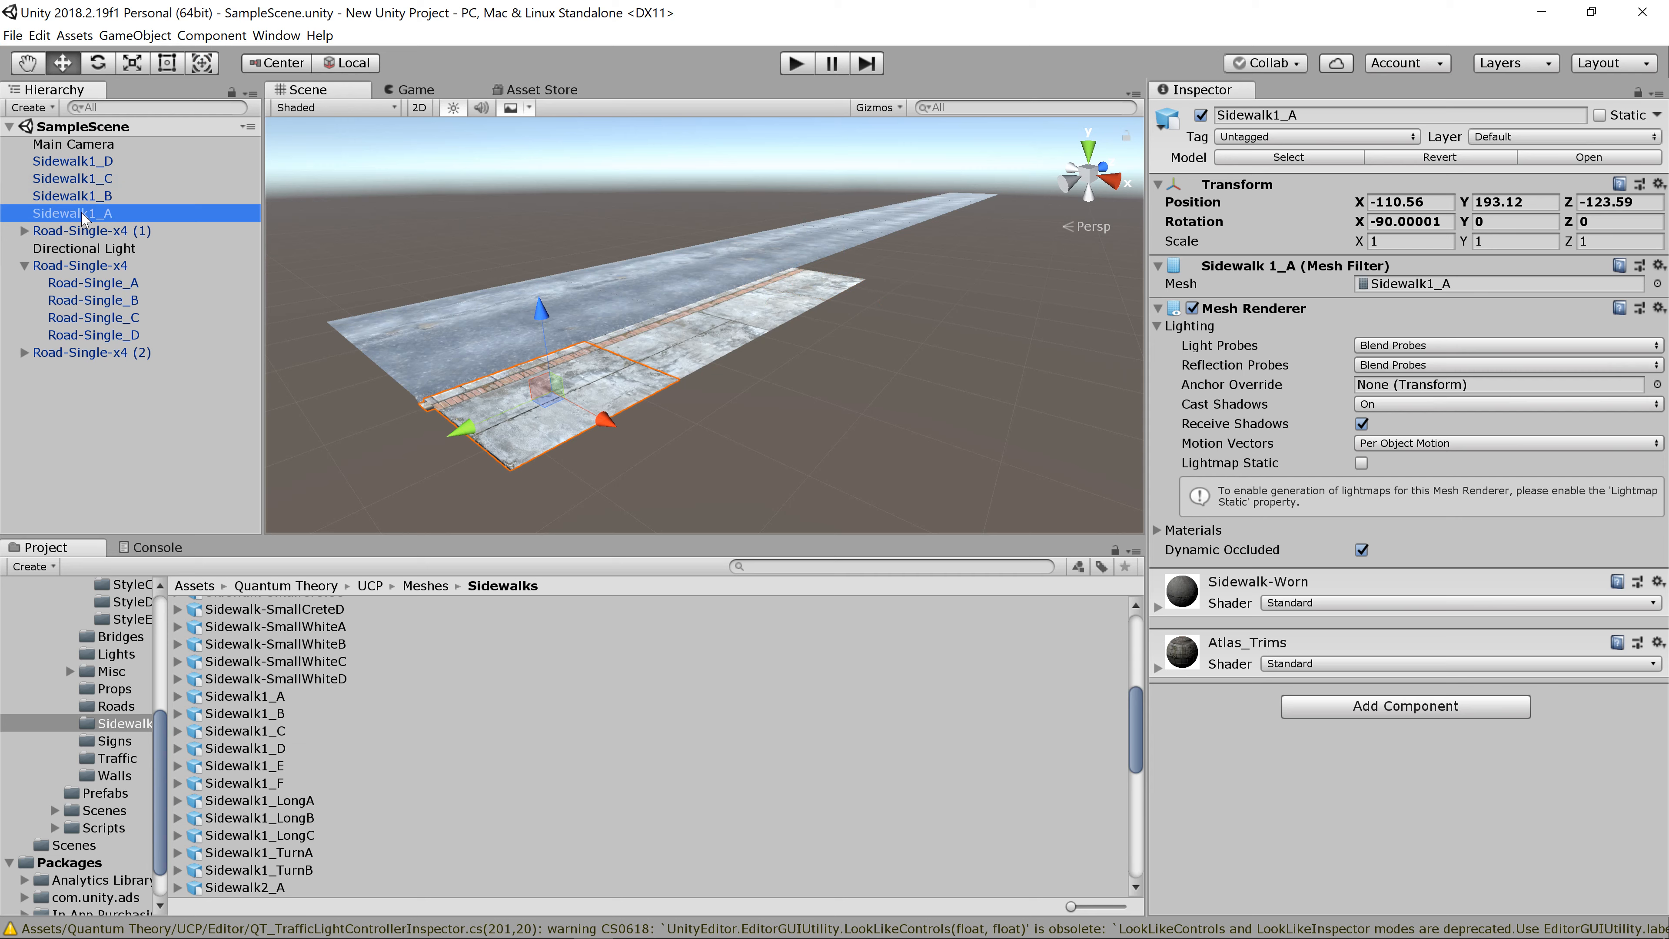
{"action": "left_click", "coordinate": [75, 163], "text": "shift"}
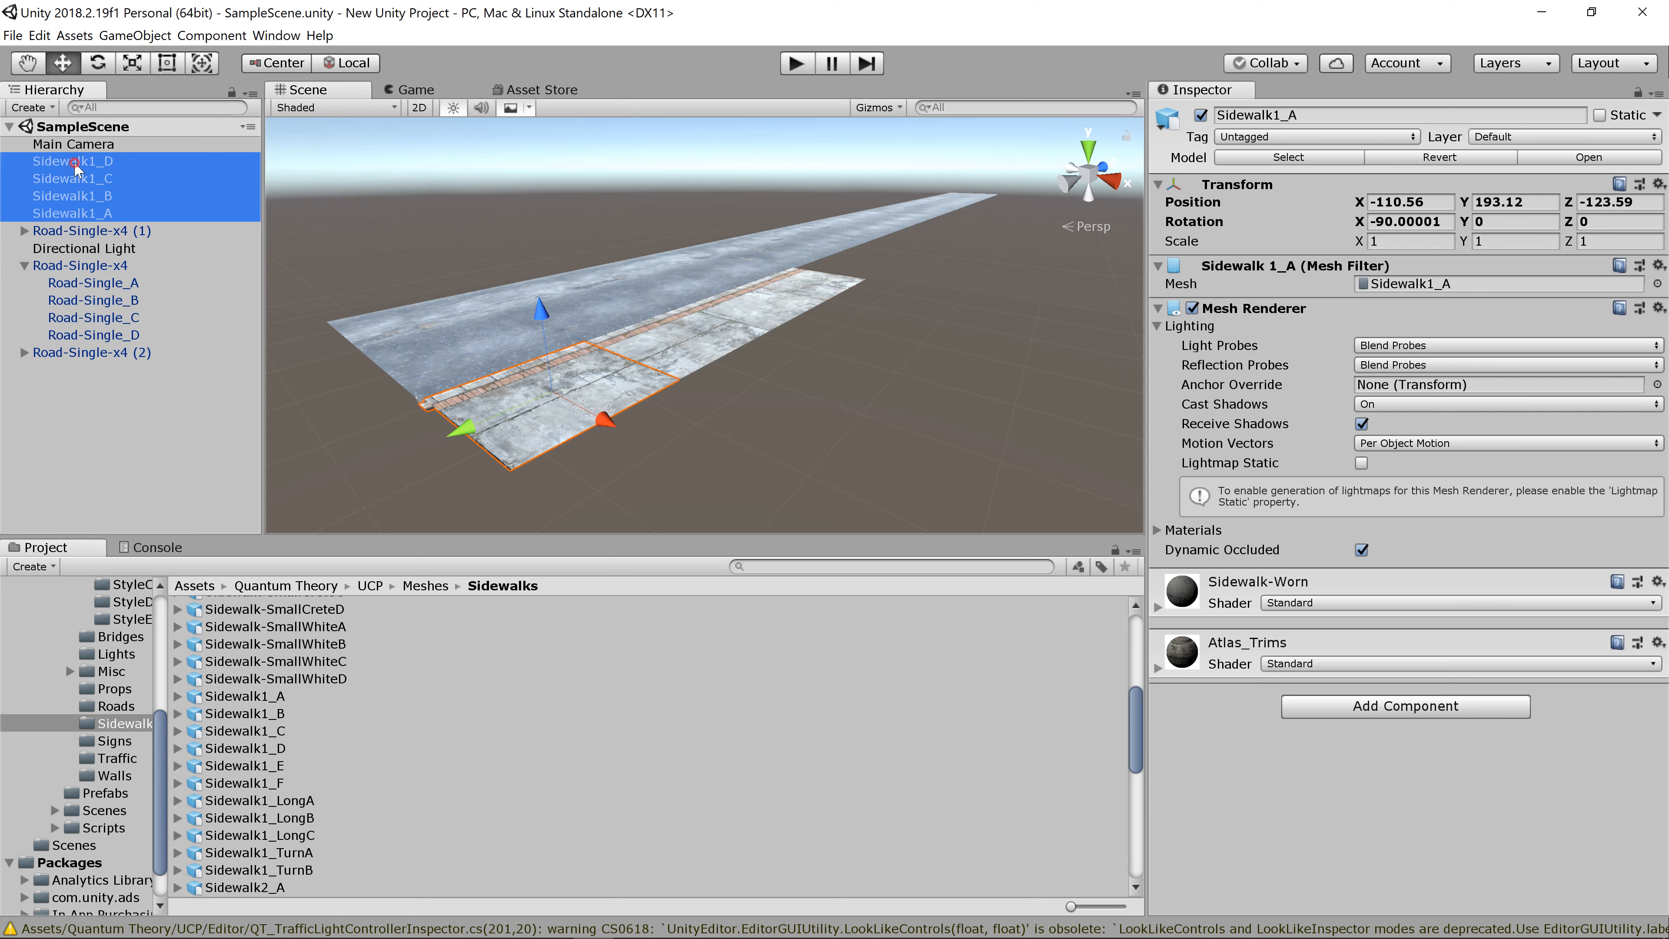
{"action": "left_click", "coordinate": [134, 36]}
{"action": "left_click", "coordinate": [134, 54]}
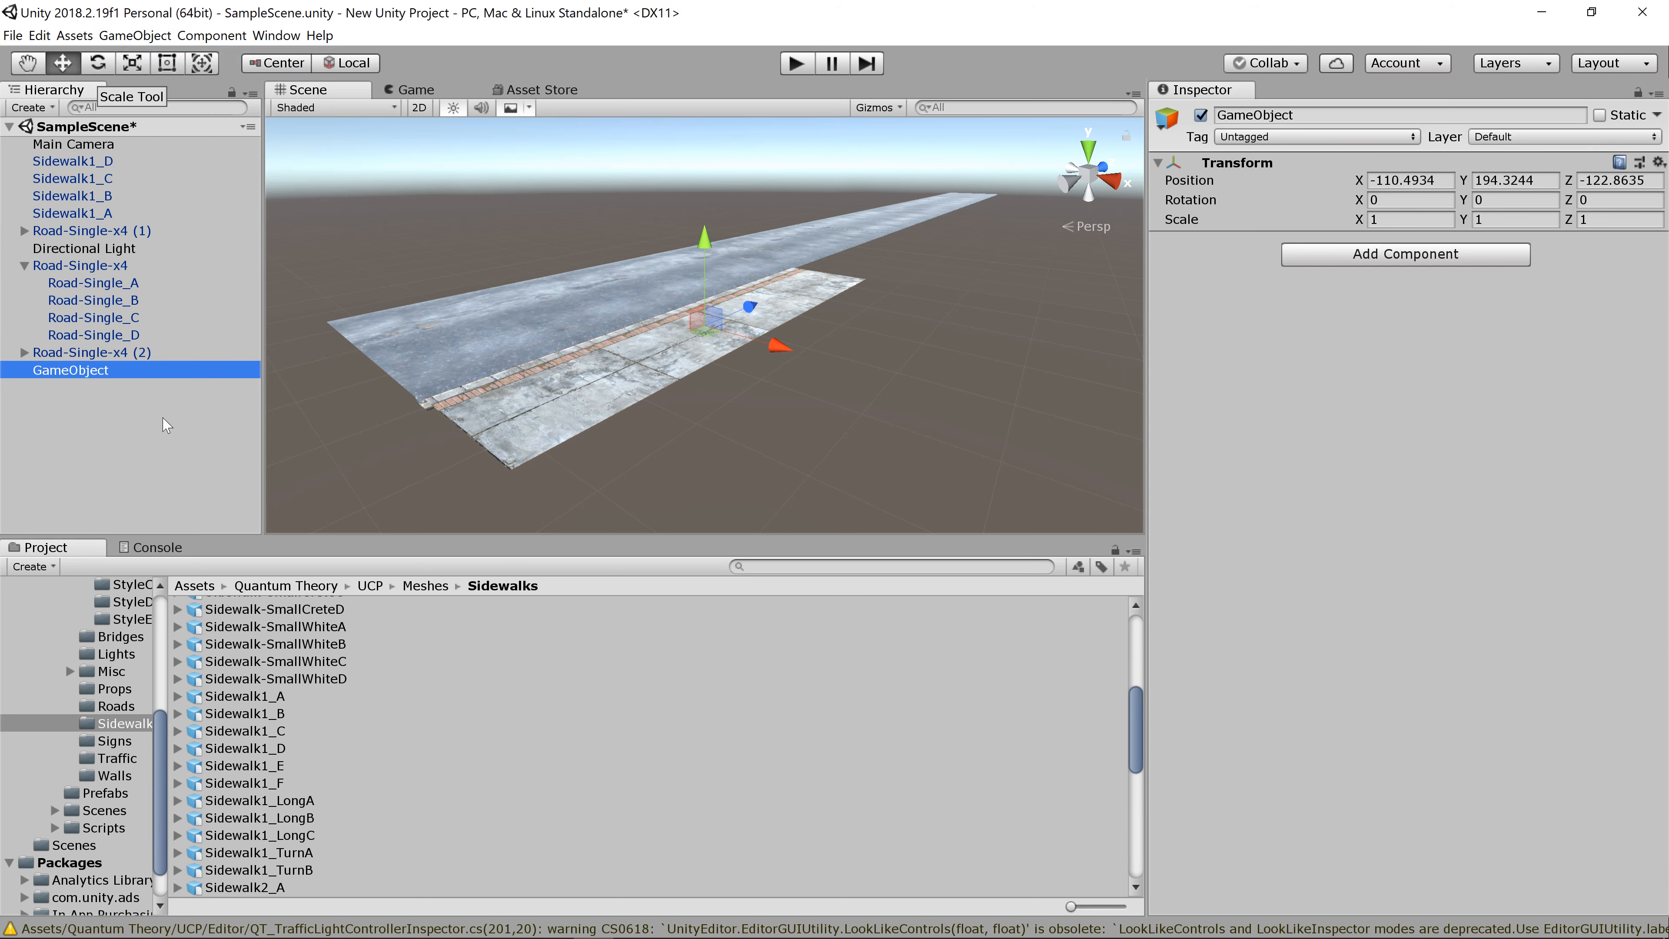
{"action": "left_click", "coordinate": [57, 454]}
{"action": "left_click", "coordinate": [72, 371]}
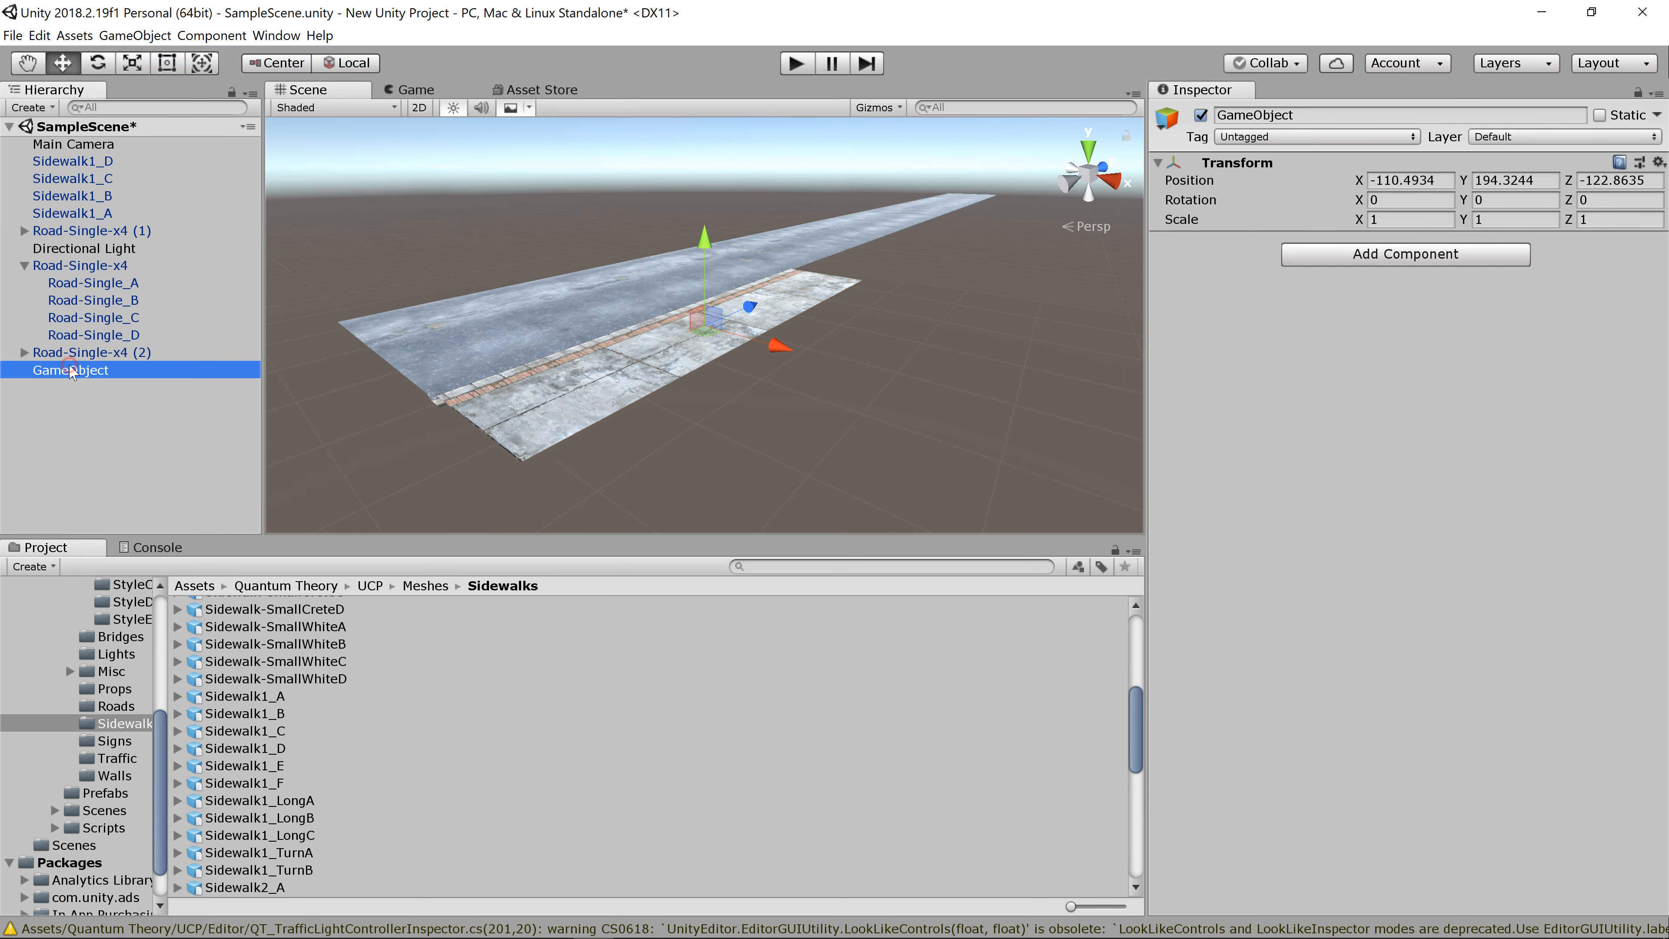
{"action": "double_click", "coordinate": [70, 371]}
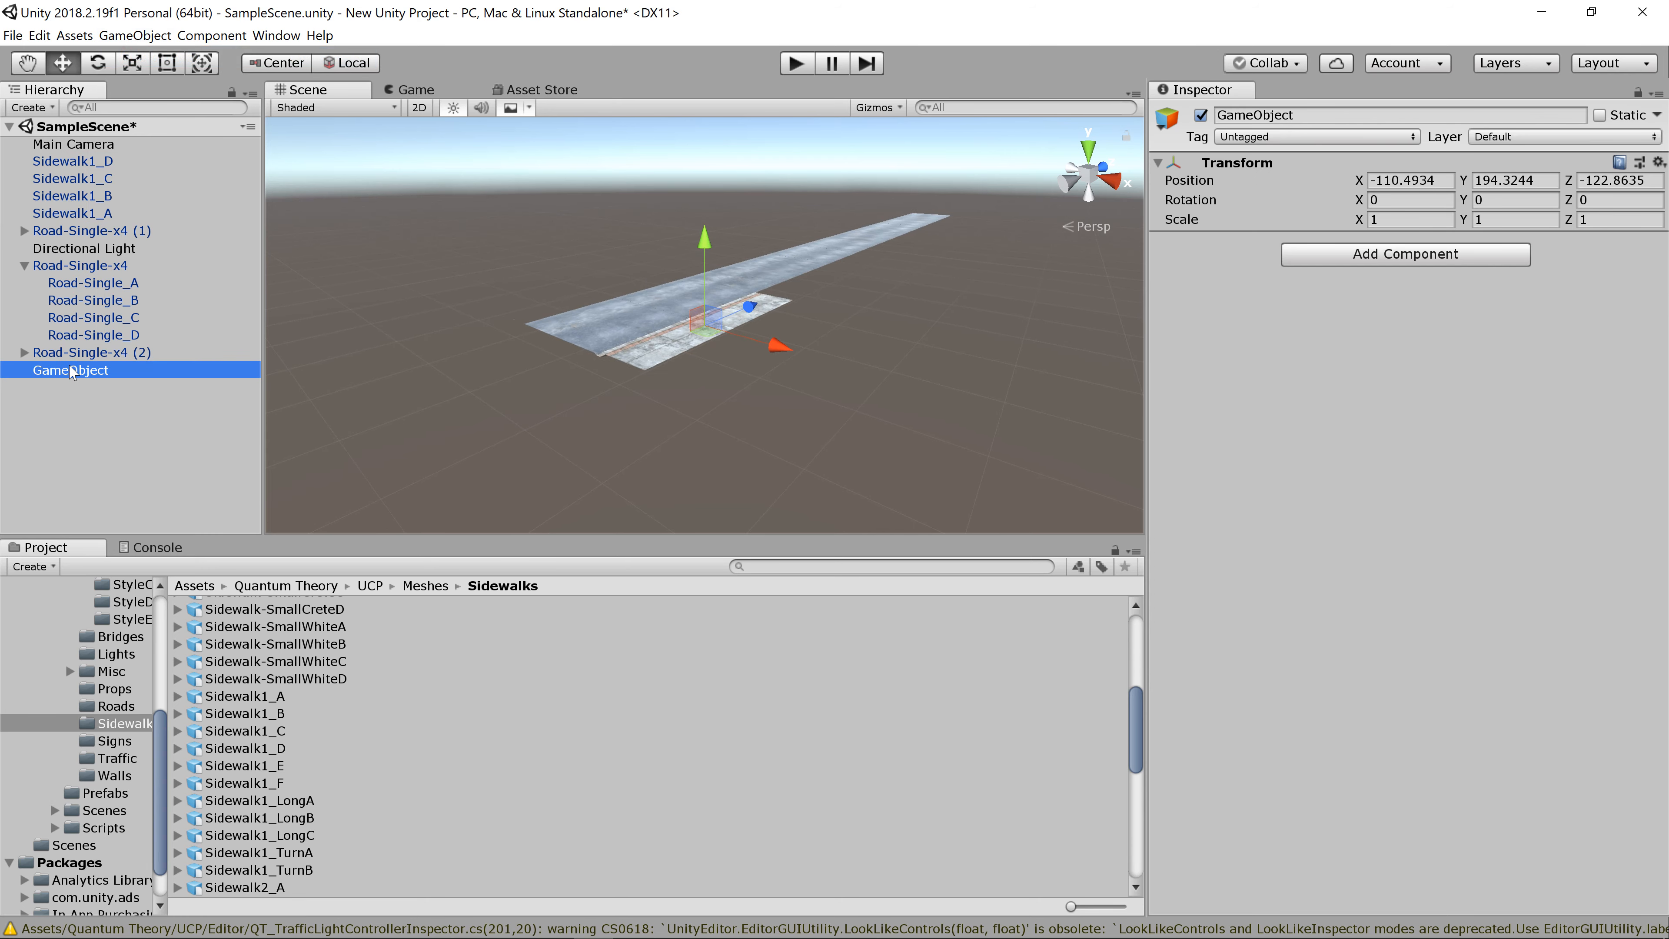
Step: Parent Sidewalk1_A through Sidewalk1_D under the empty GameObject
{"action": "left_click", "coordinate": [94, 212]}
{"action": "left_click", "coordinate": [102, 163]}
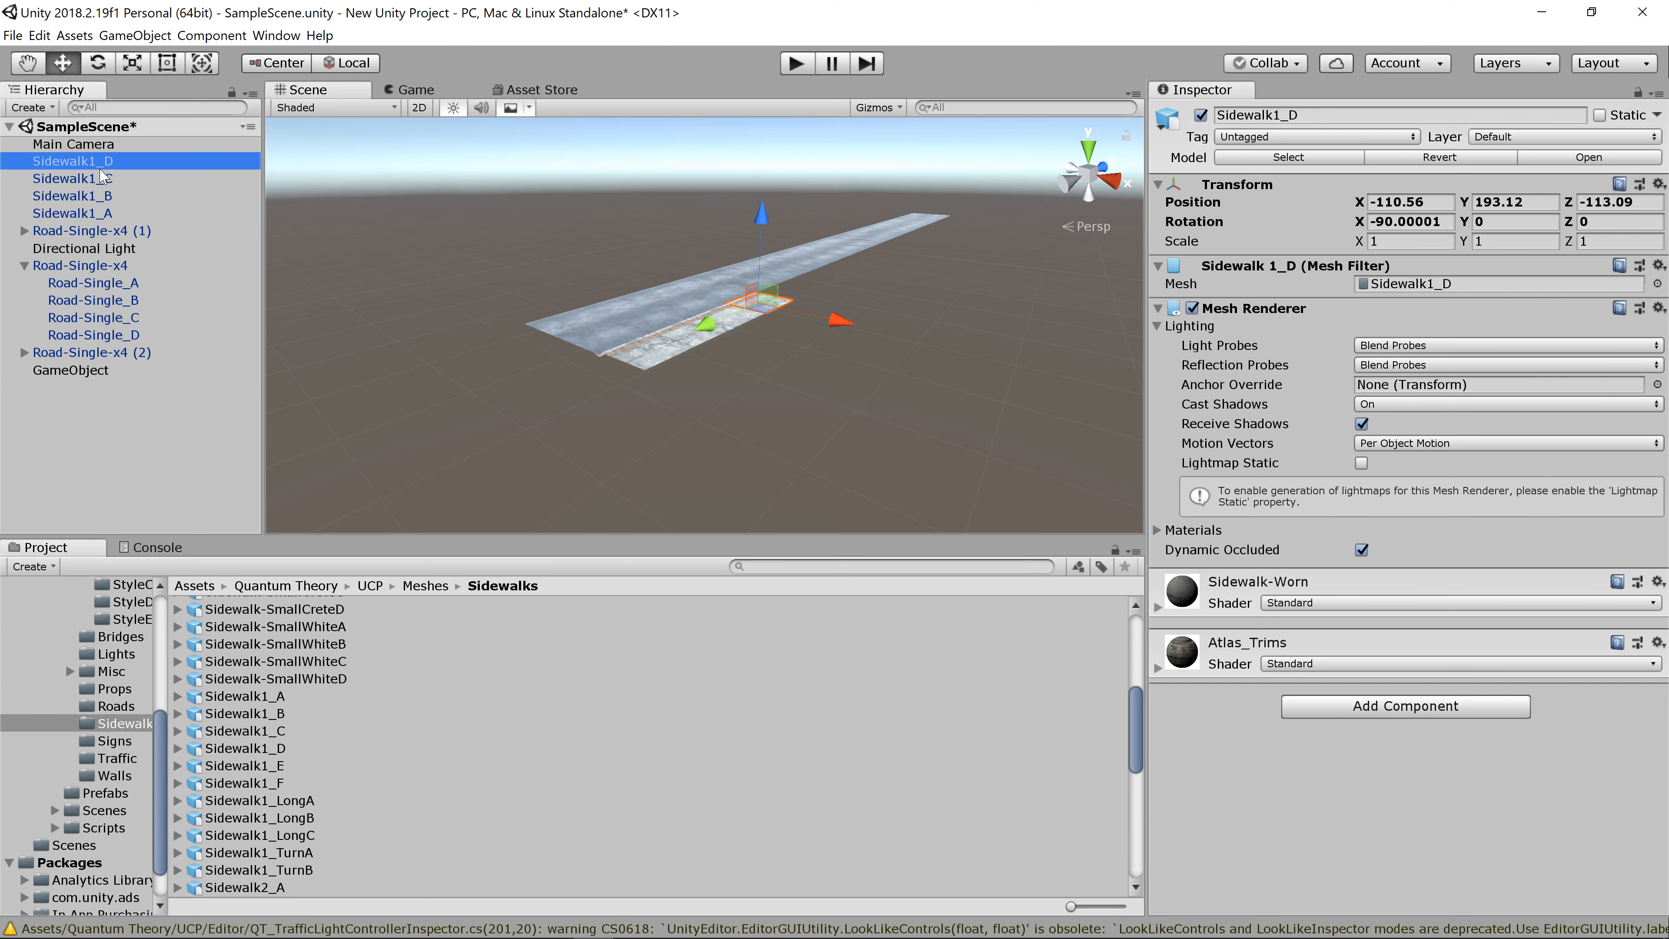
{"action": "left_click", "coordinate": [95, 214]}
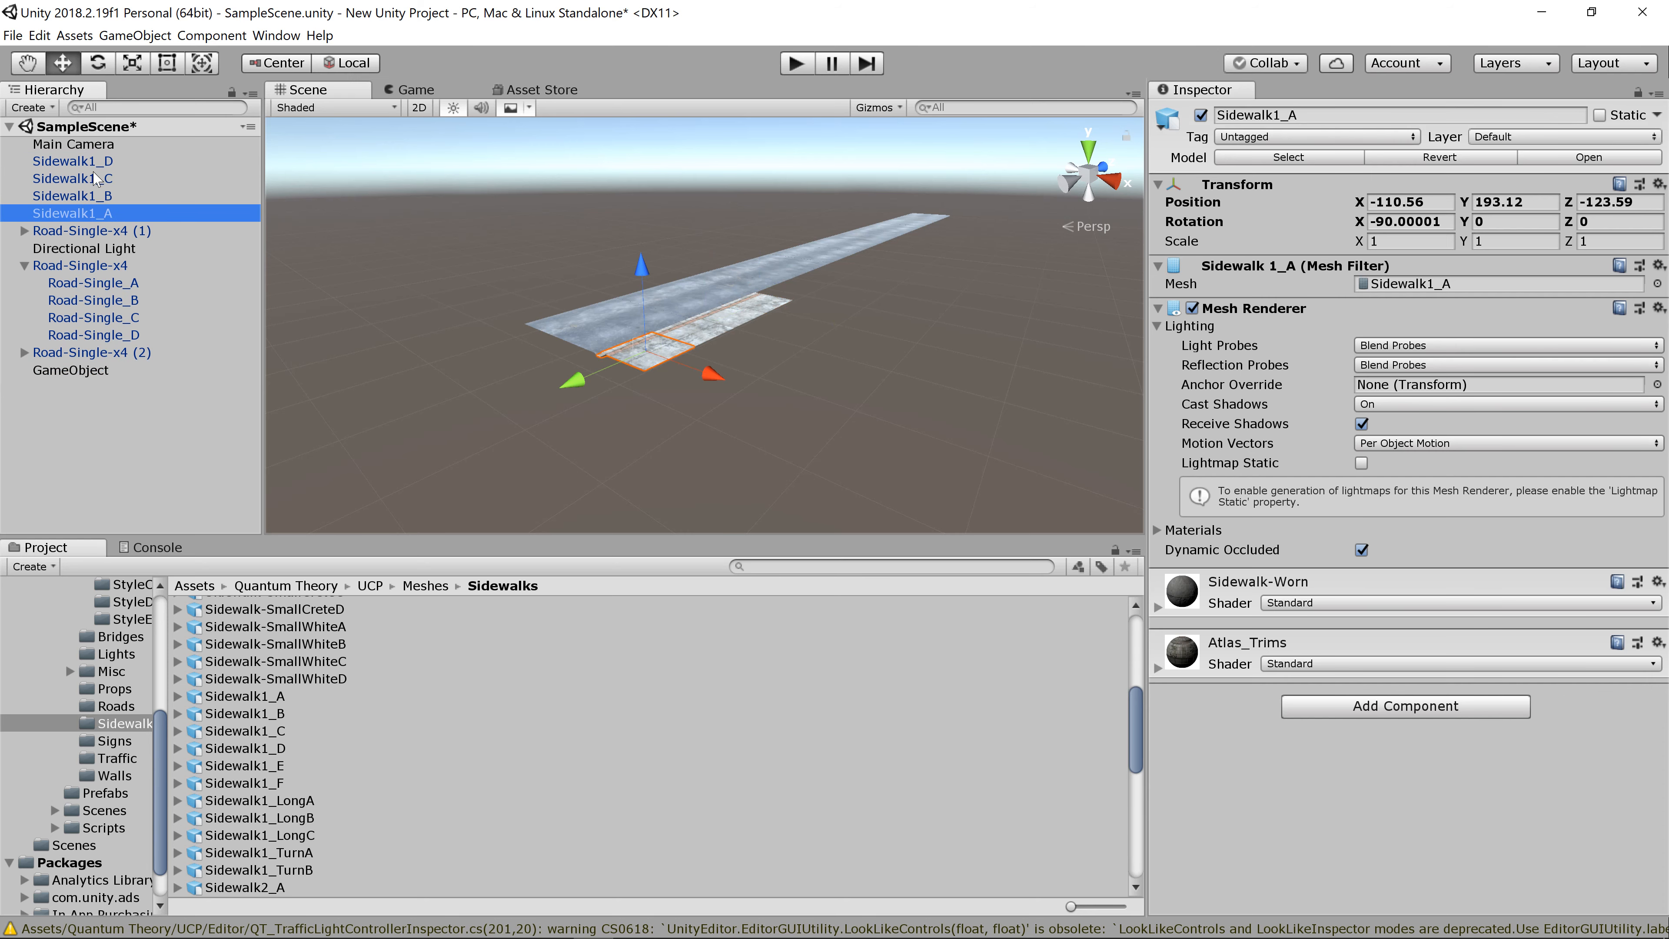
{"action": "left_click", "coordinate": [97, 159], "text": "shift"}
{"action": "left_click", "coordinate": [96, 216]}
{"action": "left_click", "coordinate": [93, 163], "text": "shift"}
{"action": "left_click_drag", "start_coordinate": [94, 164], "coordinate": [78, 374]}
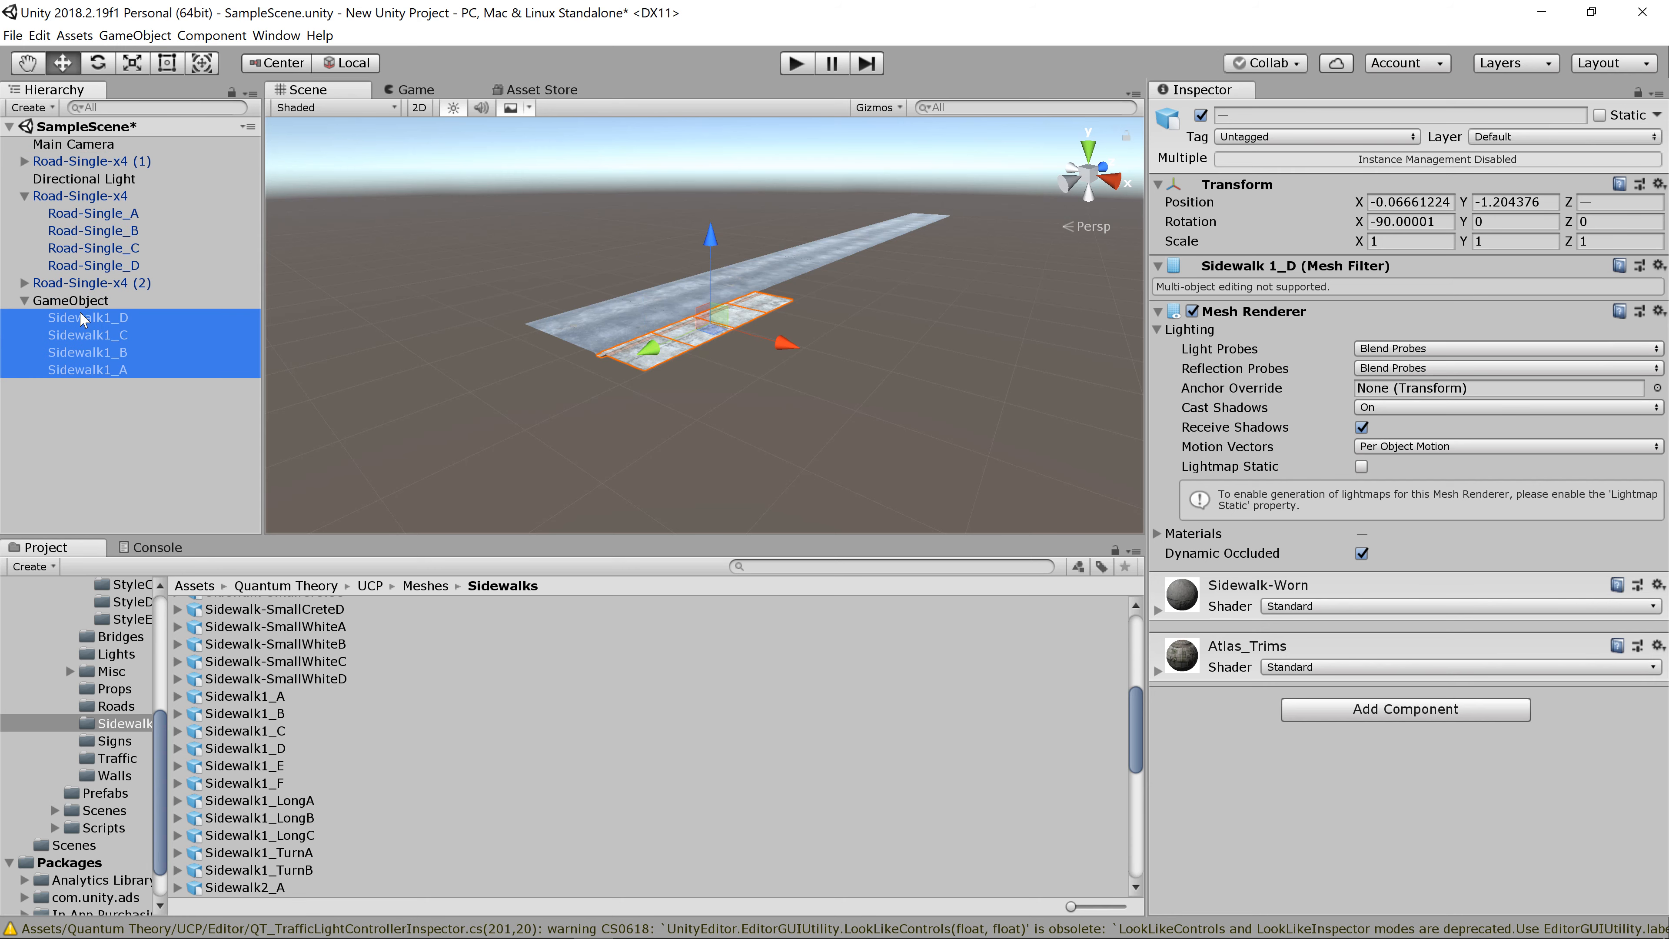
Step: Rename the parent of the four sidewalk tiles to Sidewalk1-x4
{"action": "left_click", "coordinate": [94, 300]}
{"action": "left_click", "coordinate": [95, 300]}
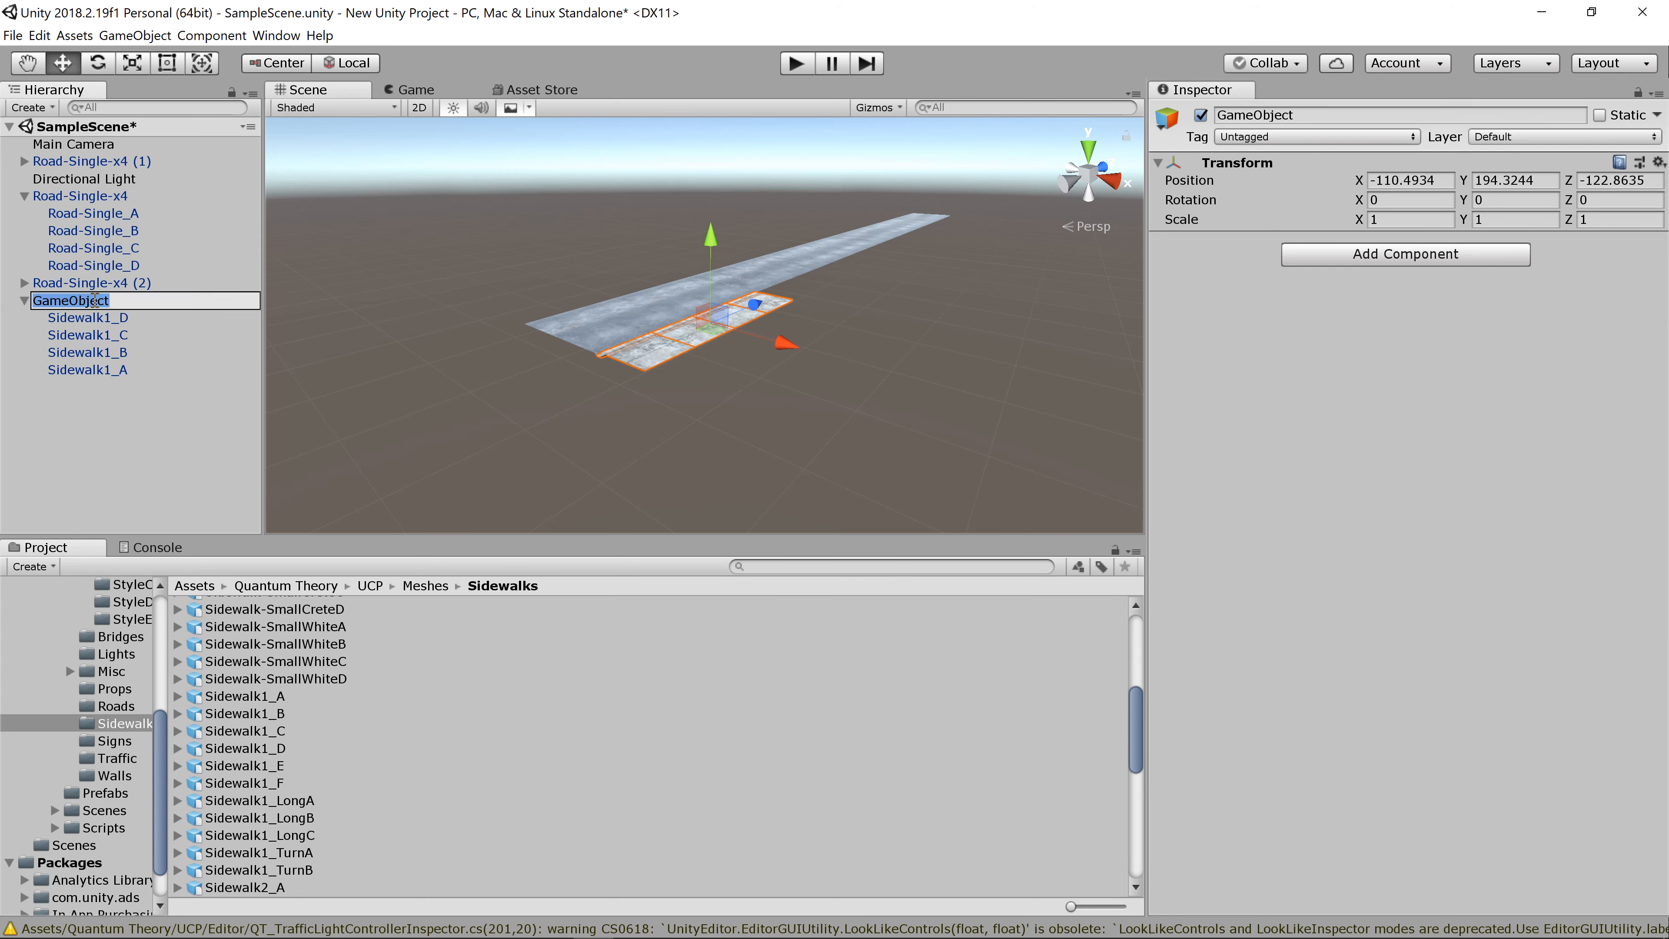
{"action": "type", "text": "Siz"}
{"action": "type", "text": "ewalk1"}
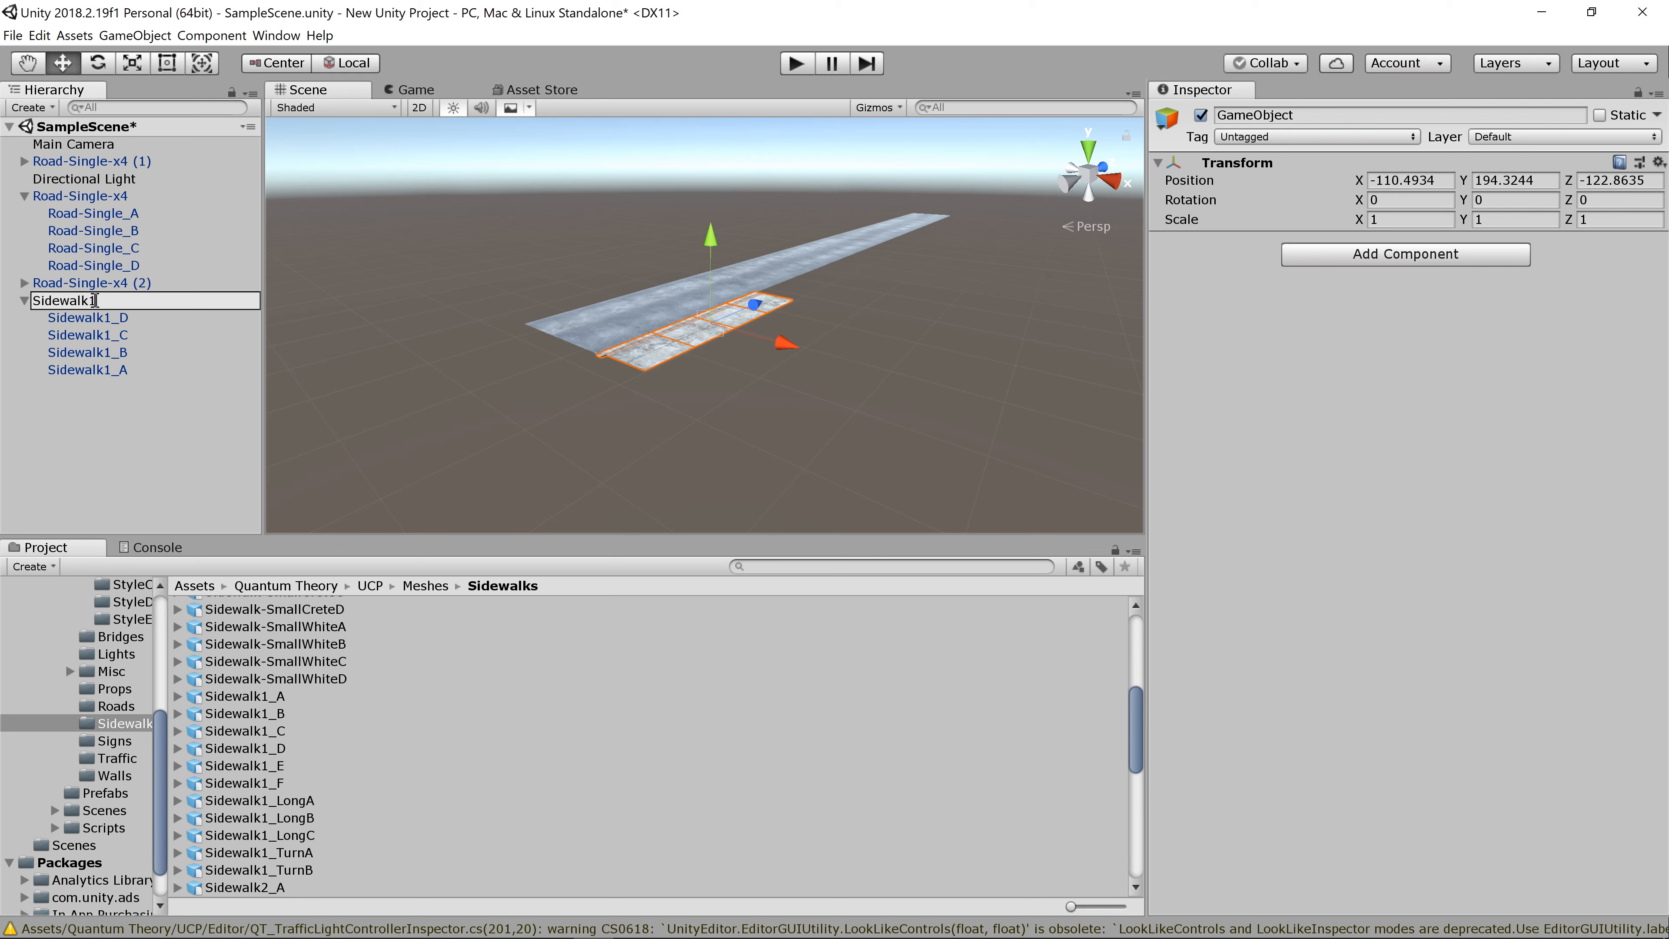
{"action": "type", "text": "_"}
{"action": "key", "text": "Return"}
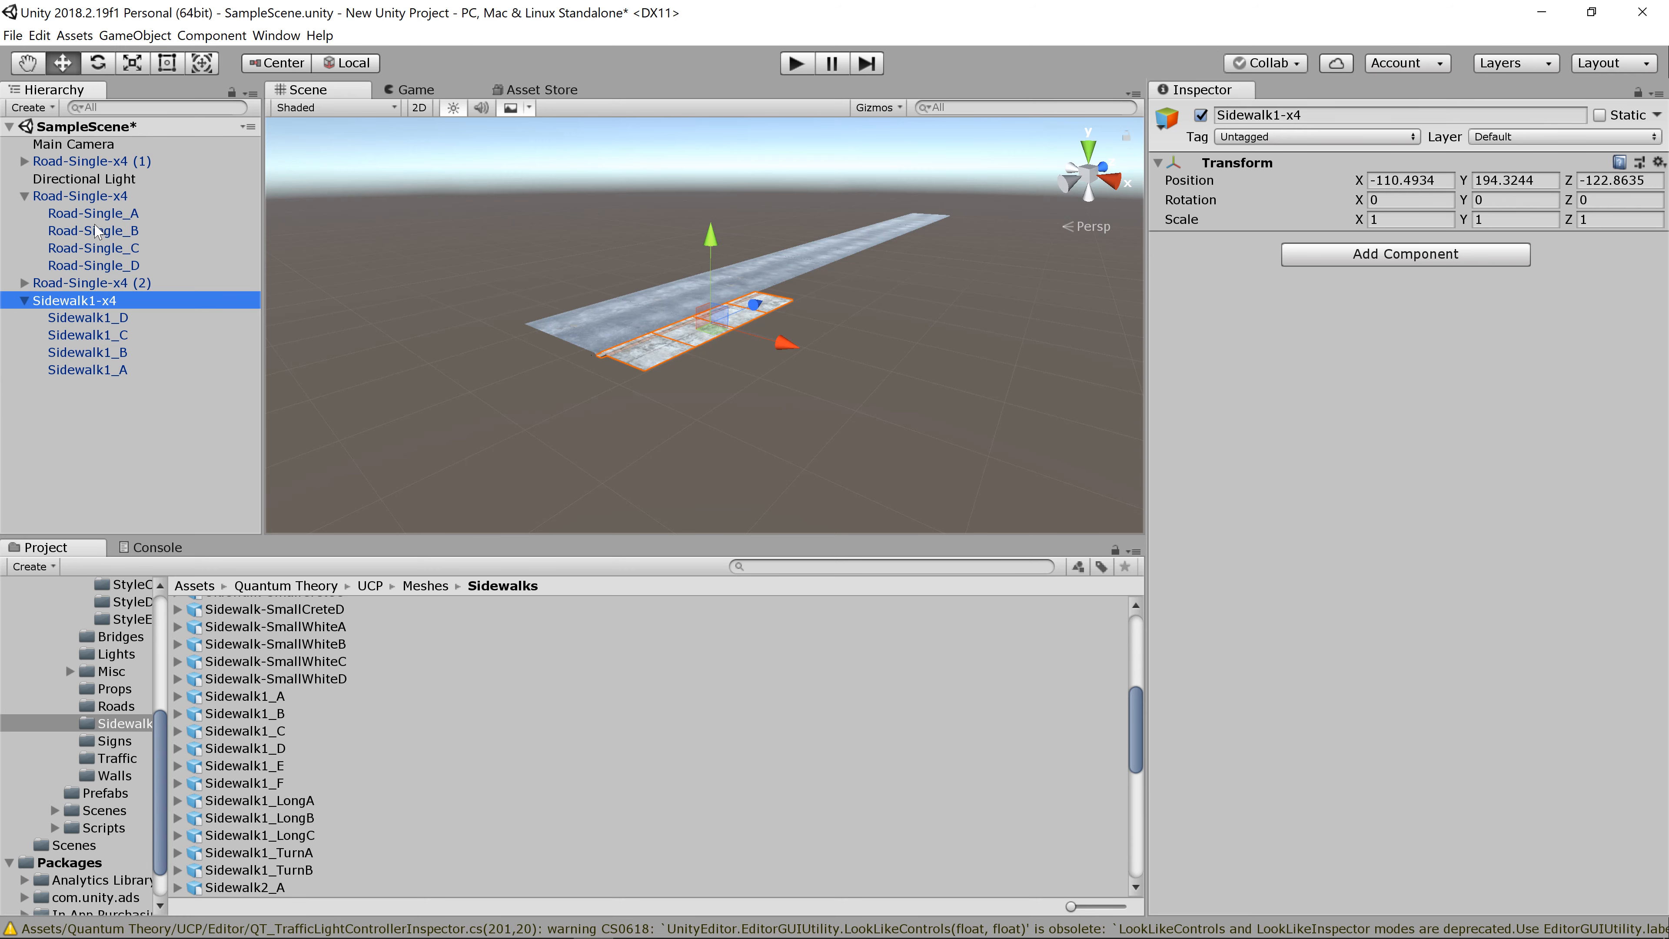
Step: Duplicate Sidewalk1-x4 and vertex-snap the copy to the far end of the original, at Z -108.86
{"action": "left_click", "coordinate": [90, 319]}
{"action": "left_click", "coordinate": [92, 300]}
{"action": "key", "text": "ctrl+d"}
{"action": "left_click_drag", "start_coordinate": [759, 306], "coordinate": [929, 252]}
{"action": "key", "text": "f"}
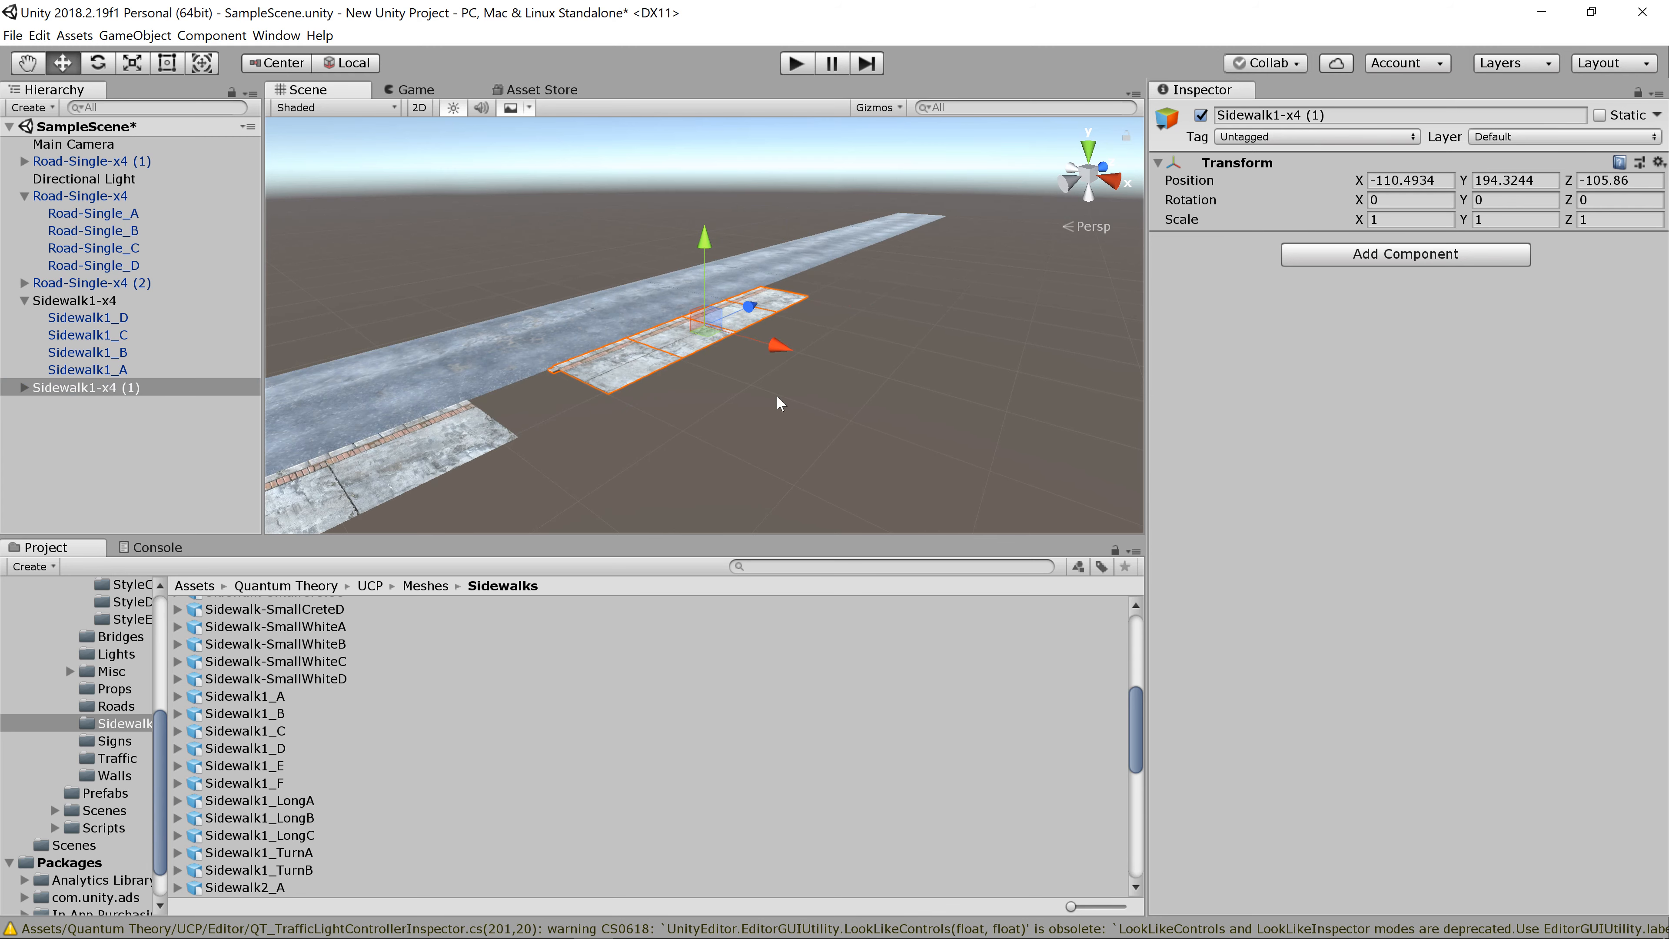
{"action": "middle_click_drag", "start_coordinate": [777, 396], "coordinate": [841, 355]}
{"action": "scroll", "coordinate": [841, 355], "scroll_direction": "up", "scroll_amount": 10}
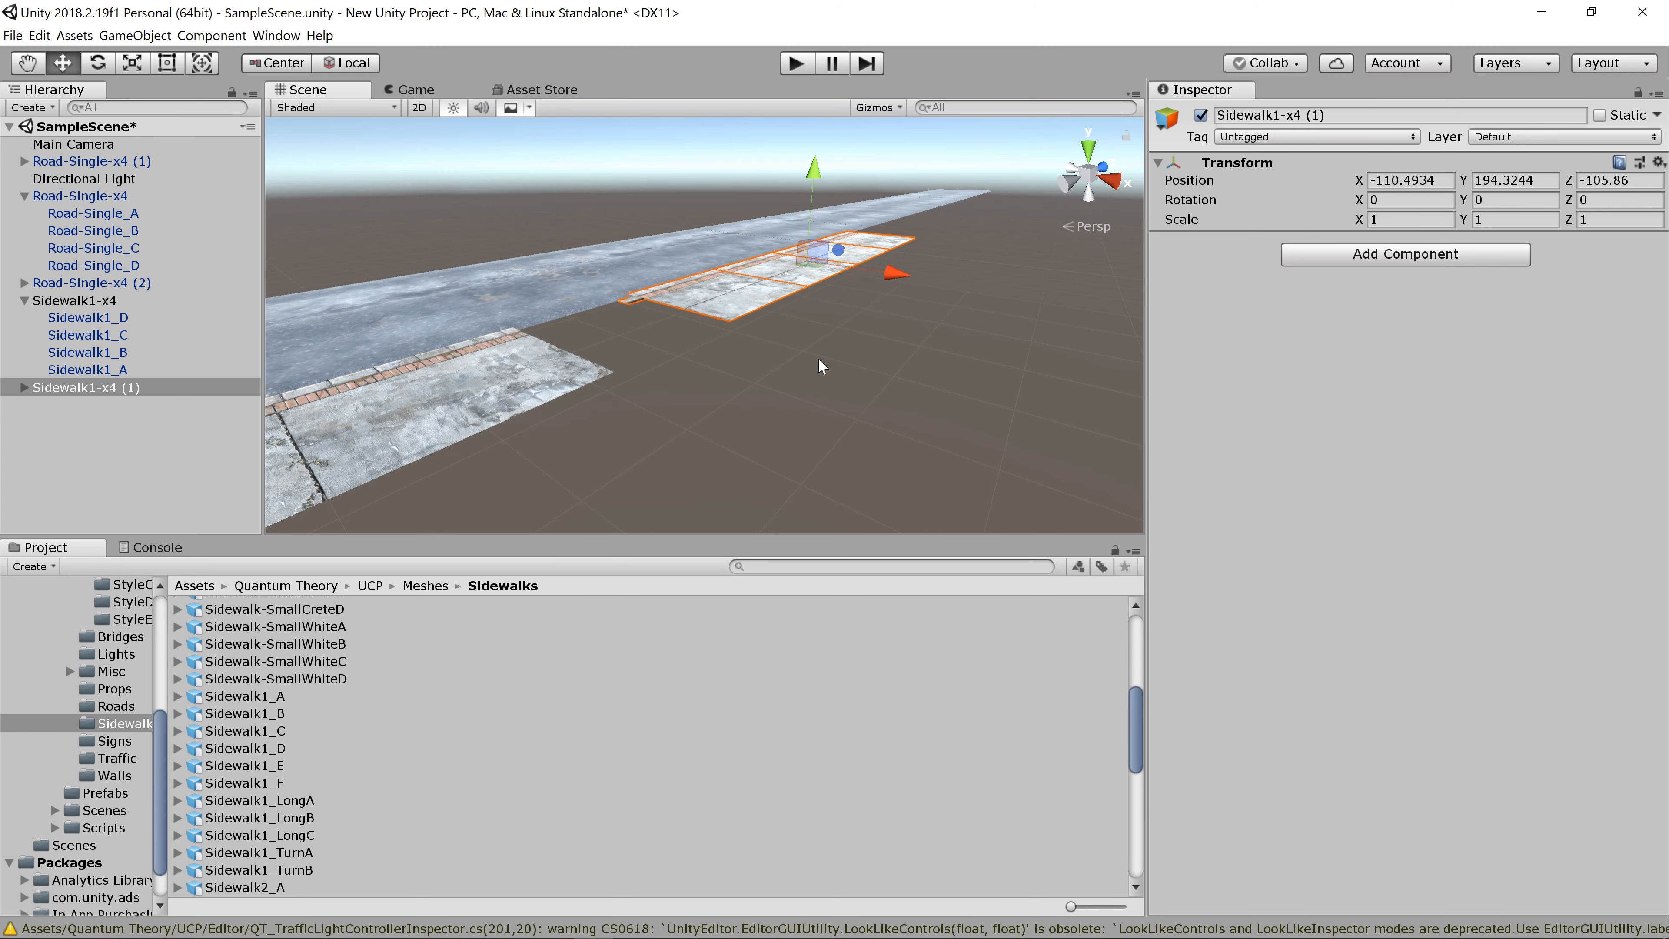
{"action": "key", "text": "v"}
{"action": "left_click_drag", "start_coordinate": [738, 330], "coordinate": [662, 380]}
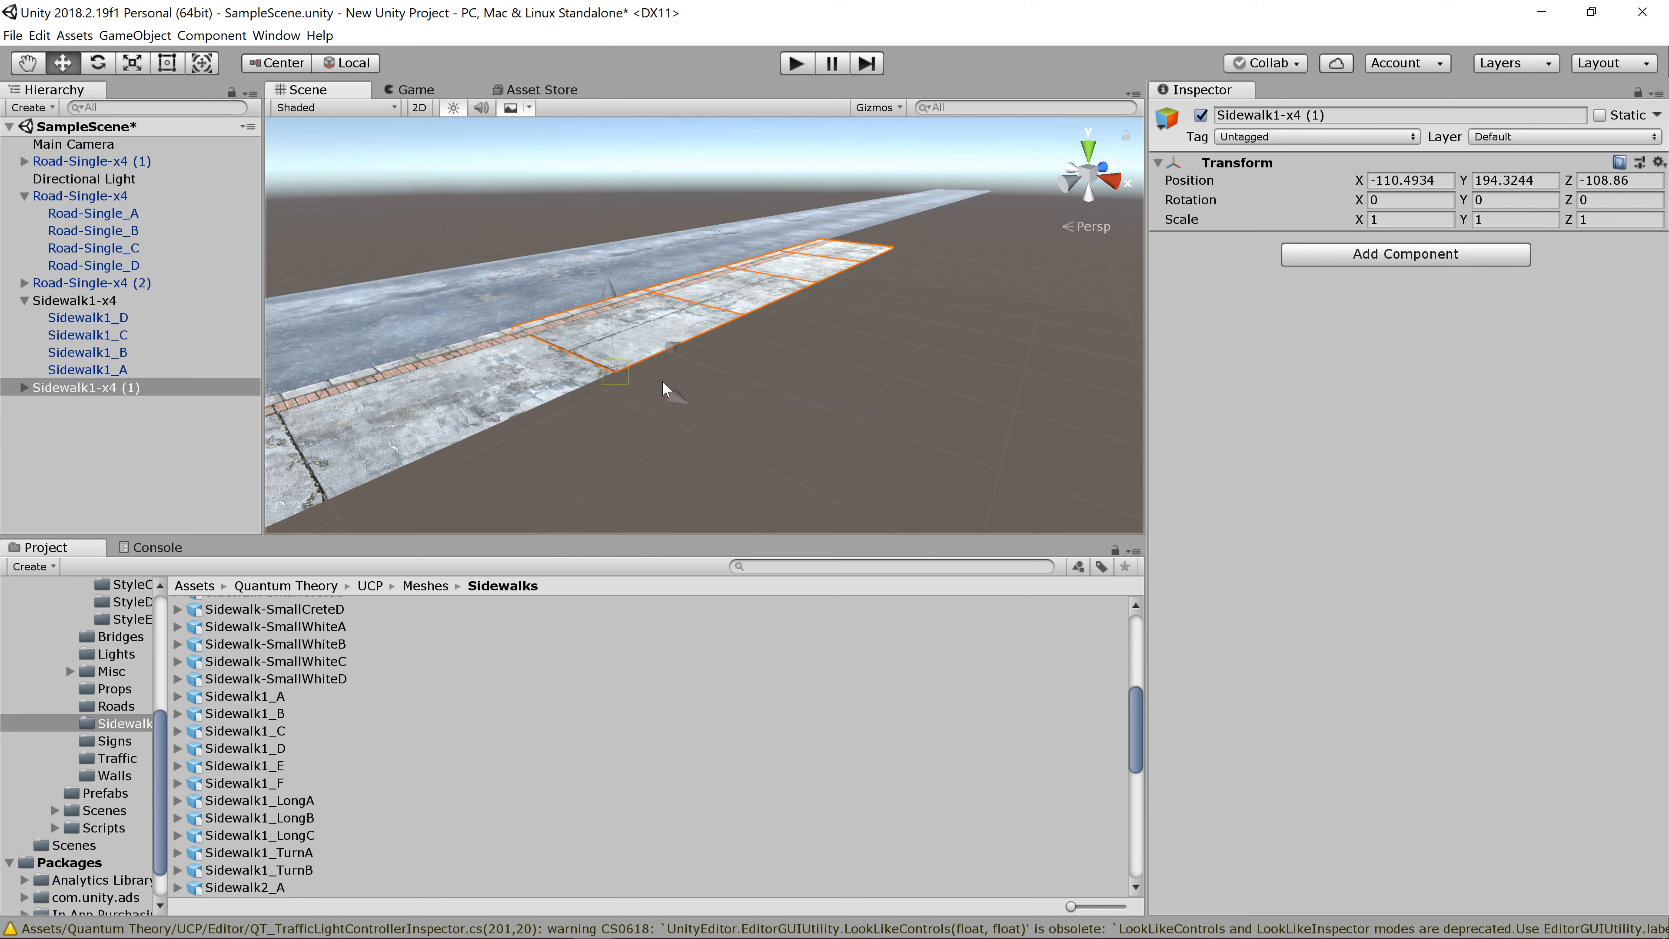
Step: Duplicate the last sidewalk group and vertex-snap this second copy to the sidewalk's far end, at Z -94.86
{"action": "middle_click_drag", "start_coordinate": [877, 349], "coordinate": [736, 434]}
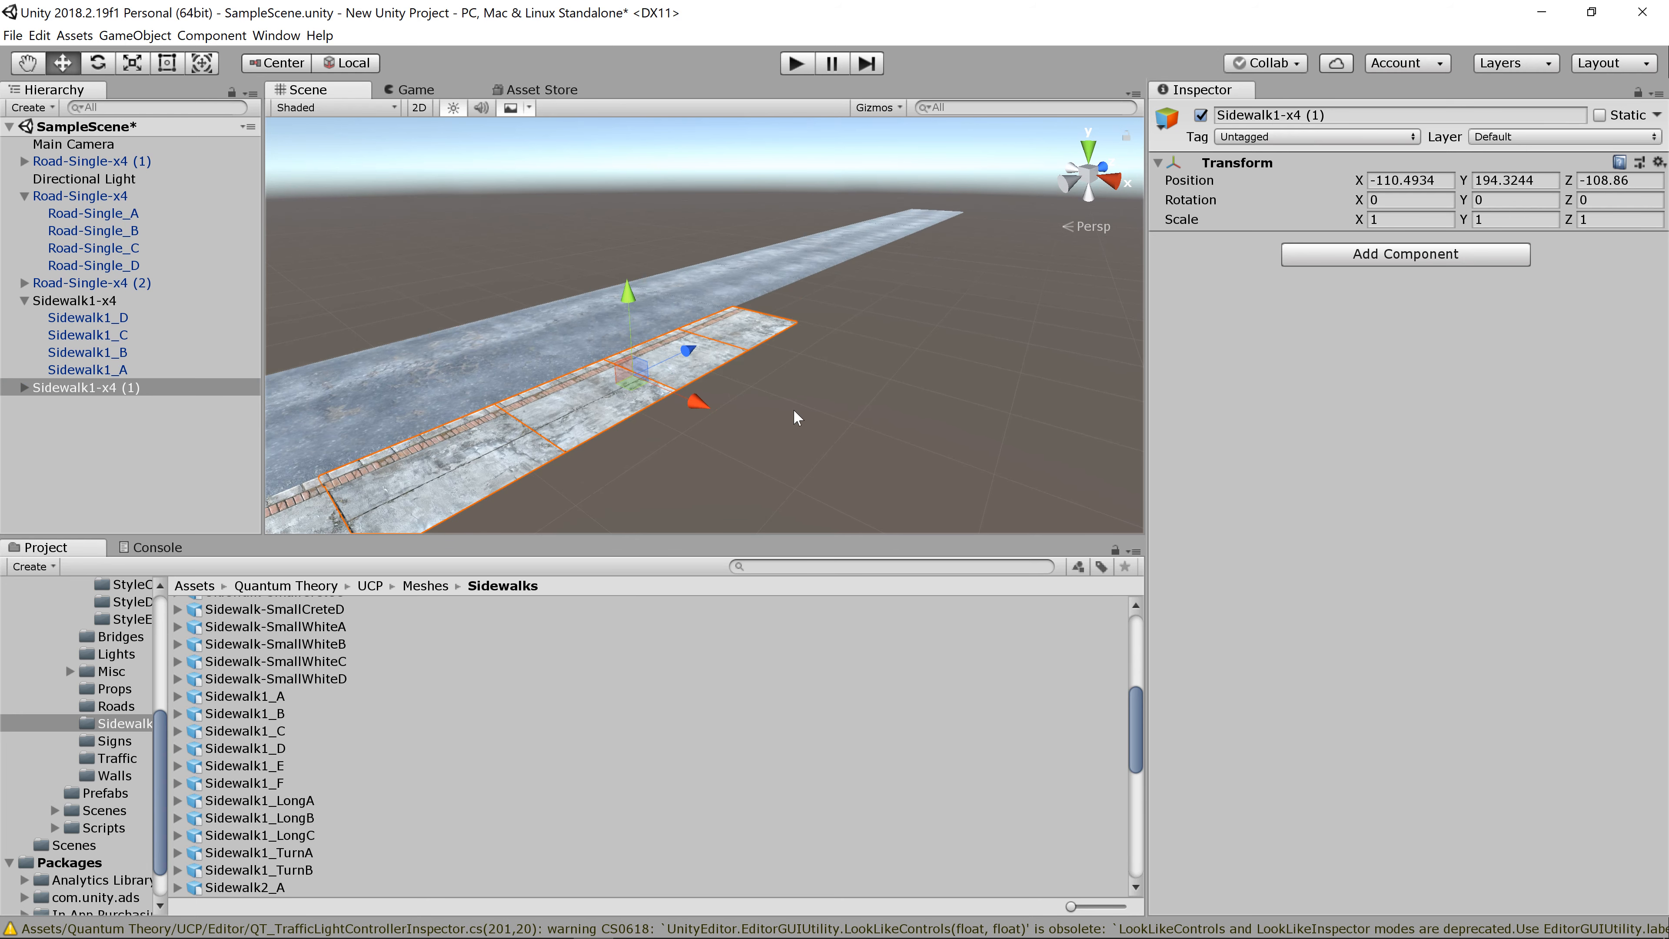
{"action": "key", "text": "ctrl+d"}
{"action": "left_click_drag", "start_coordinate": [688, 352], "coordinate": [1059, 208]}
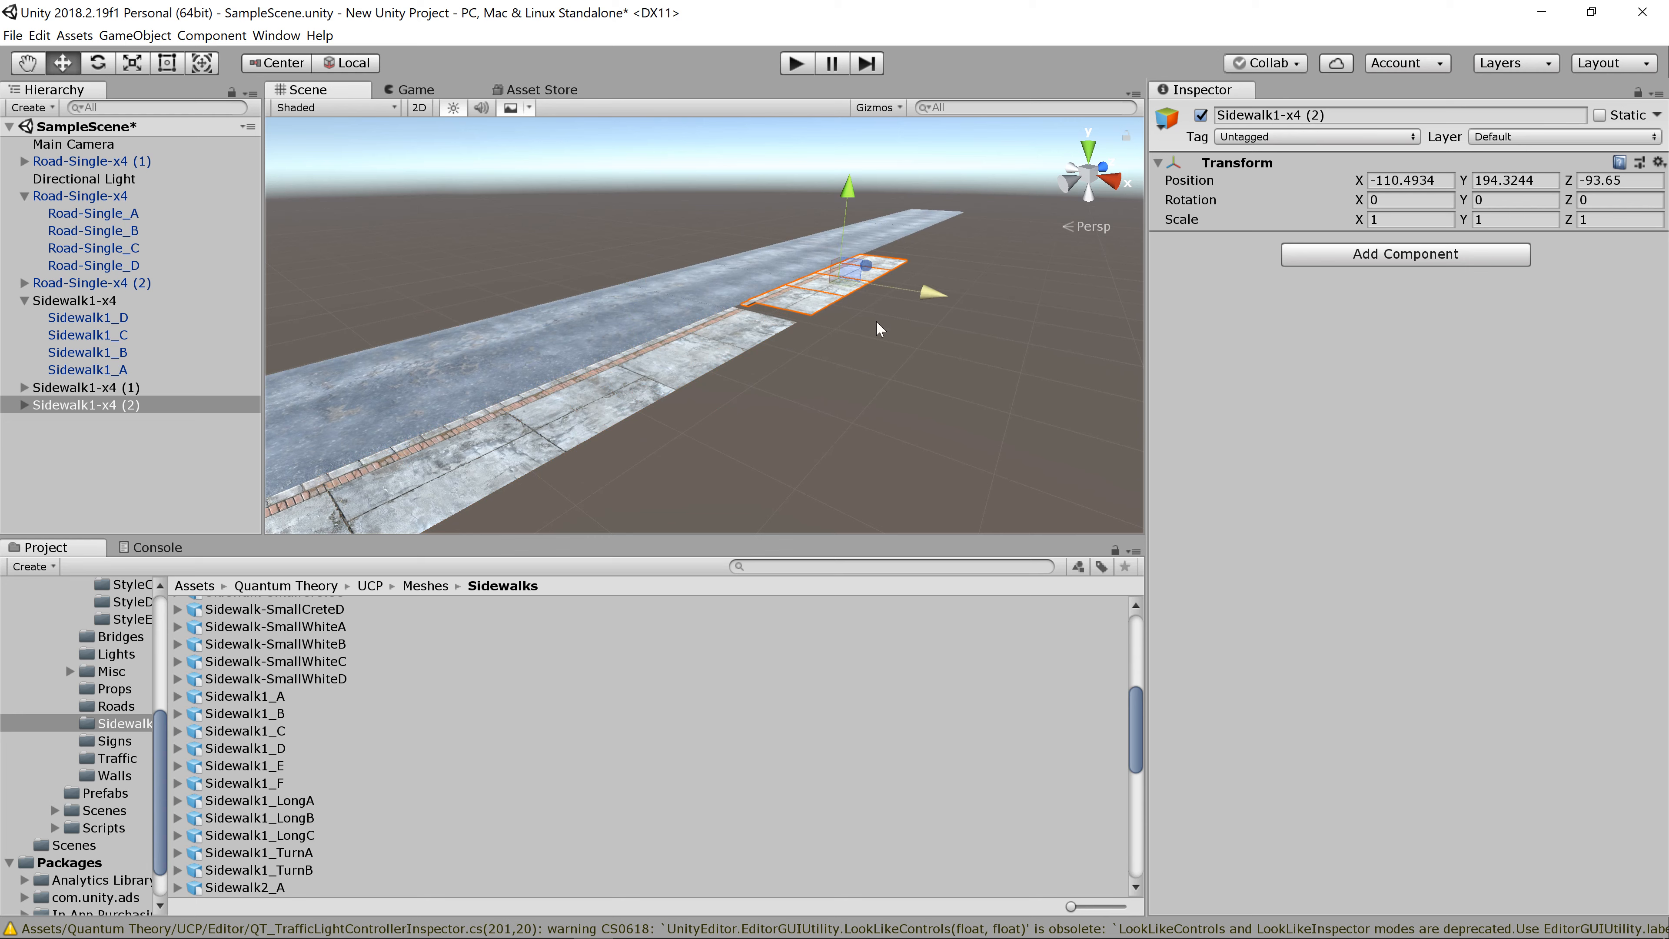
{"action": "left_click_drag", "start_coordinate": [804, 323], "coordinate": [784, 340]}
{"action": "scroll", "coordinate": [943, 381], "scroll_direction": "down", "scroll_amount": 1}
{"action": "middle_click_drag", "start_coordinate": [943, 381], "coordinate": [945, 388]}
{"action": "scroll", "coordinate": [945, 388], "scroll_direction": "down", "scroll_amount": 2}
Step: Add a third copy of the sidewalk group, vertex-snapped to the end of the second copy at Z -80.86
{"action": "key", "text": "ctrl+d"}
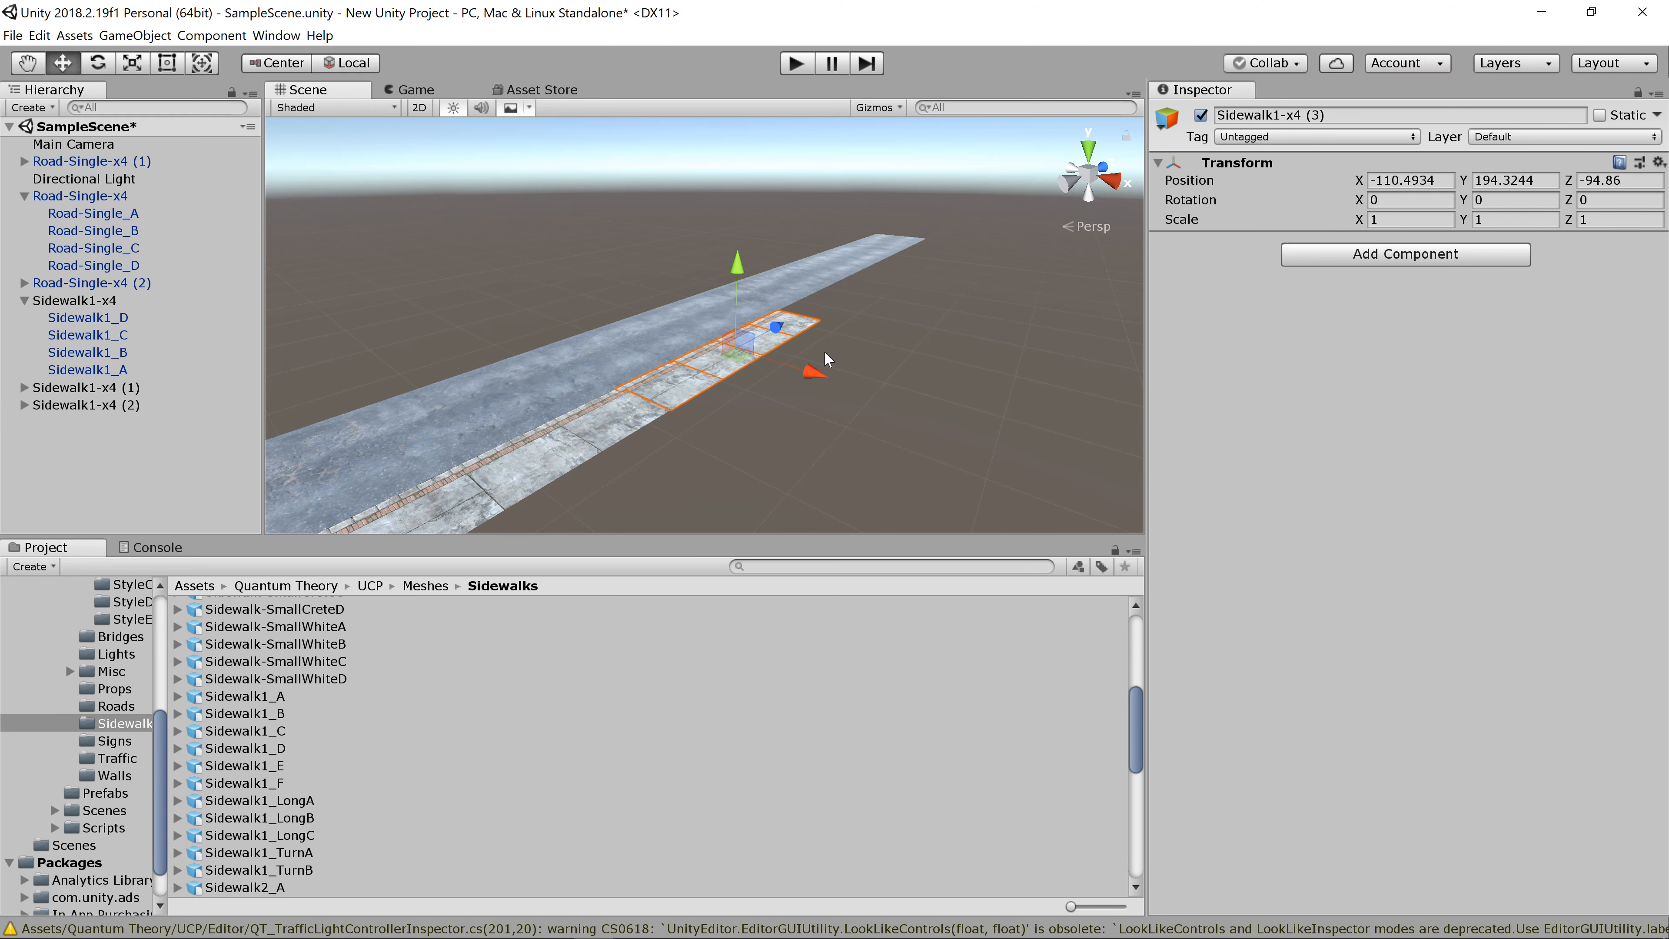
{"action": "left_click_drag", "start_coordinate": [847, 292], "coordinate": [974, 292]}
{"action": "left_click_drag", "start_coordinate": [862, 305], "coordinate": [821, 326]}
{"action": "scroll", "coordinate": [911, 322], "scroll_direction": "down", "scroll_amount": 5}
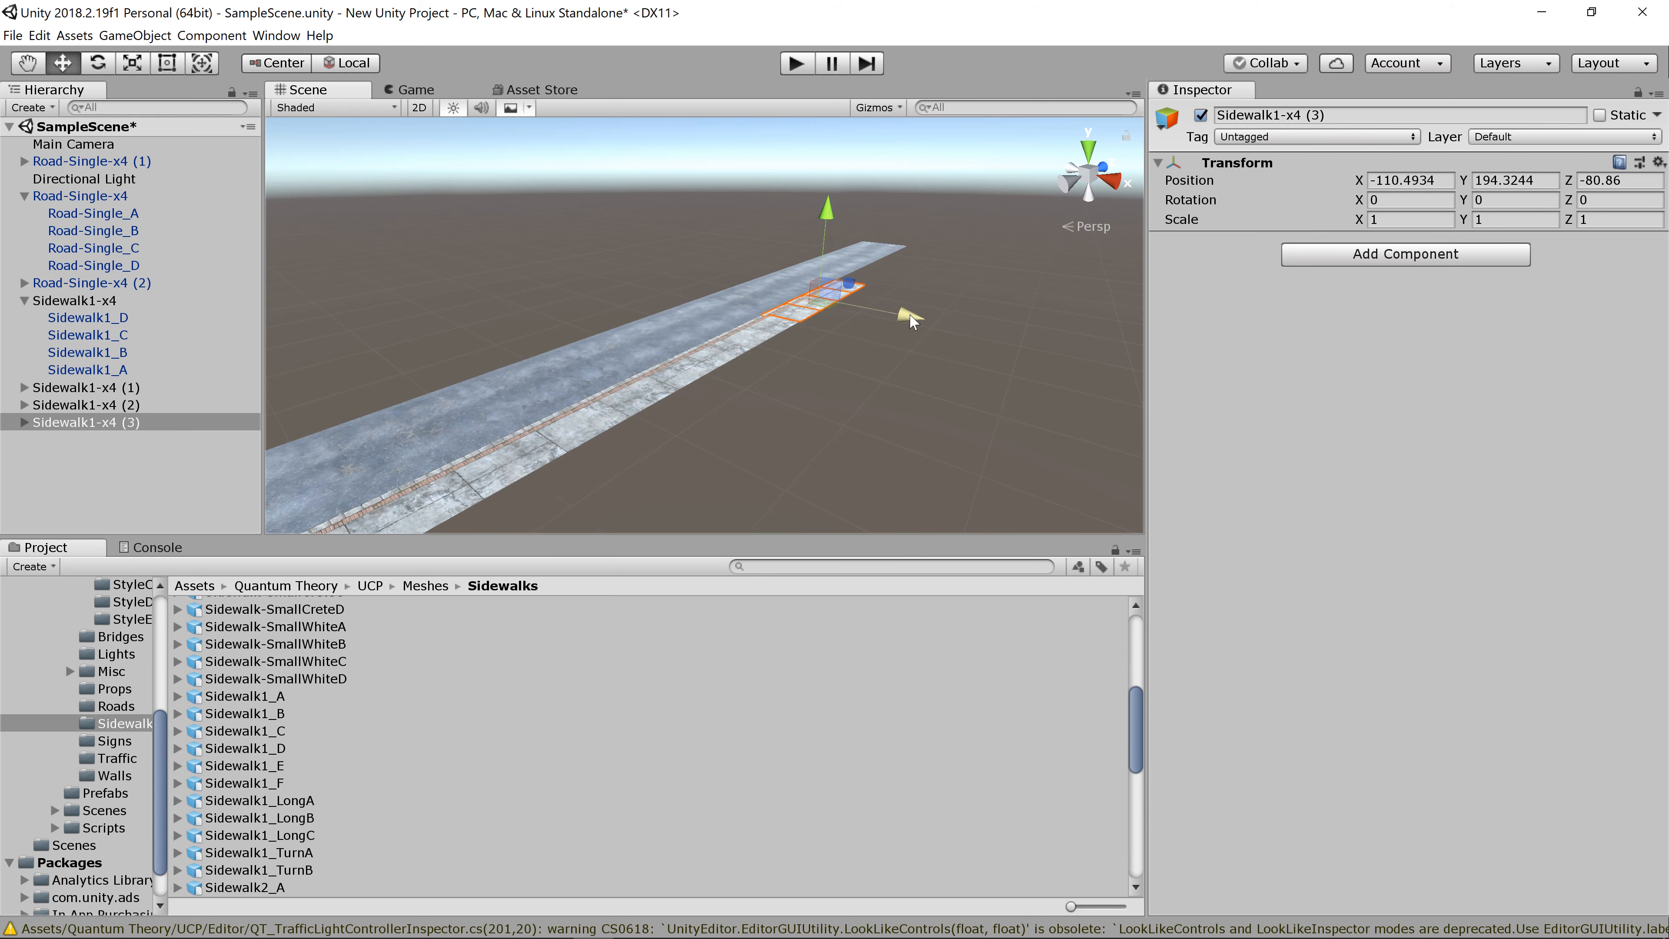
Step: Duplicate the third copy and vertex-snap the new sidewalk group directly after it, at Z -66.86
{"action": "middle_click_drag", "start_coordinate": [871, 355], "coordinate": [780, 405]}
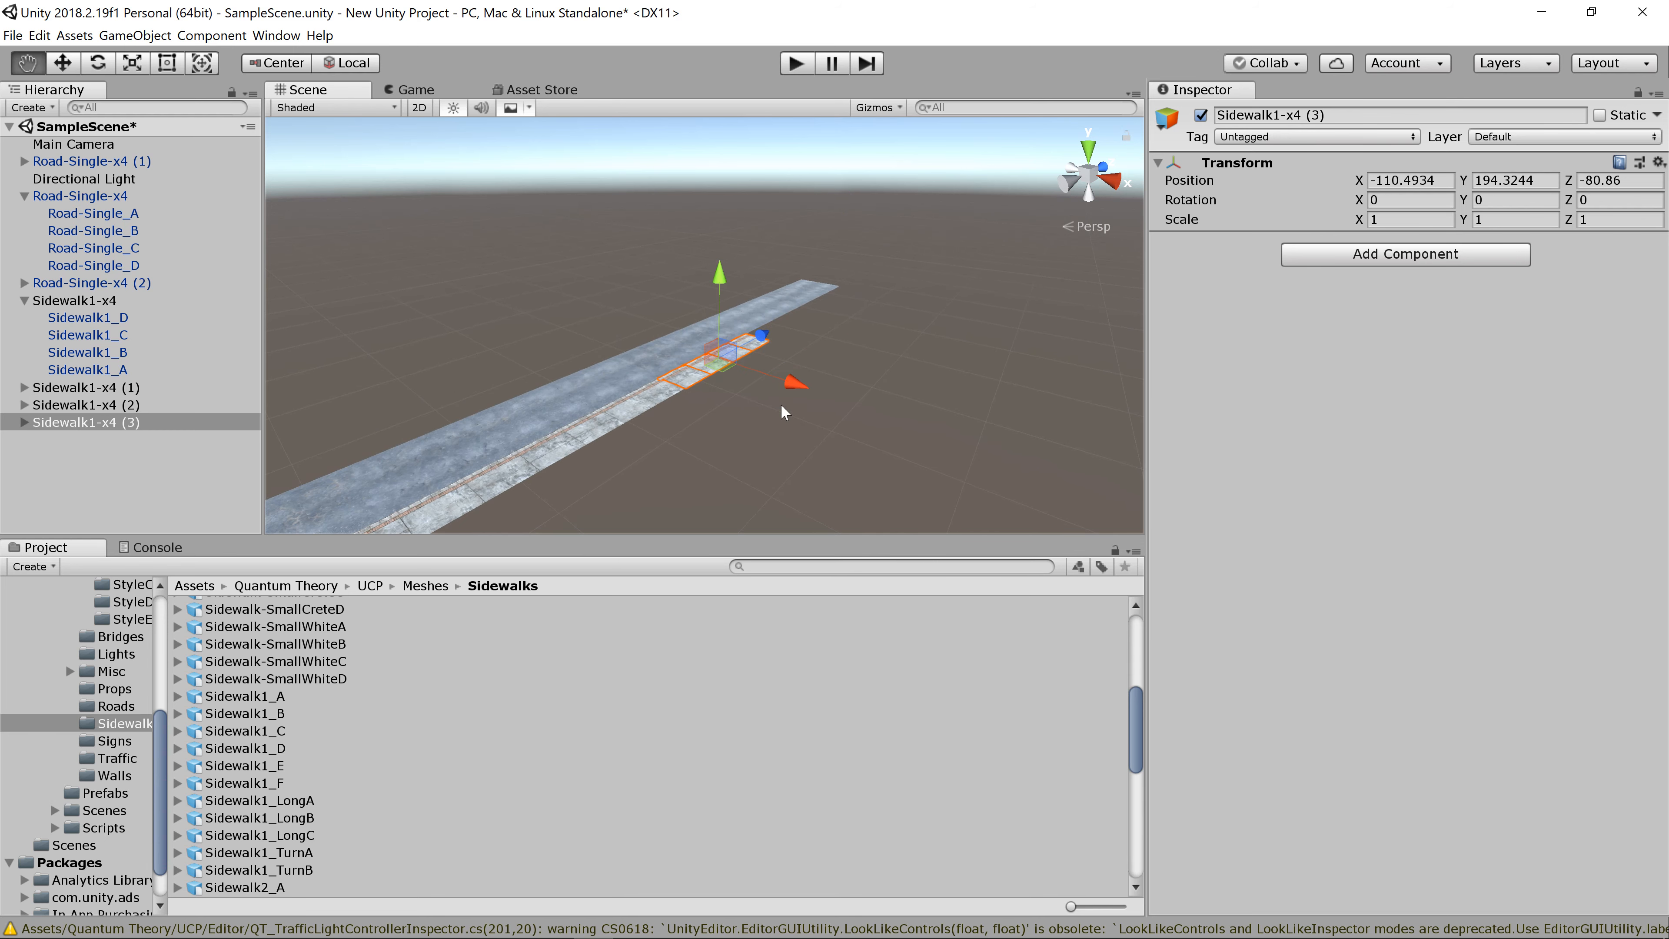
{"action": "key", "text": "w"}
{"action": "key", "text": "ctrl+d"}
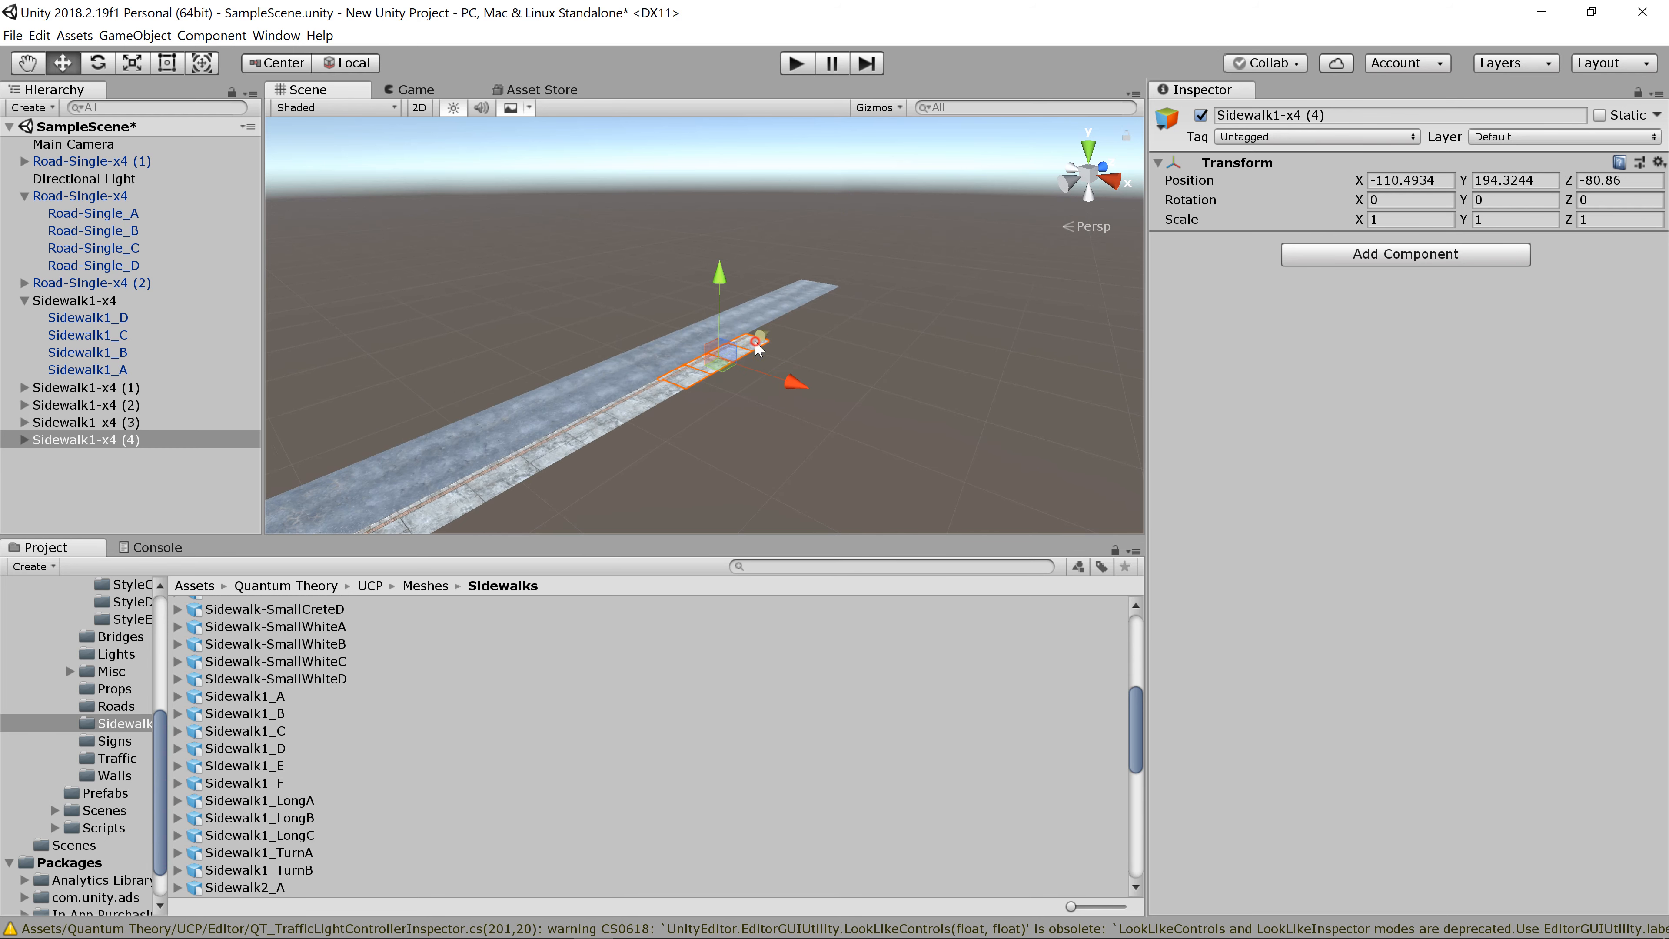
{"action": "left_click_drag", "start_coordinate": [756, 342], "coordinate": [859, 312]}
{"action": "scroll", "coordinate": [859, 312], "scroll_direction": "up", "scroll_amount": 5}
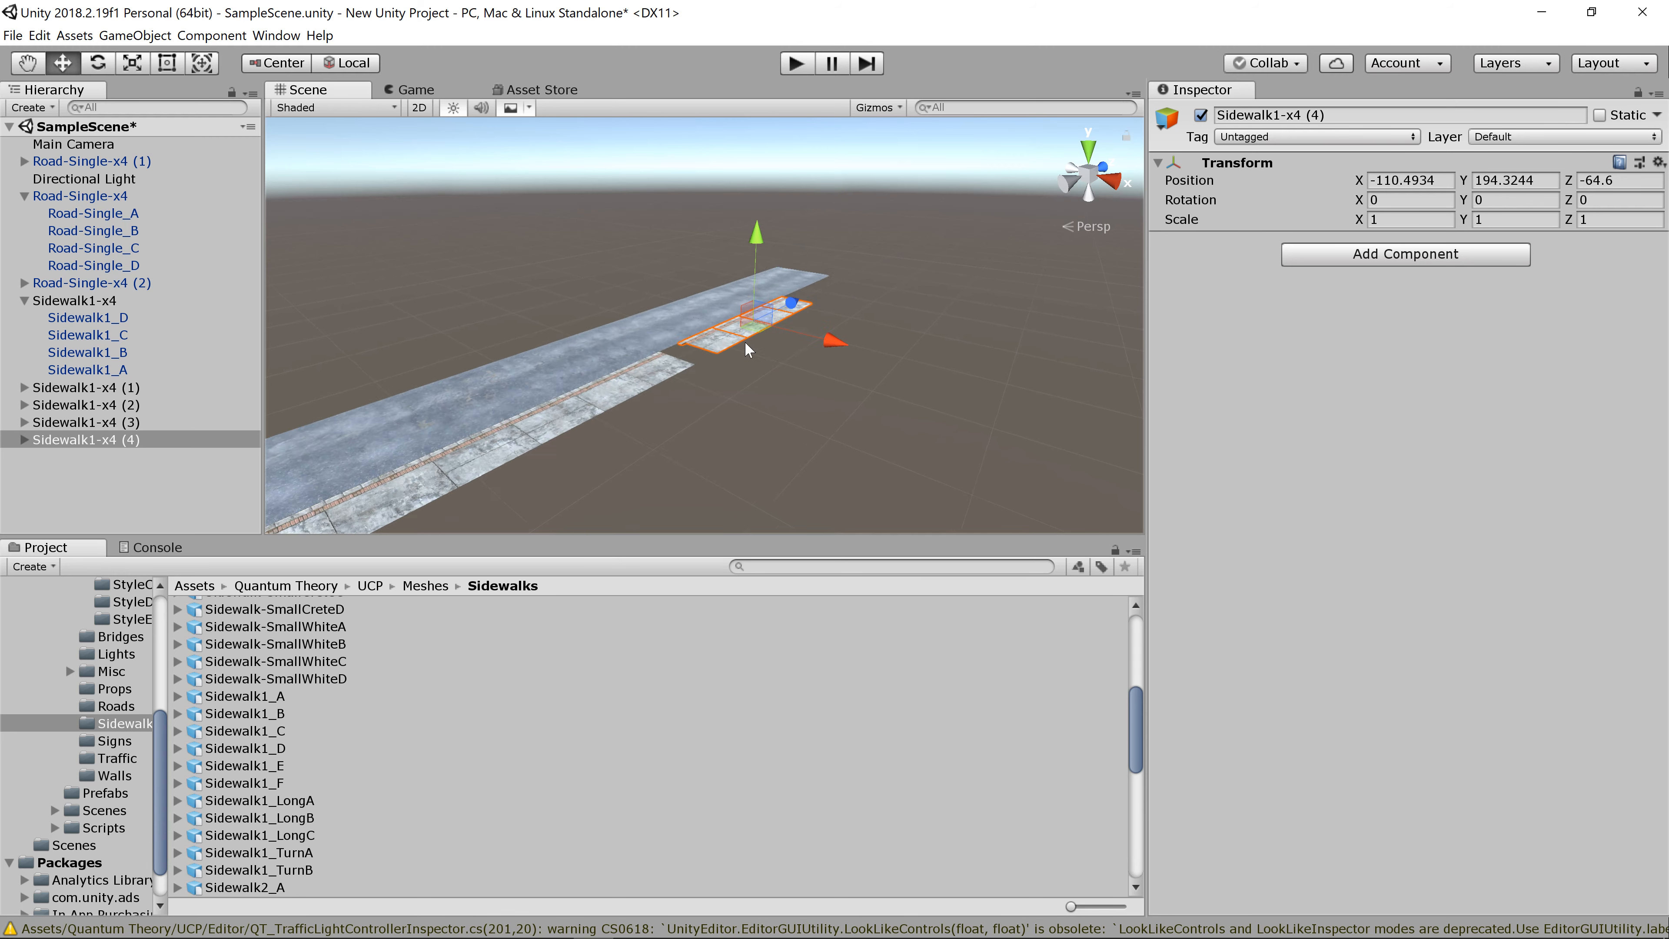
{"action": "scroll", "coordinate": [745, 343], "scroll_direction": "up", "scroll_amount": 3}
{"action": "key", "text": "v"}
{"action": "left_click_drag", "start_coordinate": [619, 389], "coordinate": [554, 415]}
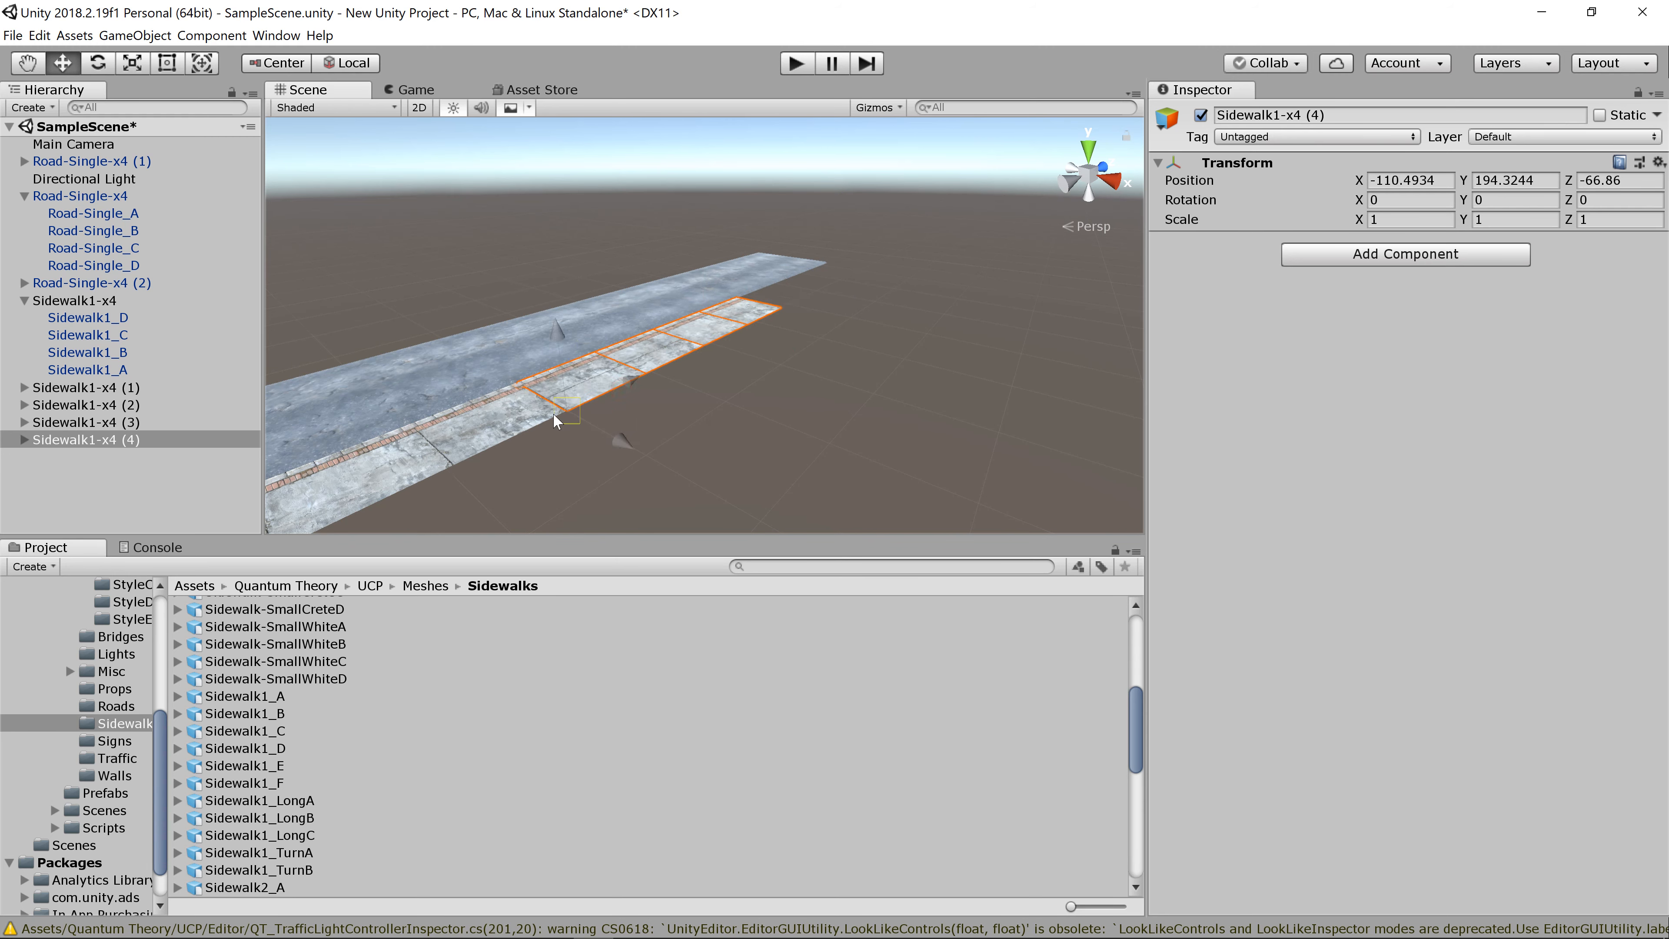
Step: Add a fifth copy of the sidewalk group at the road's far end, vertex-snapped to the previous one at Z -52.86
{"action": "key", "text": "ctrl+d"}
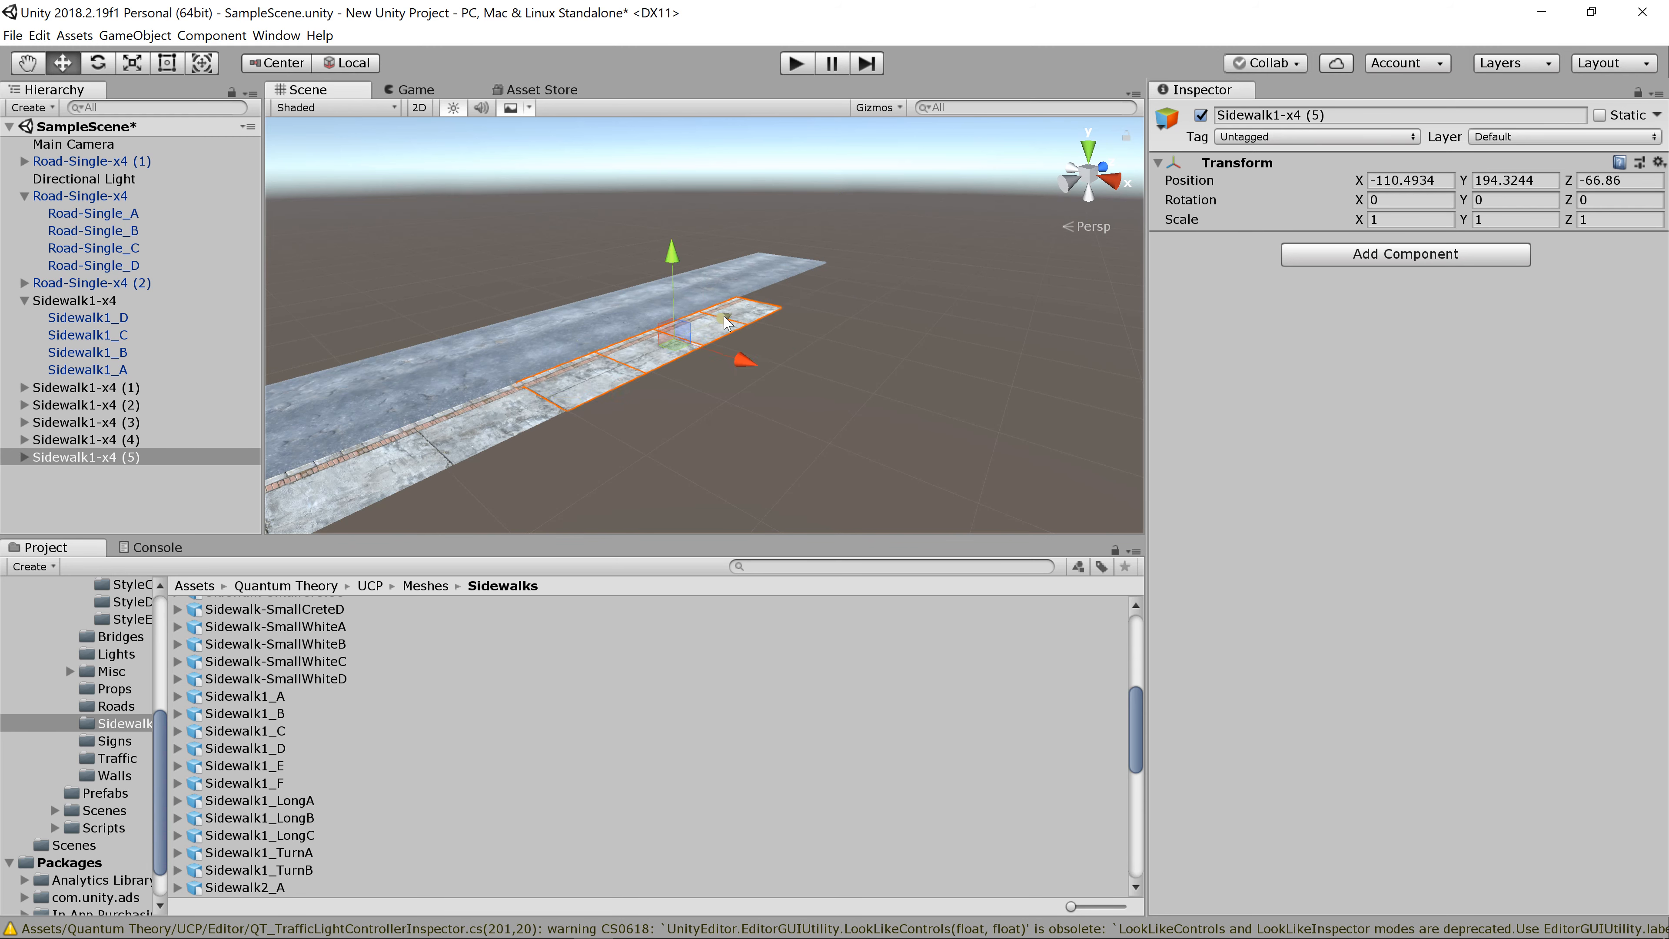
{"action": "left_click_drag", "start_coordinate": [722, 317], "coordinate": [959, 255]}
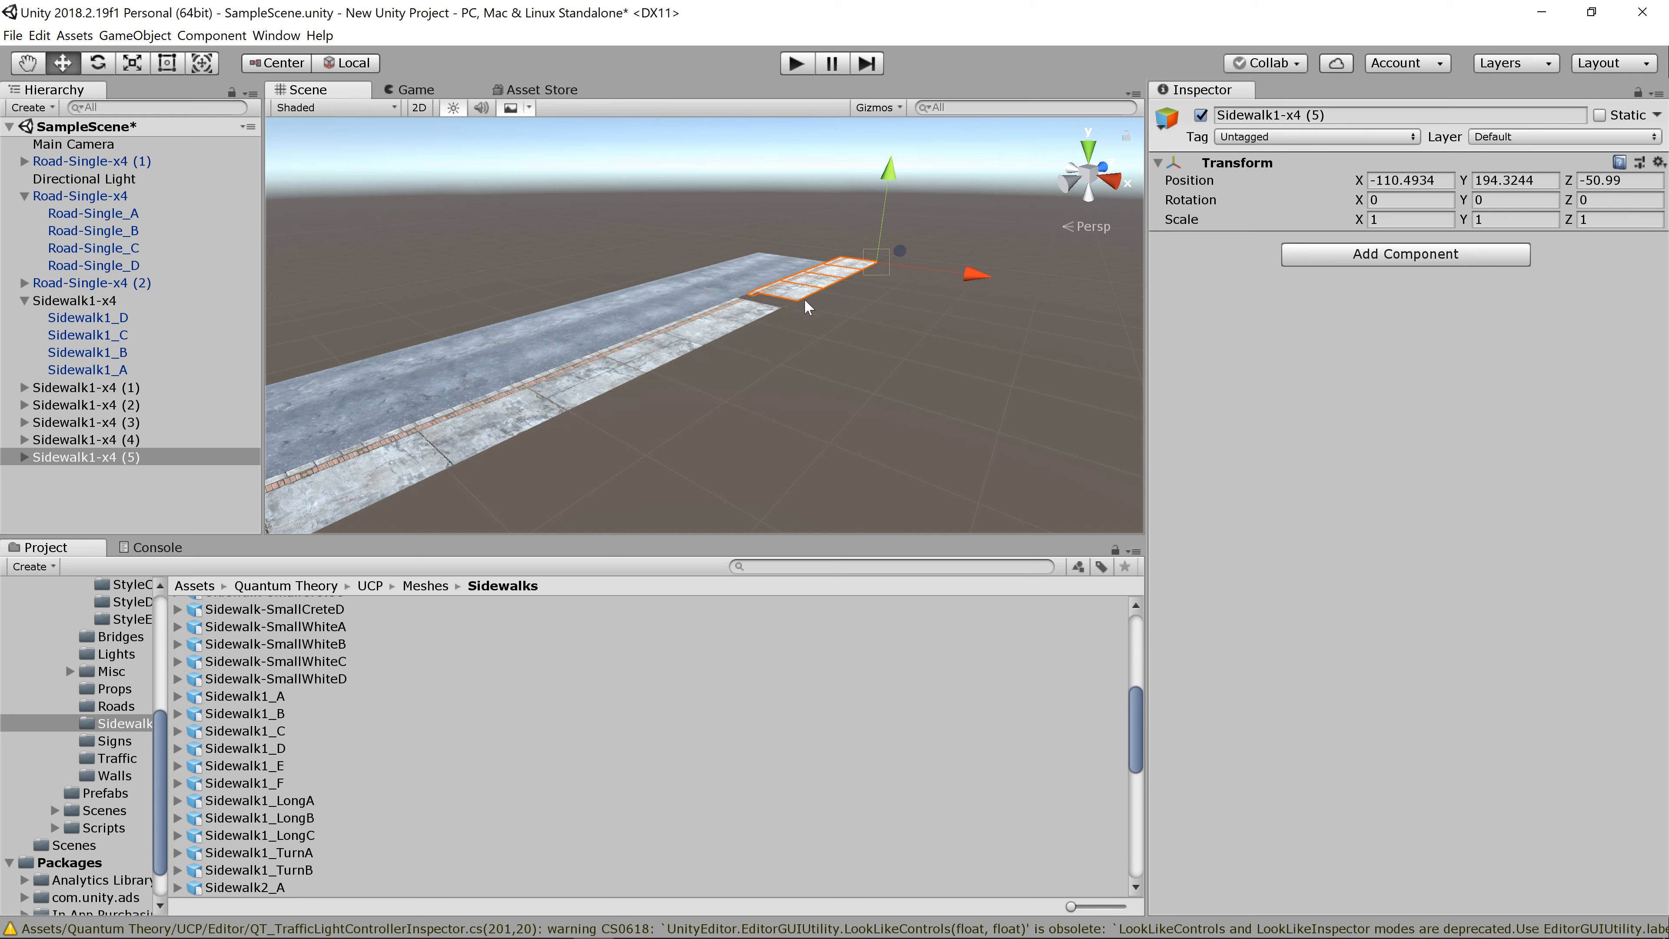
{"action": "key", "text": "v"}
{"action": "mouse_move", "coordinate": [800, 301]}
{"action": "left_mouse_down"}
{"action": "mouse_move", "coordinate": [770, 329]}
{"action": "mouse_move", "coordinate": [827, 309]}
{"action": "mouse_move", "coordinate": [790, 313]}
{"action": "left_mouse_up"}
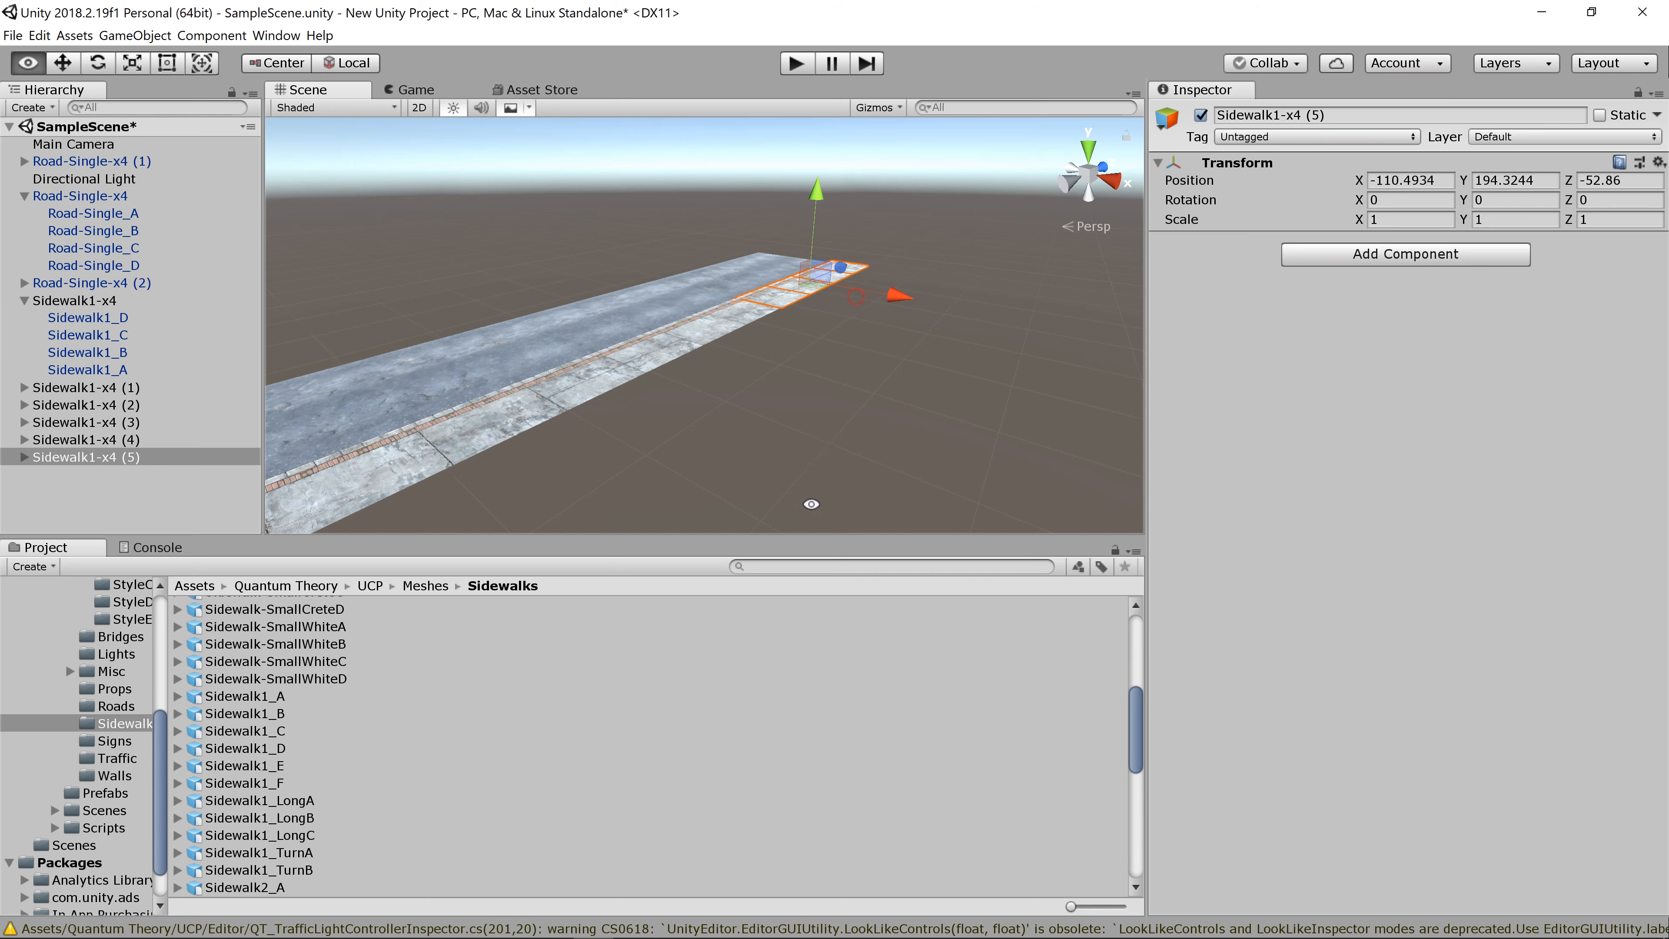
Step: Examine from several angles how the last sidewalk tile lines up with the final Road-Single_D at the street's far end
{"action": "left_click_drag", "start_coordinate": [804, 503], "coordinate": [914, 379], "text": "alt"}
{"action": "middle_click_drag", "start_coordinate": [786, 382], "coordinate": [591, 477]}
{"action": "scroll", "coordinate": [781, 264], "scroll_direction": "up", "scroll_amount": 8}
{"action": "scroll", "coordinate": [747, 184], "scroll_direction": "up", "scroll_amount": 3}
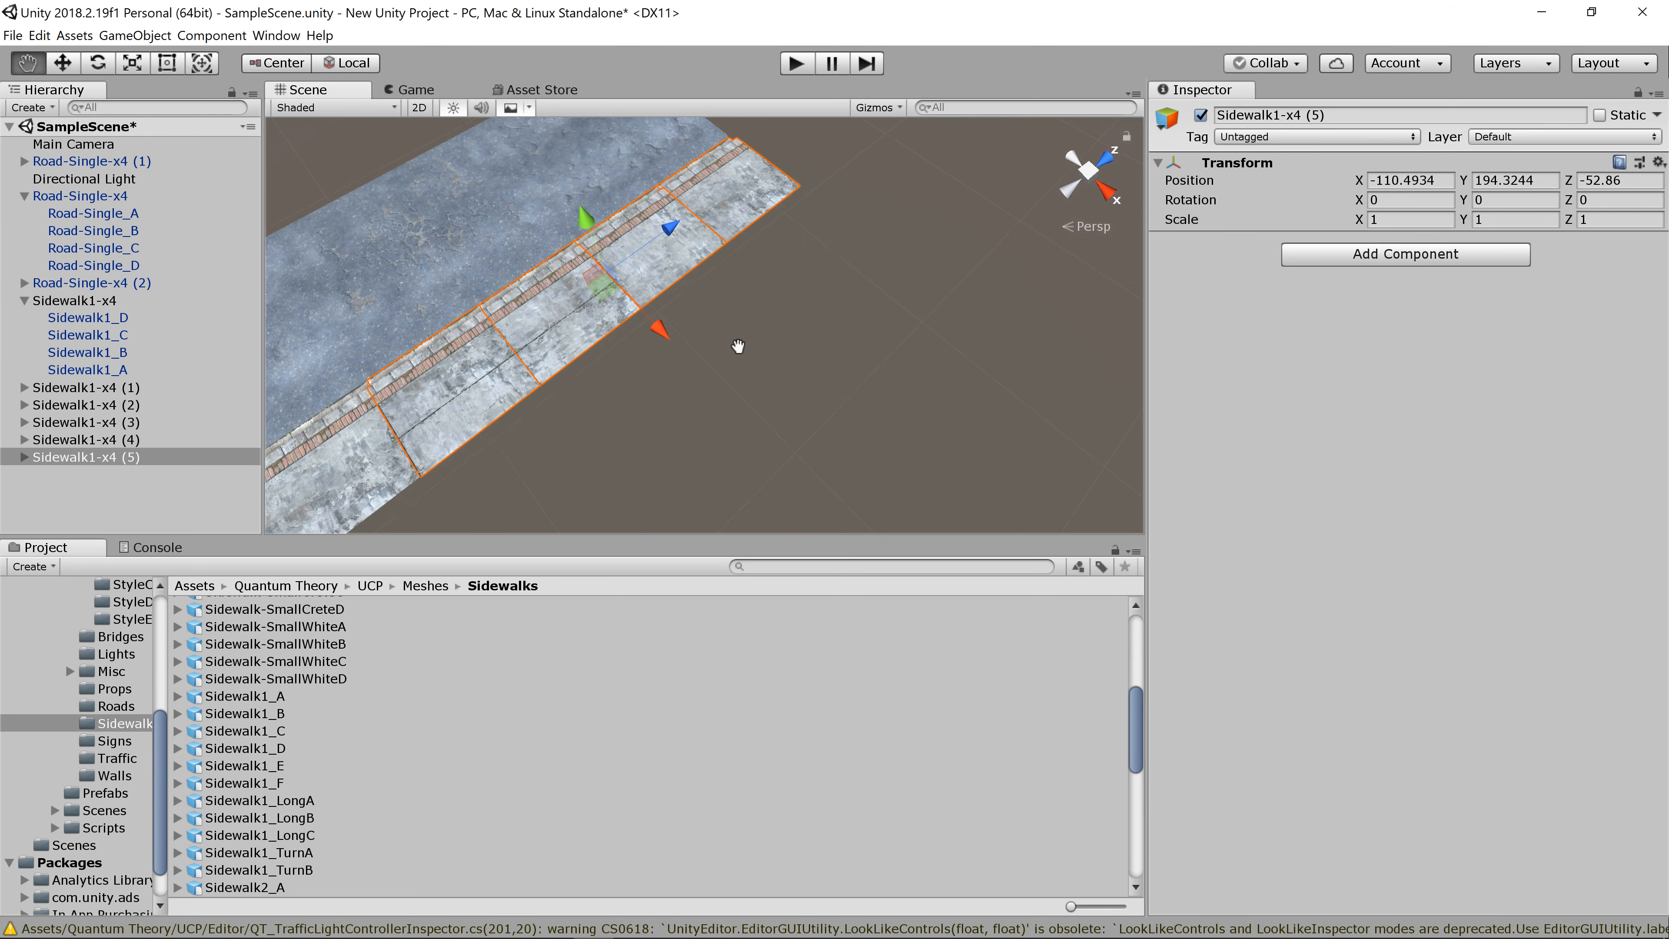
{"action": "middle_click_drag", "start_coordinate": [737, 343], "coordinate": [733, 459]}
{"action": "scroll", "coordinate": [751, 188], "scroll_direction": "up", "scroll_amount": 8}
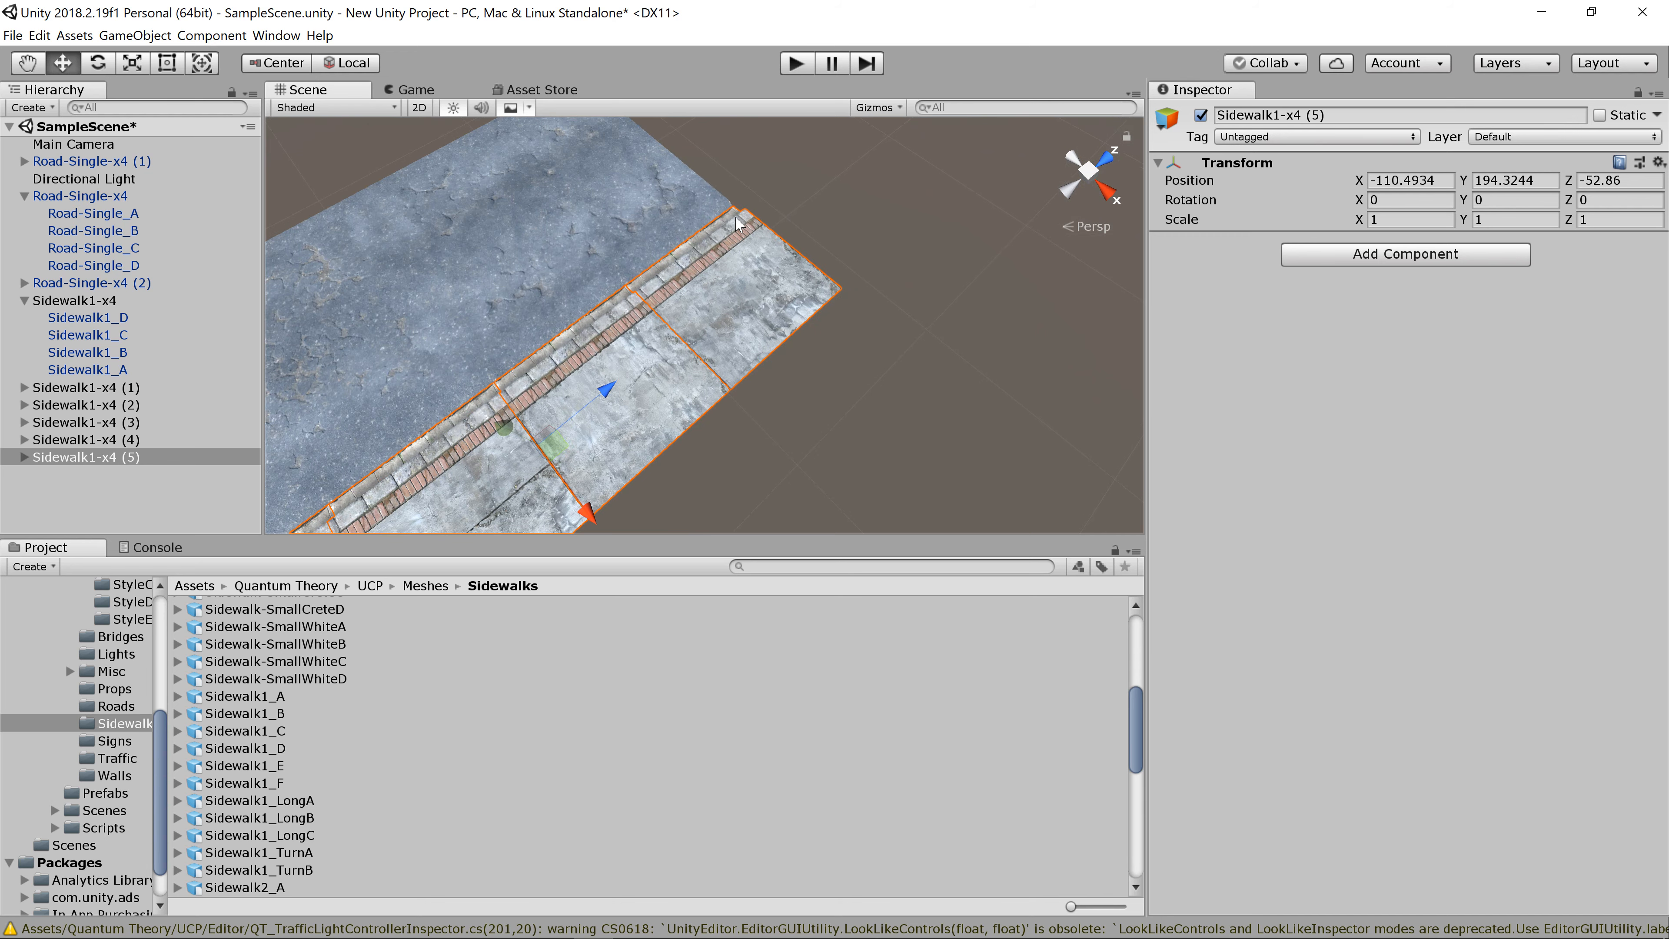
{"action": "left_click", "coordinate": [657, 190]}
{"action": "left_click", "coordinate": [657, 191]}
{"action": "key", "text": "f"}
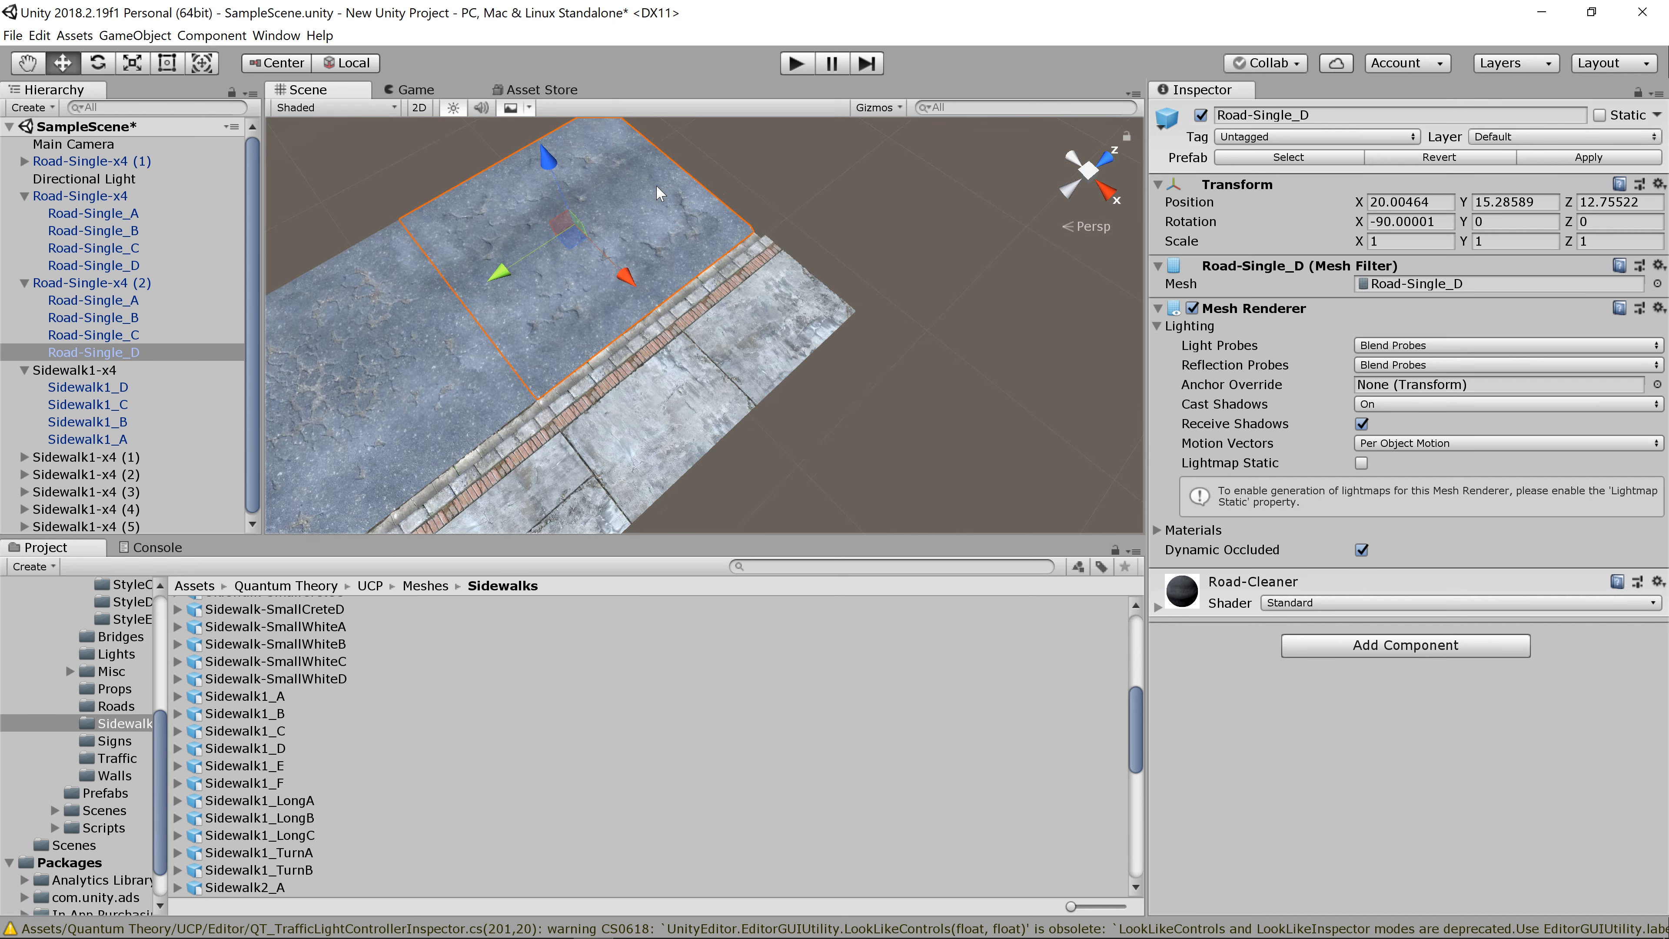
{"action": "left_click_drag", "start_coordinate": [913, 428], "coordinate": [519, 395], "text": "alt"}
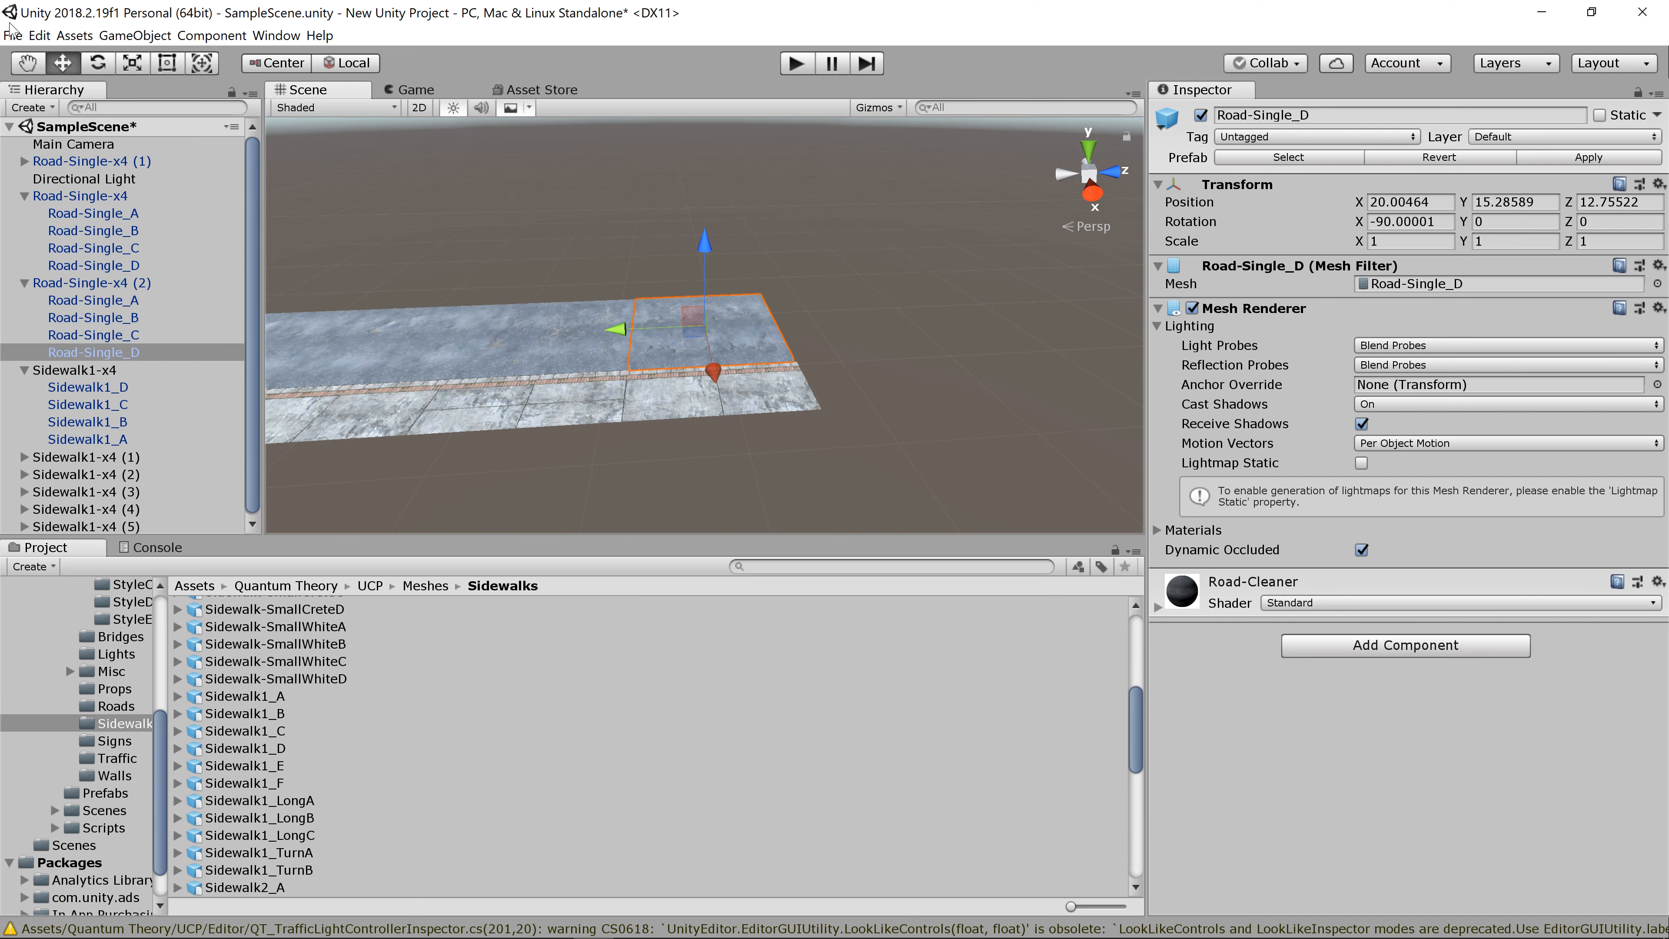
Step: Save the scene with the completed sidewalk row, and save the project
{"action": "left_click", "coordinate": [12, 35]}
{"action": "left_click", "coordinate": [58, 100]}
{"action": "left_click", "coordinate": [12, 35]}
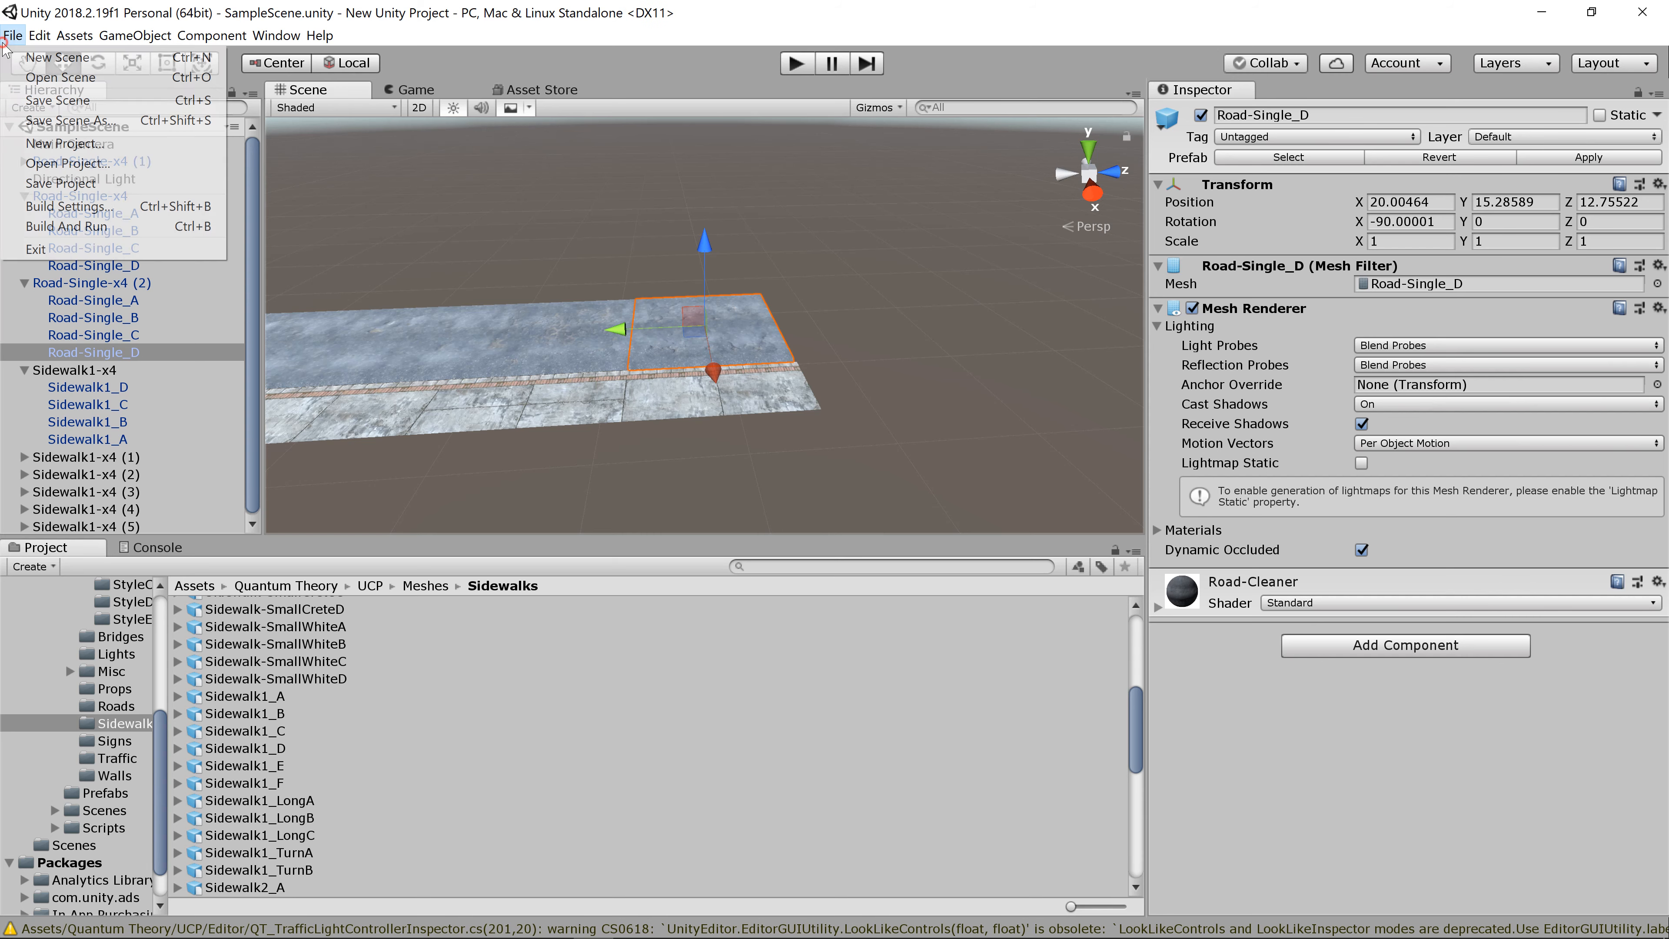
{"action": "left_click", "coordinate": [22, 177]}
Step: Frame the first Sidewalk1_A tile and view the street lengthwise from its starting end
{"action": "scroll", "coordinate": [677, 443], "scroll_direction": "down", "scroll_amount": 10}
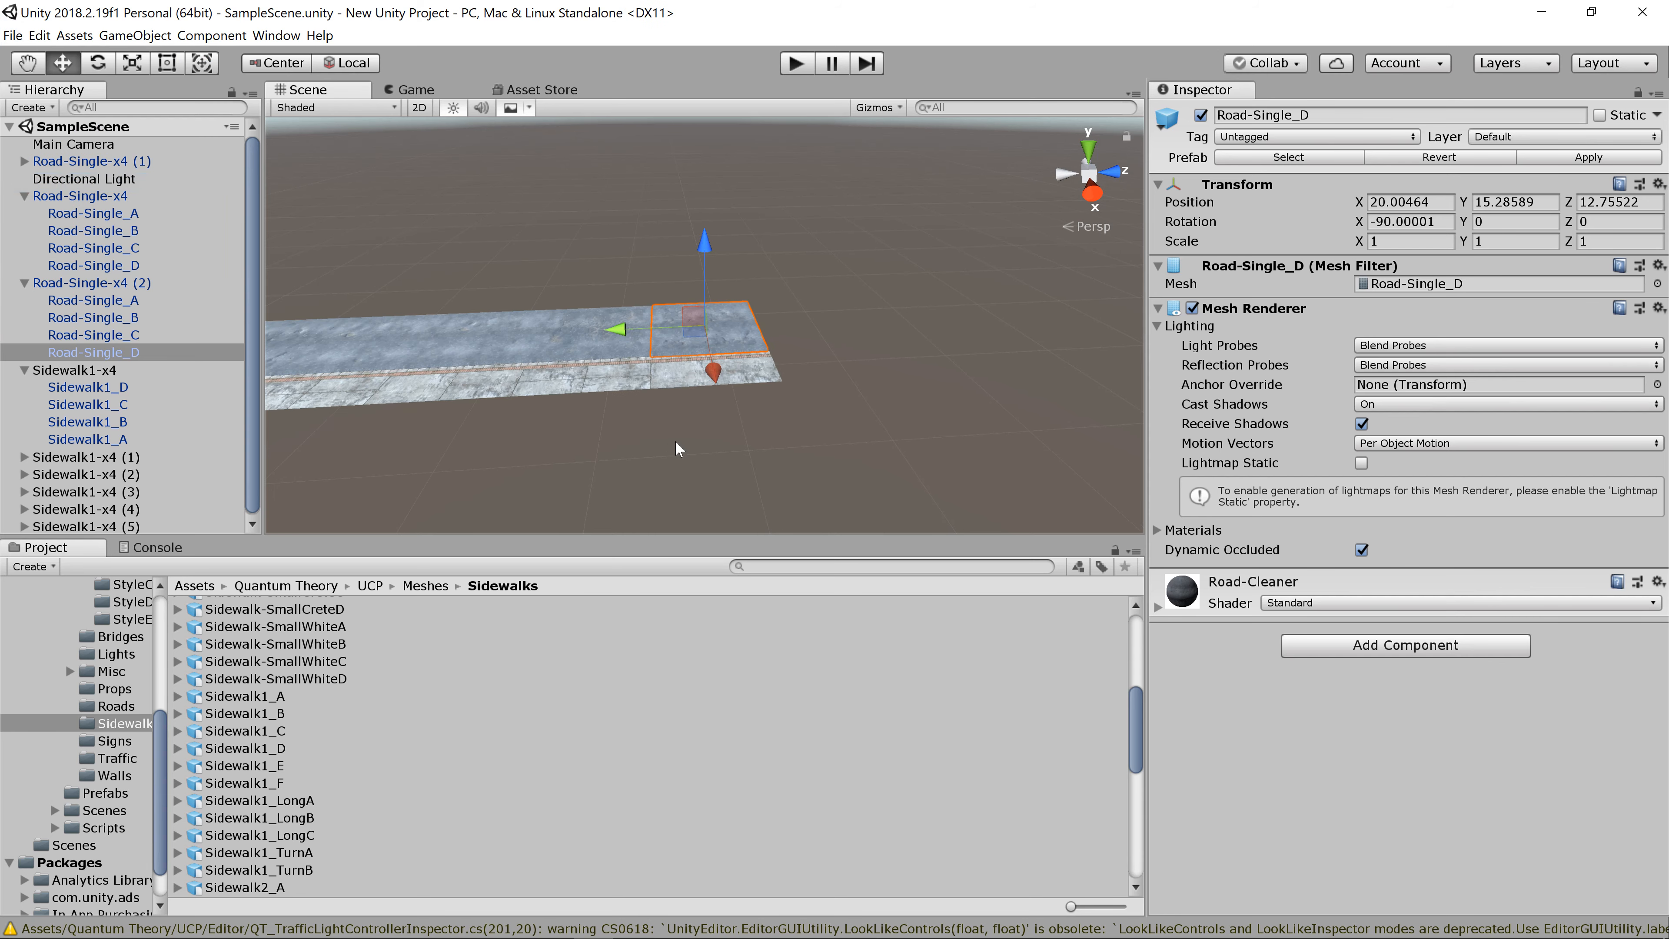
{"action": "scroll", "coordinate": [676, 443], "scroll_direction": "down", "scroll_amount": 3}
{"action": "middle_click_drag", "start_coordinate": [664, 432], "coordinate": [874, 424]}
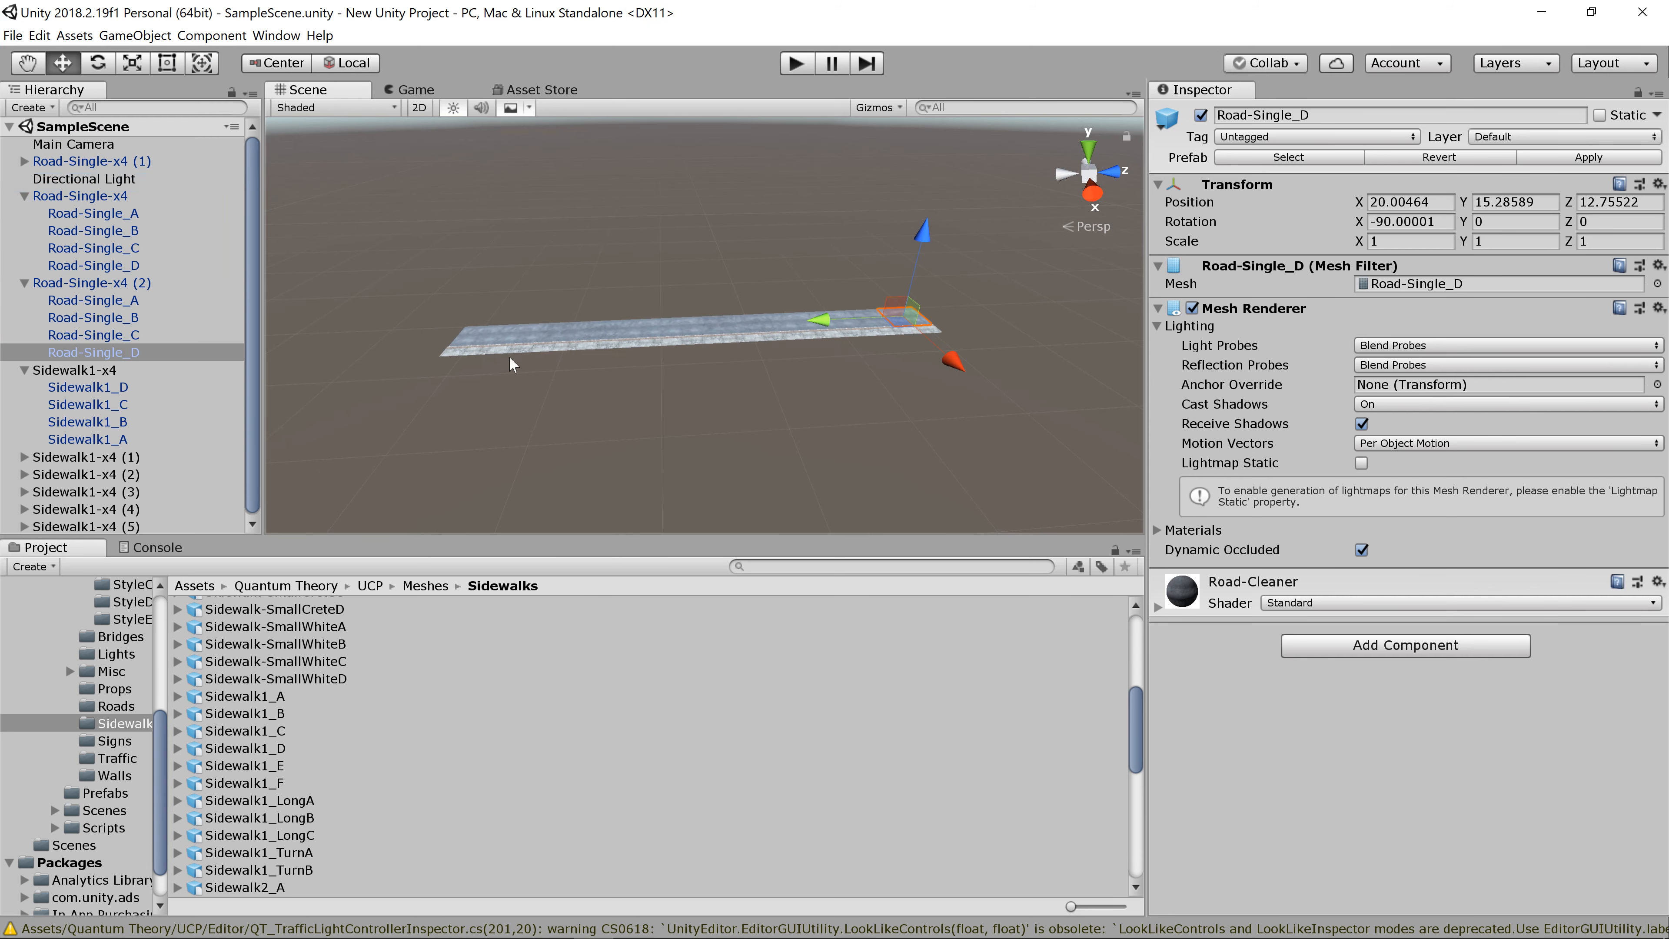
{"action": "left_click", "coordinate": [459, 357]}
{"action": "key", "text": "f"}
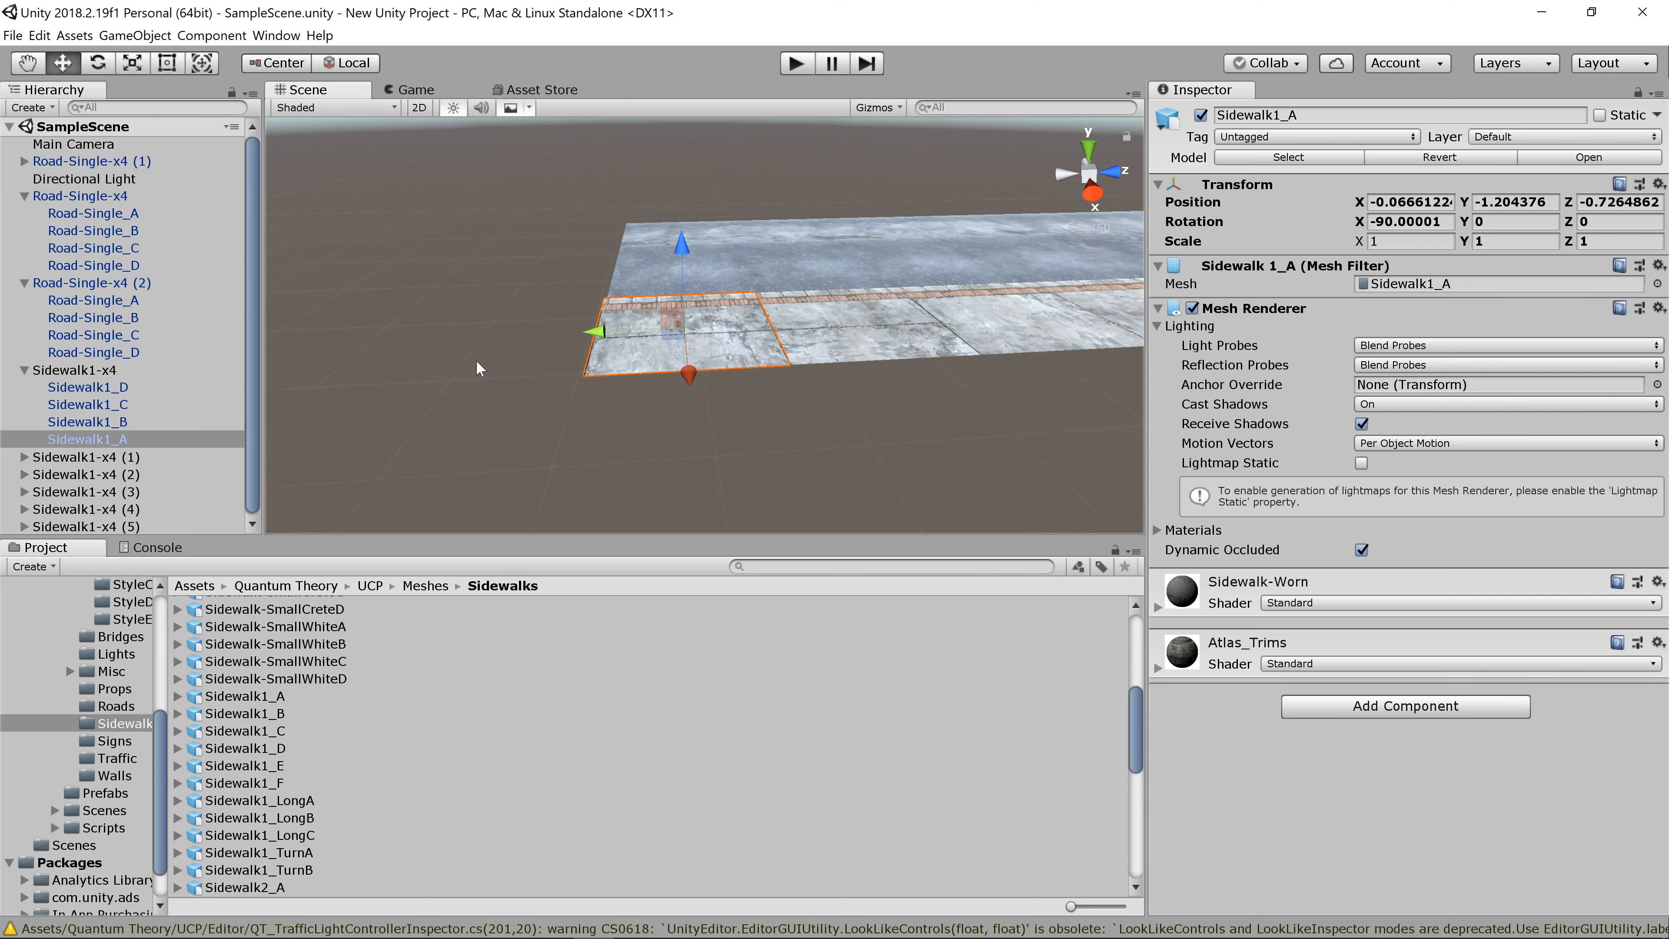
{"action": "left_click_drag", "start_coordinate": [503, 466], "coordinate": [926, 451], "text": "alt"}
{"action": "scroll", "coordinate": [927, 452], "scroll_direction": "down", "scroll_amount": 4}
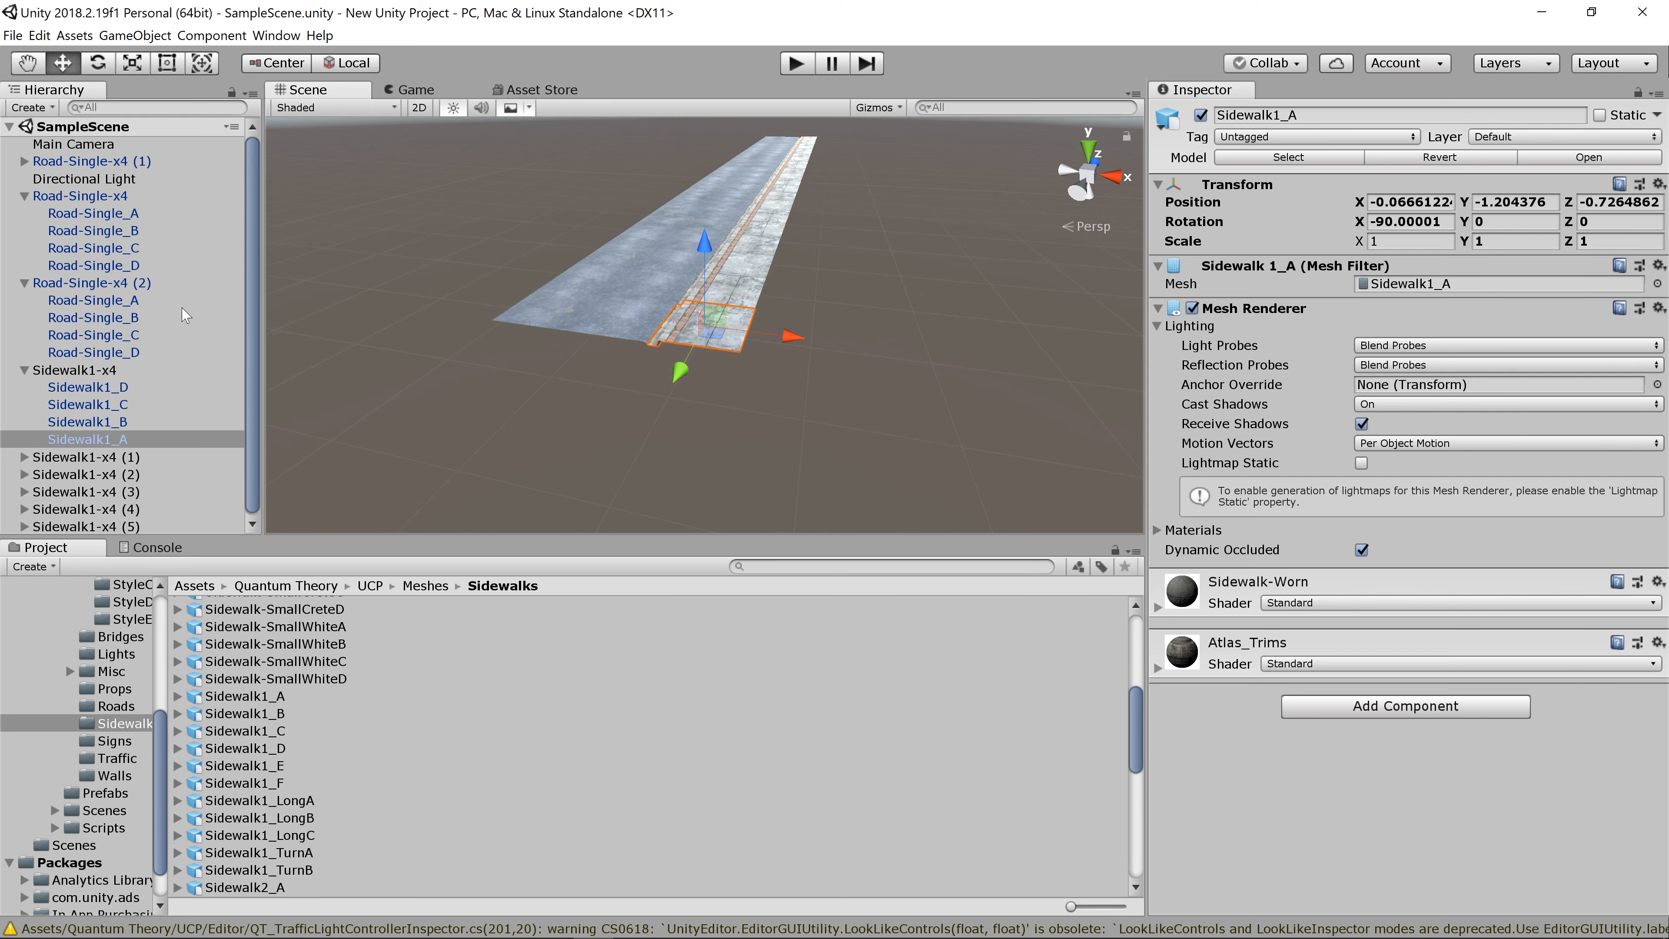
Step: Open the StyleA architecture meshes and place StyleA-Building1 in the scene near the street's starting end
{"action": "scroll", "coordinate": [110, 672], "scroll_direction": "up", "scroll_amount": 2}
{"action": "left_click", "coordinate": [110, 617]}
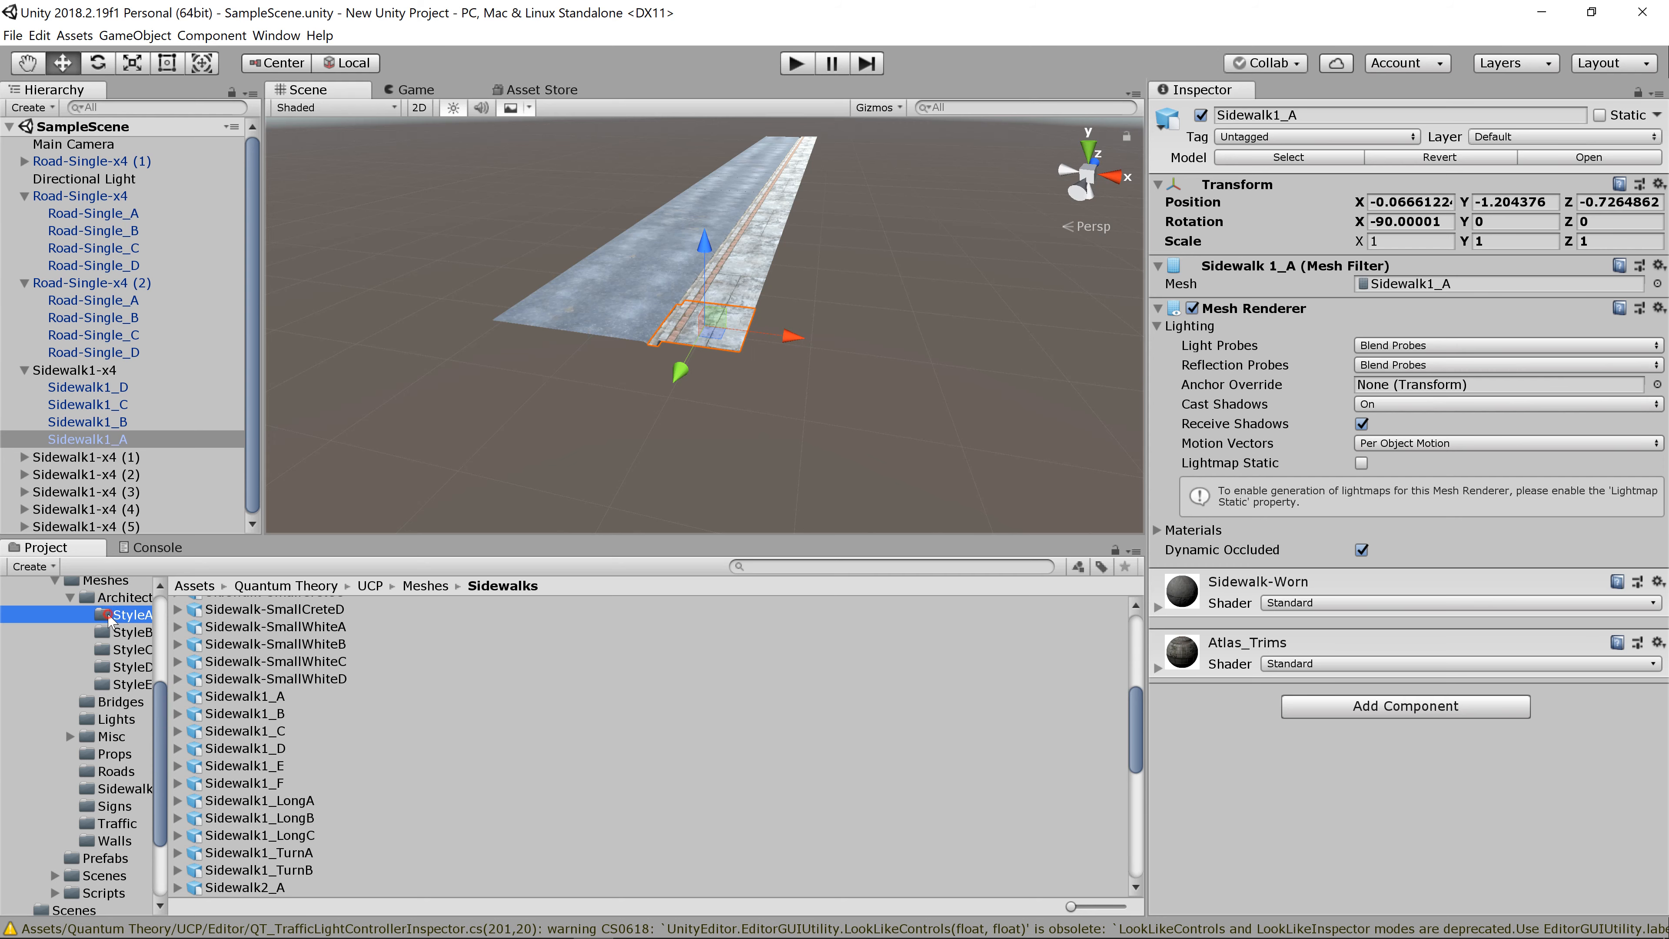
{"action": "scroll", "coordinate": [257, 675], "scroll_direction": "up", "scroll_amount": 3}
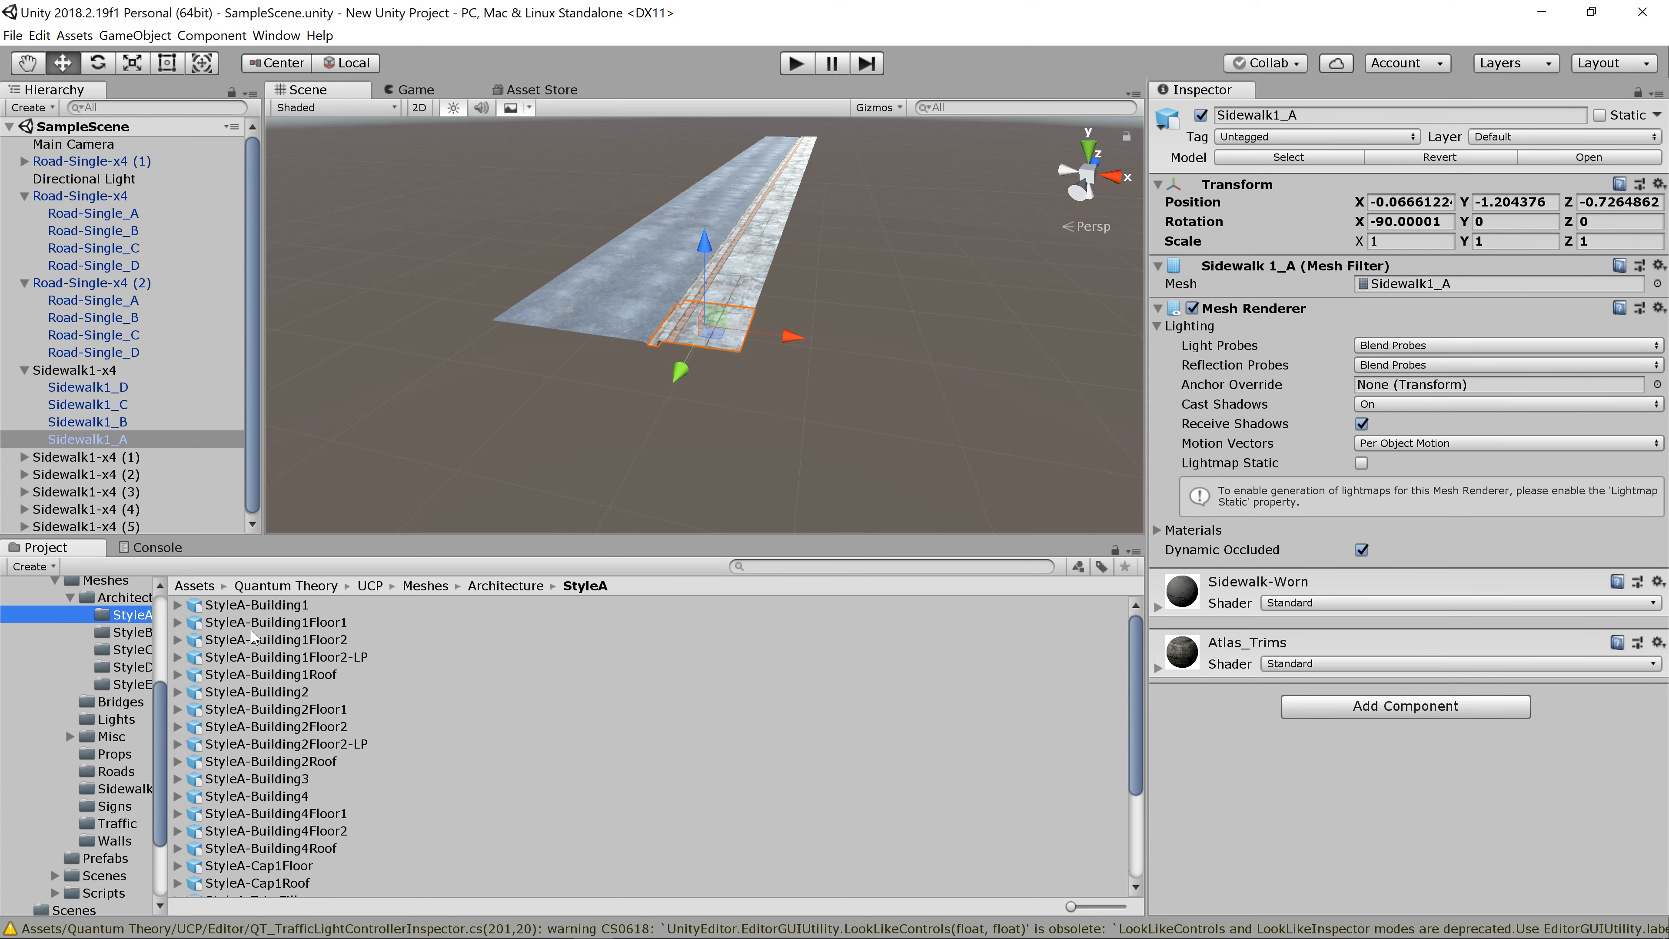
{"action": "left_click", "coordinate": [257, 605]}
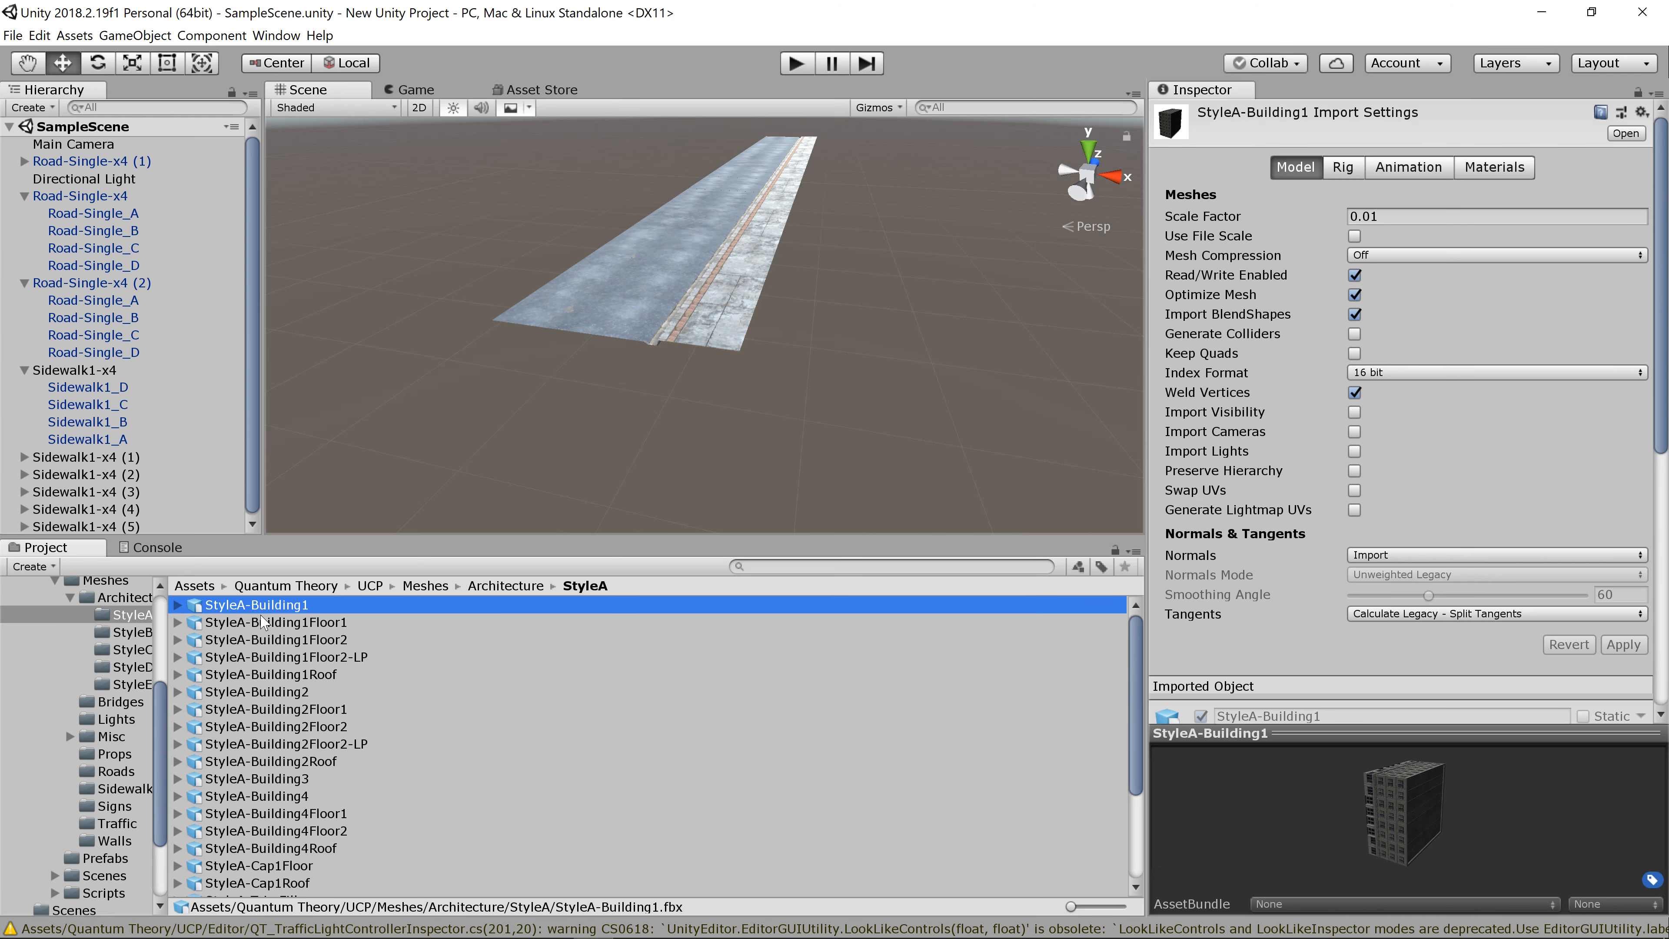
{"action": "left_click_drag", "start_coordinate": [284, 605], "coordinate": [1055, 320]}
{"action": "key", "text": "f"}
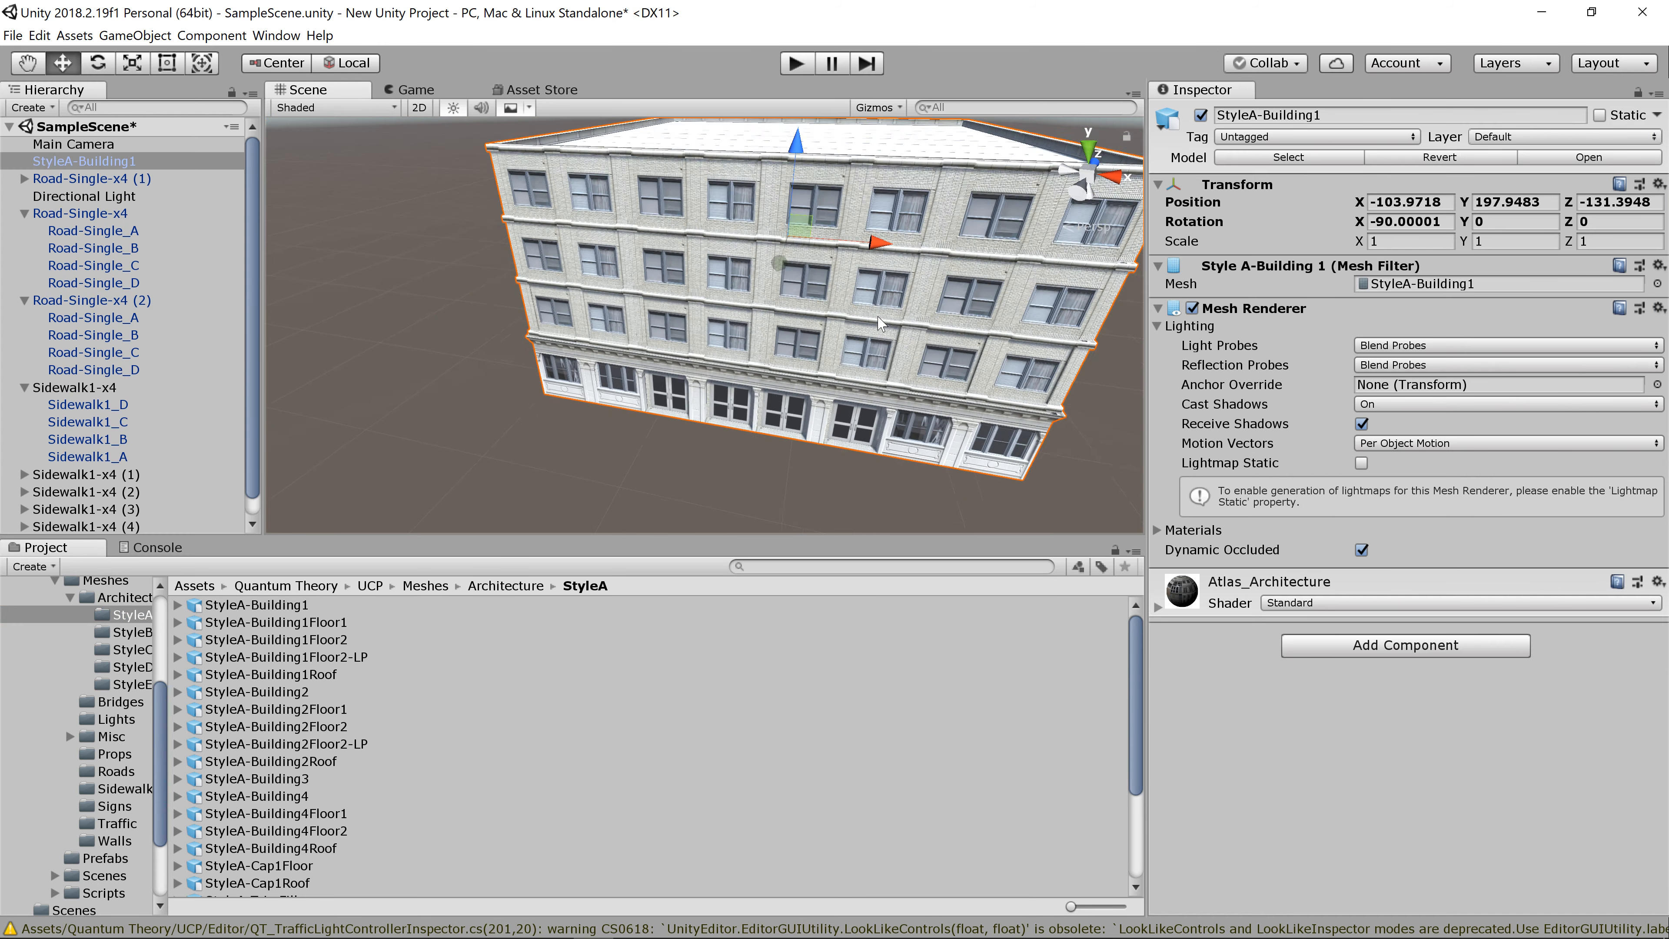
Step: Vertex-snap the building's bottom corner to the sidewalk's outer end corner, at X -96.56, Y 193.37, Z -113.09
{"action": "left_click_drag", "start_coordinate": [818, 318], "coordinate": [821, 278], "text": "alt"}
{"action": "scroll", "coordinate": [789, 296], "scroll_direction": "up", "scroll_amount": 10}
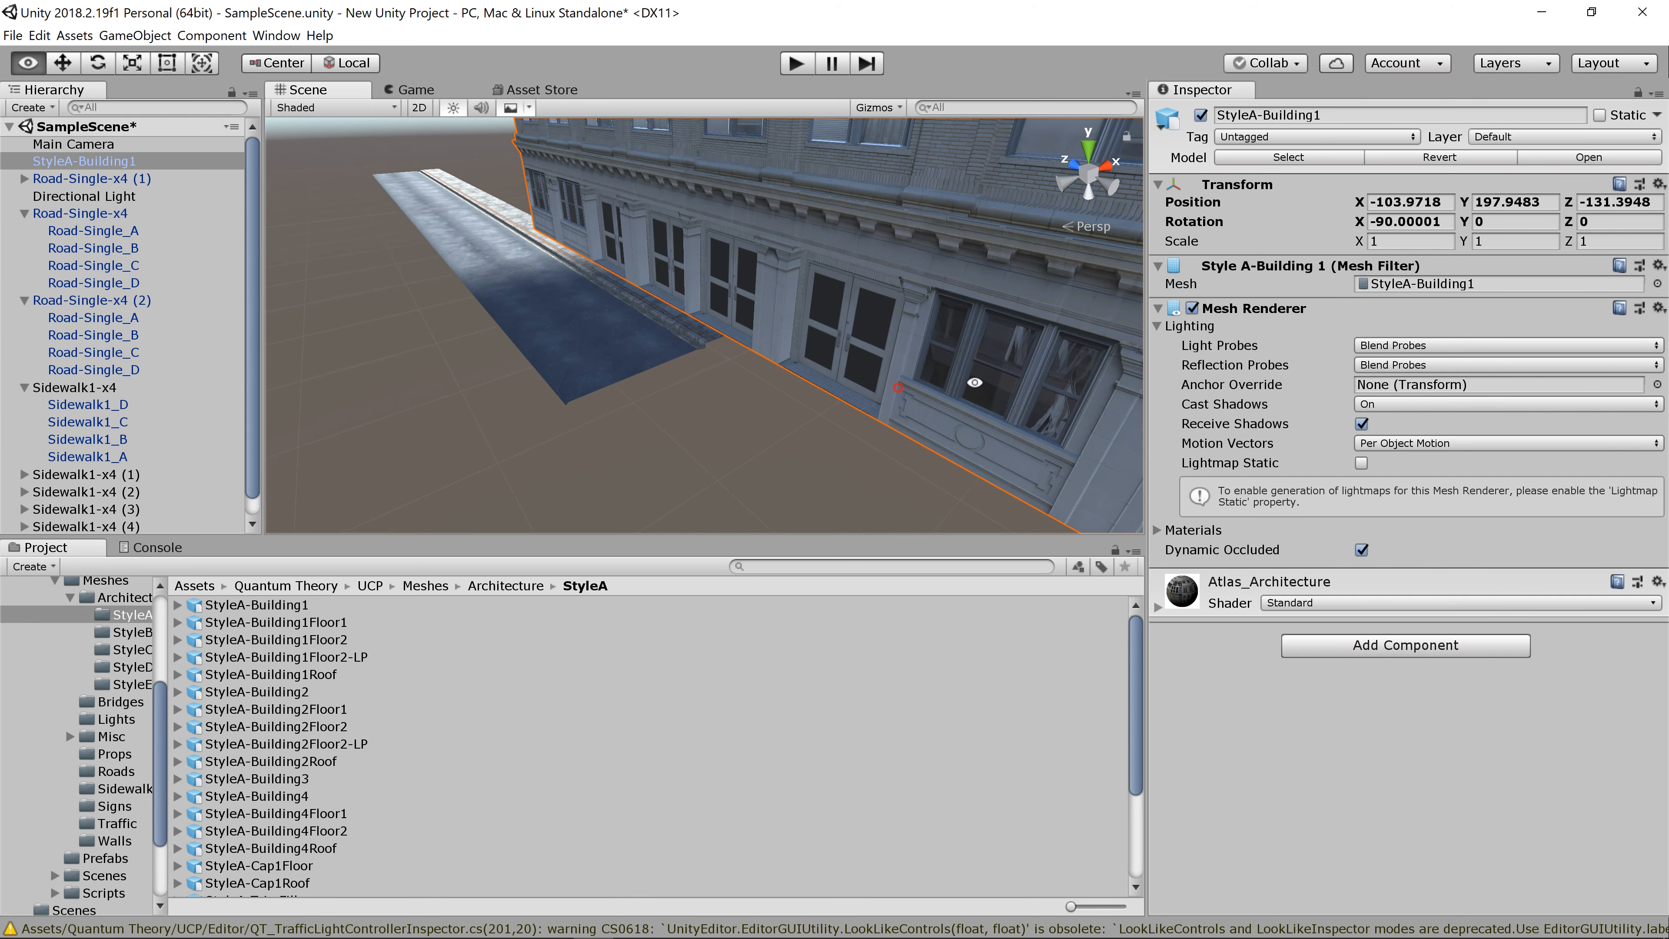
{"action": "left_click_drag", "start_coordinate": [705, 362], "coordinate": [776, 375], "text": "alt"}
{"action": "scroll", "coordinate": [776, 374], "scroll_direction": "down", "scroll_amount": 10}
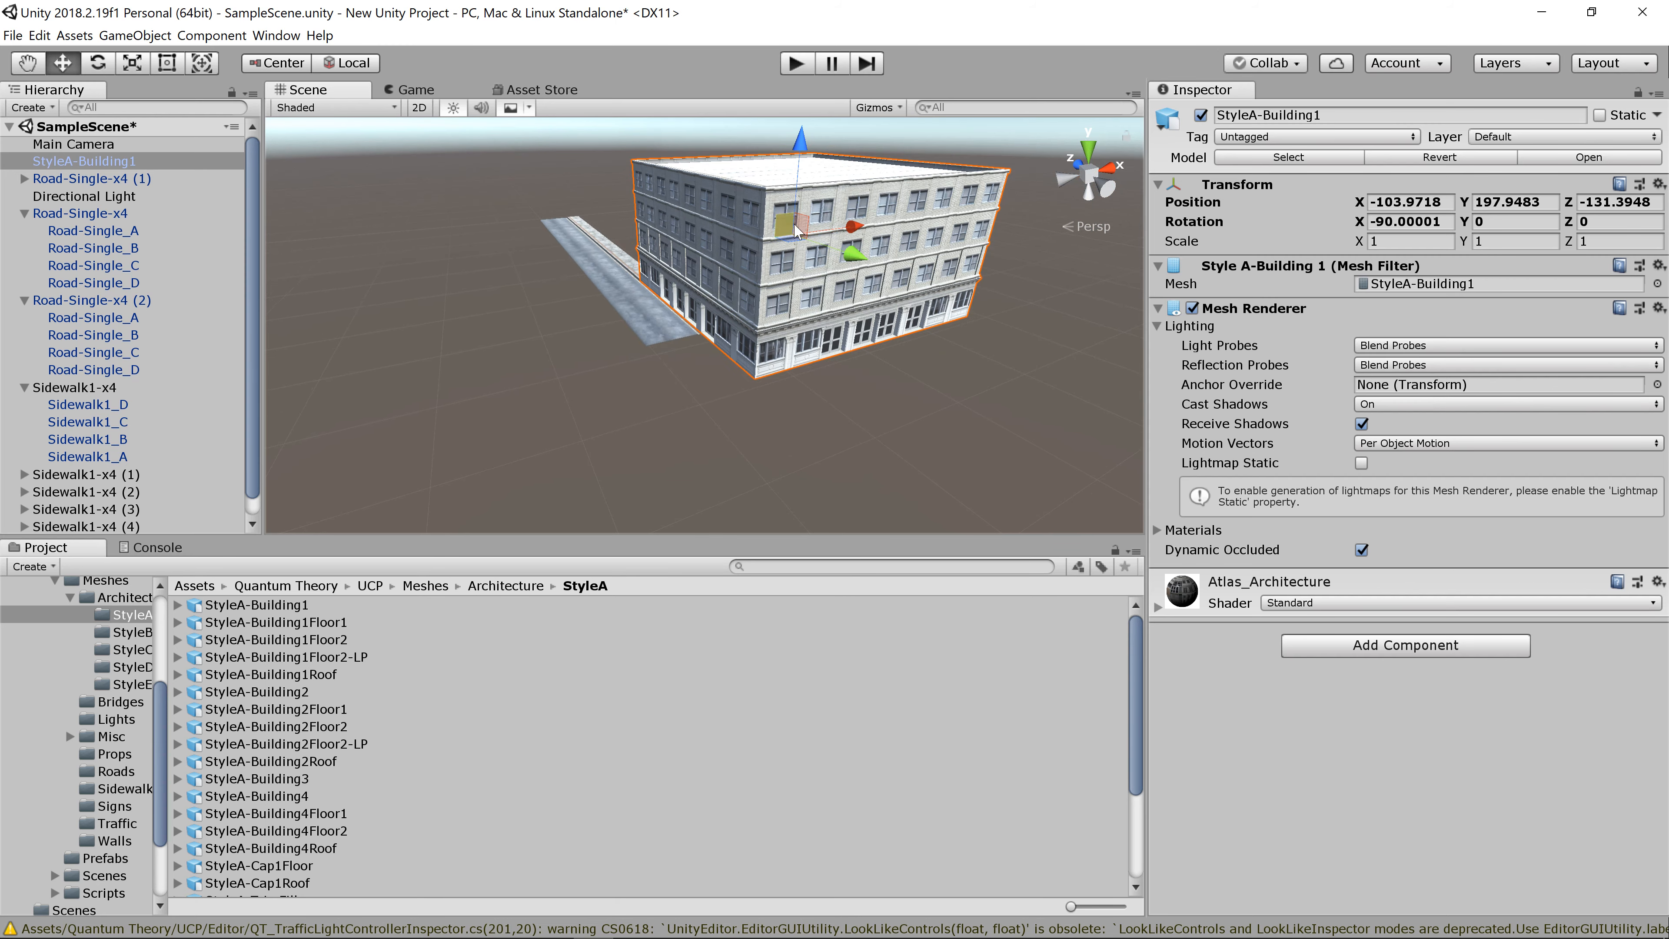
{"action": "left_click_drag", "start_coordinate": [813, 193], "coordinate": [746, 176]}
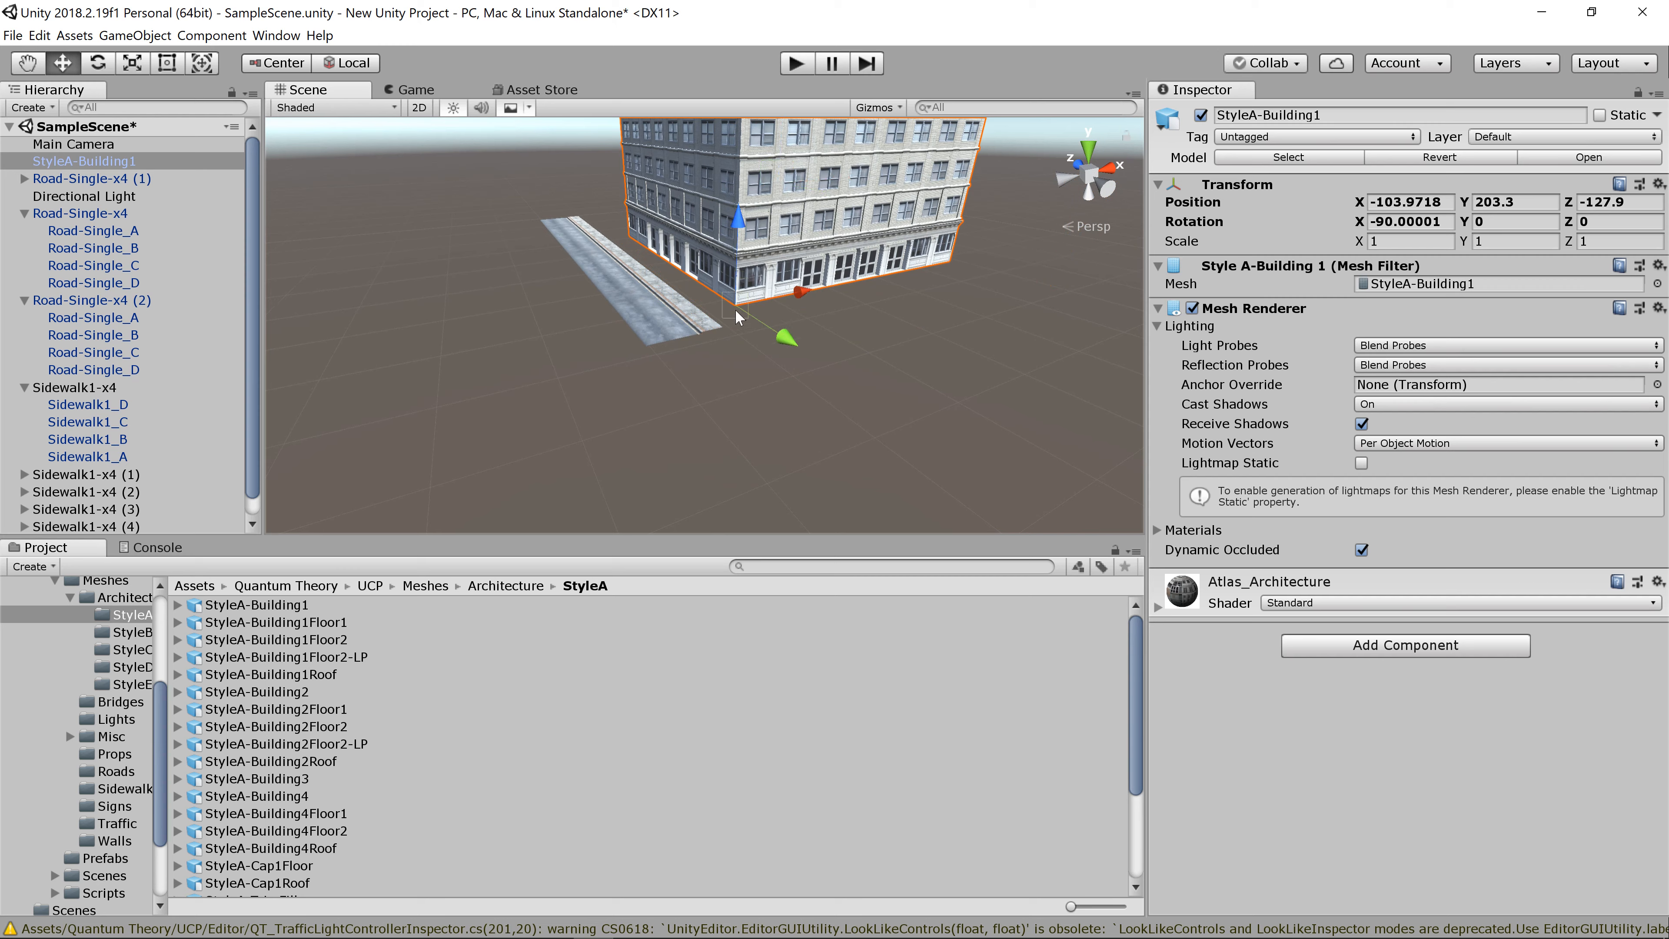
{"action": "left_click_drag", "start_coordinate": [733, 330], "coordinate": [732, 330]}
Step: Examine from several angles how StyleA-Building1 meets the sidewalk and how much of the street remains beside it
{"action": "scroll", "coordinate": [734, 332], "scroll_direction": "up", "scroll_amount": 8}
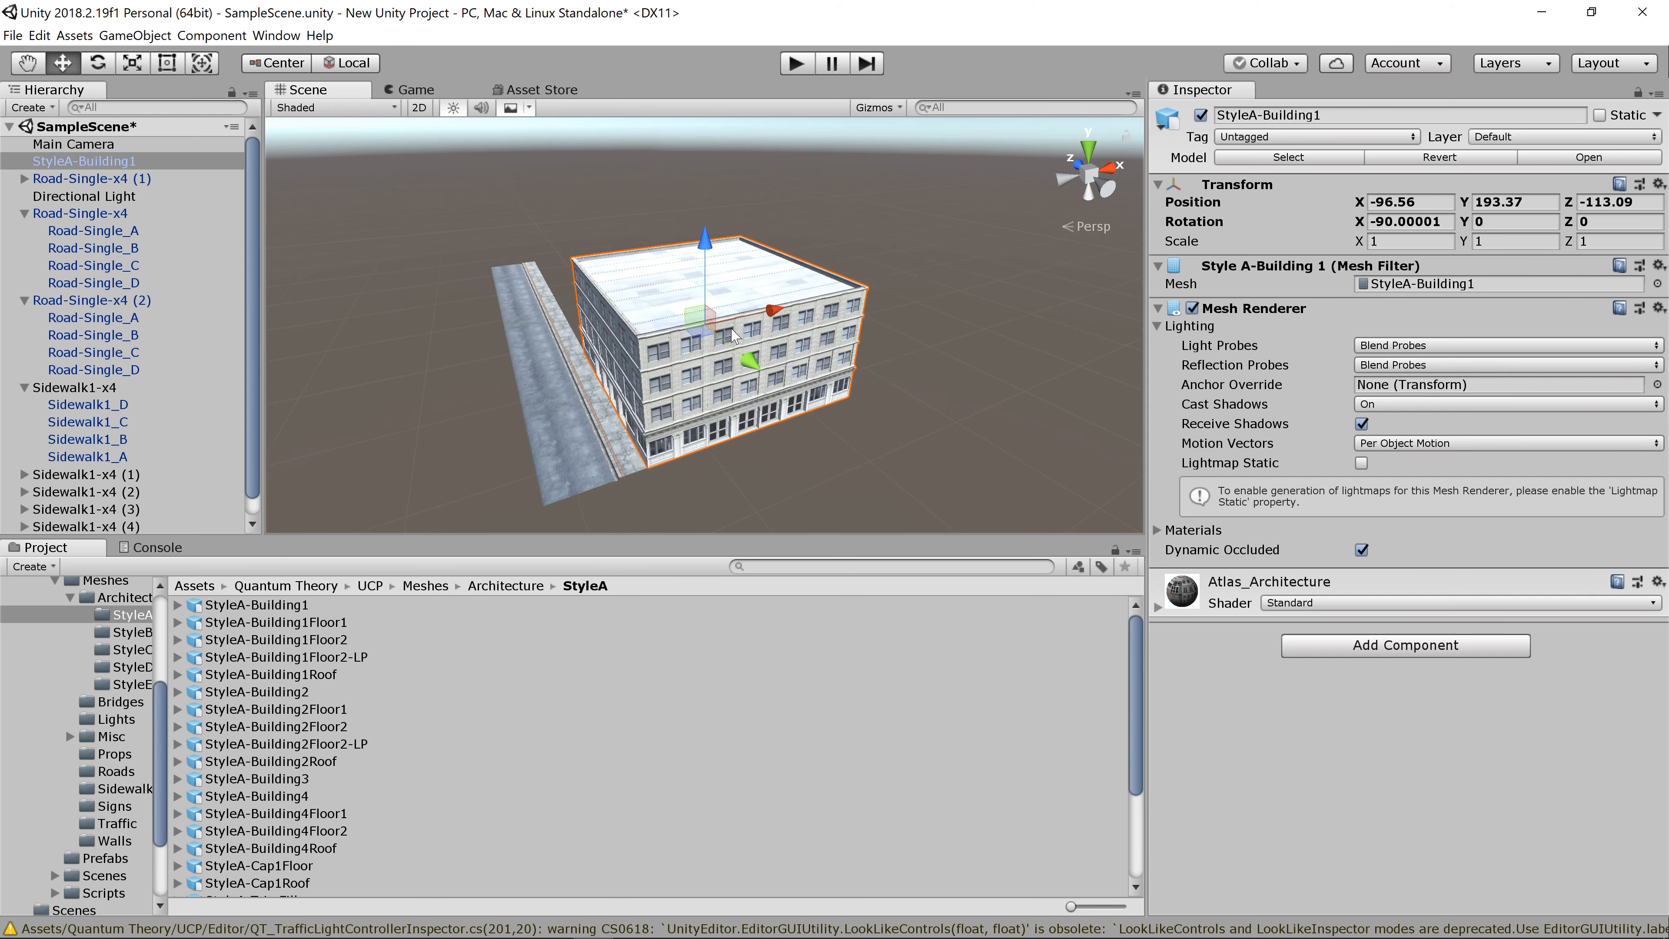
{"action": "scroll", "coordinate": [734, 320], "scroll_direction": "up", "scroll_amount": 8}
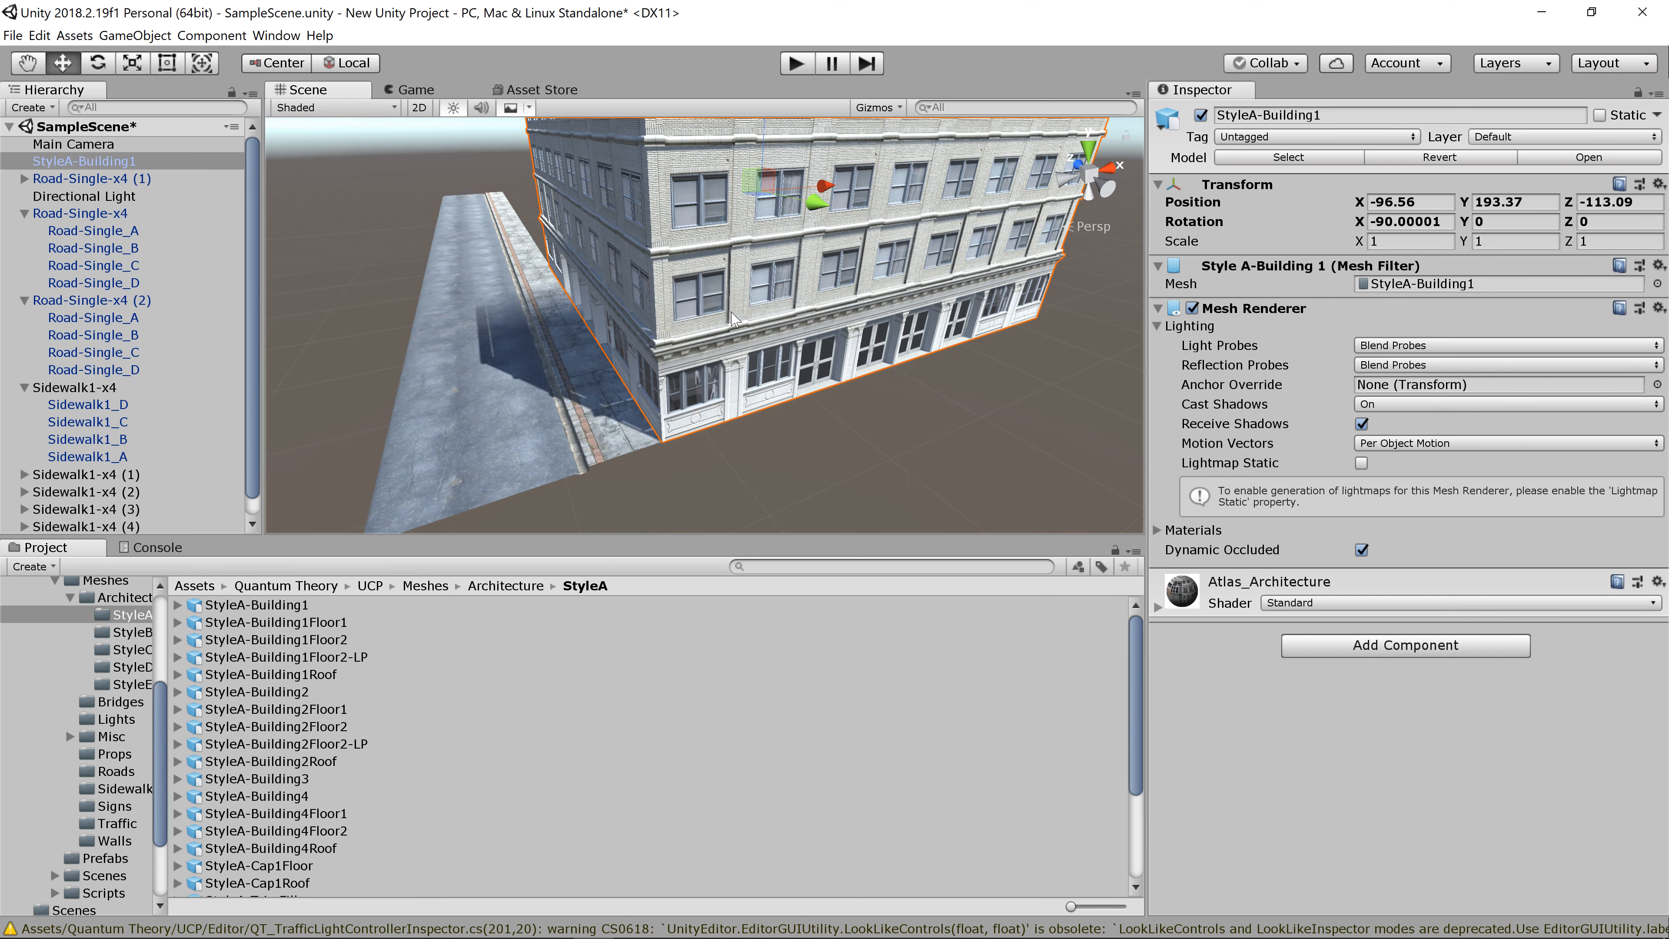
{"action": "middle_click_drag", "start_coordinate": [687, 373], "coordinate": [685, 383]}
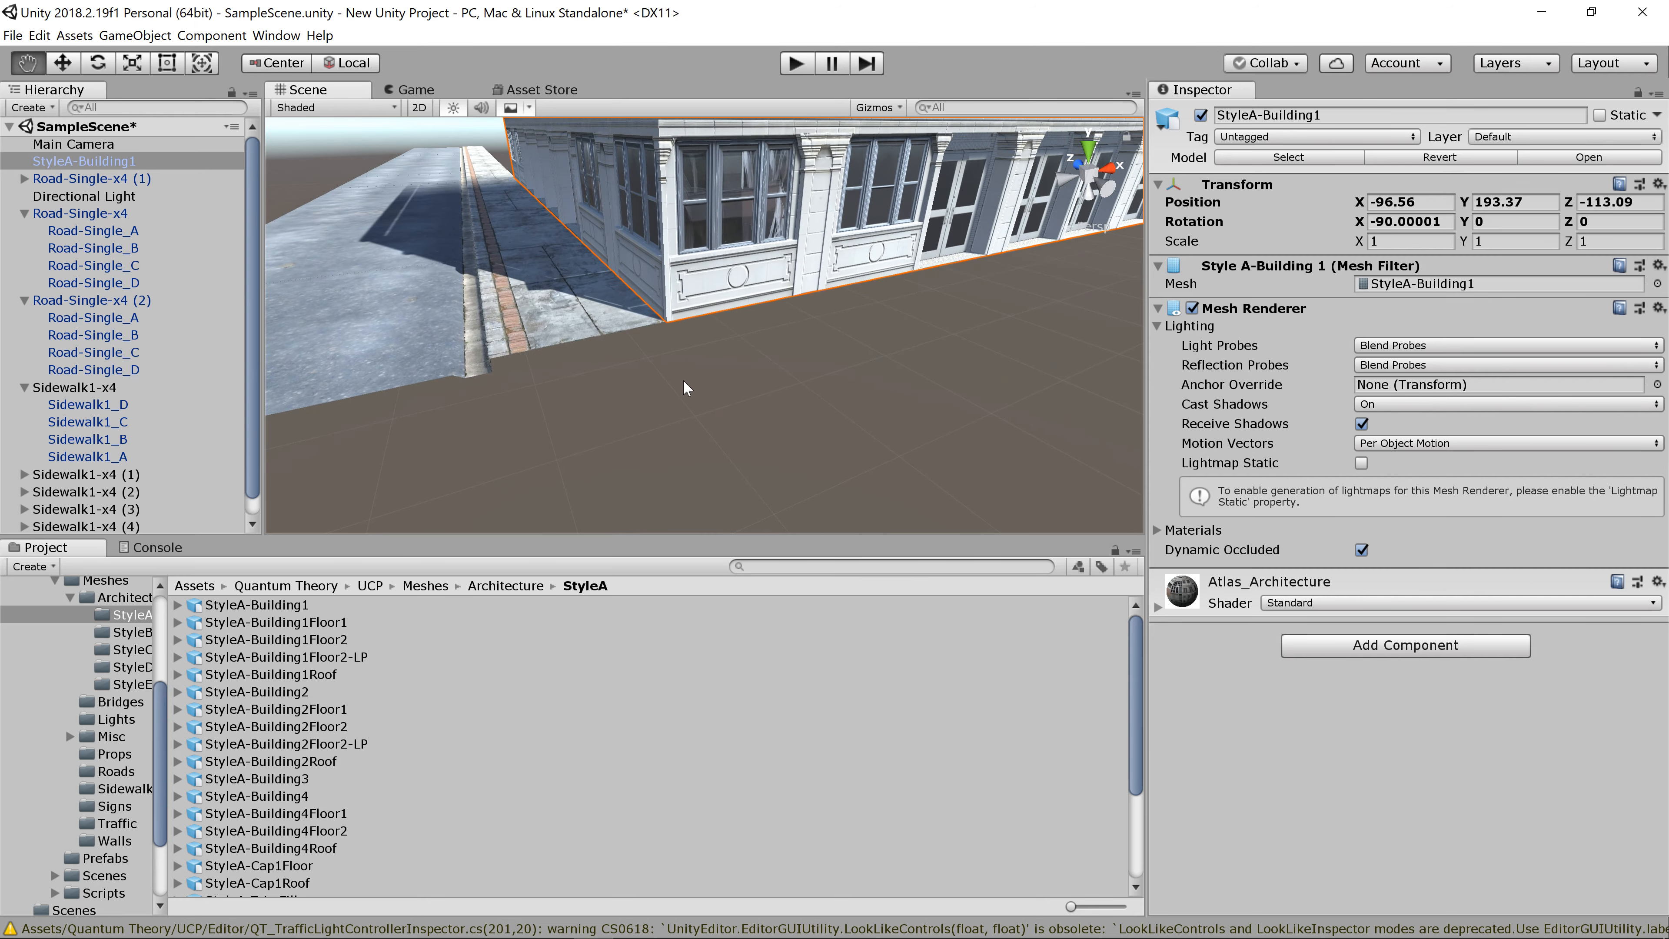
{"action": "scroll", "coordinate": [686, 384], "scroll_direction": "up", "scroll_amount": 4}
{"action": "left_click_drag", "start_coordinate": [676, 431], "coordinate": [457, 327], "text": "alt"}
{"action": "scroll", "coordinate": [421, 211], "scroll_direction": "down", "scroll_amount": 5}
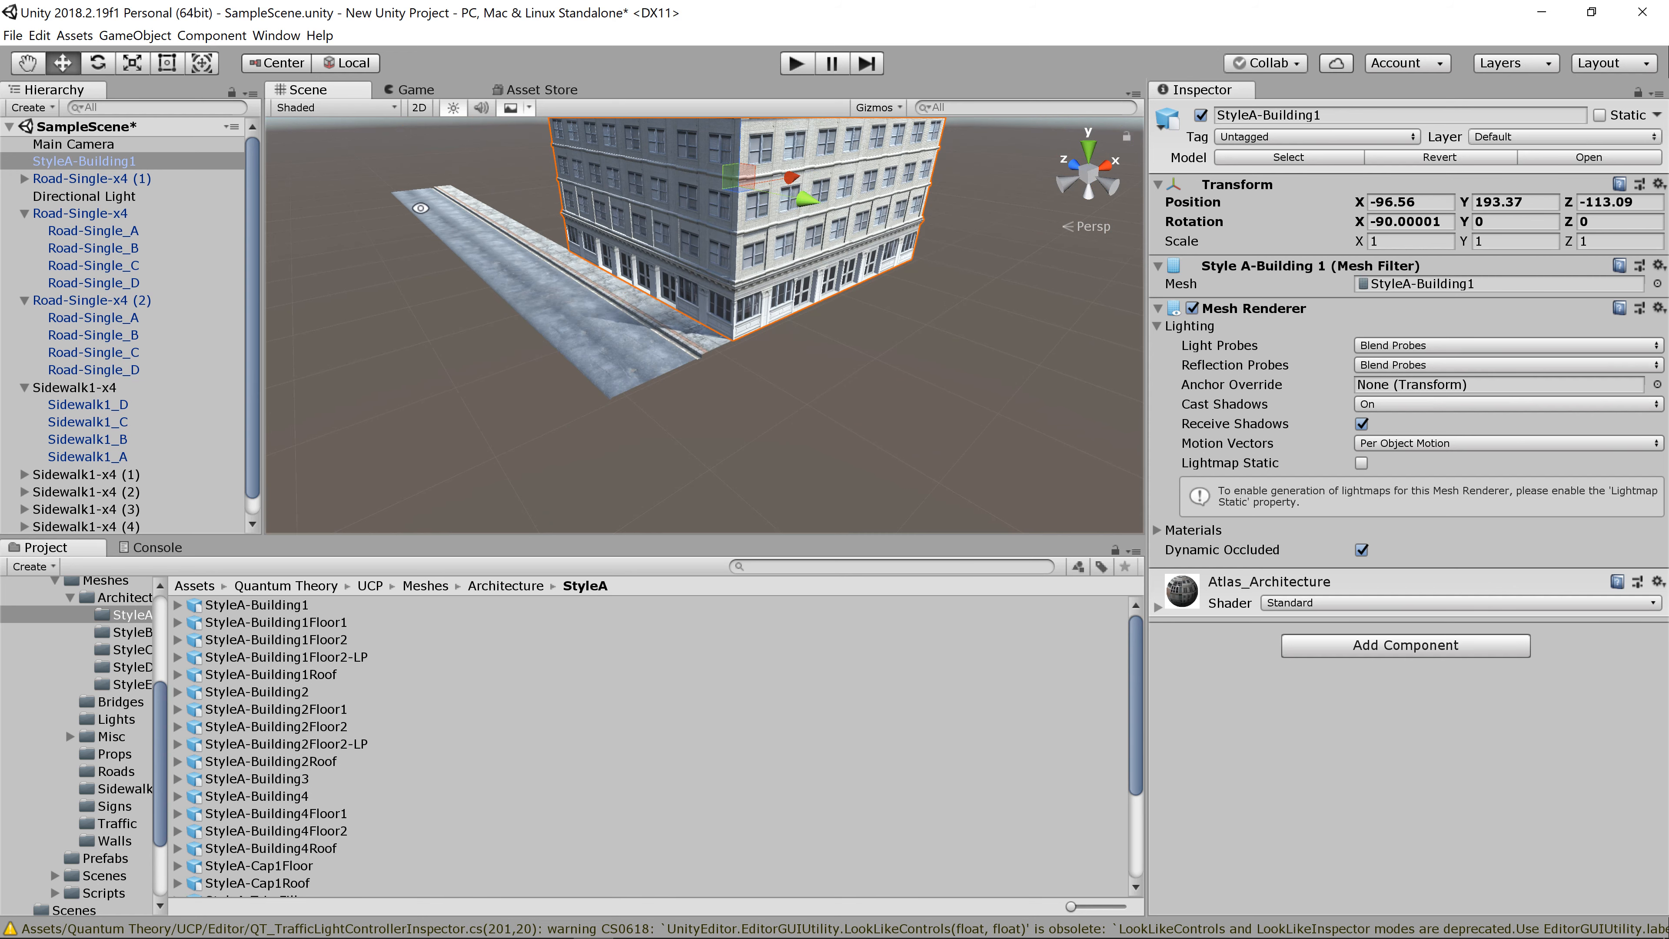
{"action": "left_click_drag", "start_coordinate": [417, 203], "coordinate": [648, 306], "text": "alt"}
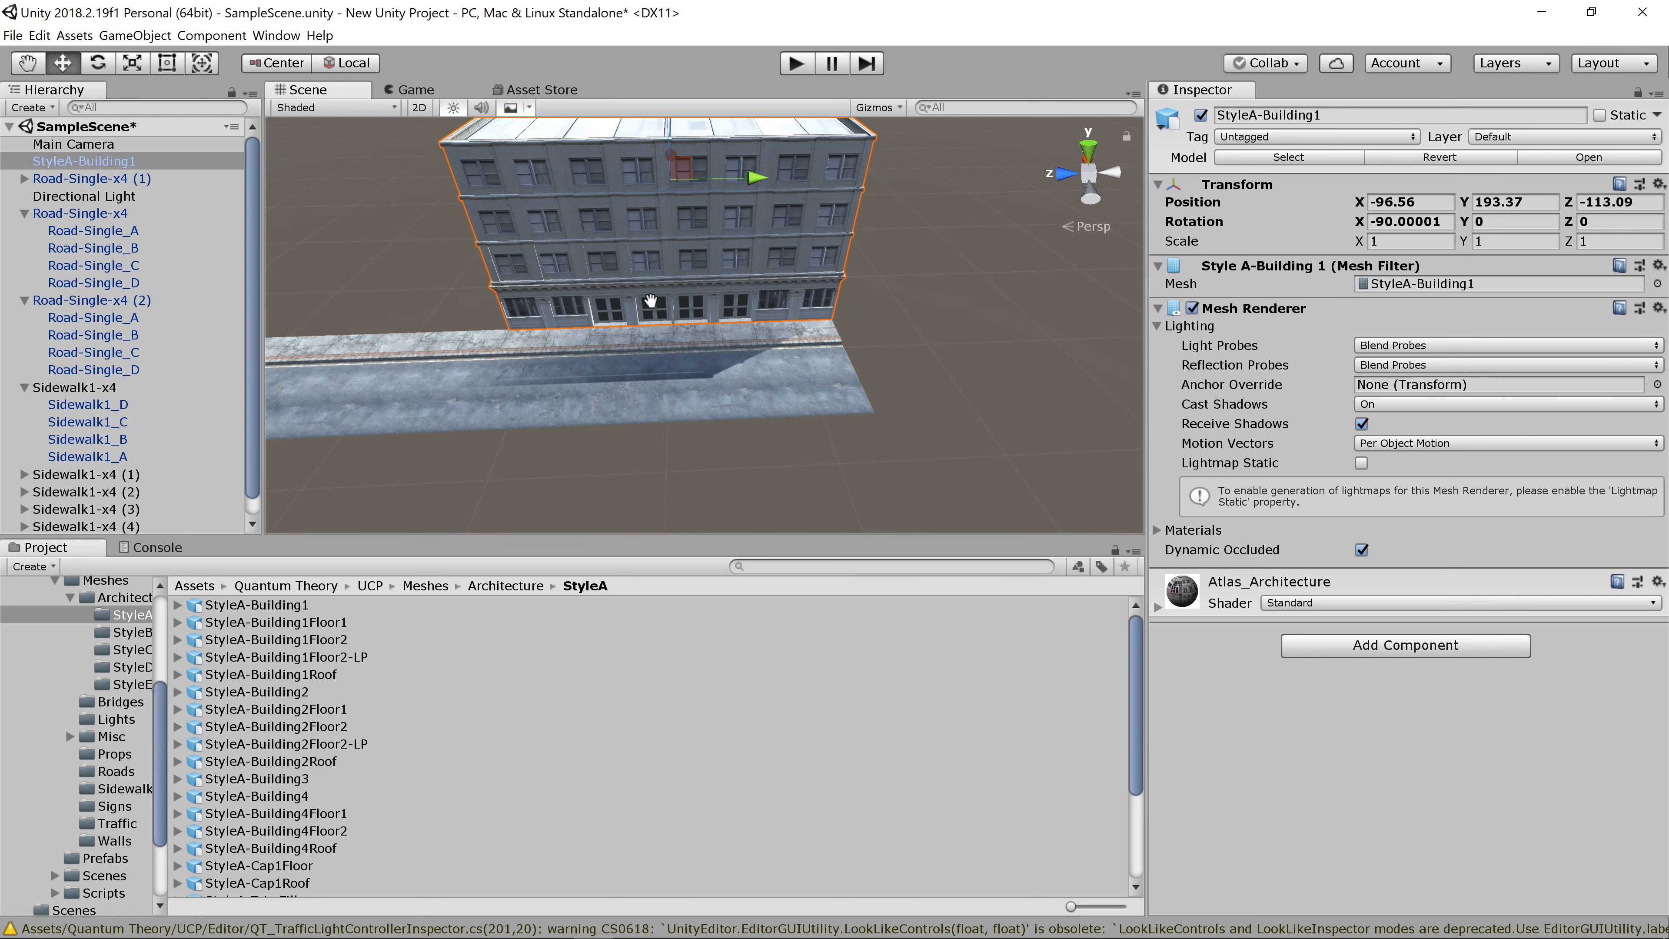
{"action": "middle_click_drag", "start_coordinate": [434, 340], "coordinate": [616, 291]}
{"action": "left_click_drag", "start_coordinate": [616, 291], "coordinate": [436, 393], "text": "alt"}
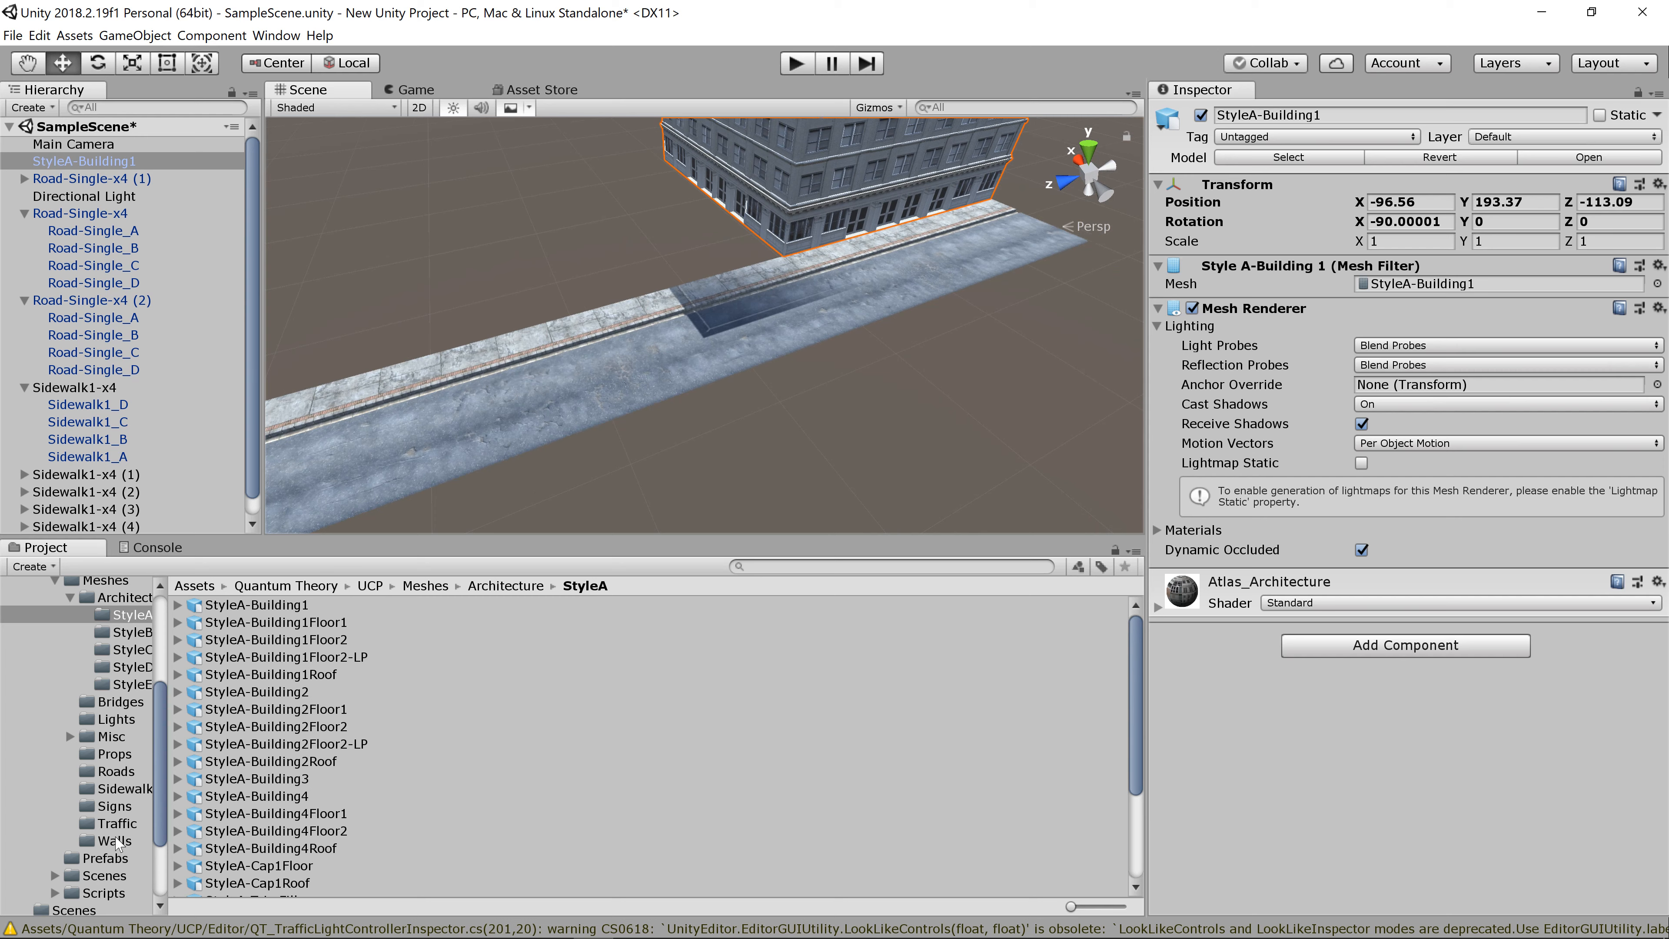
Step: Browse the Sidewalks meshes and inspect the previews of SidewalkLargeA and SidewalkLargeB from above
{"action": "left_click", "coordinate": [121, 789]}
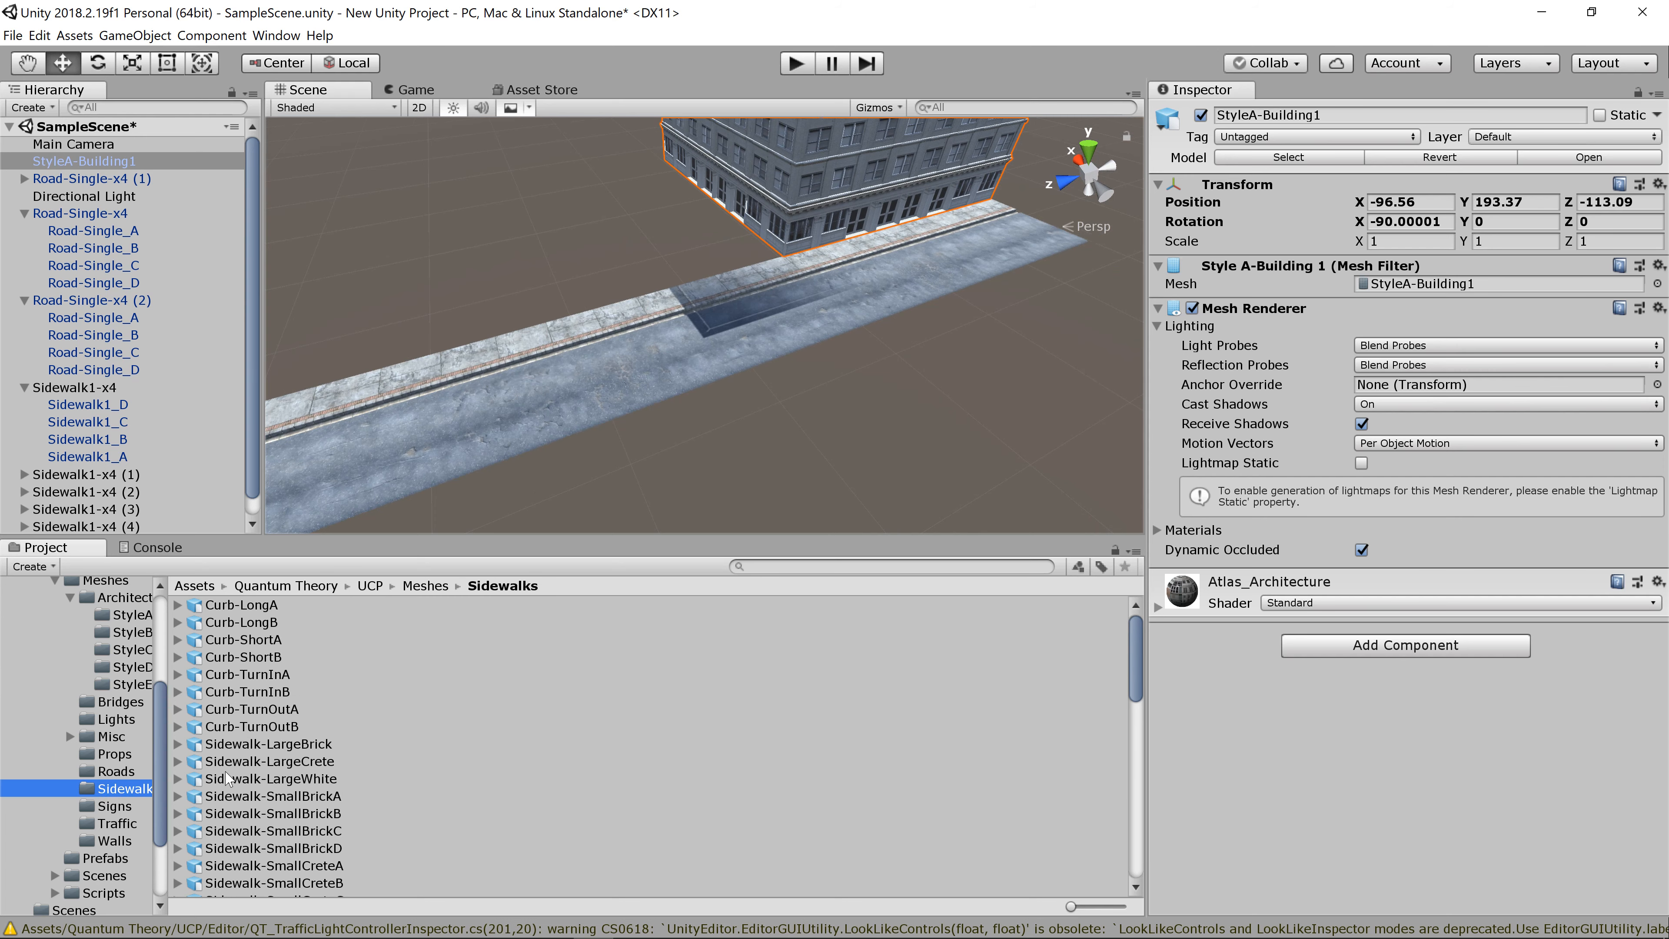
{"action": "scroll", "coordinate": [227, 780], "scroll_direction": "down", "scroll_amount": 10}
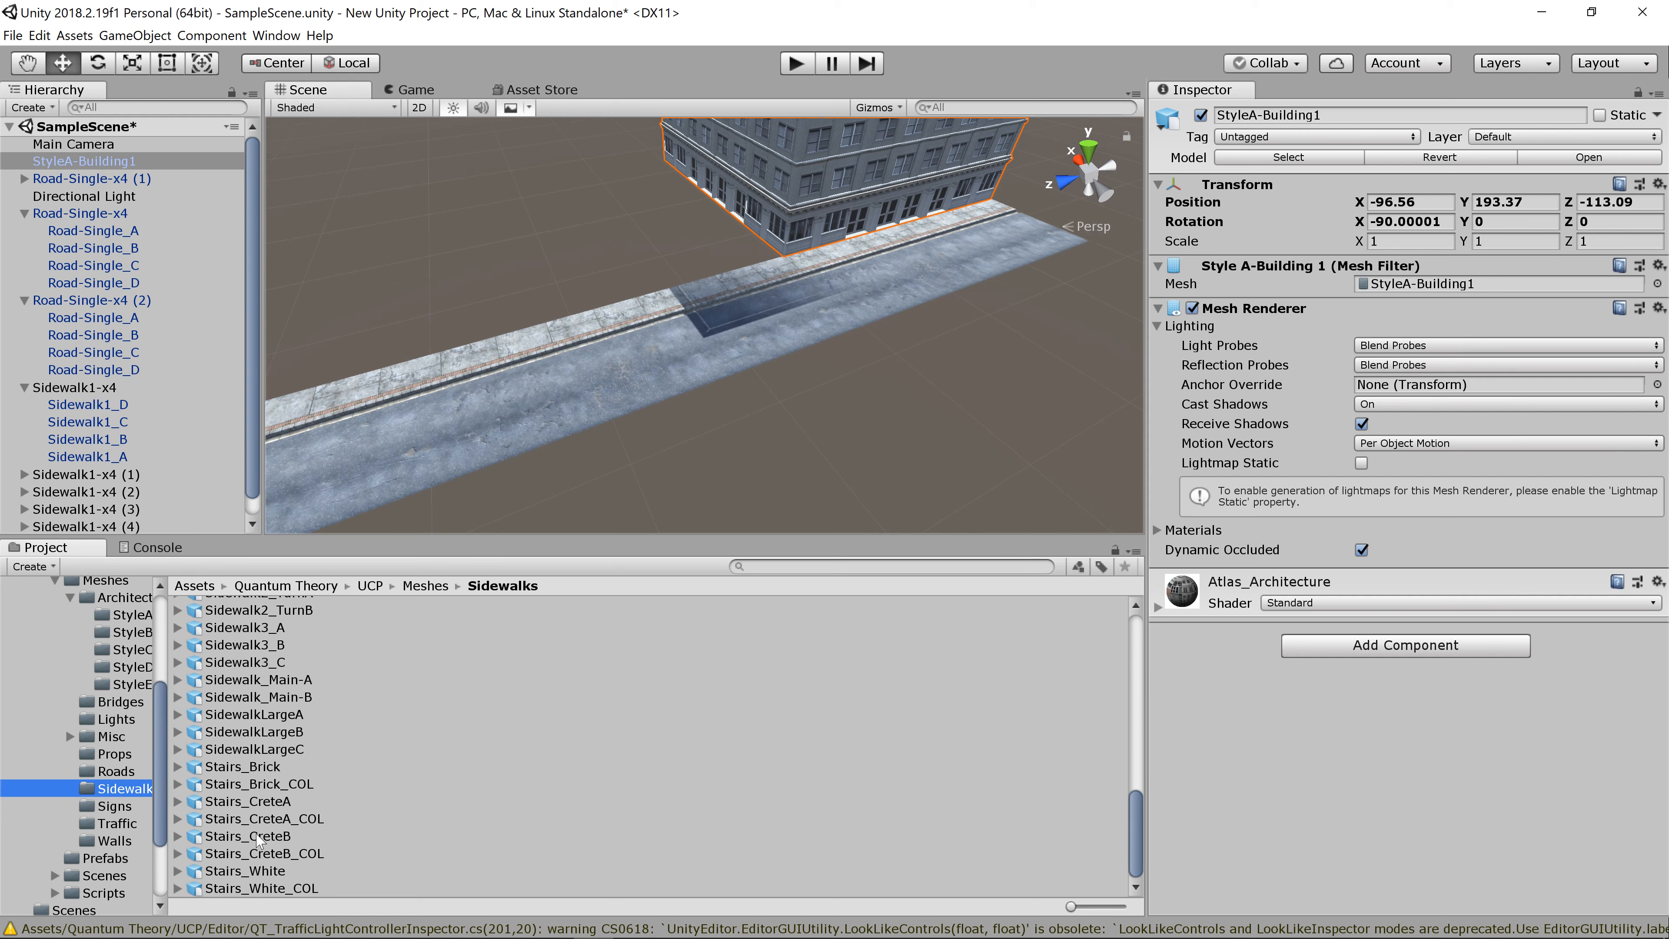
{"action": "scroll", "coordinate": [258, 874], "scroll_direction": "up", "scroll_amount": 6}
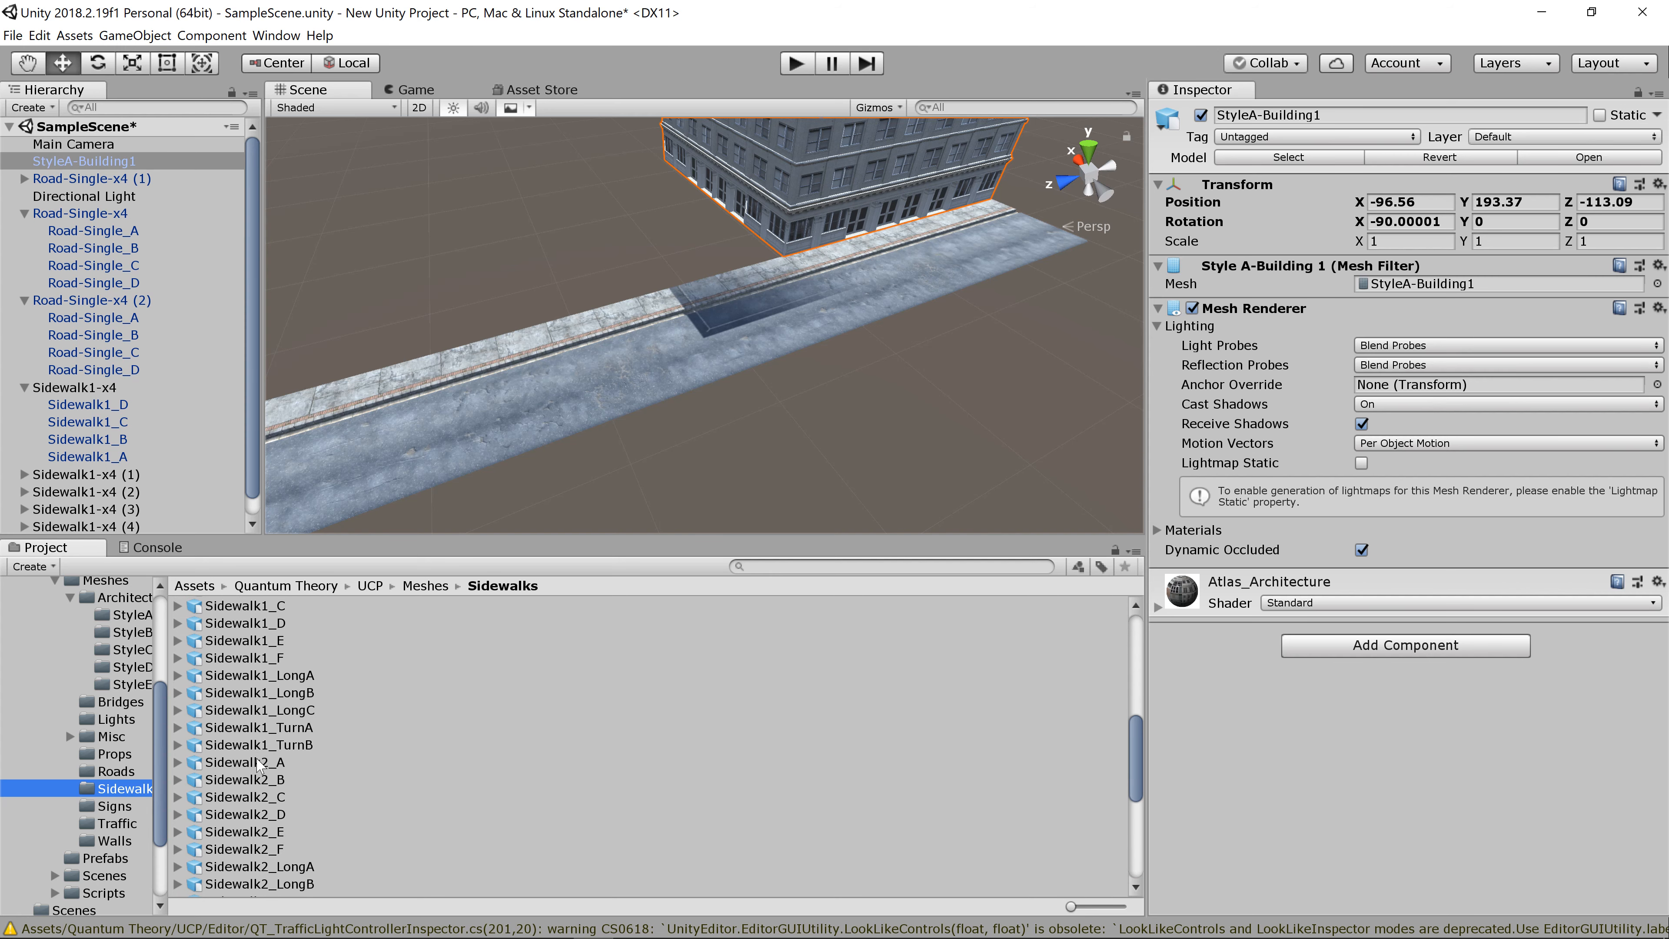
{"action": "scroll", "coordinate": [258, 764], "scroll_direction": "down", "scroll_amount": 4}
{"action": "scroll", "coordinate": [258, 765], "scroll_direction": "down", "scroll_amount": 2}
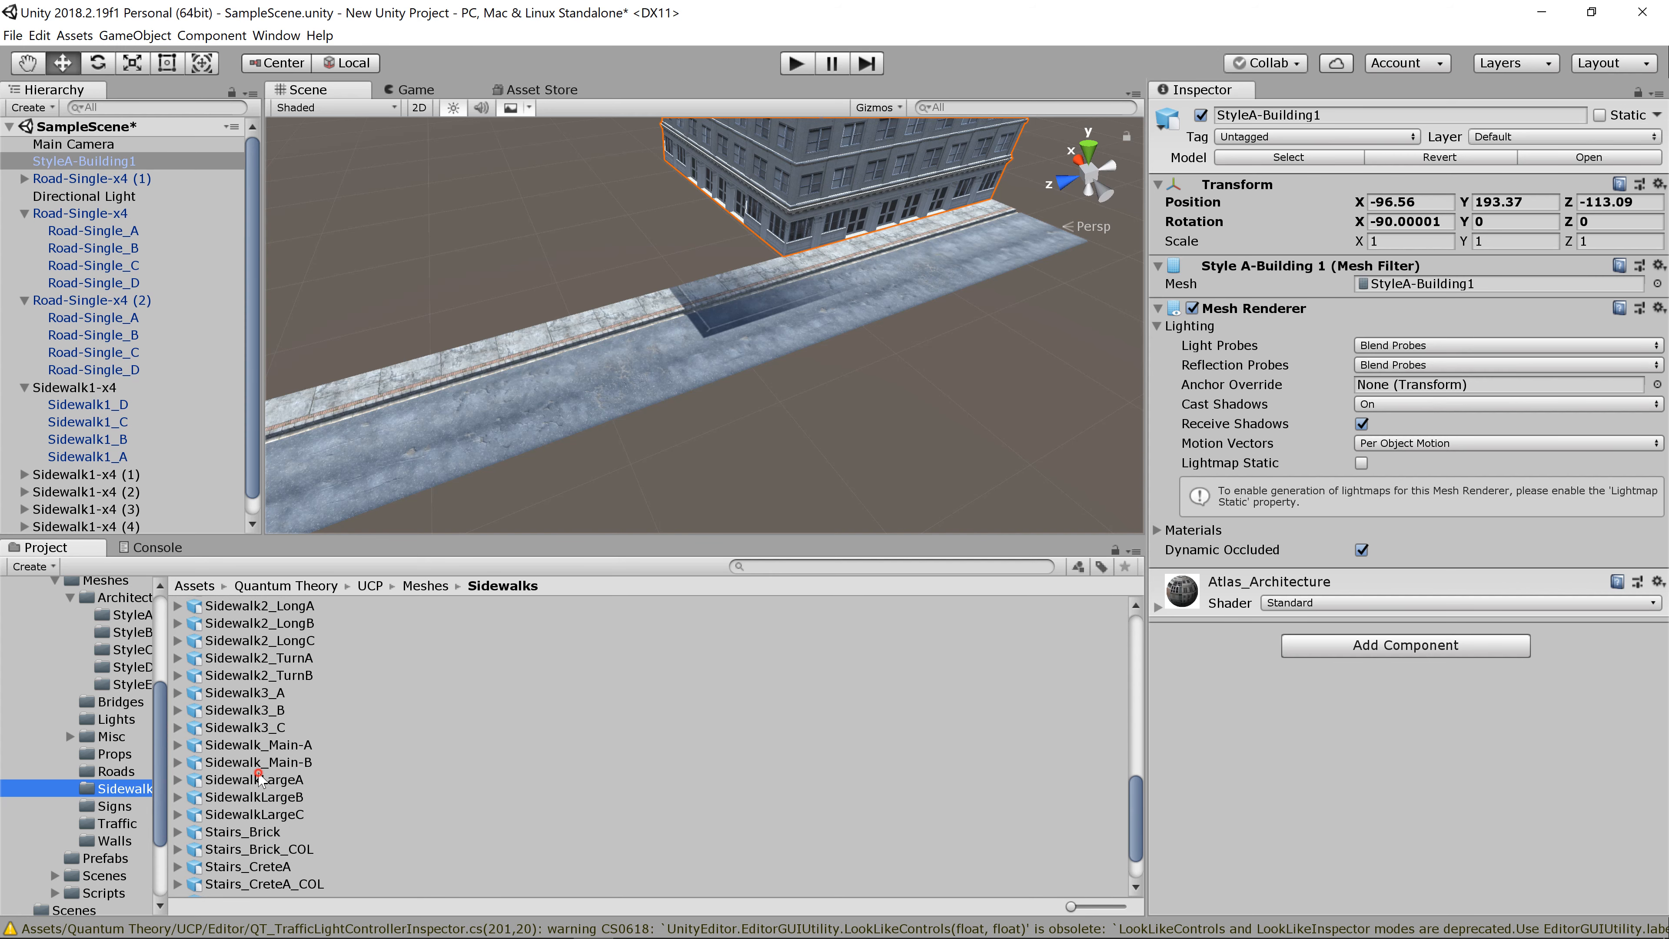
{"action": "left_click", "coordinate": [260, 779]}
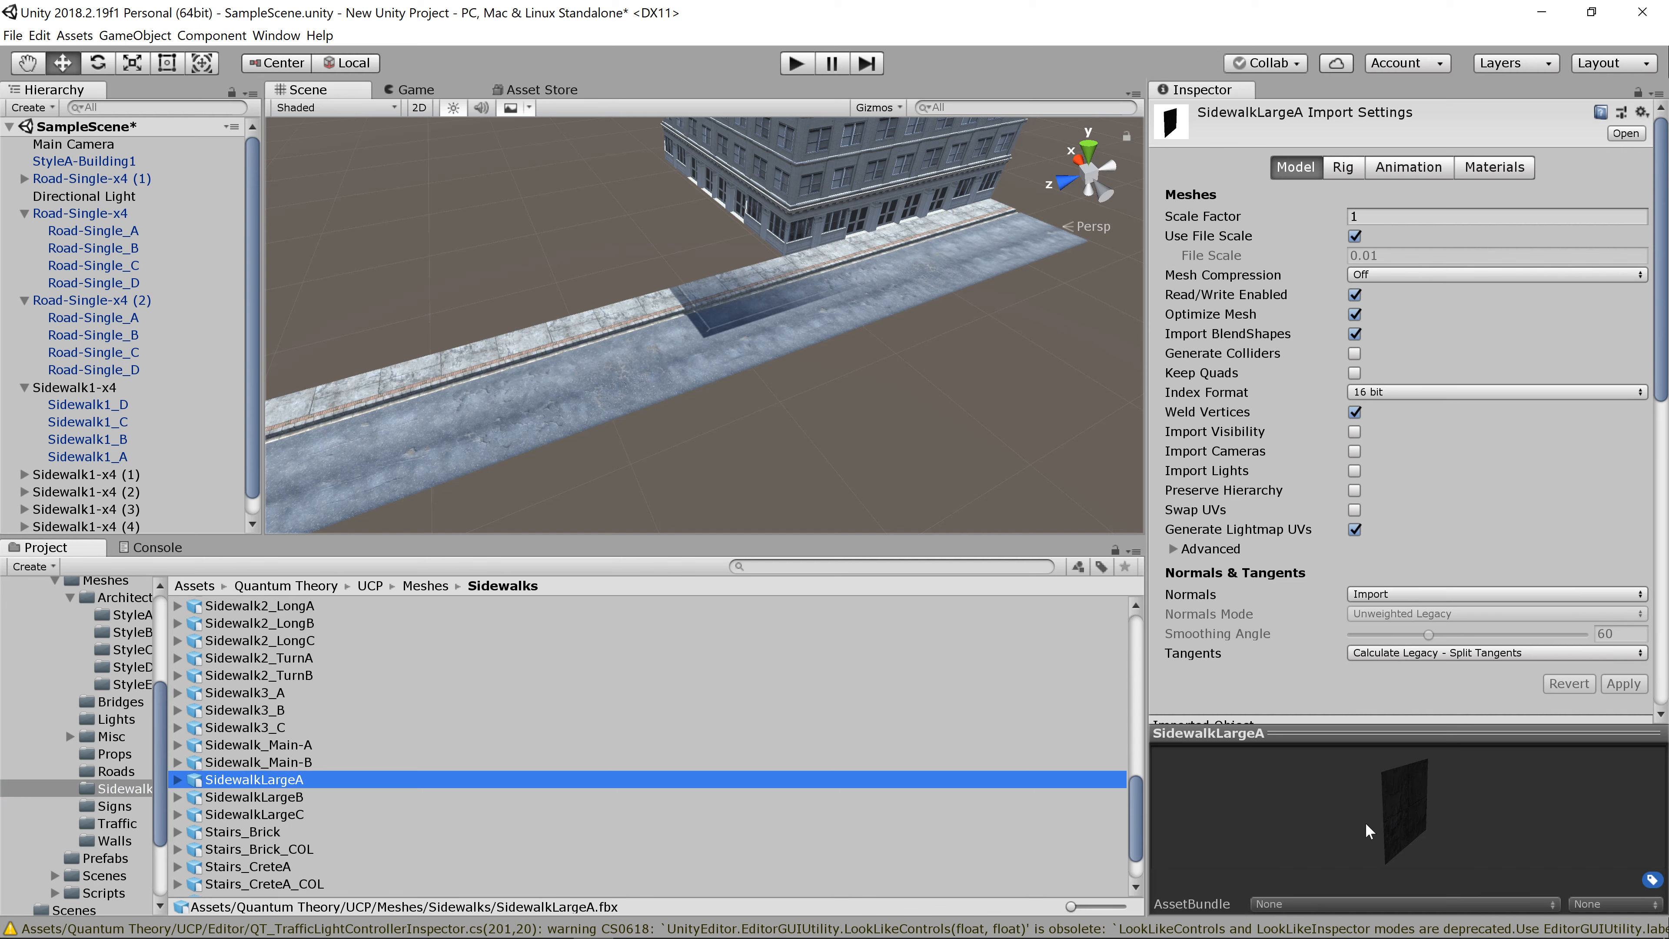
{"action": "left_click_drag", "start_coordinate": [1343, 818], "coordinate": [1333, 767]}
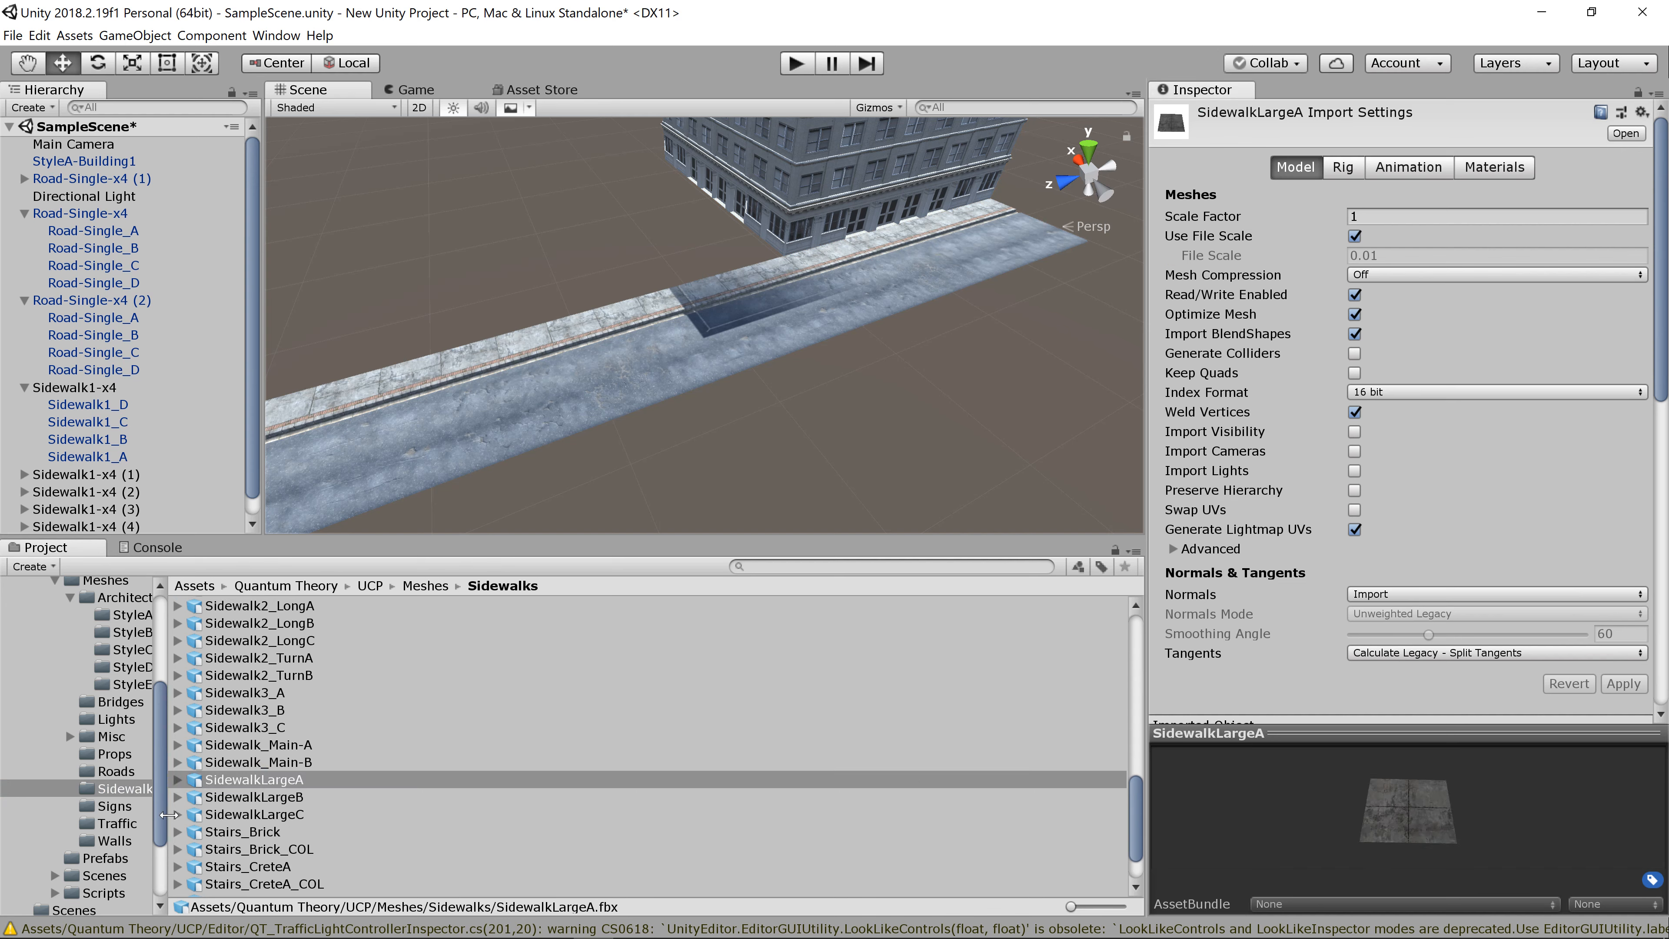
{"action": "left_click", "coordinate": [228, 798]}
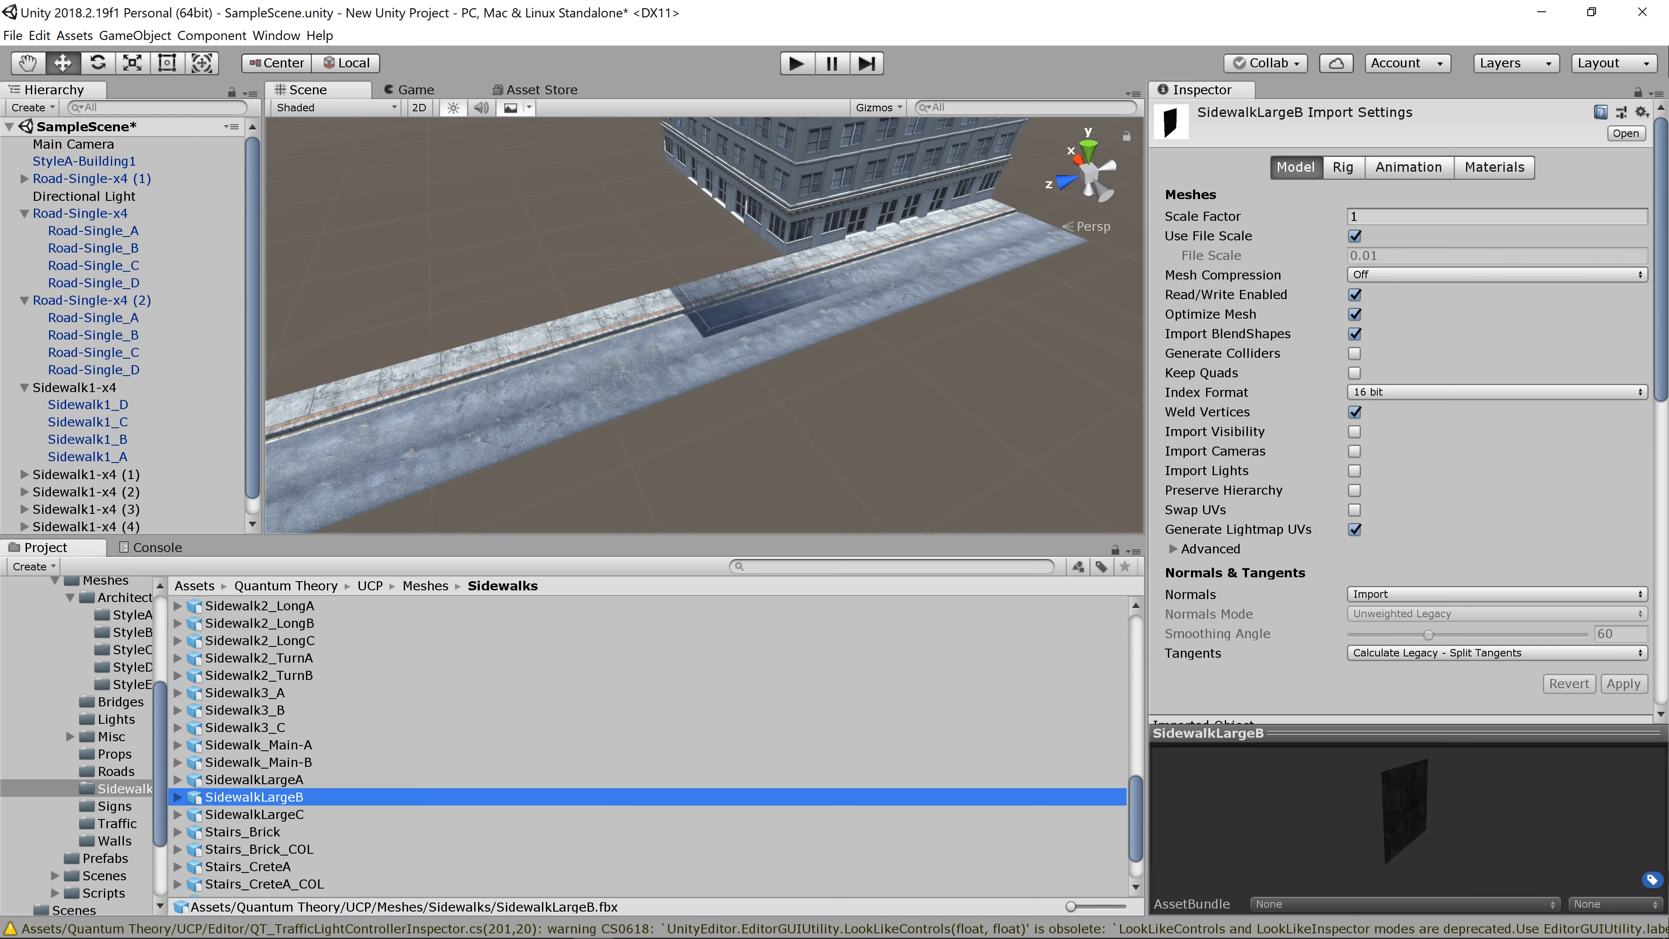
{"action": "left_click_drag", "start_coordinate": [1511, 860], "coordinate": [1446, 803]}
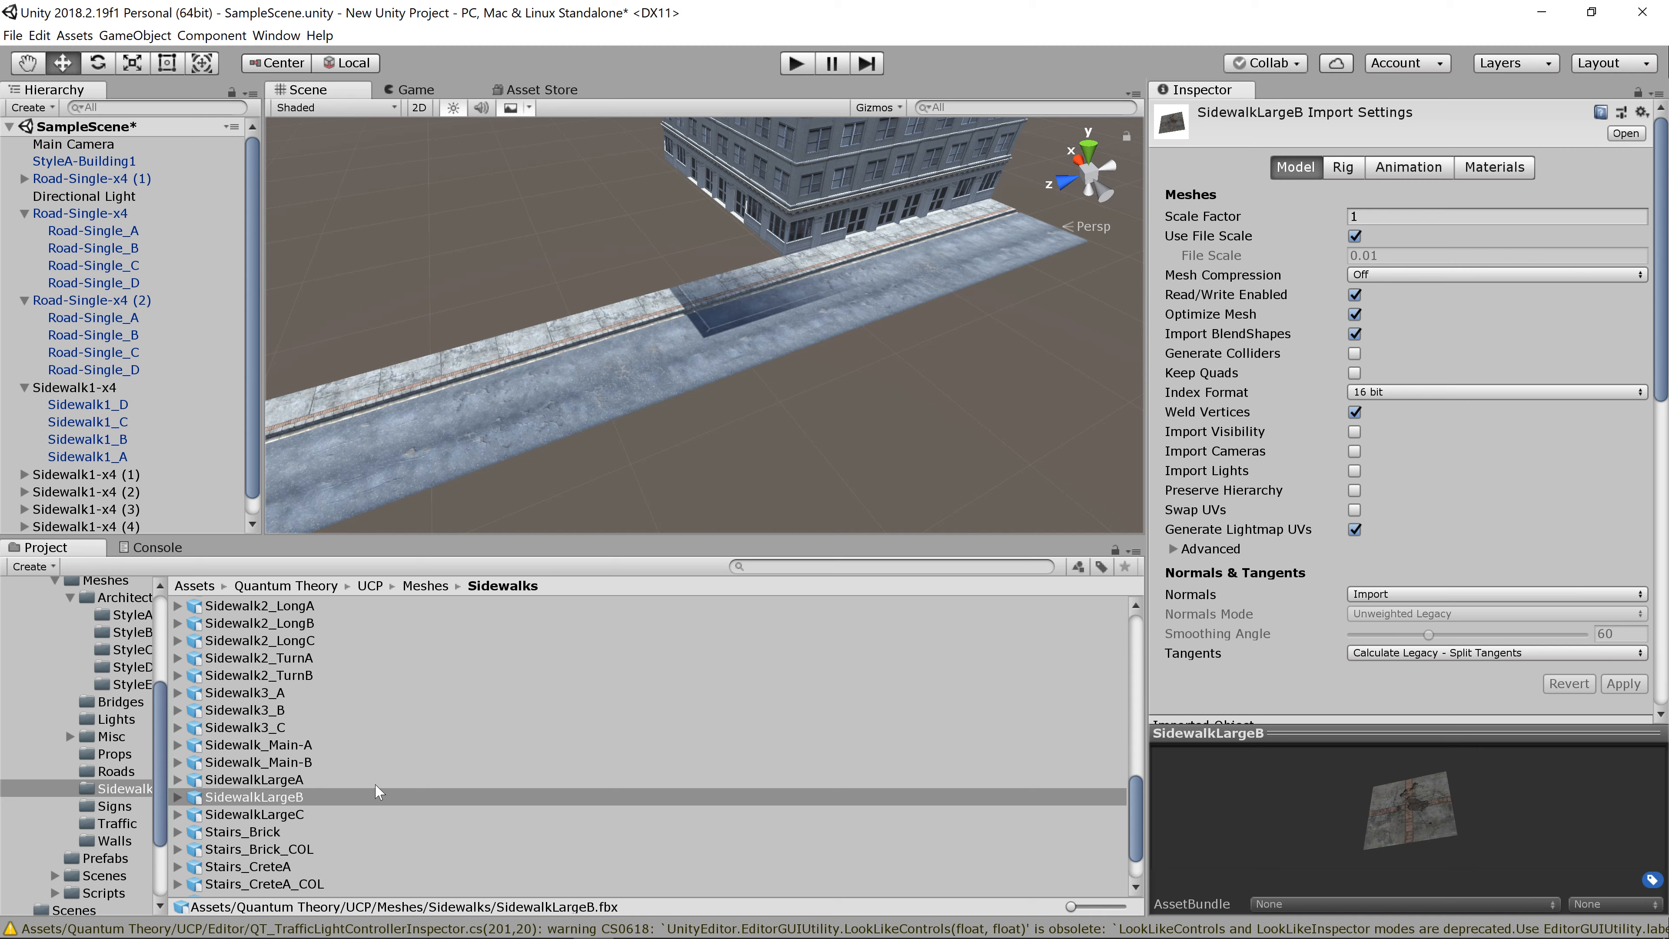
Step: Place SidewalkLargeB in the scene and vertex-snap it into the corner between StyleA-Building1 and the sidewalk's outer edge
{"action": "left_click_drag", "start_coordinate": [291, 797], "coordinate": [573, 199]}
{"action": "scroll", "coordinate": [573, 199], "scroll_direction": "up", "scroll_amount": 4}
{"action": "scroll", "coordinate": [573, 205], "scroll_direction": "down", "scroll_amount": 5}
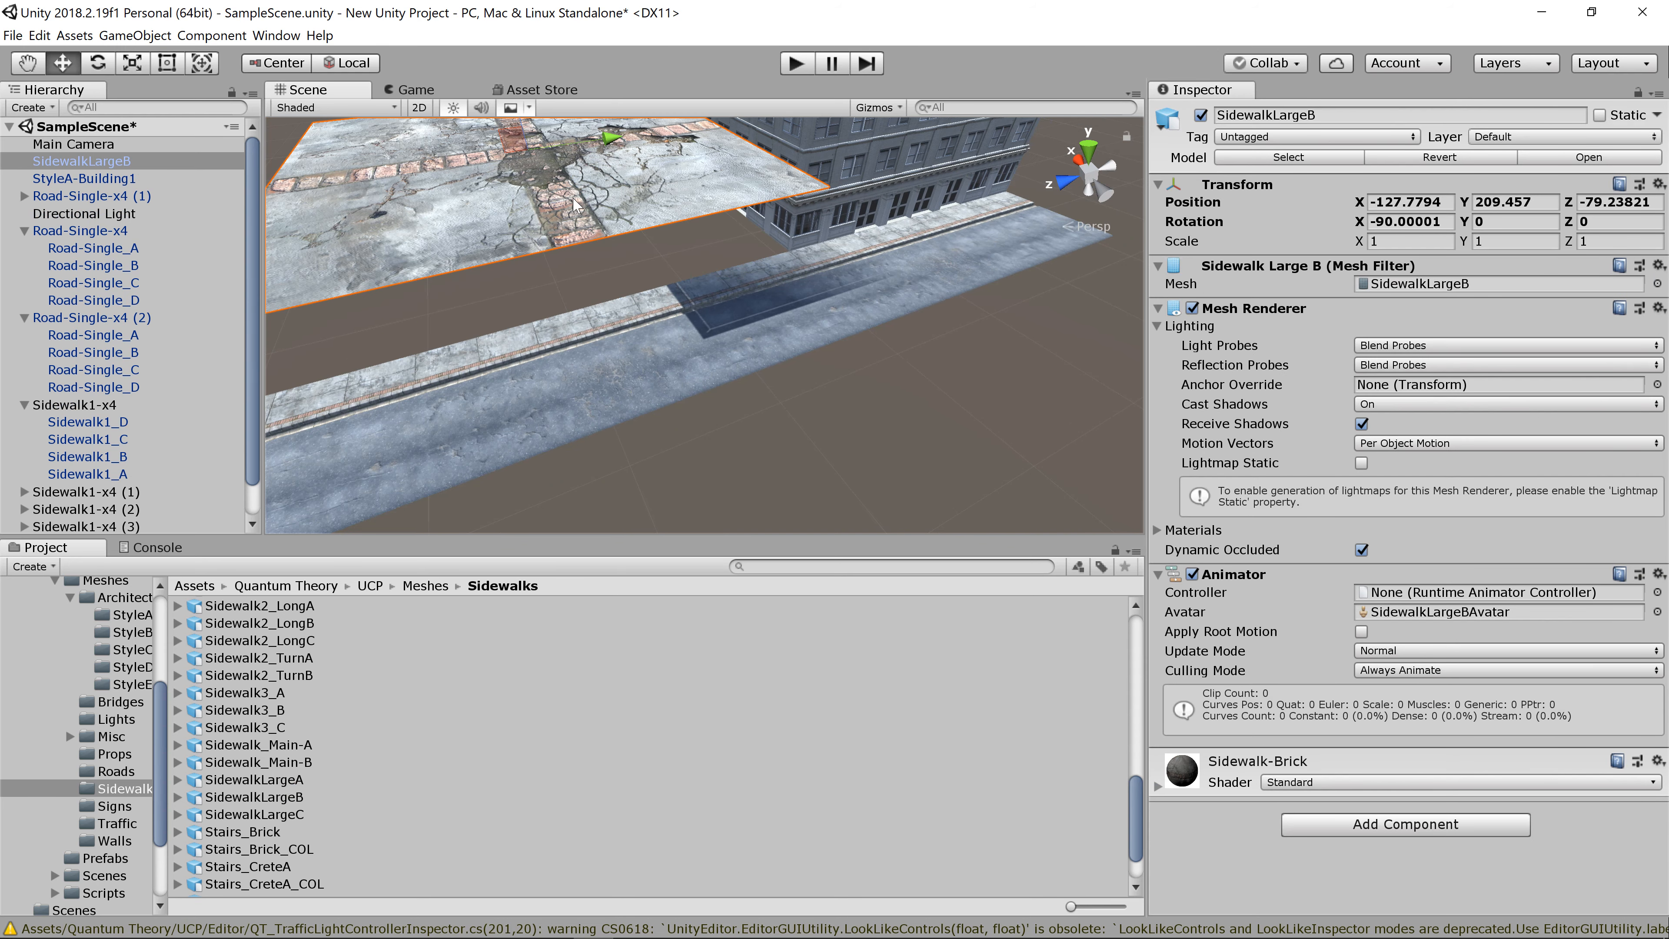
{"action": "key", "text": "v"}
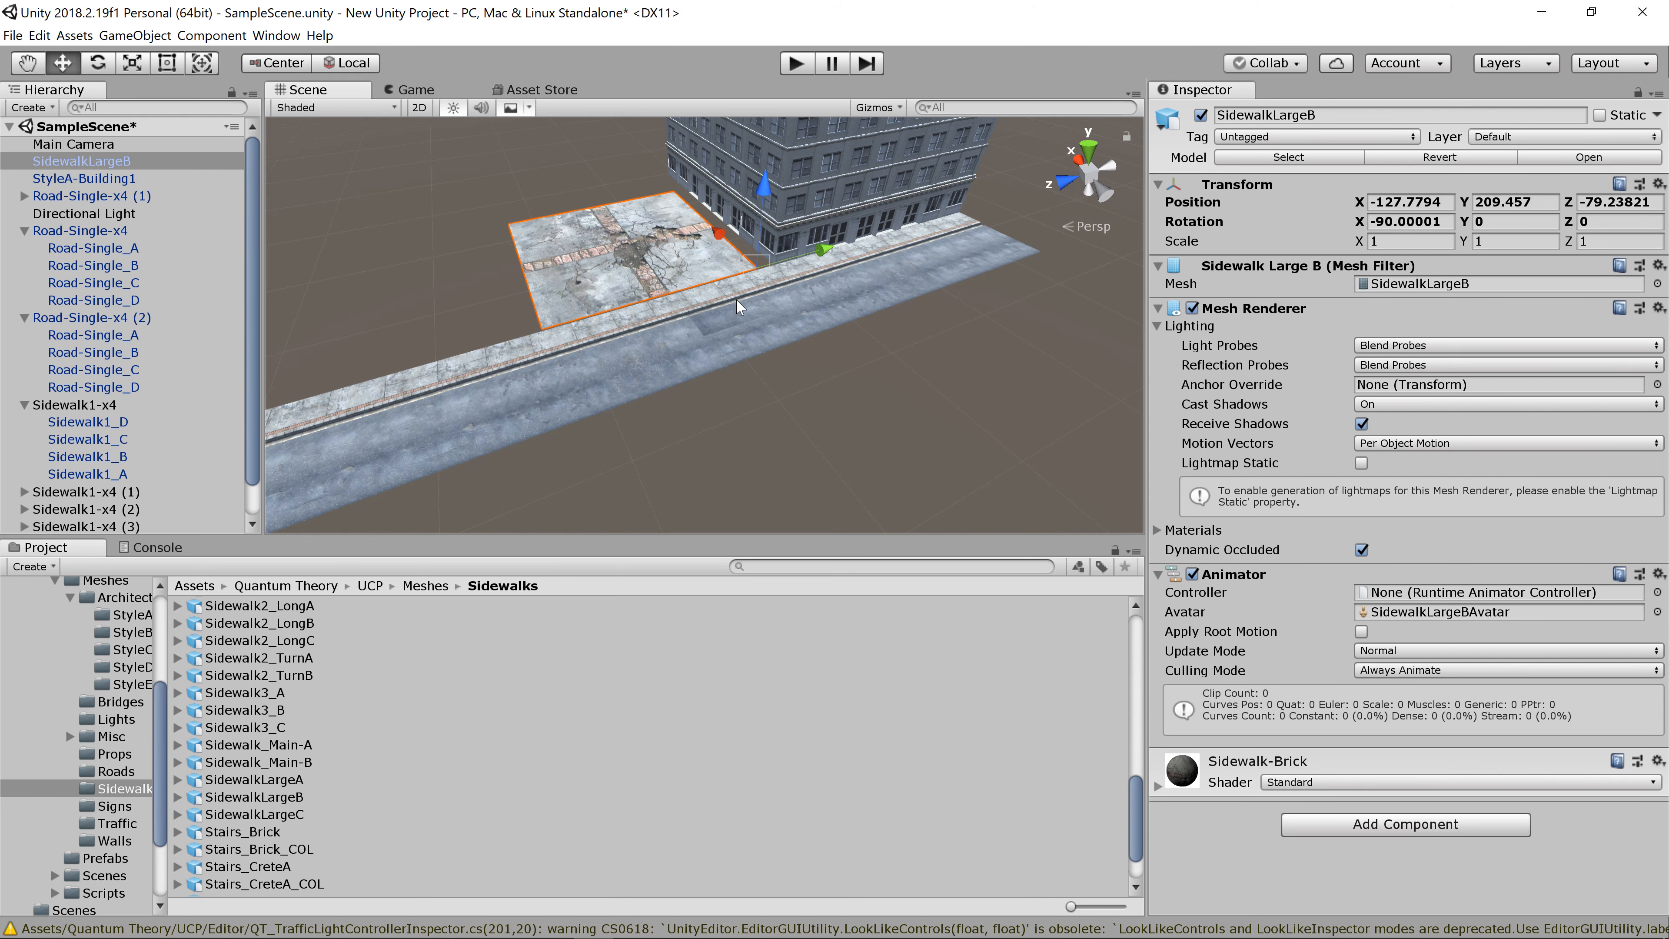
{"action": "left_click_drag", "start_coordinate": [747, 288], "coordinate": [746, 249]}
{"action": "key", "text": "f"}
Step: Duplicate SidewalkLargeB and vertex-snap the copy beside it along the sidewalk, at X -107.06, Z -88.587
{"action": "middle_click_drag", "start_coordinate": [747, 373], "coordinate": [833, 272]}
{"action": "key", "text": "ctrl+d"}
{"action": "left_click_drag", "start_coordinate": [833, 272], "coordinate": [703, 387]}
{"action": "key", "text": "v"}
{"action": "scroll", "coordinate": [557, 381], "scroll_direction": "down", "scroll_amount": 10}
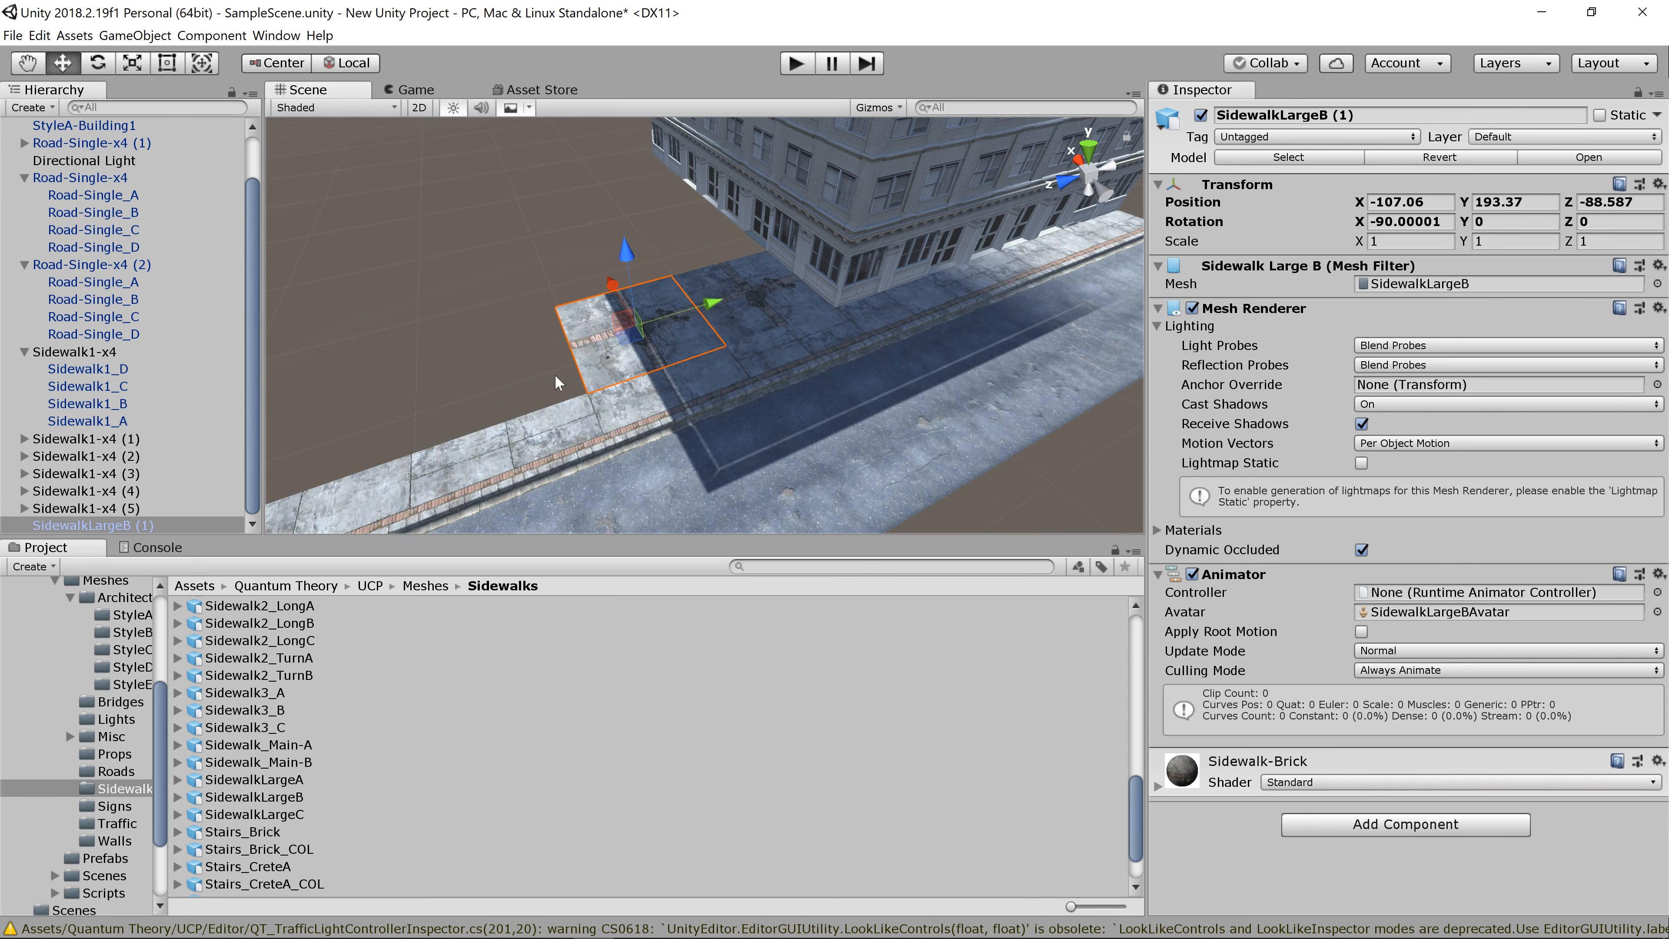
Step: Duplicate the copied large tile and snap the third one next in the row, at Z -81.587
{"action": "middle_click_drag", "start_coordinate": [575, 465], "coordinate": [633, 432]}
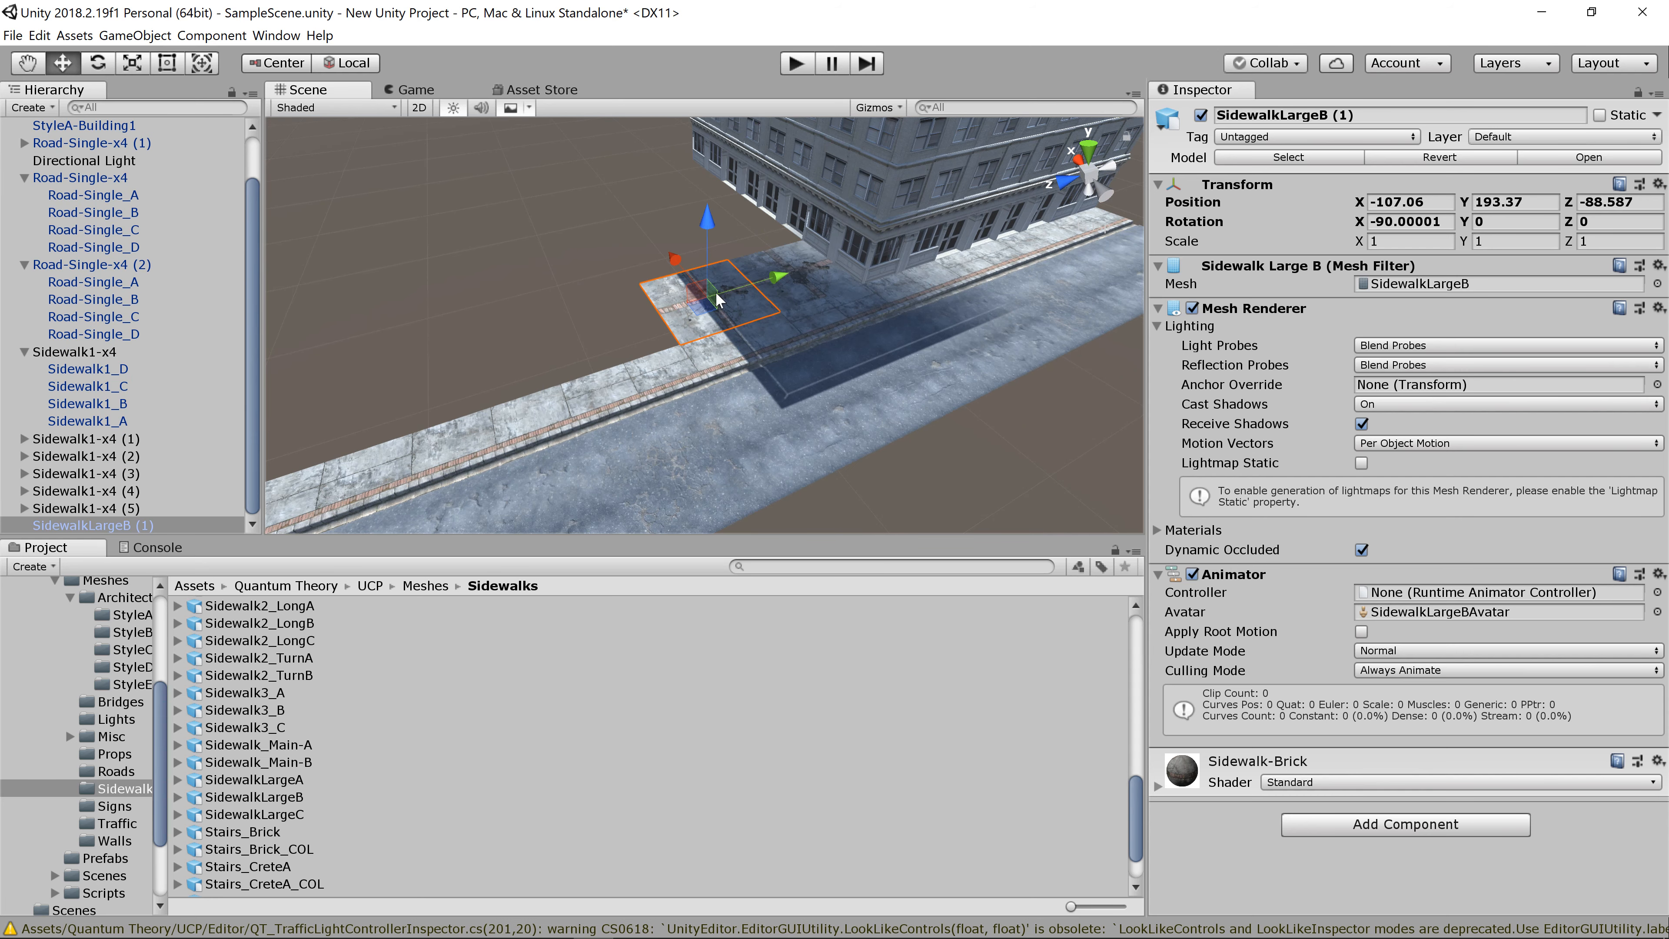
{"action": "key", "text": "ctrl+d"}
{"action": "left_click_drag", "start_coordinate": [742, 298], "coordinate": [677, 357]}
{"action": "scroll", "coordinate": [674, 345], "scroll_direction": "down", "scroll_amount": 3}
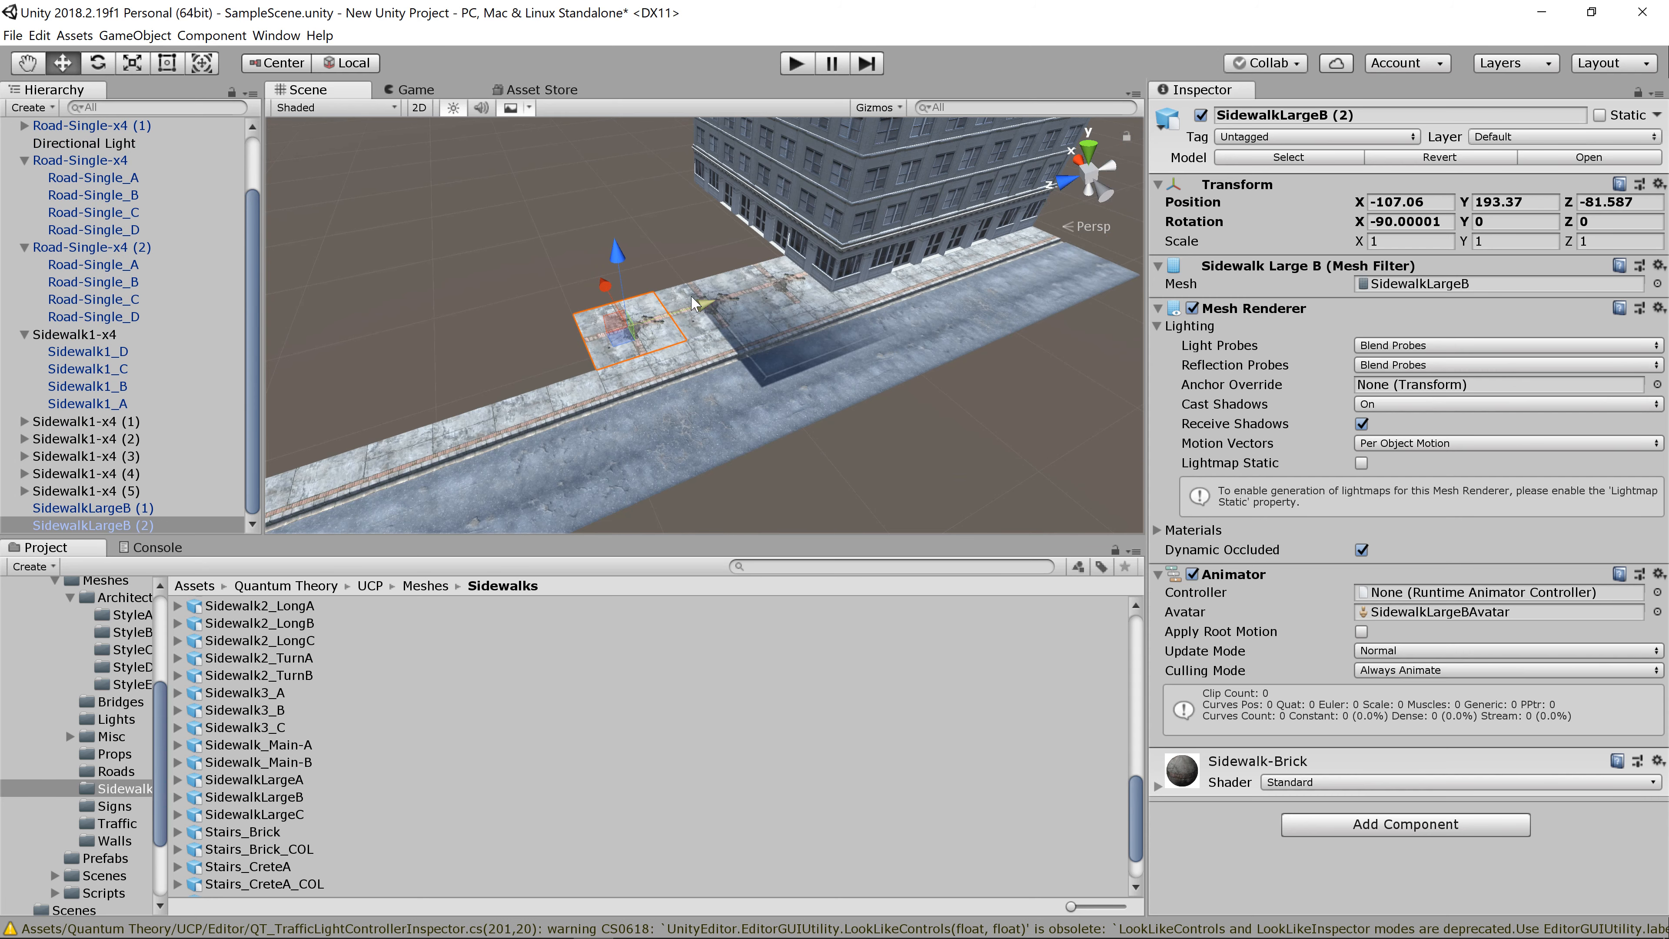
Step: Add three more SidewalkLargeB copies as a second row behind the first, with the end tile at X -100.06, Z -81.587
{"action": "key", "text": "ctrl+d"}
{"action": "left_click_drag", "start_coordinate": [609, 301], "coordinate": [651, 302]}
{"action": "key", "text": "ctrl+d"}
{"action": "key", "text": "ctrl+d"}
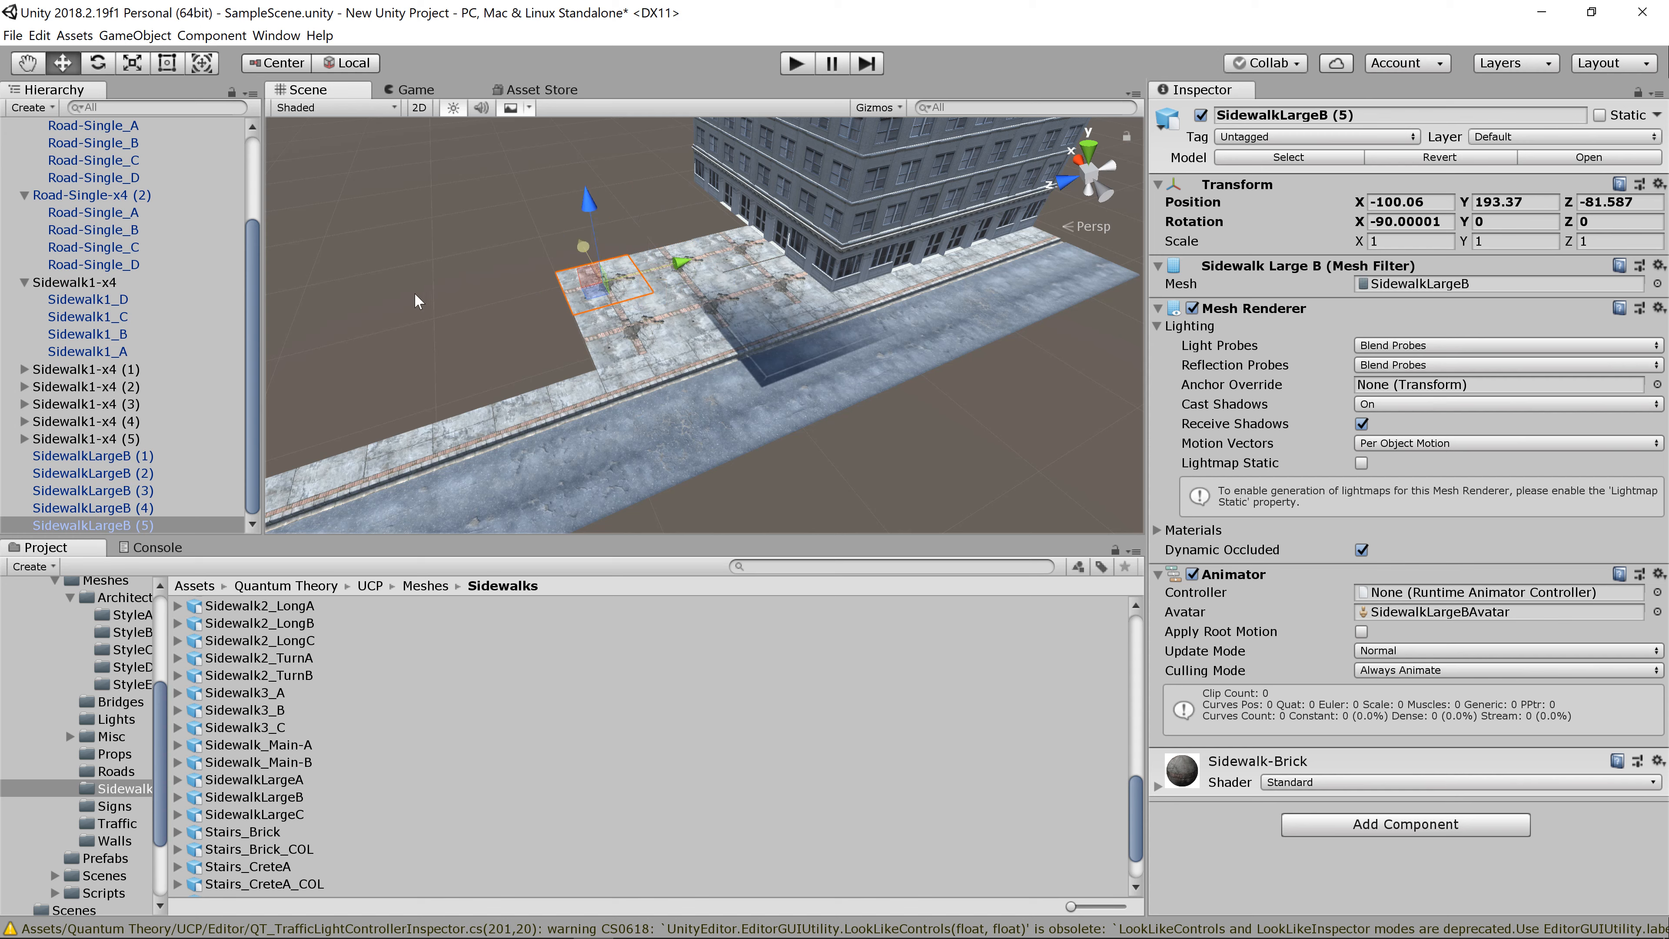
Step: Preview the Sidewalk_Main-A mesh and return to the list of StyleA architecture meshes
{"action": "scroll", "coordinate": [244, 694], "scroll_direction": "down", "scroll_amount": 3}
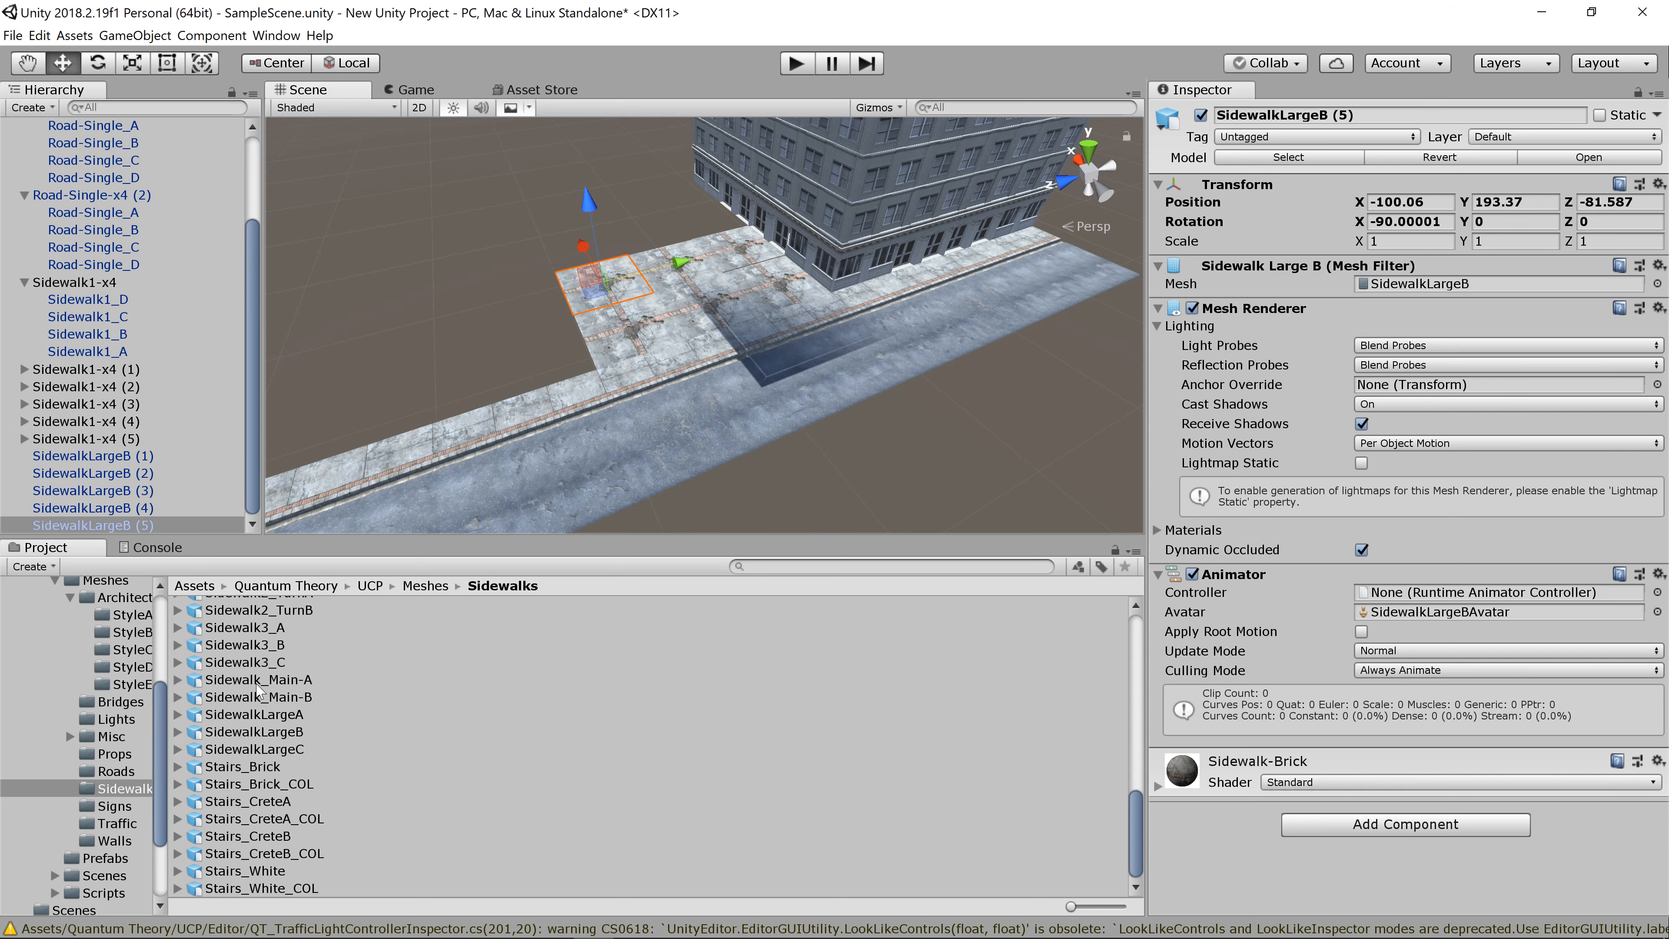
{"action": "left_click", "coordinate": [267, 684]}
{"action": "scroll", "coordinate": [237, 721], "scroll_direction": "up", "scroll_amount": 5}
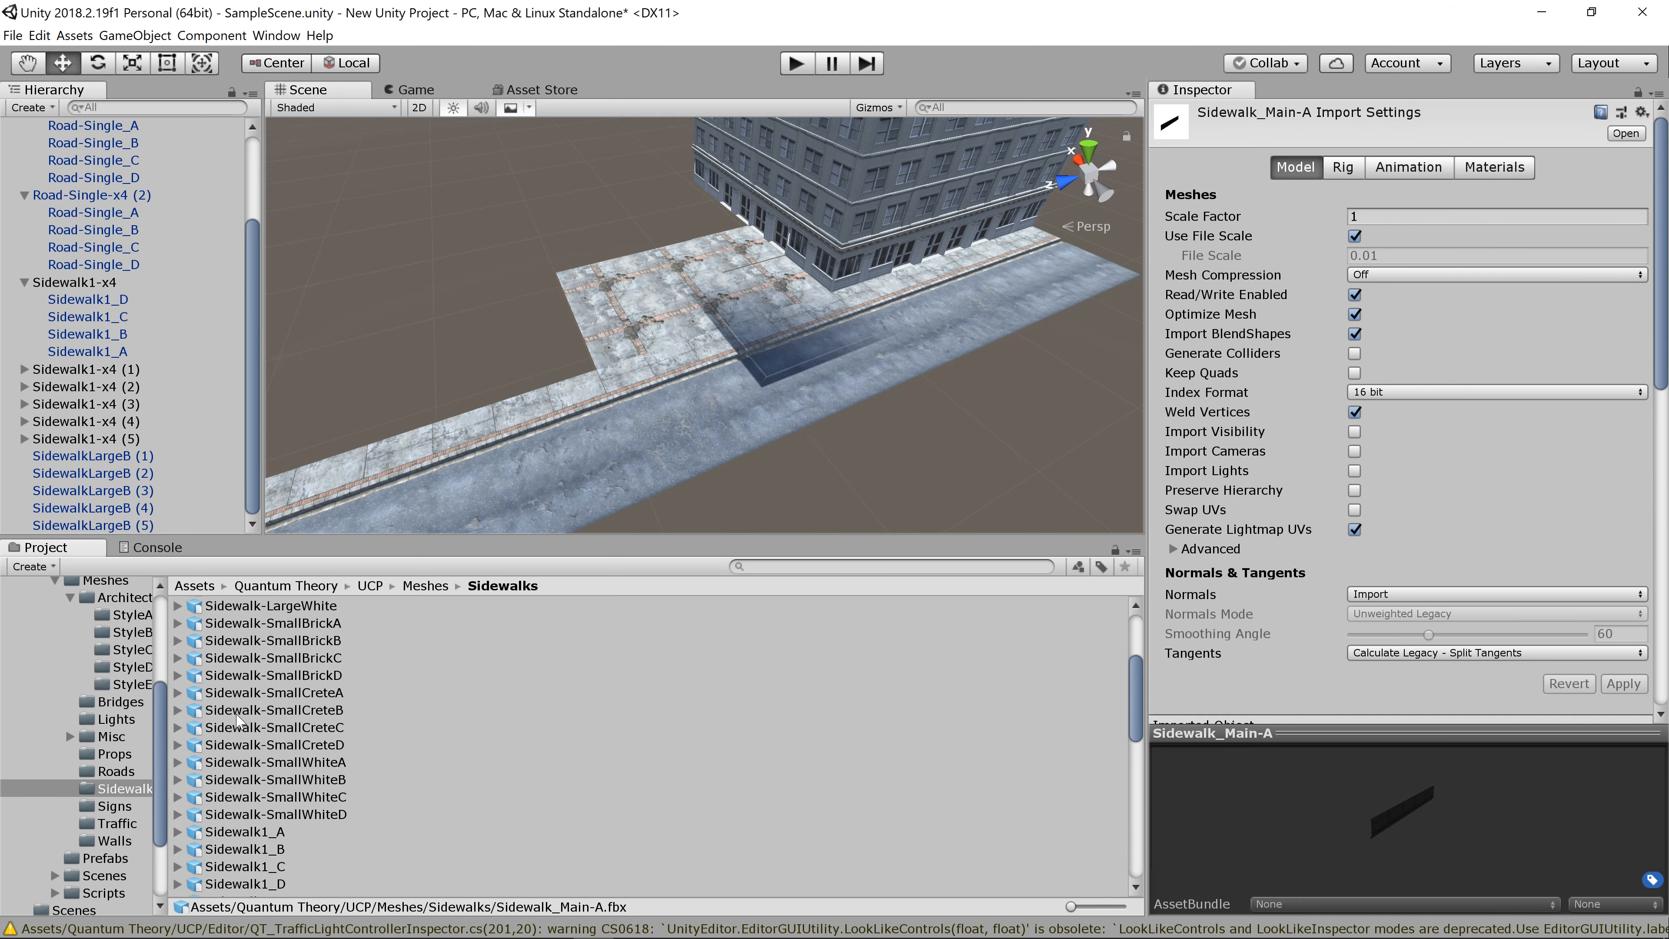
{"action": "left_click", "coordinate": [128, 615]}
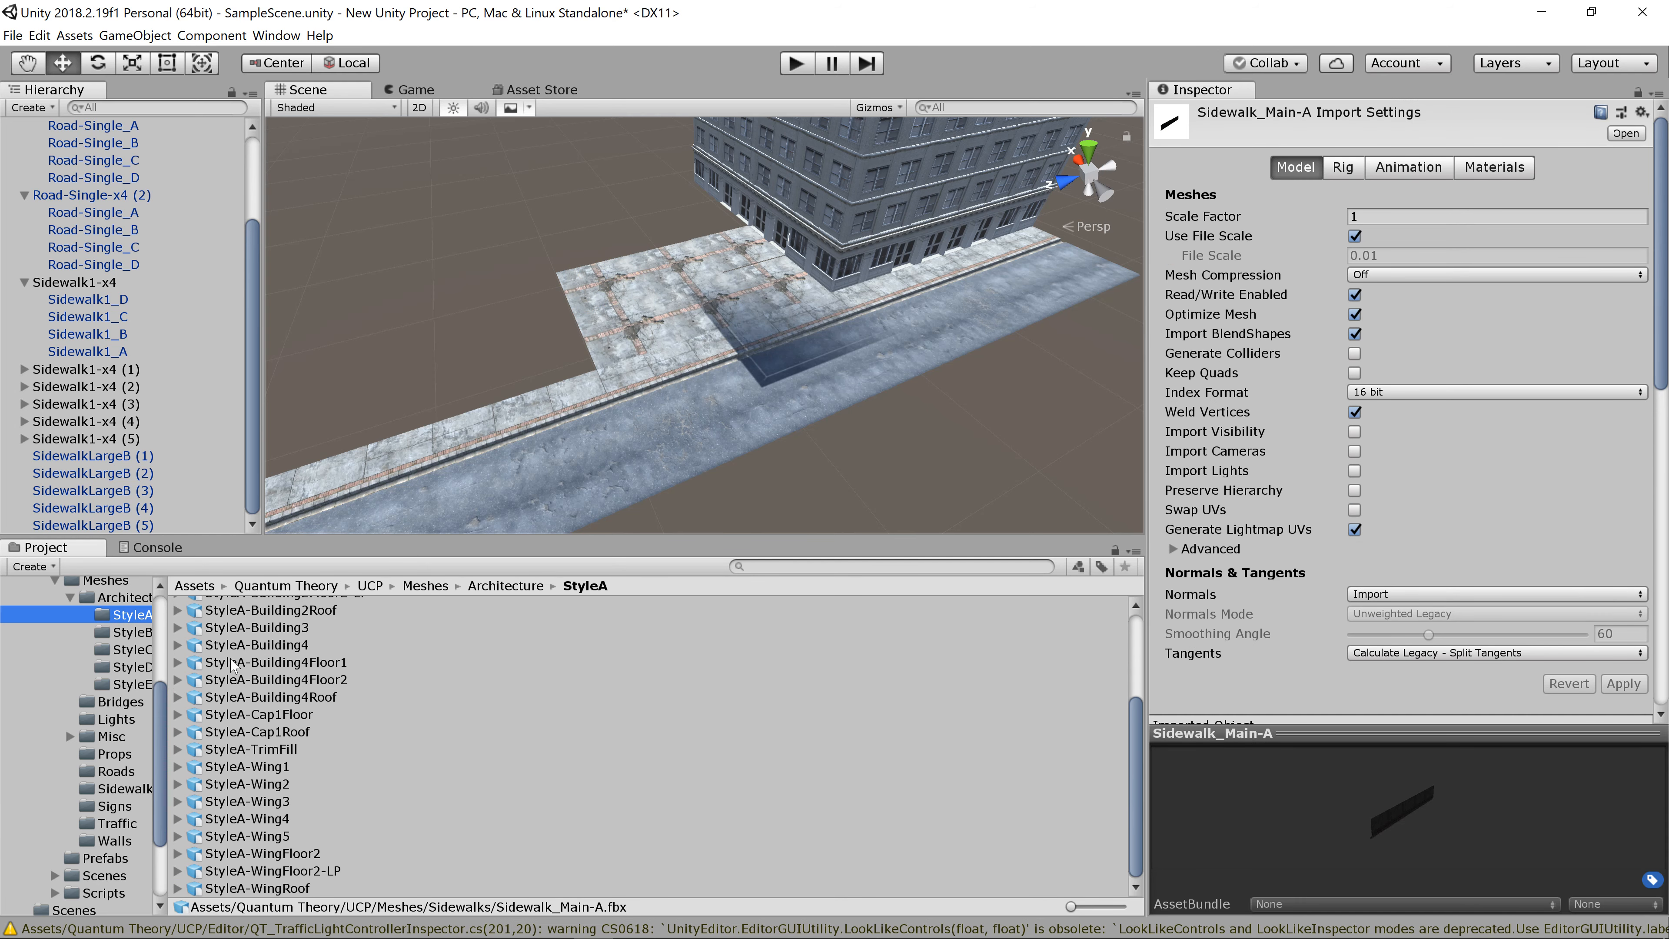
{"action": "scroll", "coordinate": [257, 671], "scroll_direction": "up", "scroll_amount": 5}
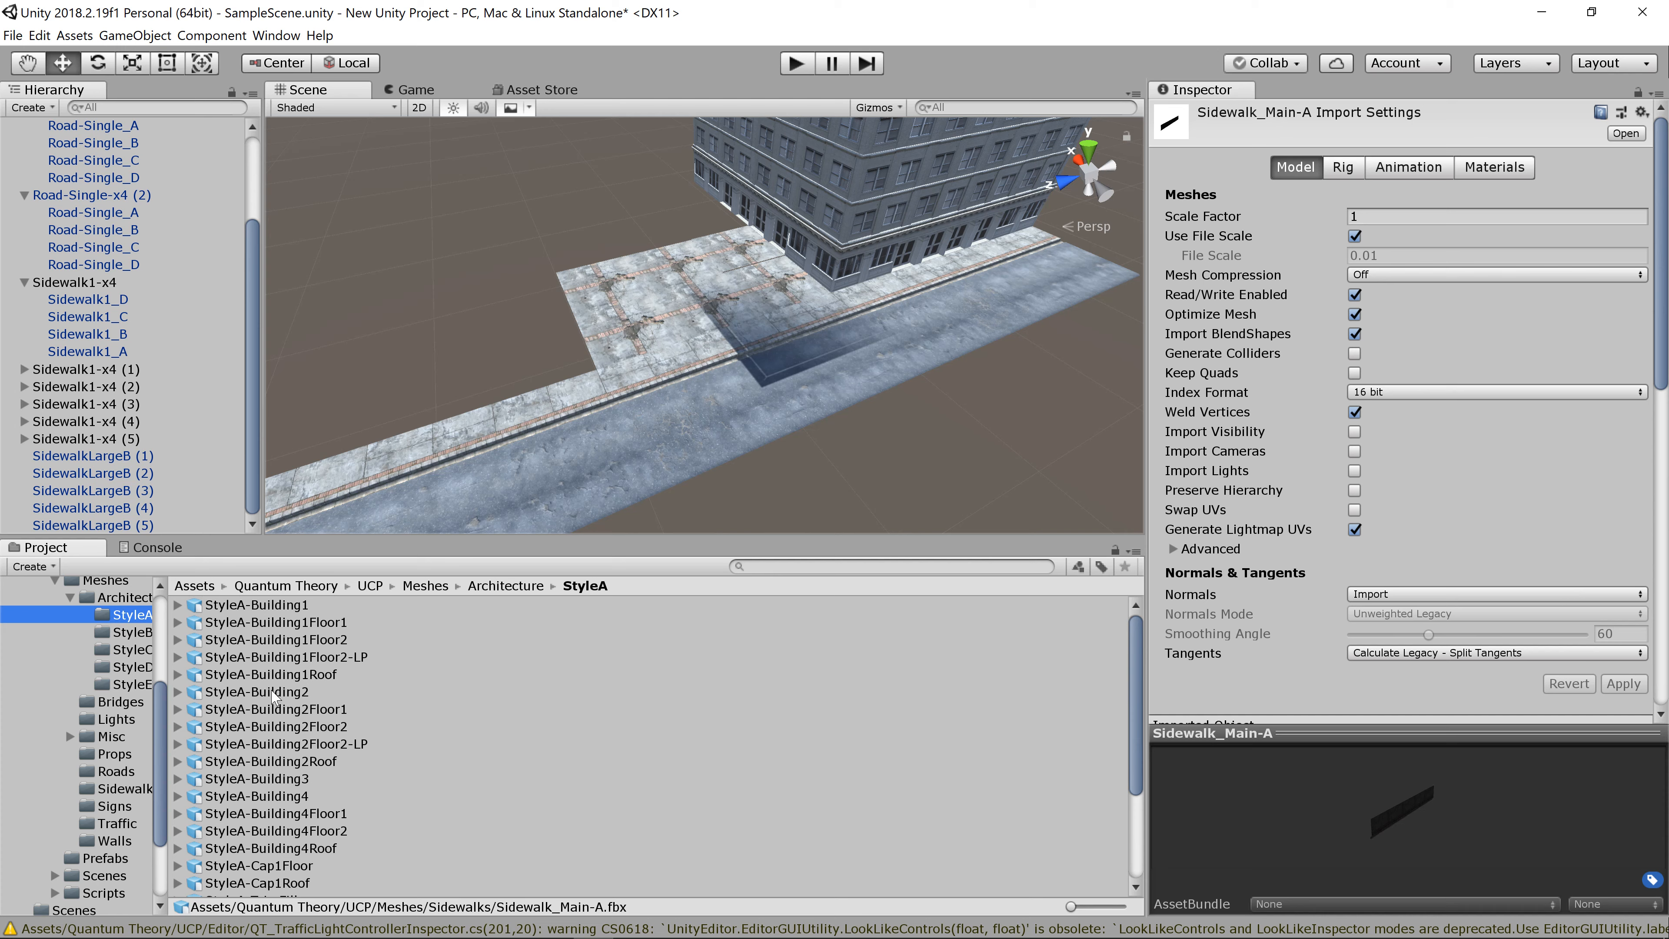
Step: Preview the StyleA-Building2 mesh and the StyleC-Wing1 mesh among the architecture models
{"action": "left_click", "coordinate": [275, 692]}
{"action": "left_click", "coordinate": [133, 649]}
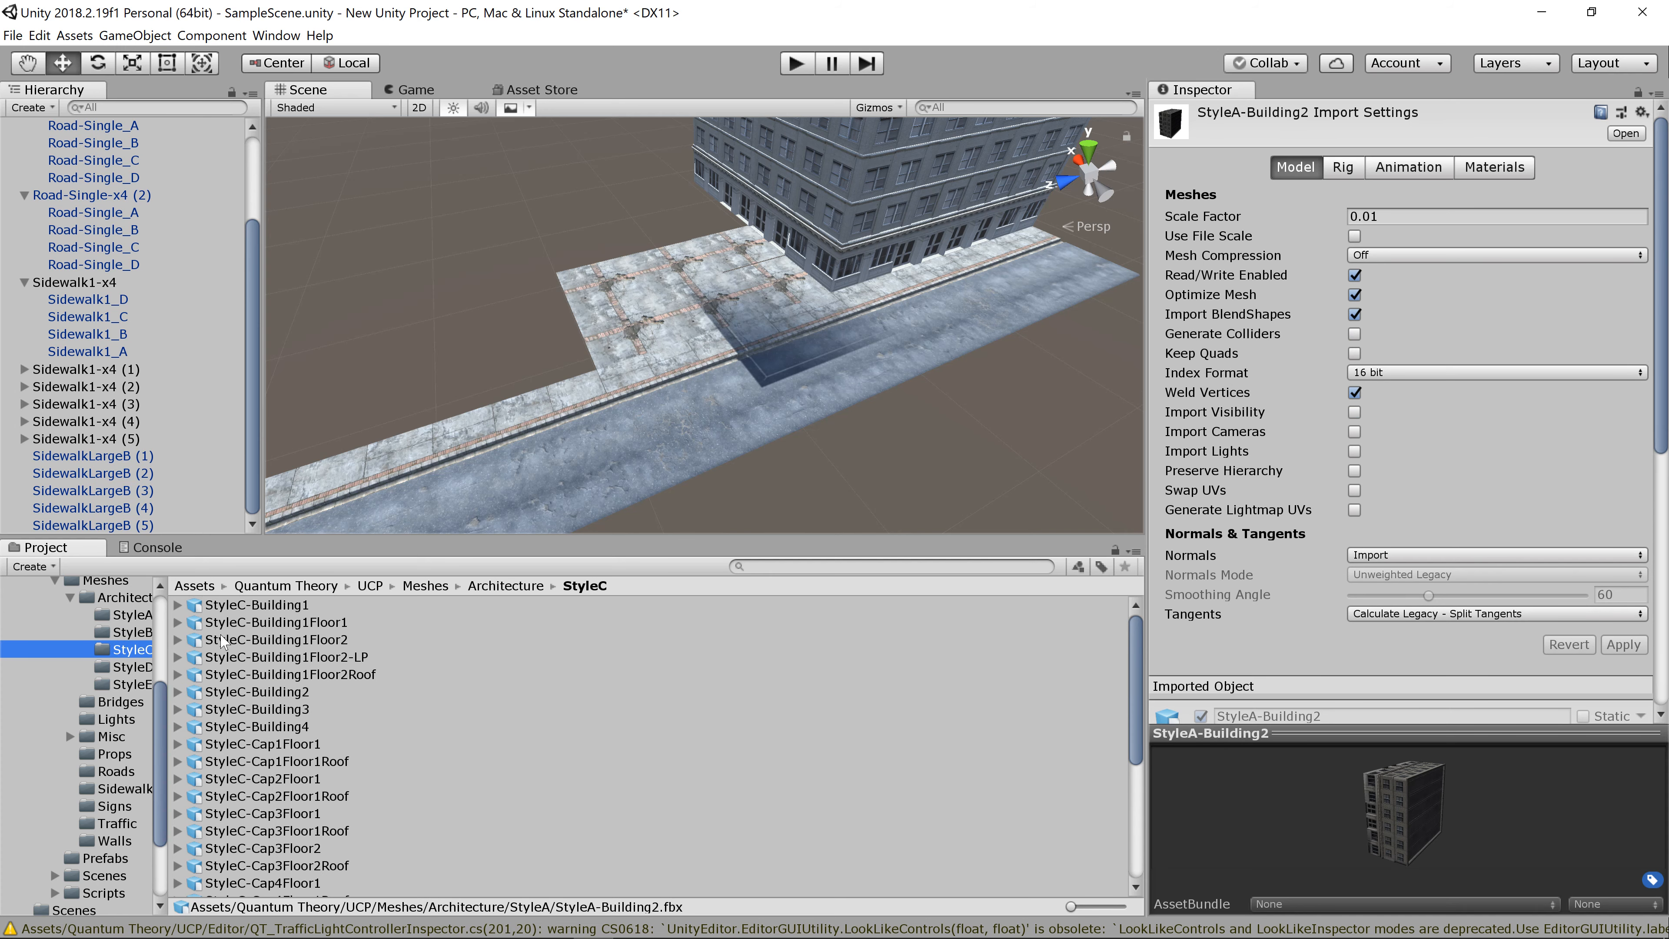
{"action": "scroll", "coordinate": [255, 799], "scroll_direction": "down", "scroll_amount": 5}
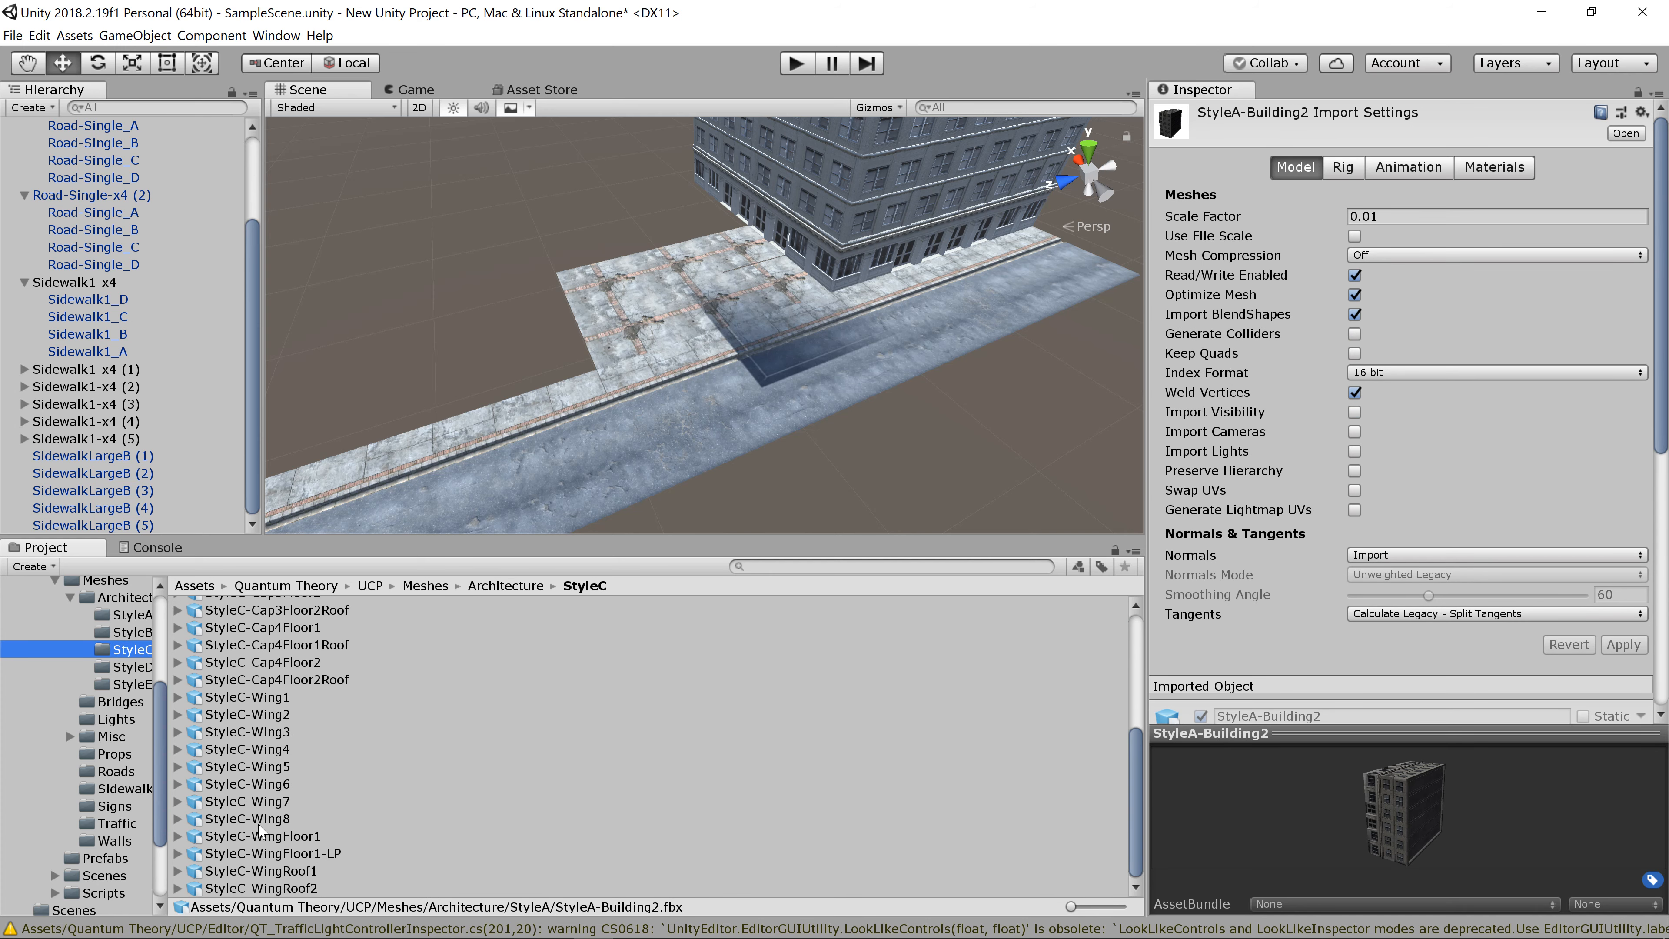
{"action": "left_click", "coordinate": [239, 698]}
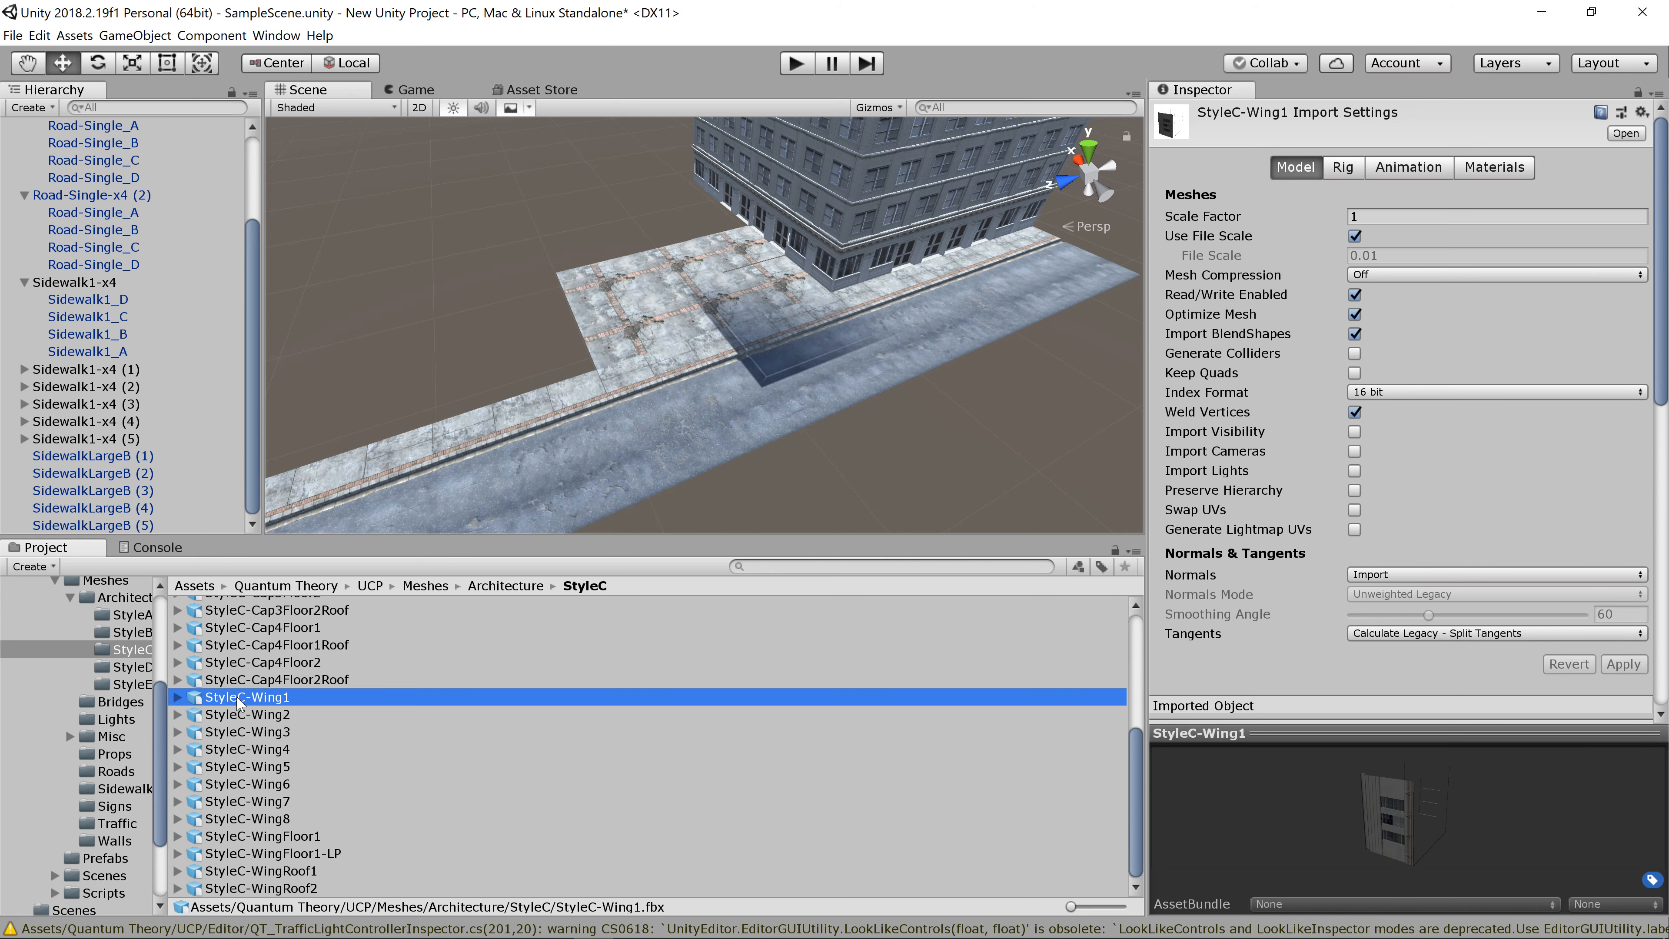
{"action": "scroll", "coordinate": [239, 702], "scroll_direction": "up", "scroll_amount": 5}
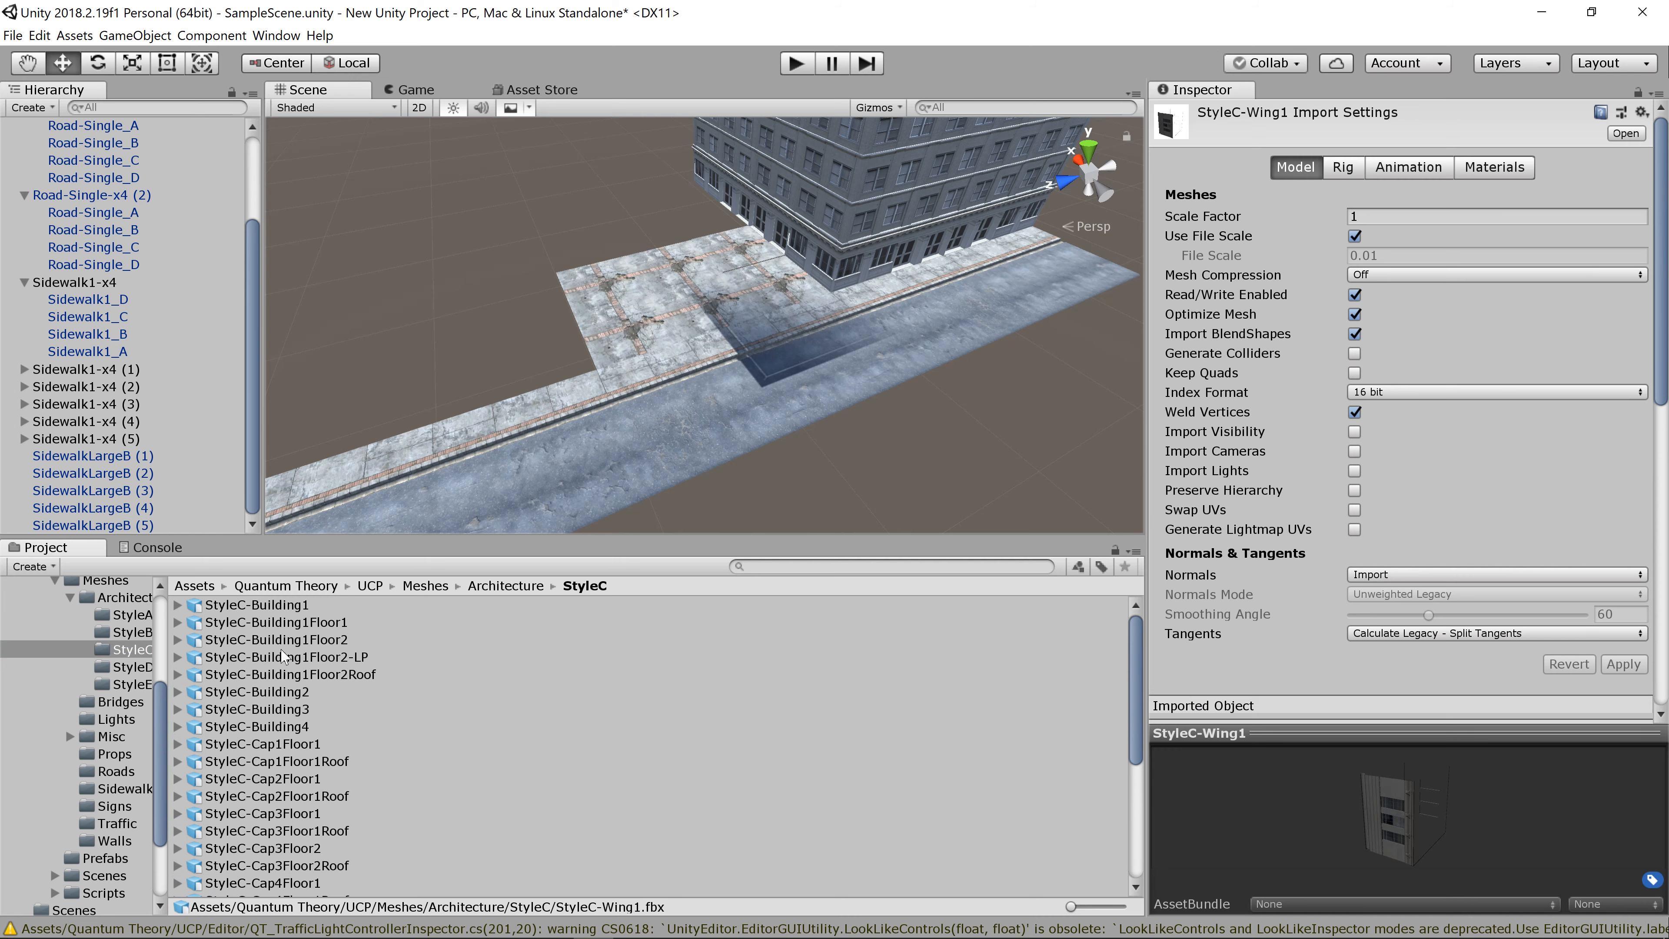
Step: Add StyleC-Building4 to the scene and vertex-snap it onto the sidewalk at X -107.16, Y 193.37, Z -71.187
{"action": "left_click", "coordinate": [287, 727]}
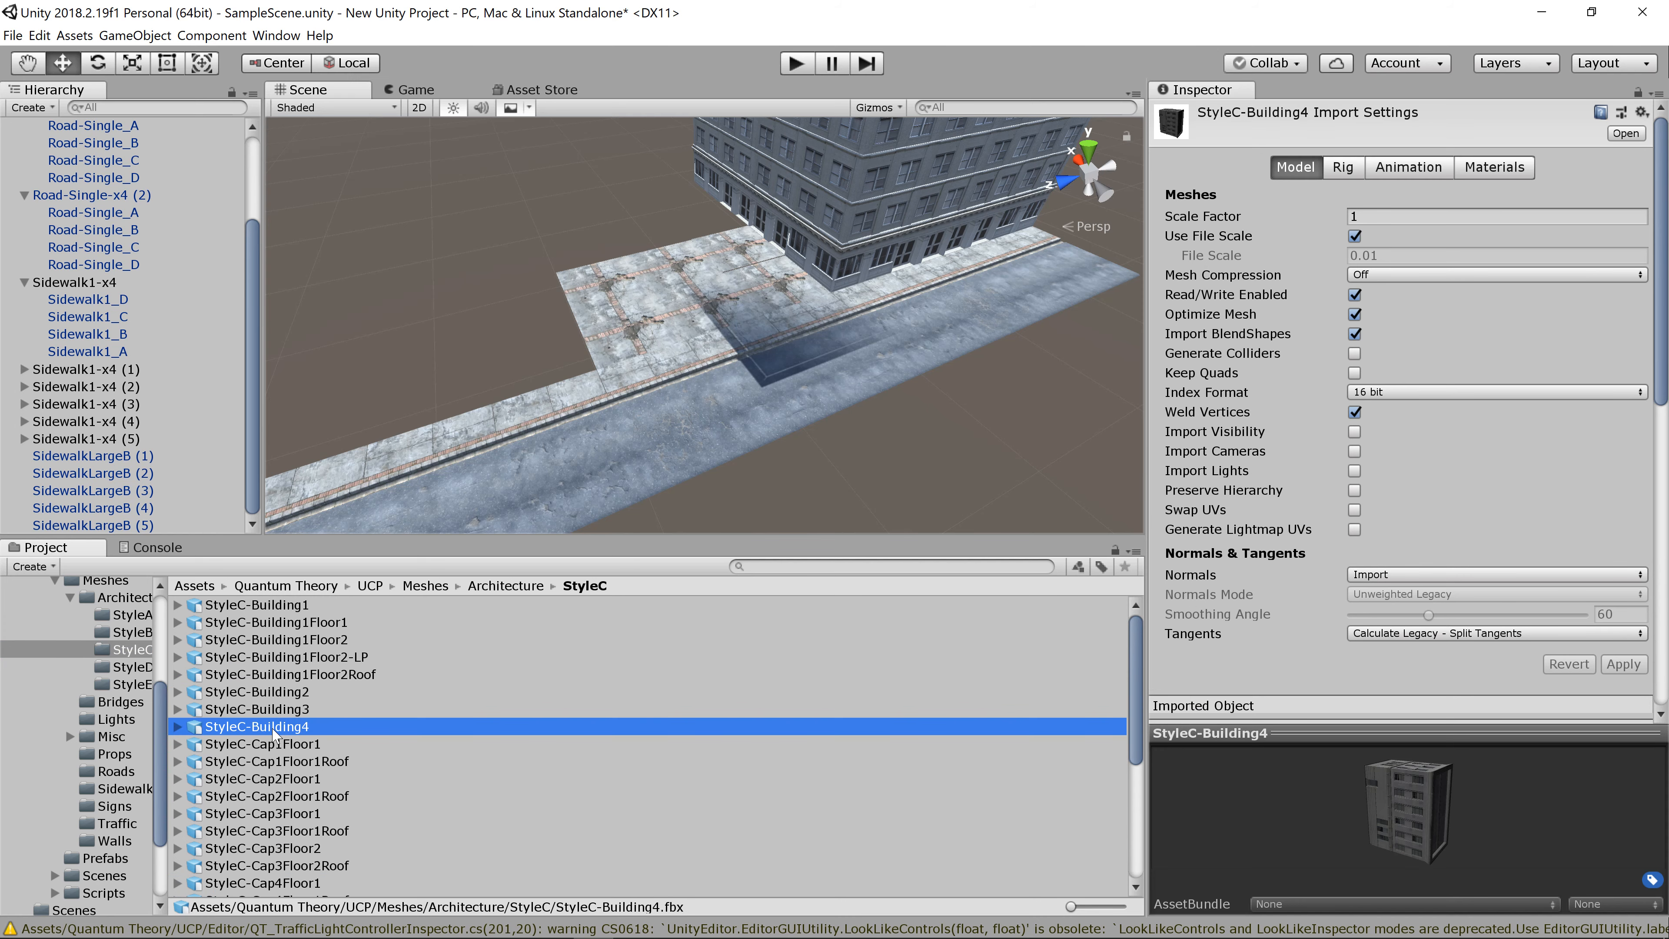
{"action": "left_click_drag", "start_coordinate": [275, 735], "coordinate": [854, 248]}
{"action": "scroll", "coordinate": [514, 355], "scroll_direction": "down", "scroll_amount": 4}
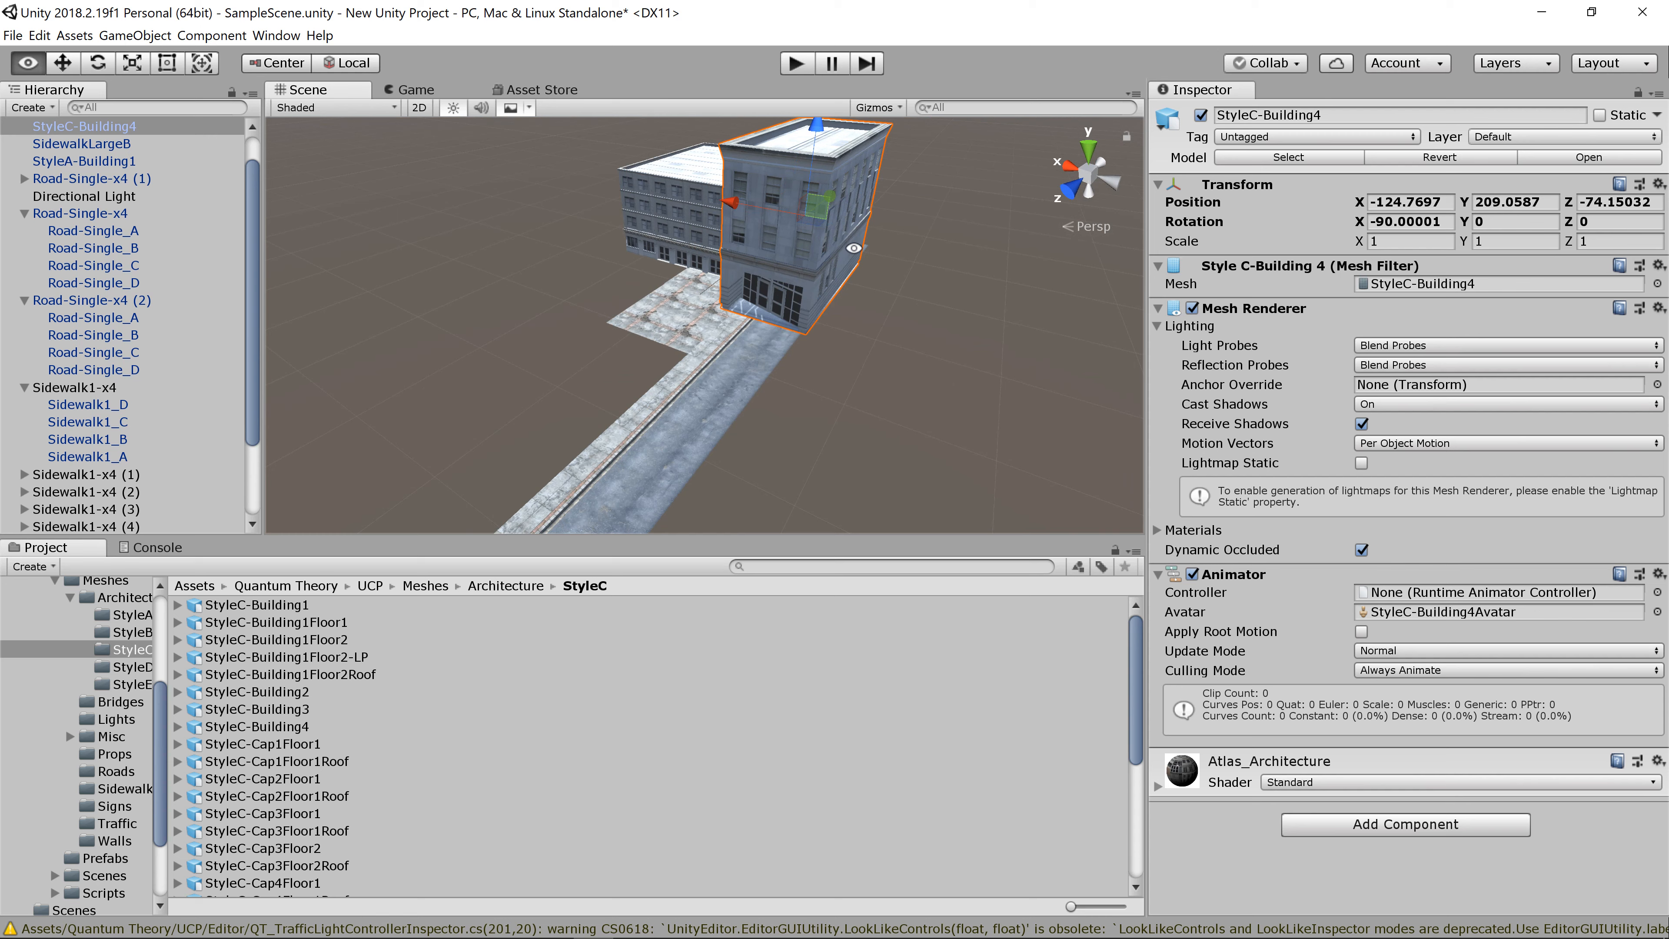
{"action": "key", "text": "v"}
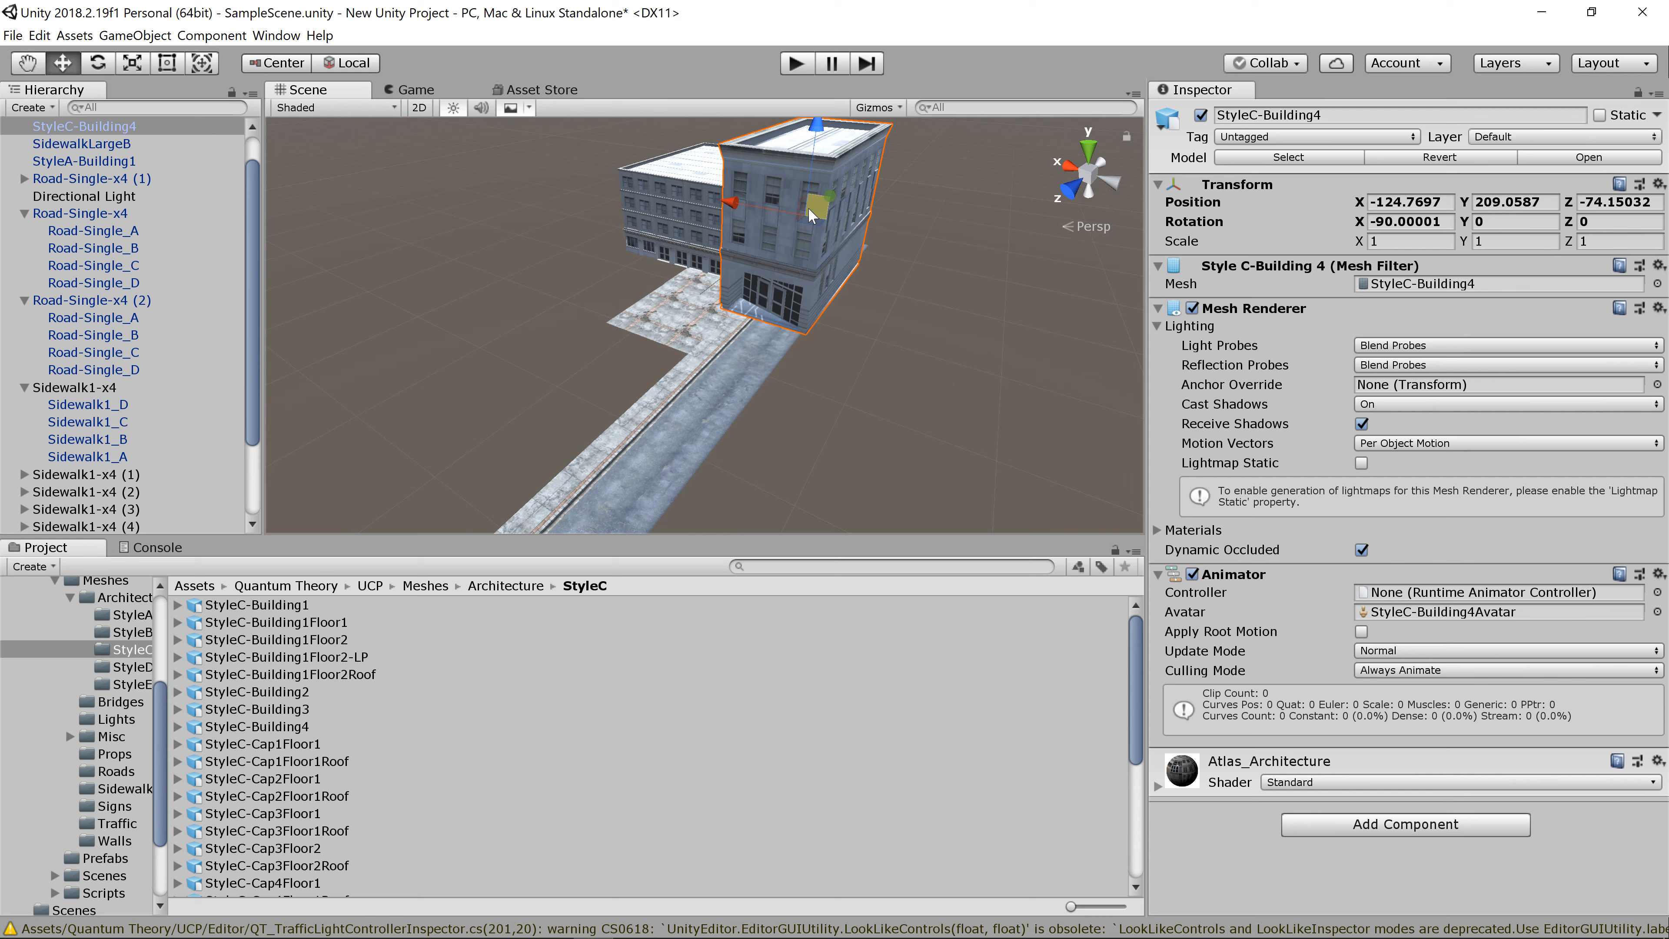
{"action": "left_click_drag", "start_coordinate": [800, 289], "coordinate": [539, 332]}
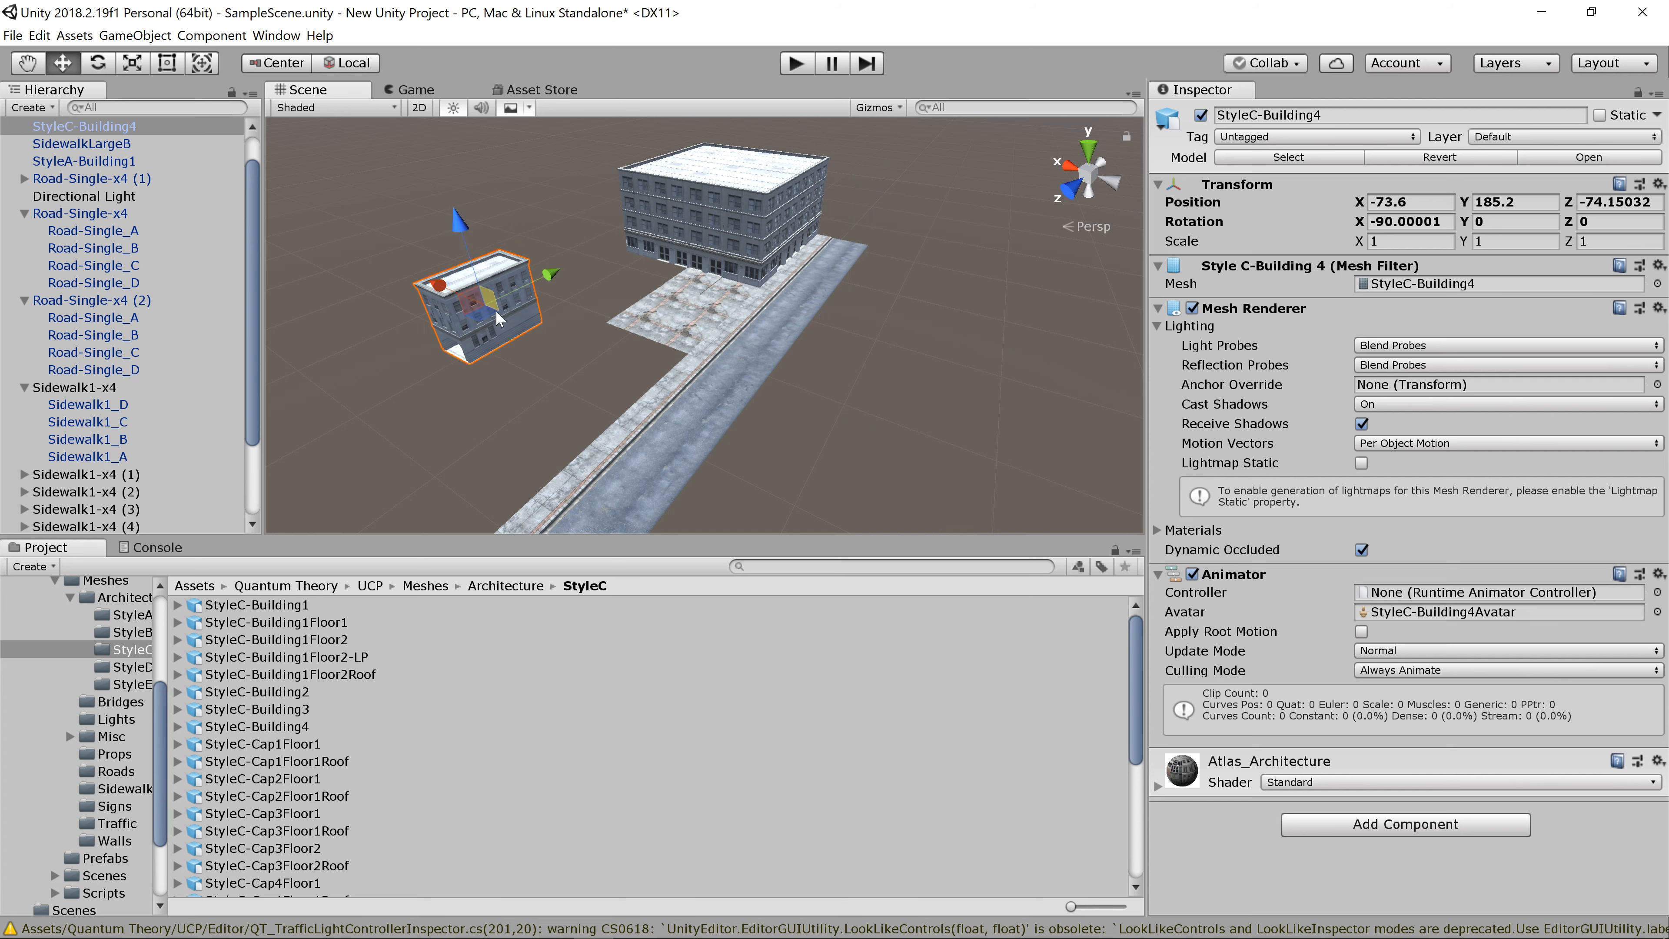
{"action": "left_click_drag", "start_coordinate": [618, 367], "coordinate": [680, 364]}
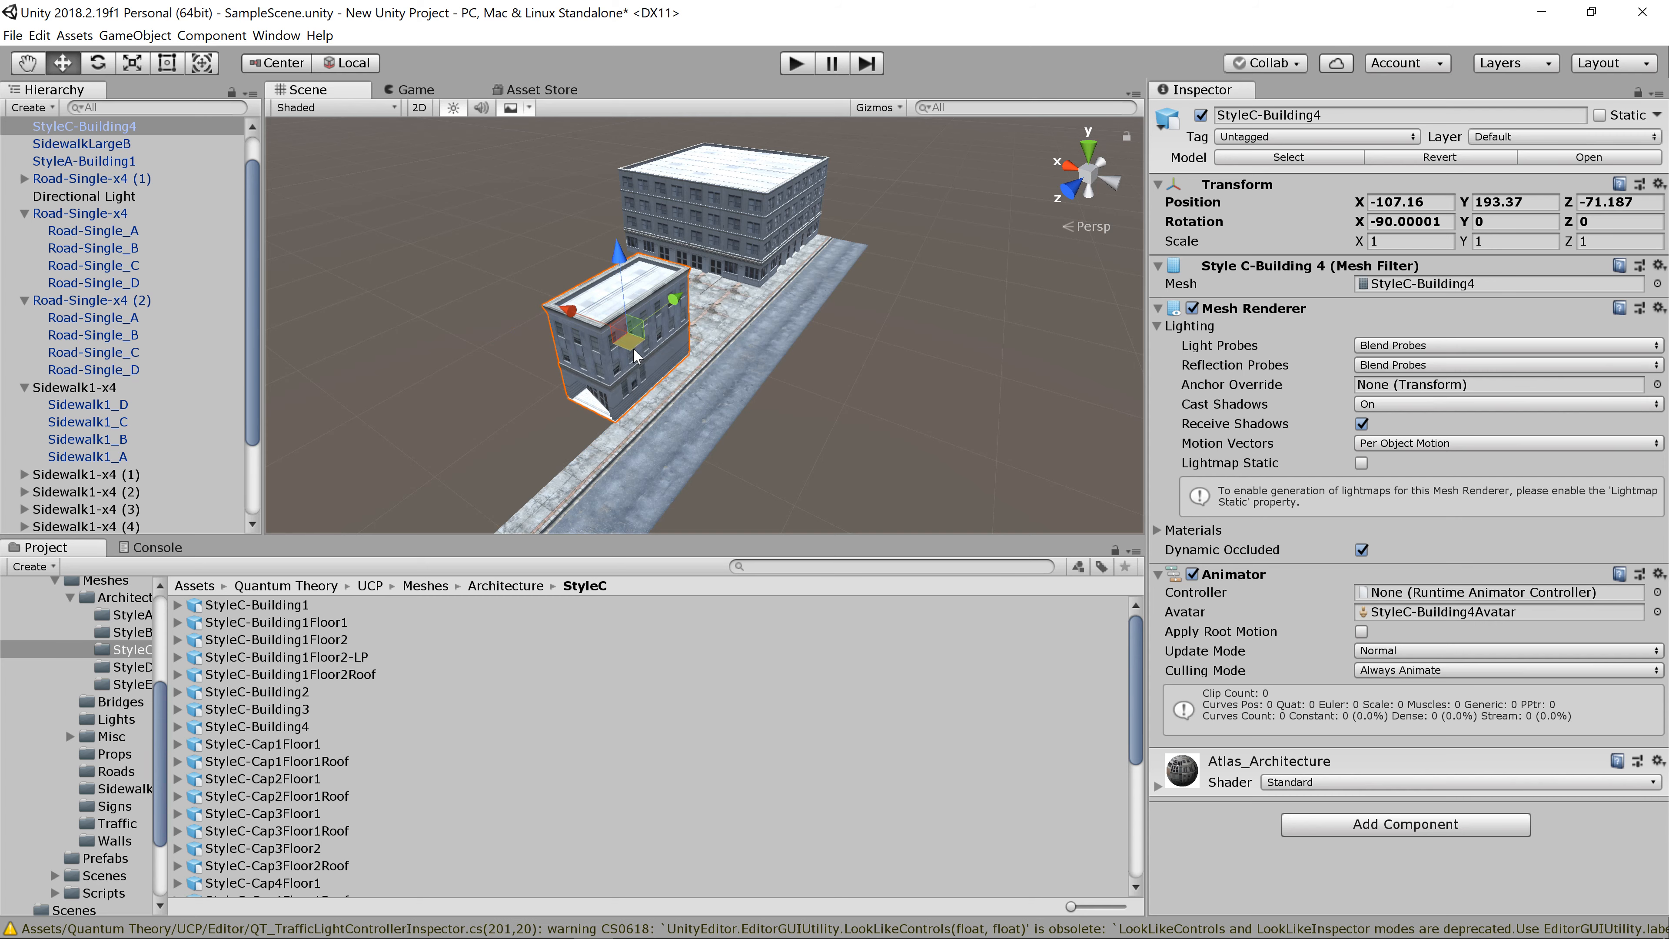
{"action": "scroll", "coordinate": [635, 355], "scroll_direction": "up", "scroll_amount": 3}
{"action": "scroll", "coordinate": [635, 356], "scroll_direction": "up", "scroll_amount": 1}
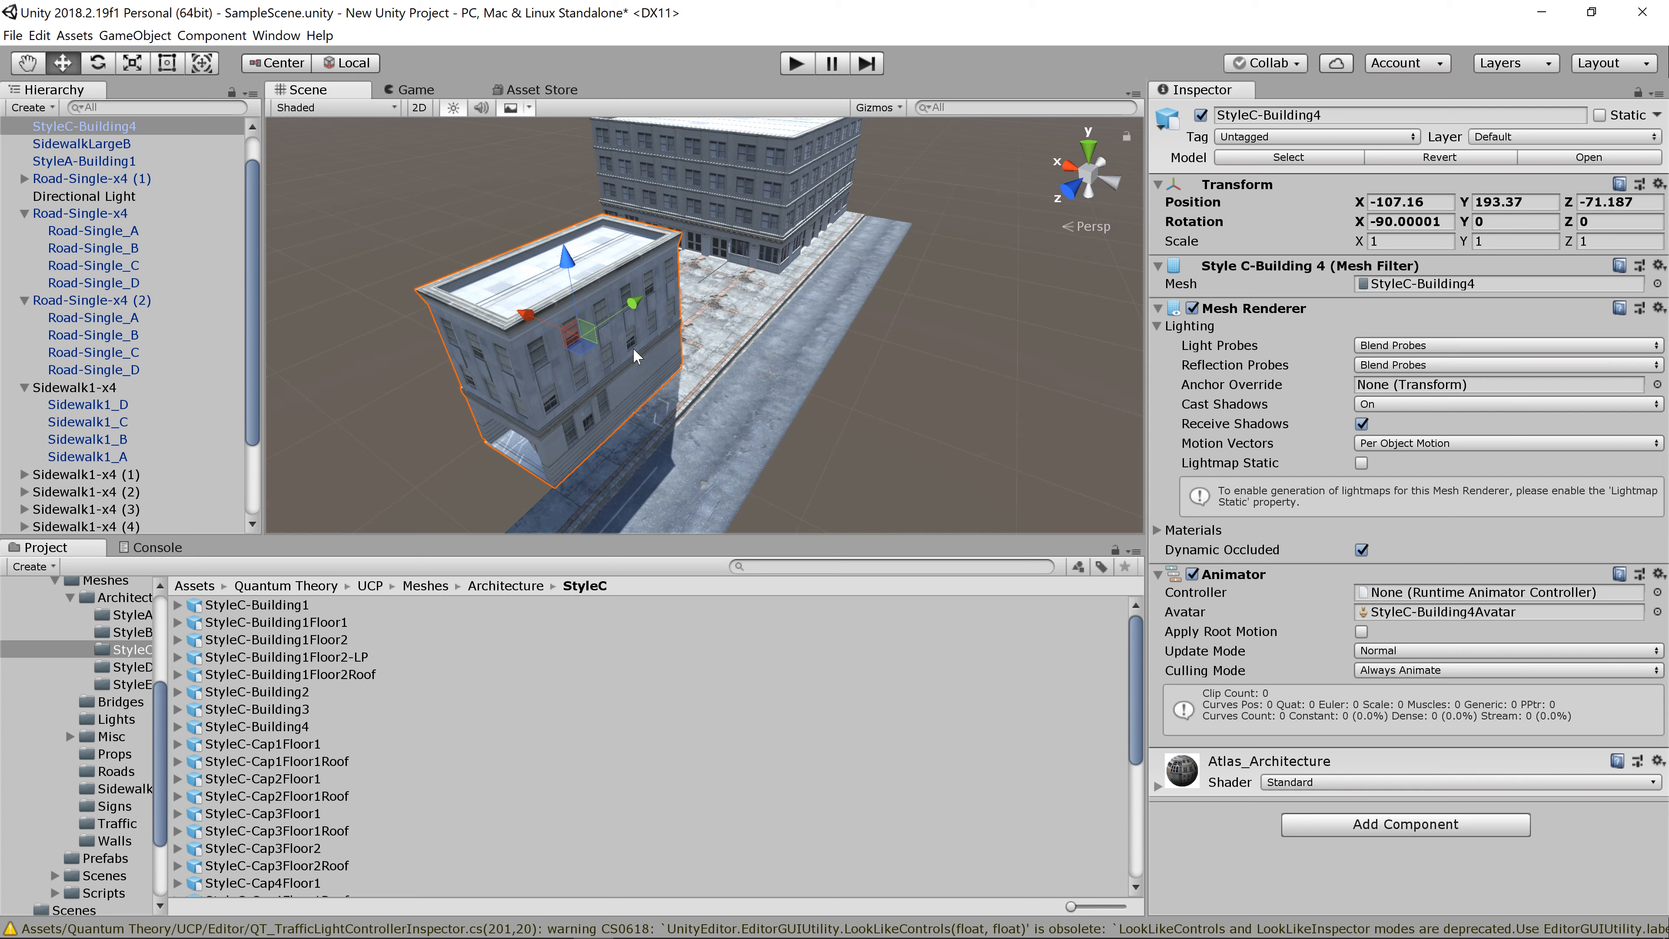
Step: Set StyleC-Building4's Y rotation to -90 so its entrance faces the road
{"action": "left_click_drag", "start_coordinate": [652, 429], "coordinate": [572, 387], "text": "alt"}
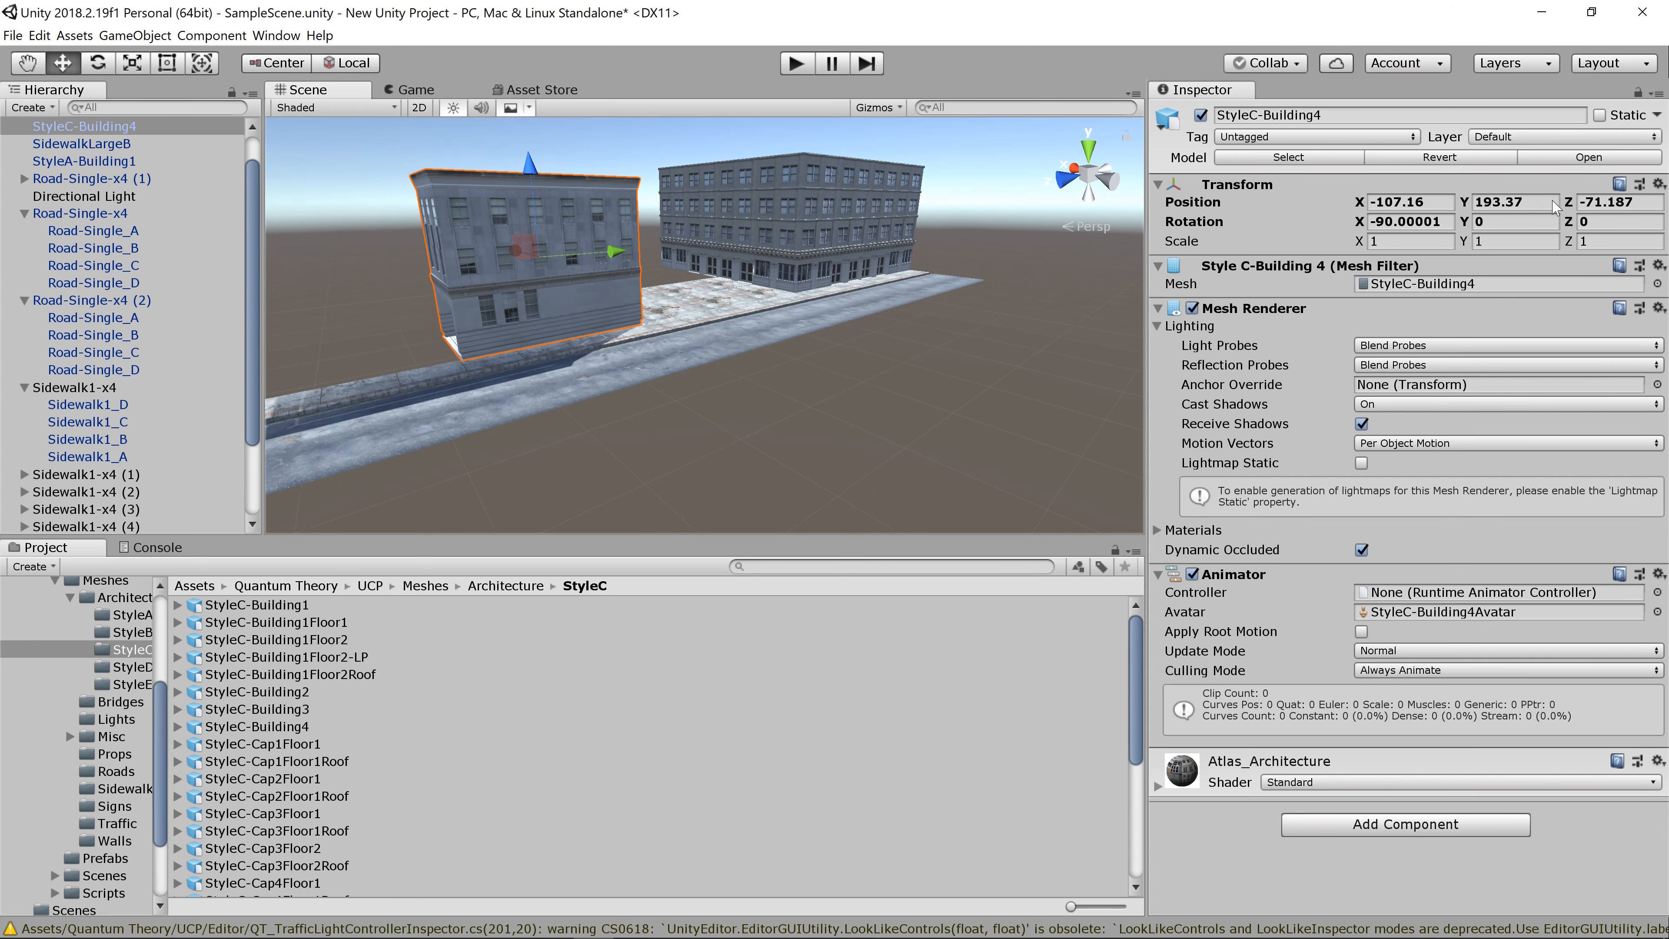
{"action": "left_click", "coordinate": [1510, 223]}
{"action": "type", "text": "90"}
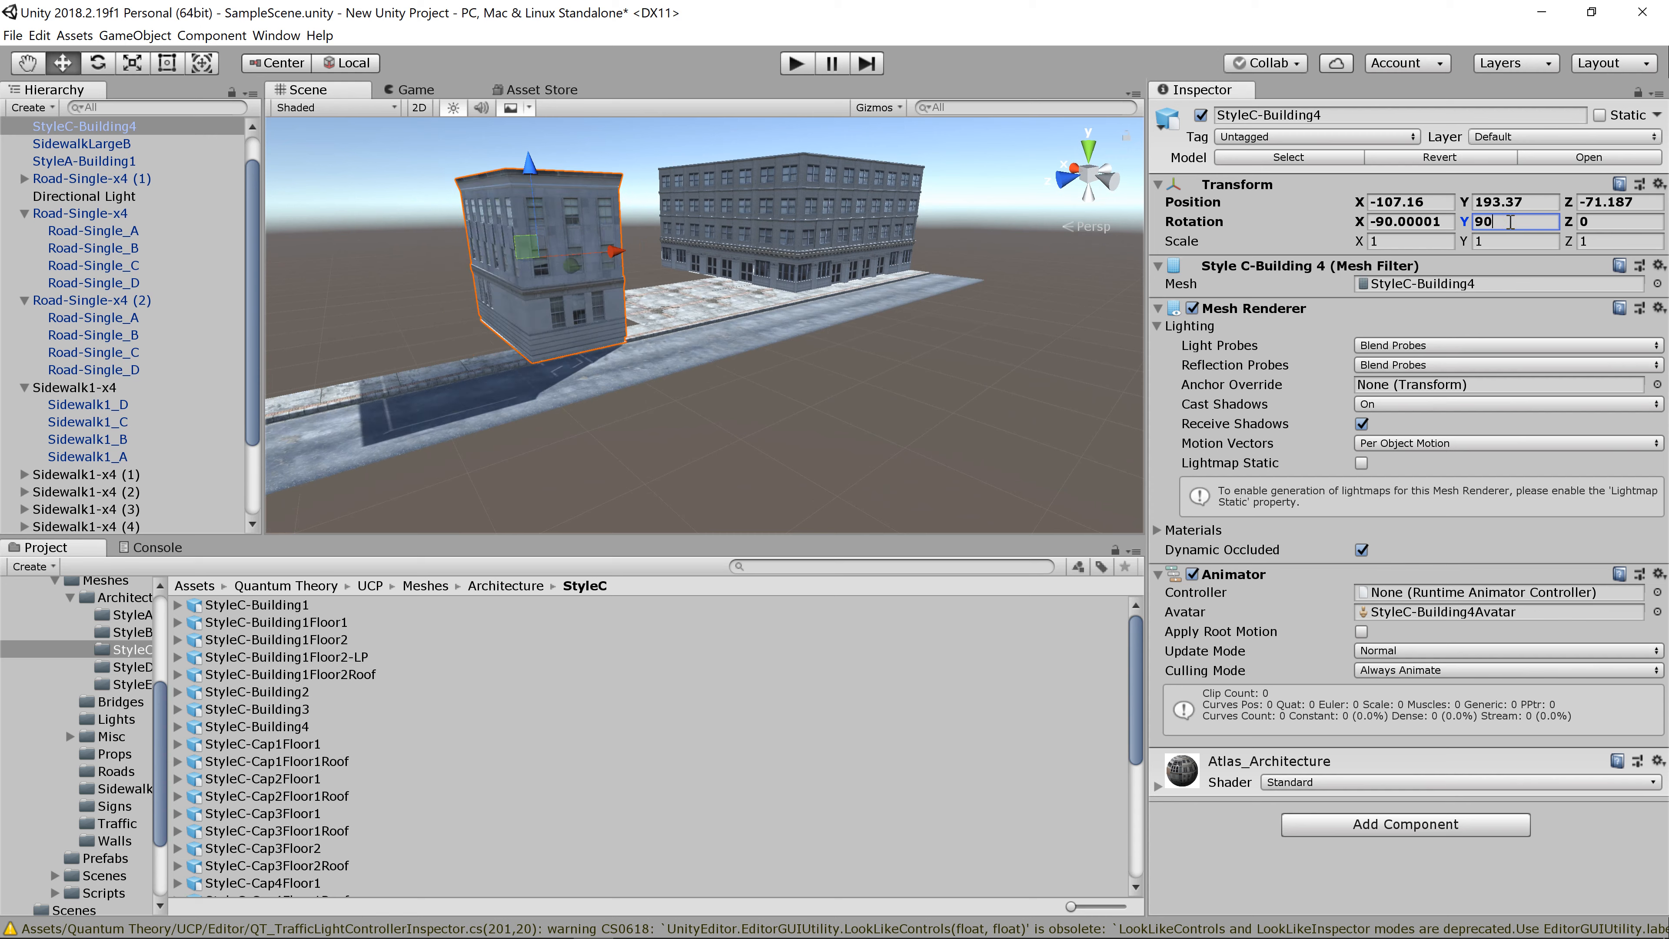
{"action": "left_click_drag", "start_coordinate": [1509, 222], "coordinate": [1427, 231]}
{"action": "type", "text": "-690"}
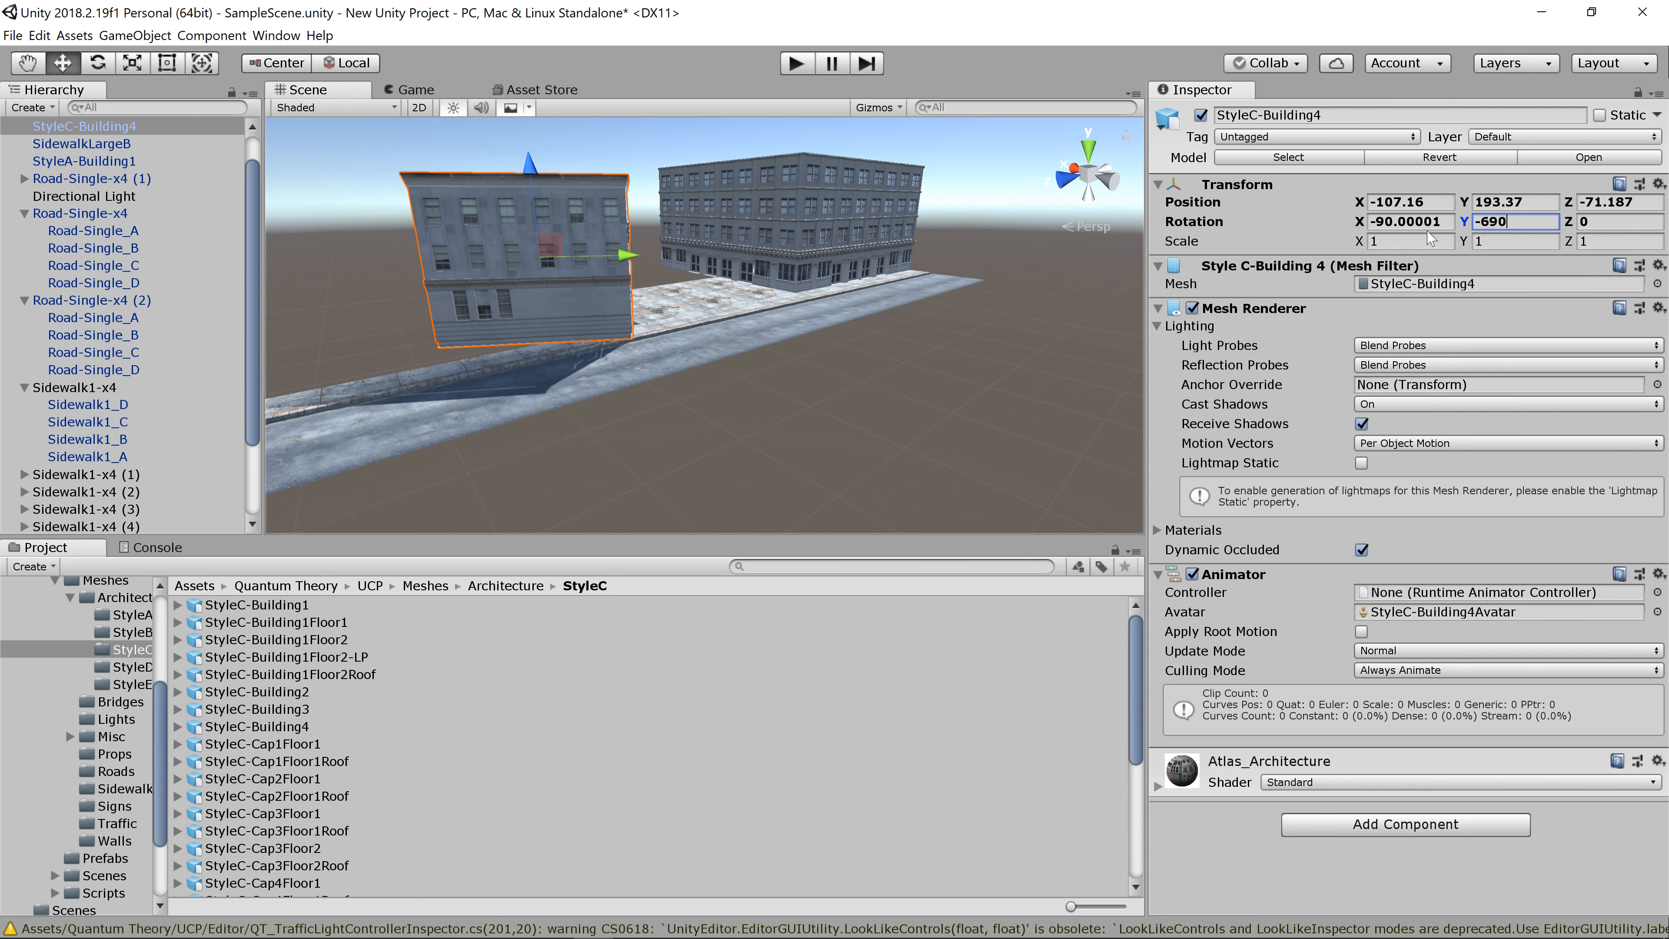
{"action": "key", "text": "Escape"}
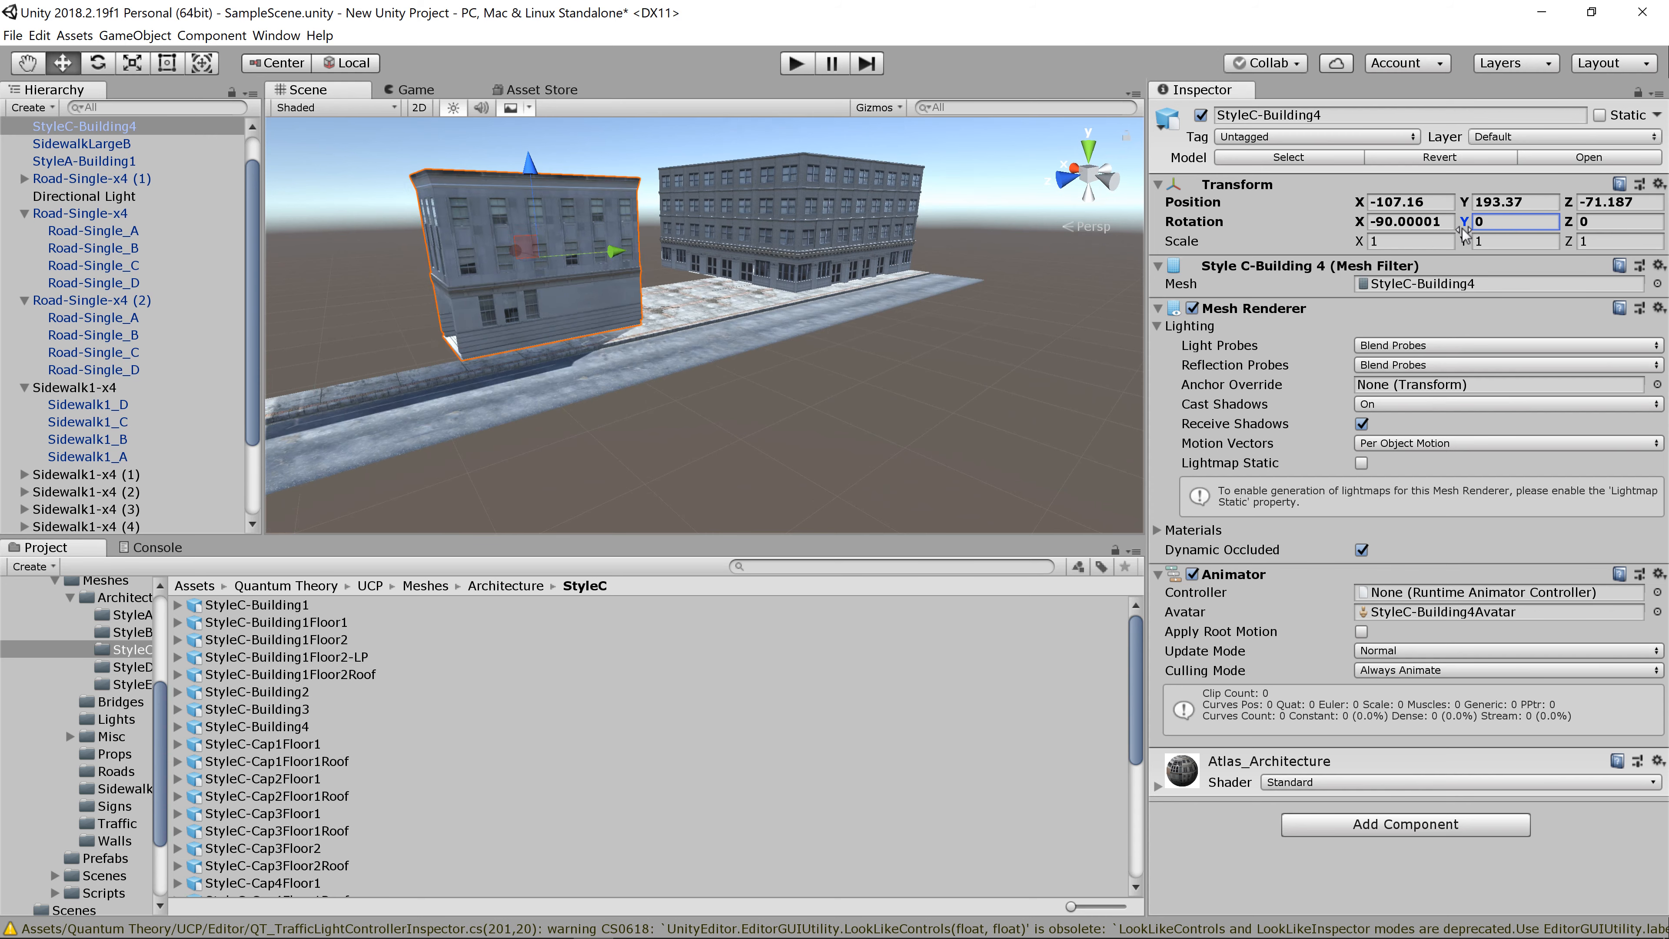
{"action": "left_click", "coordinate": [1514, 223]}
{"action": "type", "text": "-90"}
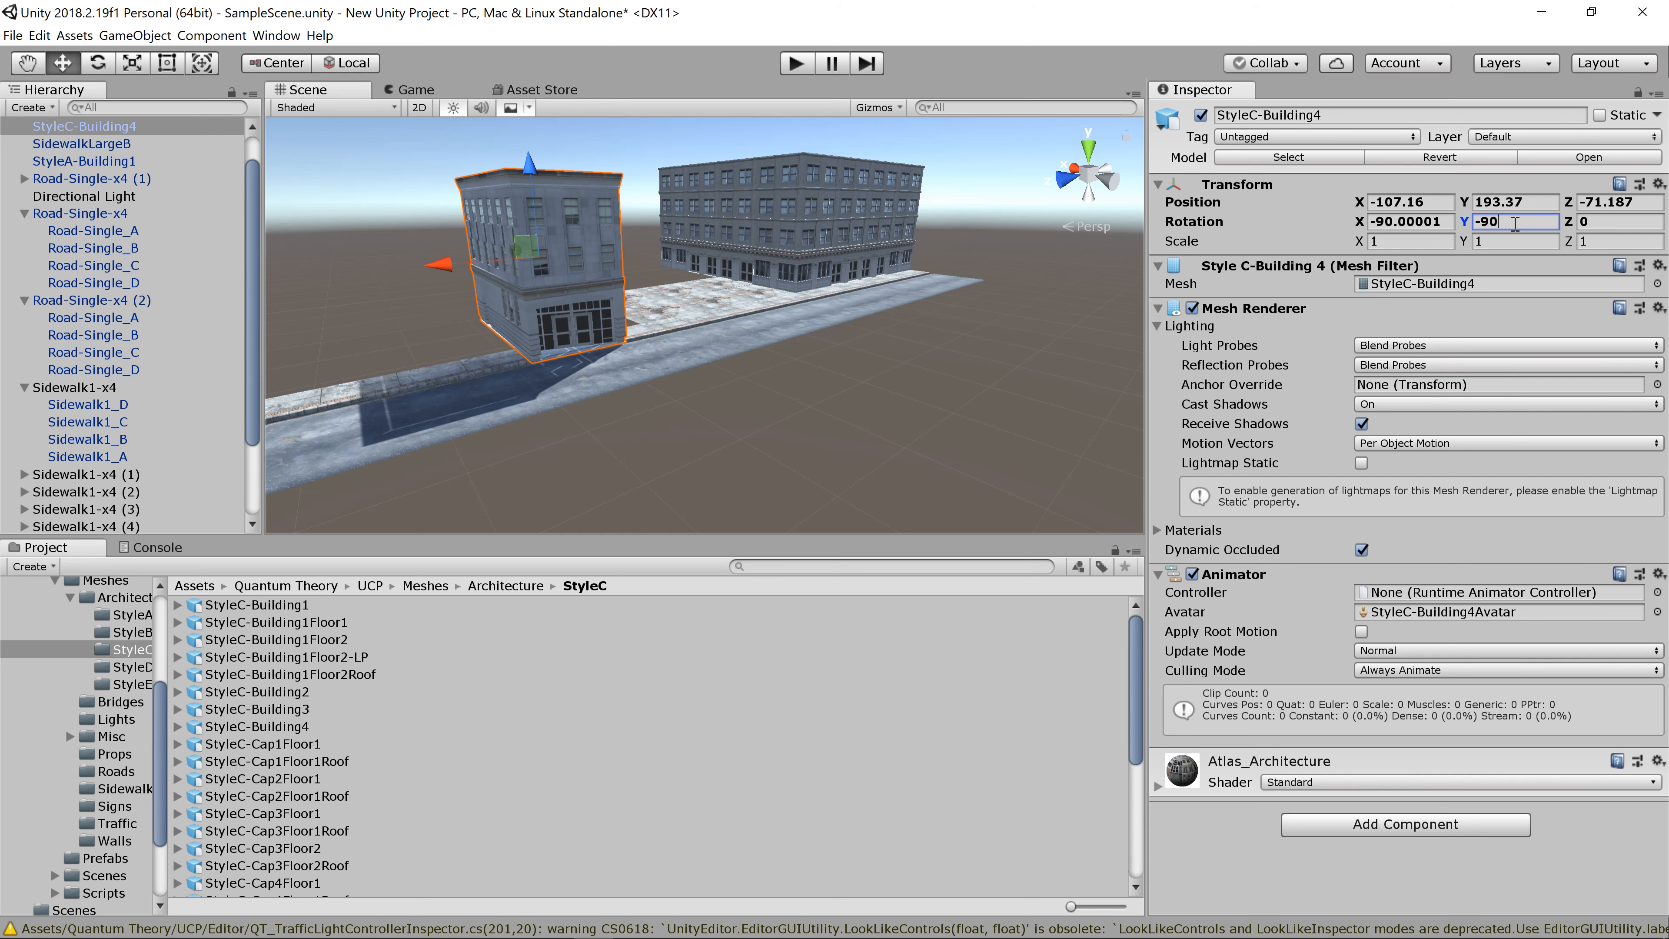
Step: Vertex-snap StyleC-Building4's front bottom corner to the corner of the large sidewalk tiles, at X -103.56, Y 193.37, Z -74.587
{"action": "left_click_drag", "start_coordinate": [526, 246], "coordinate": [476, 189]}
{"action": "key", "text": "v"}
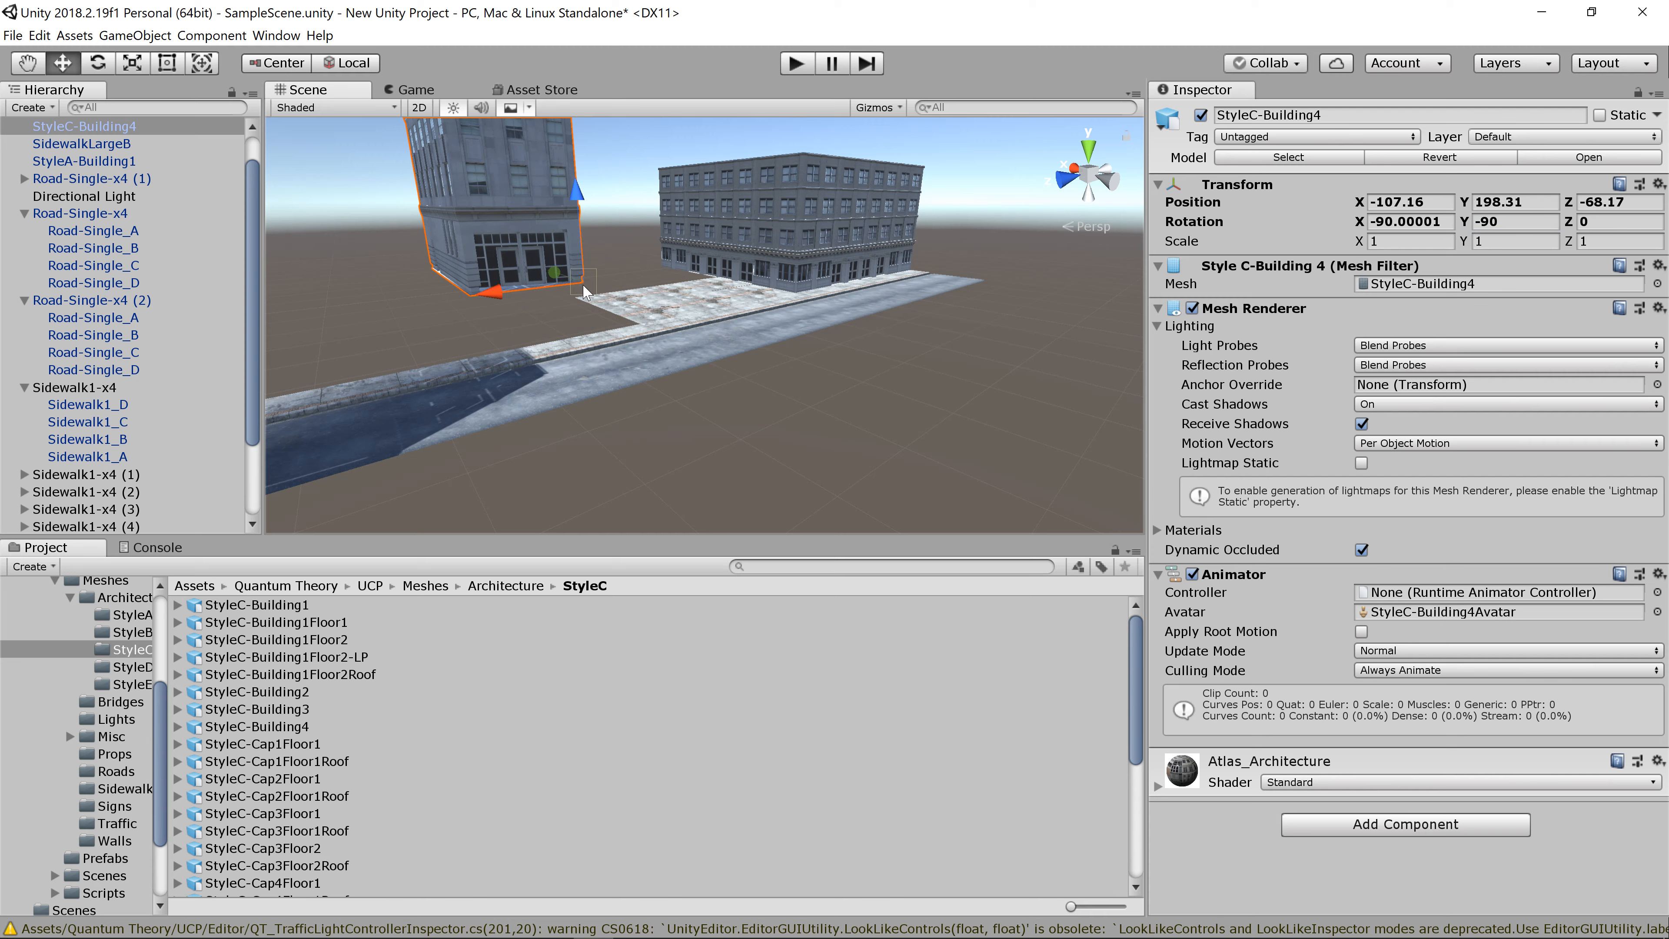
{"action": "scroll", "coordinate": [578, 289], "scroll_direction": "up", "scroll_amount": 3}
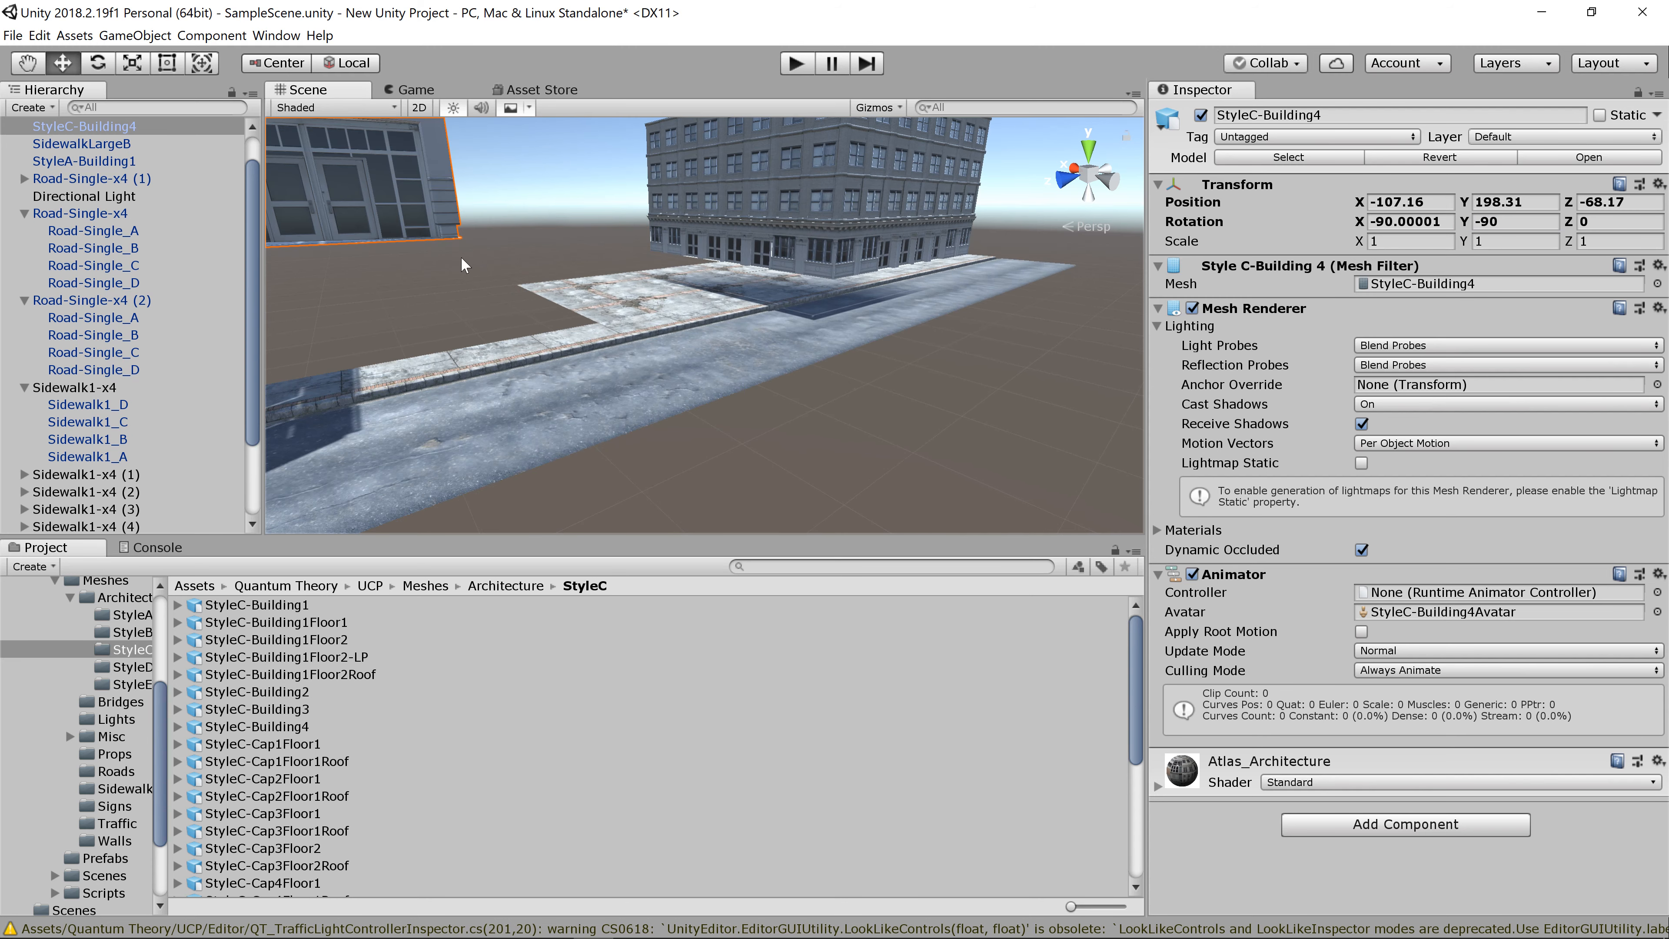
{"action": "key", "text": "v"}
{"action": "left_click_drag", "start_coordinate": [437, 303], "coordinate": [356, 345], "text": "alt"}
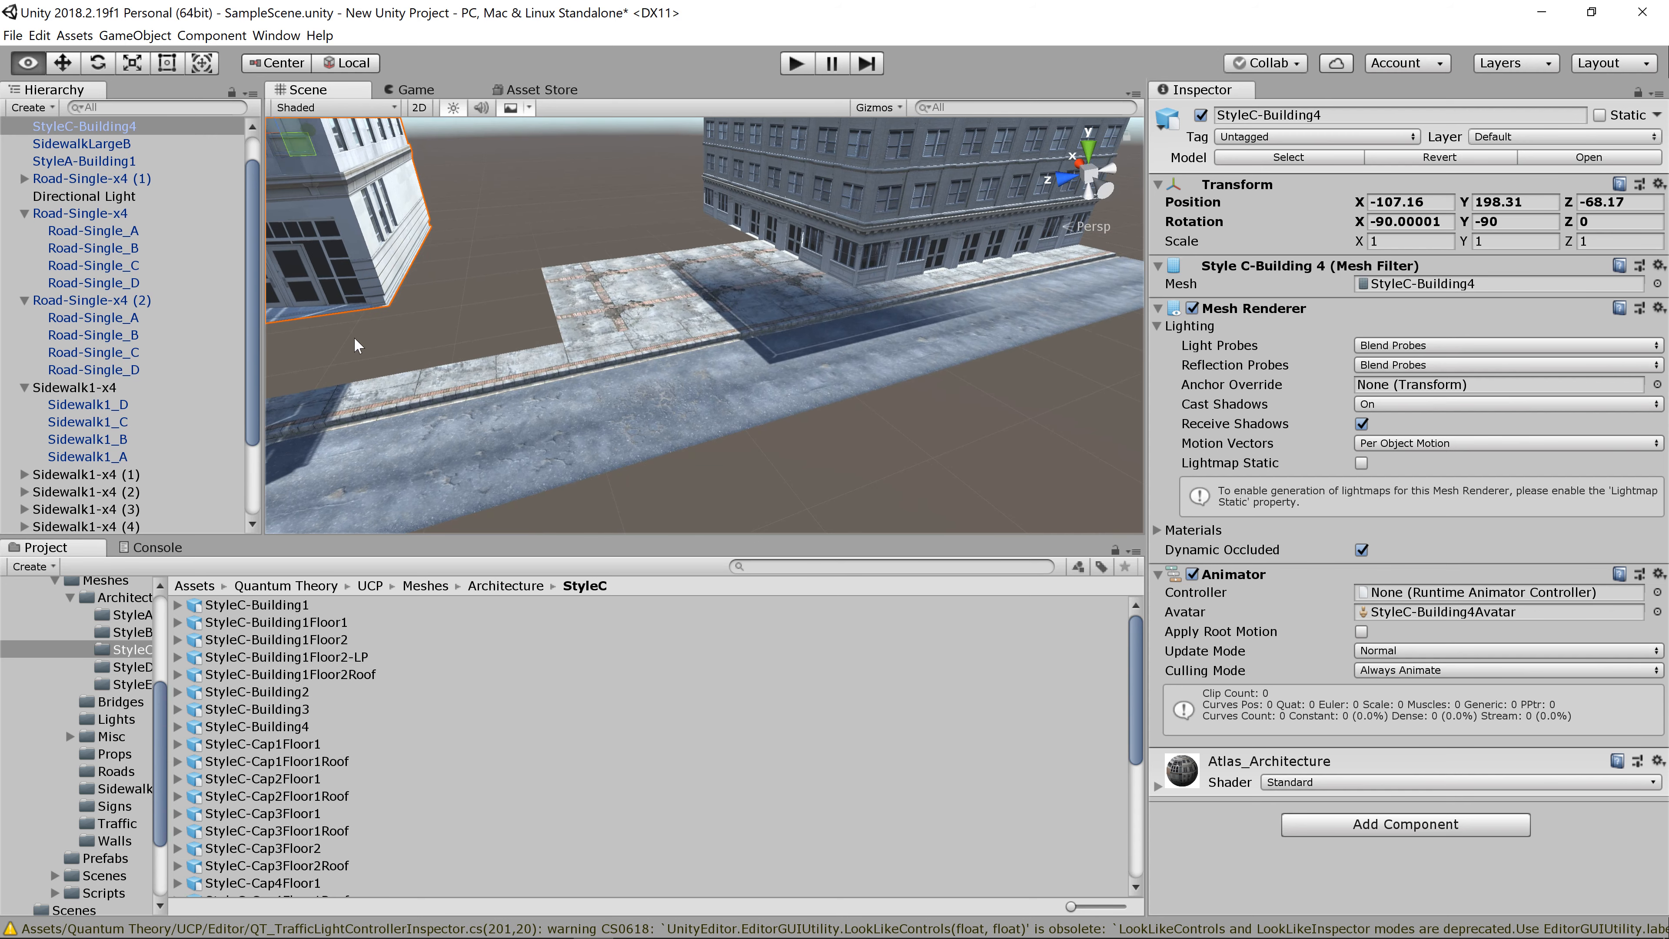
{"action": "scroll", "coordinate": [437, 339], "scroll_direction": "up", "scroll_amount": 5}
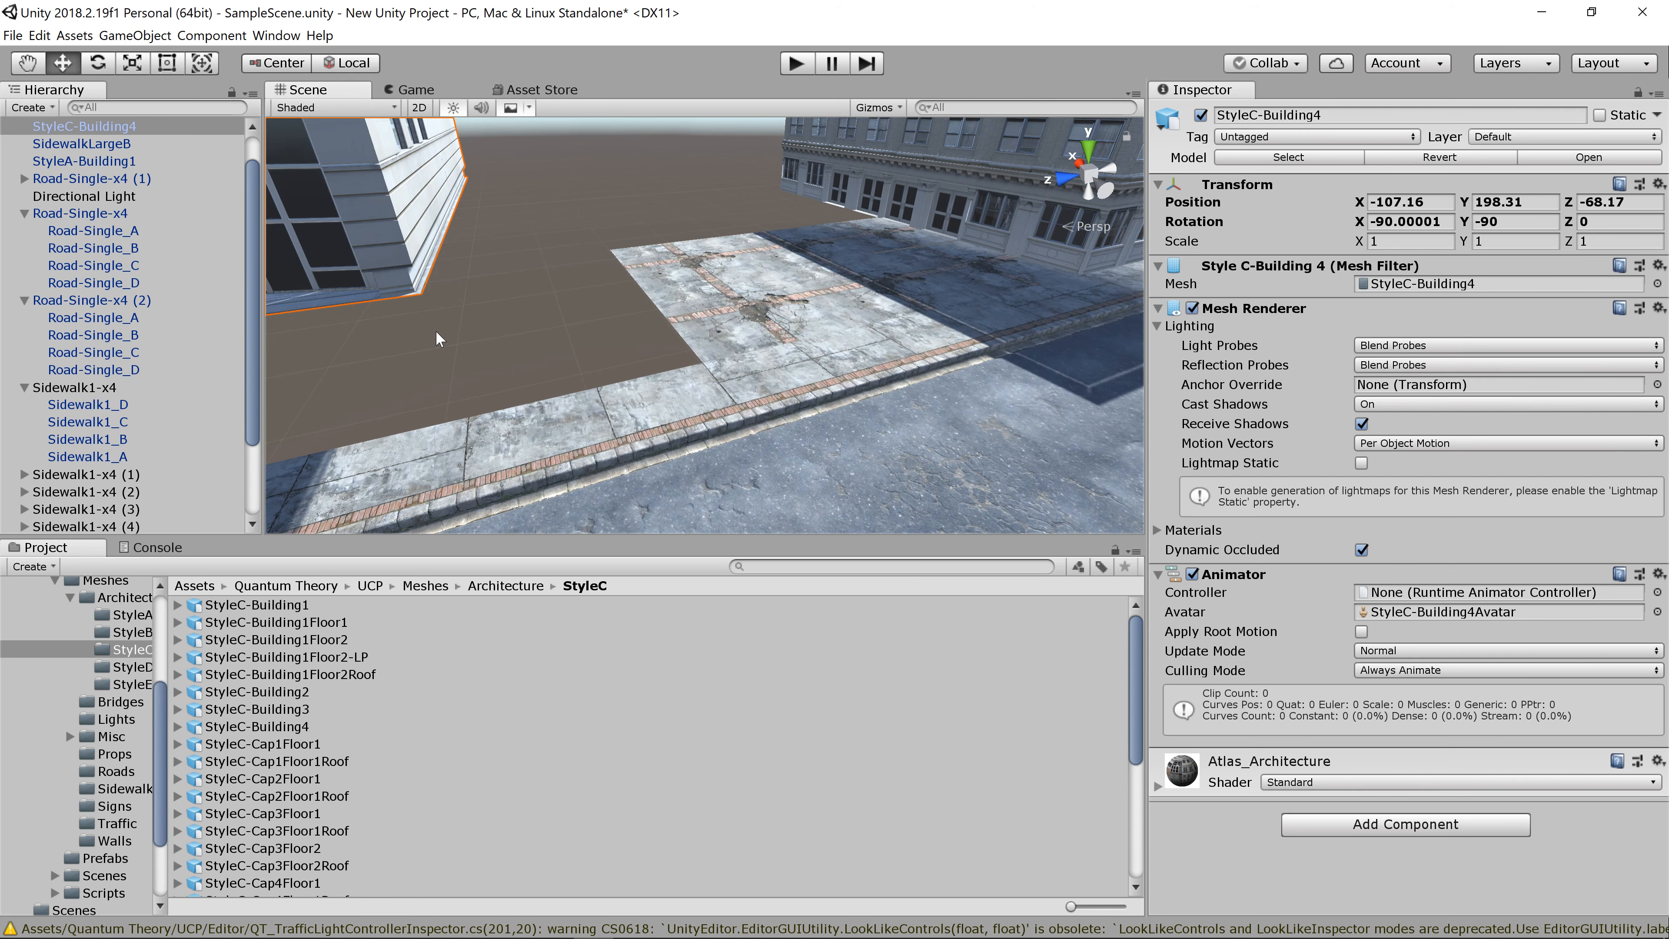
{"action": "key", "text": "v"}
{"action": "left_click_drag", "start_coordinate": [421, 298], "coordinate": [709, 364]}
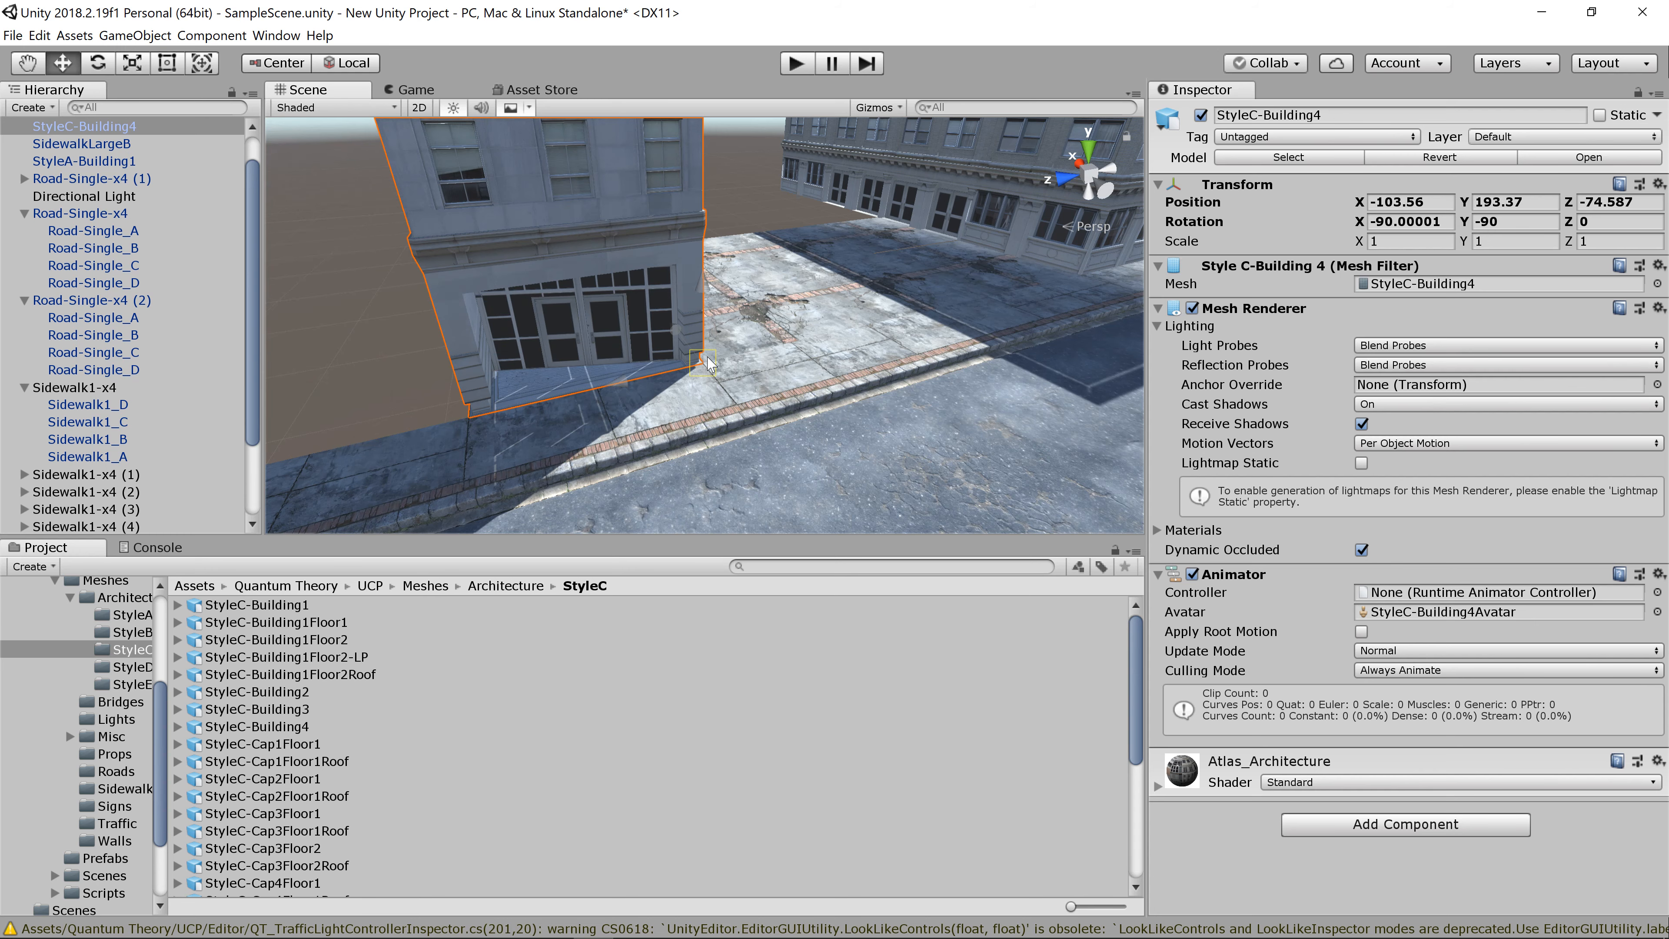
{"action": "scroll", "coordinate": [709, 363], "scroll_direction": "down", "scroll_amount": 5}
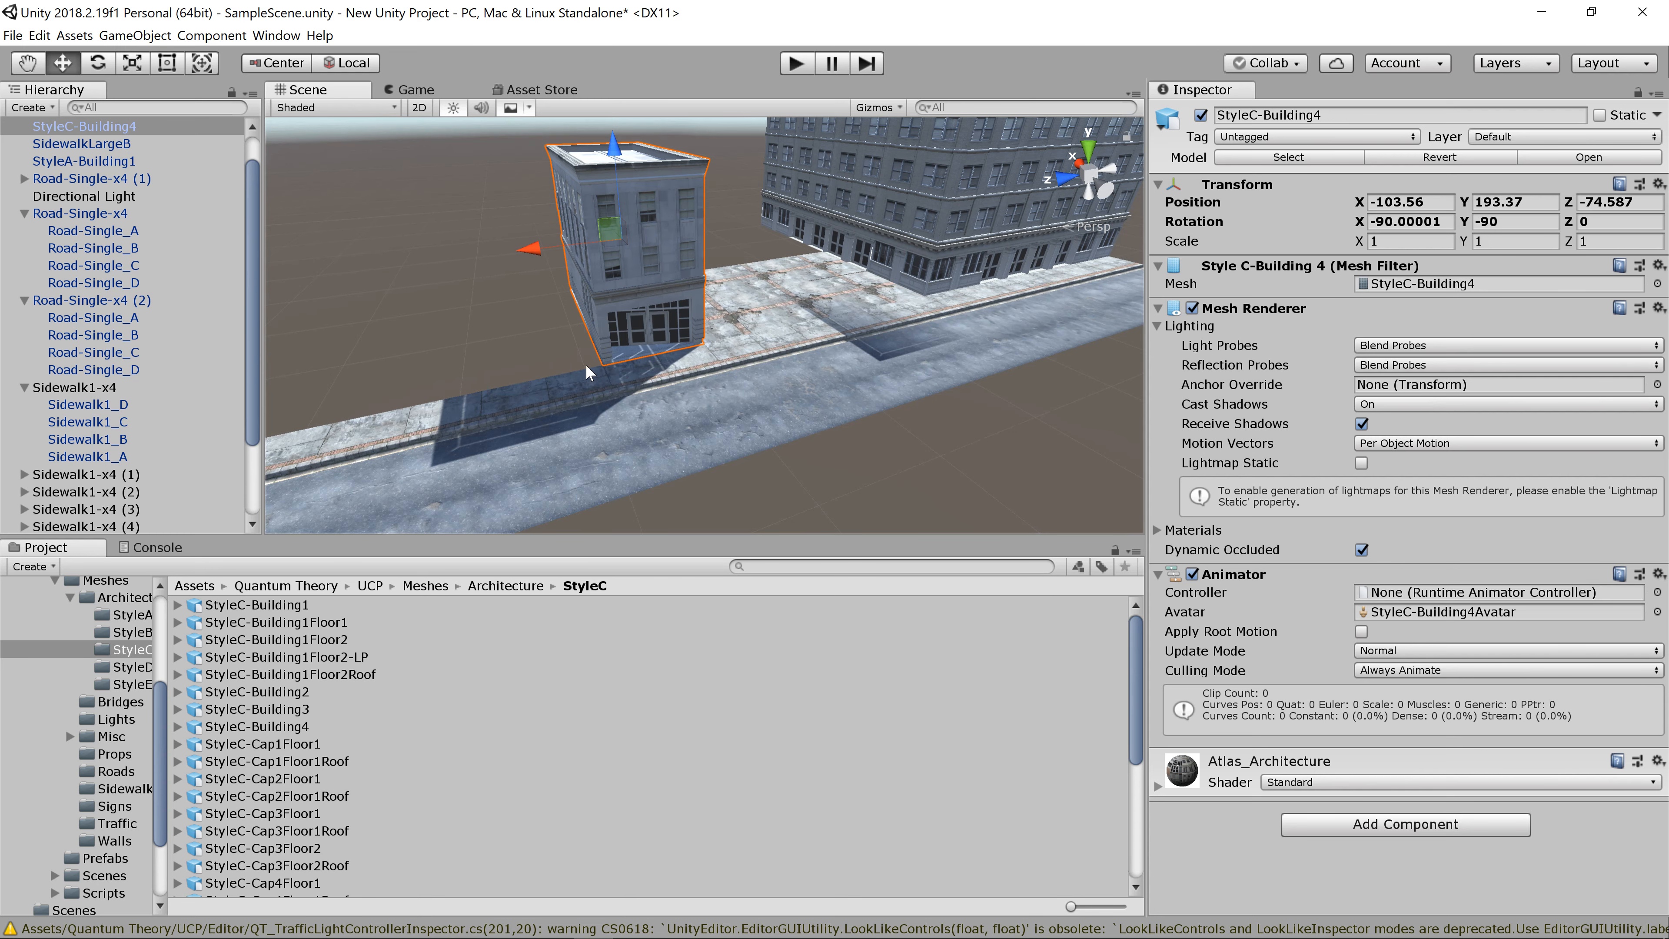
{"action": "left_click_drag", "start_coordinate": [586, 373], "coordinate": [468, 307], "text": "alt"}
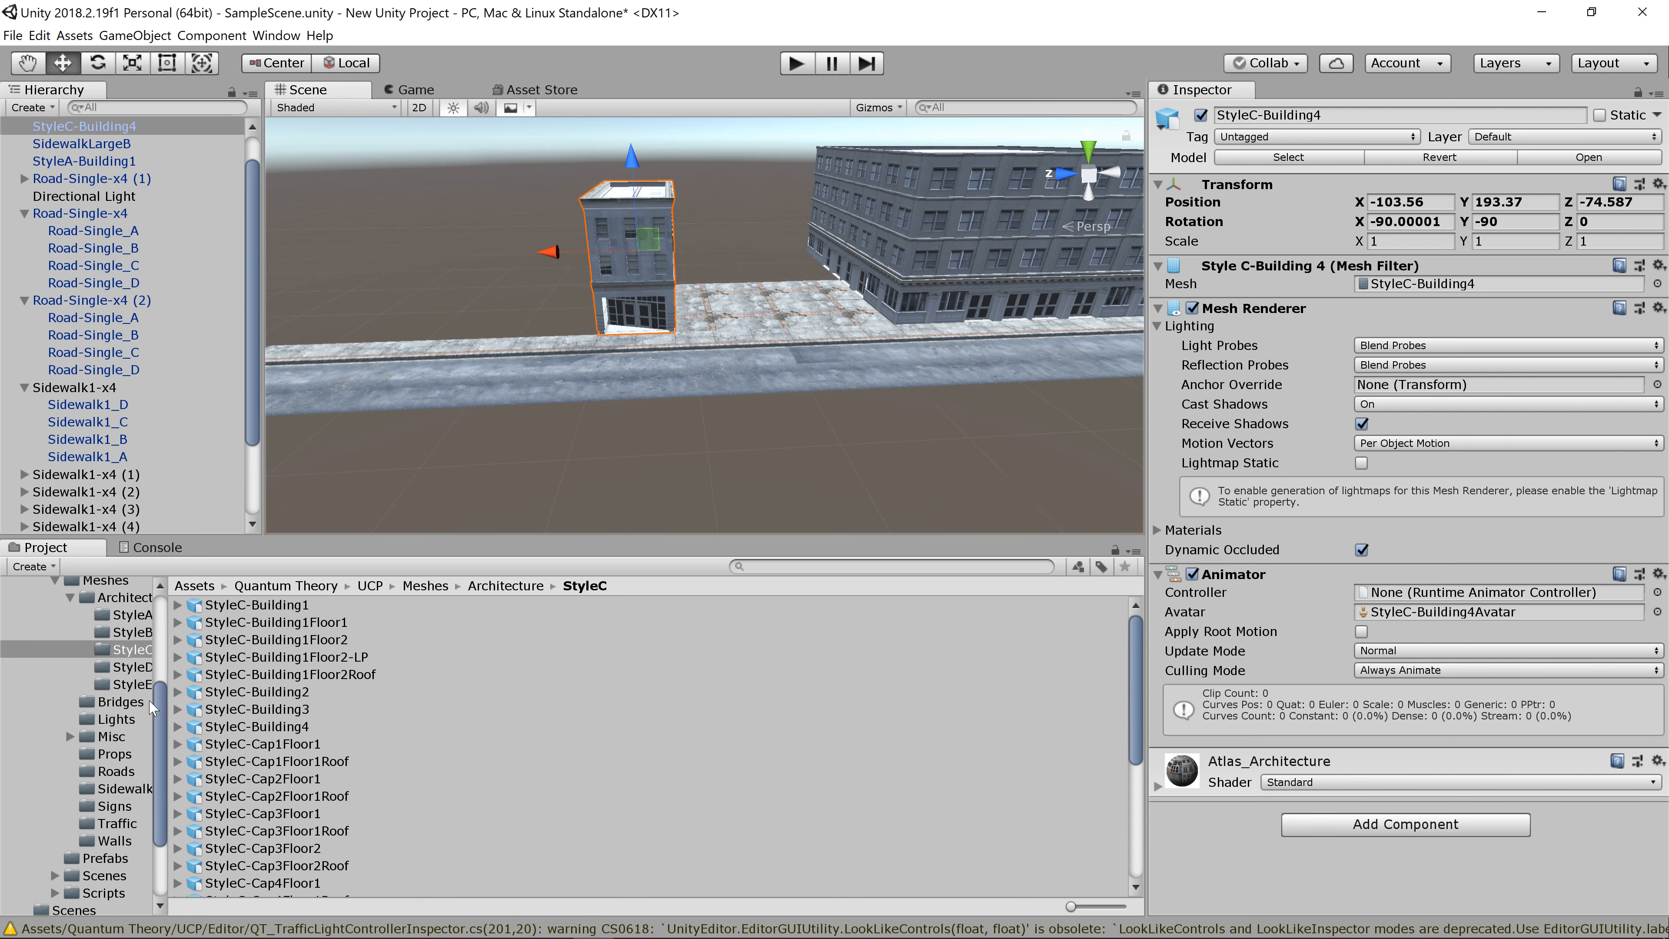
Step: Preview the Bridge-7m and Bridge-Ramp meshes from several angles
{"action": "left_click", "coordinate": [118, 702]}
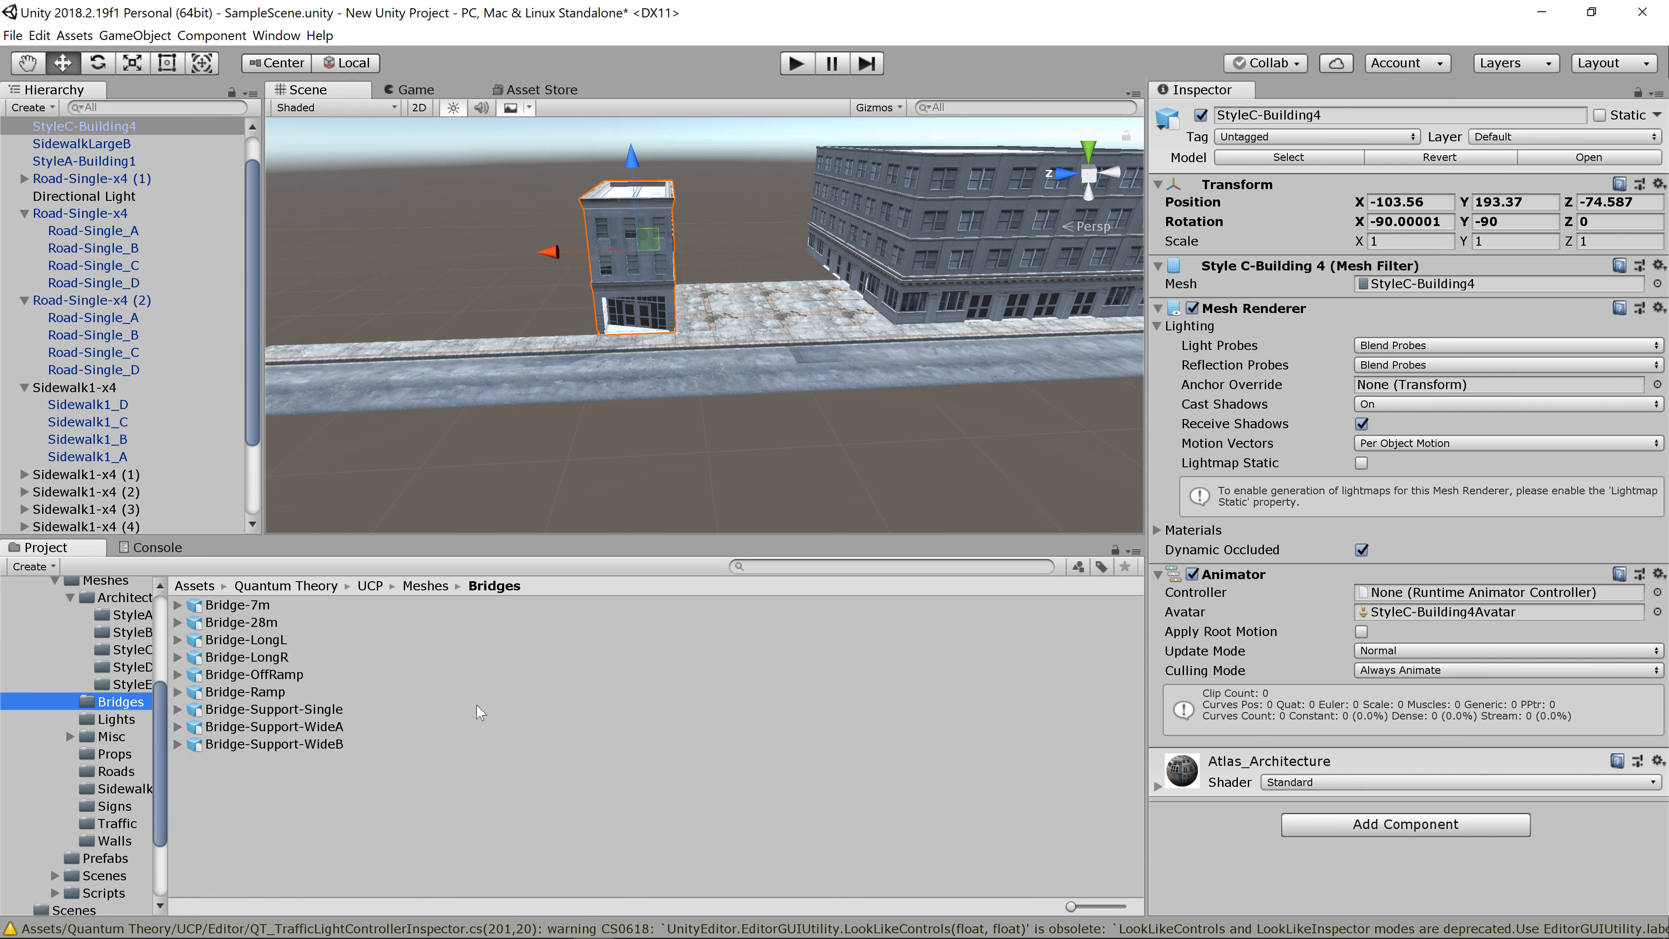
{"action": "left_click", "coordinate": [232, 606]}
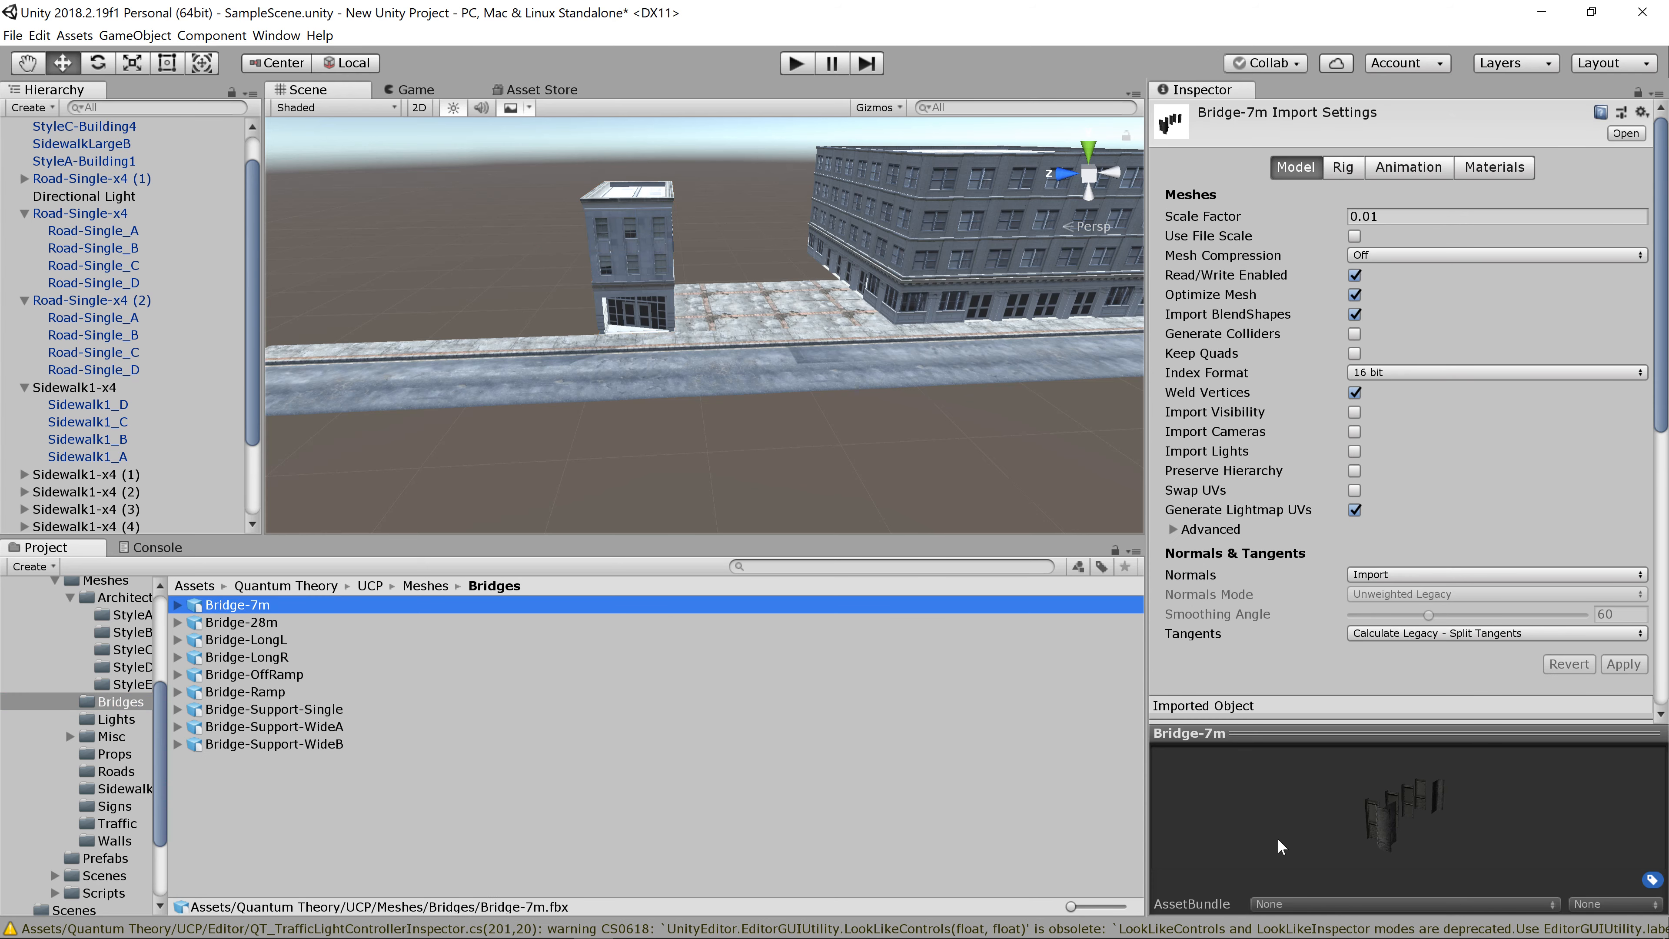
{"action": "mouse_move", "coordinate": [1484, 867]}
{"action": "left_mouse_down"}
{"action": "mouse_move", "coordinate": [1556, 850]}
{"action": "mouse_move", "coordinate": [1471, 845]}
{"action": "left_mouse_up"}
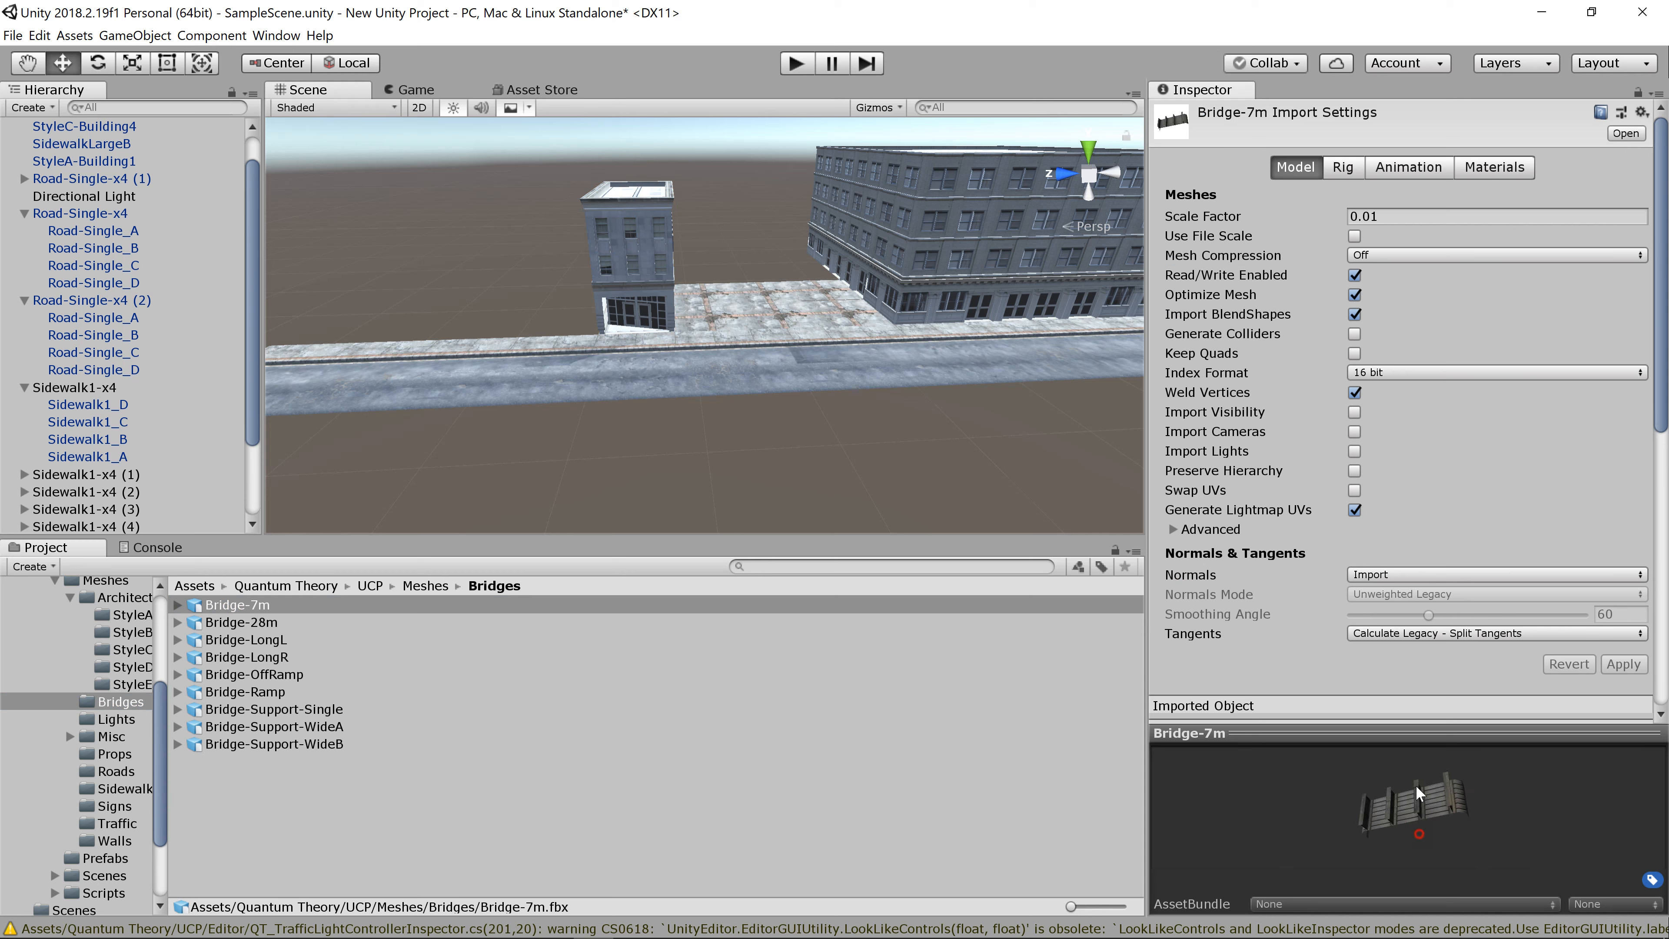
{"action": "left_click_drag", "start_coordinate": [1416, 787], "coordinate": [1387, 852]}
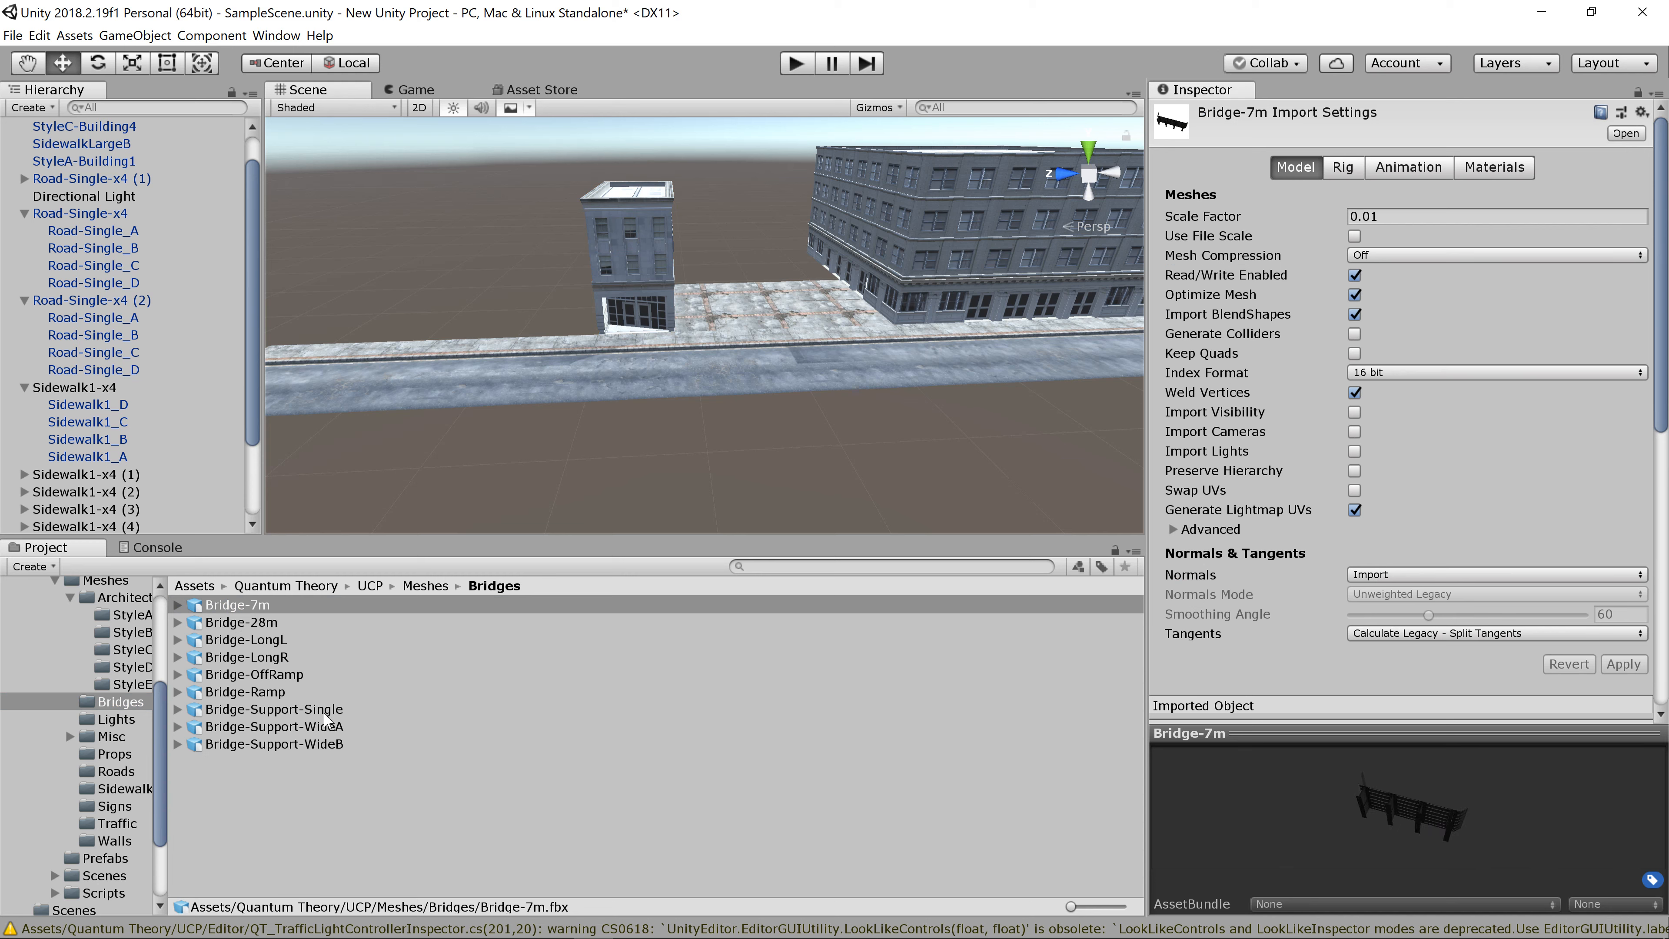
{"action": "left_click", "coordinate": [284, 694]}
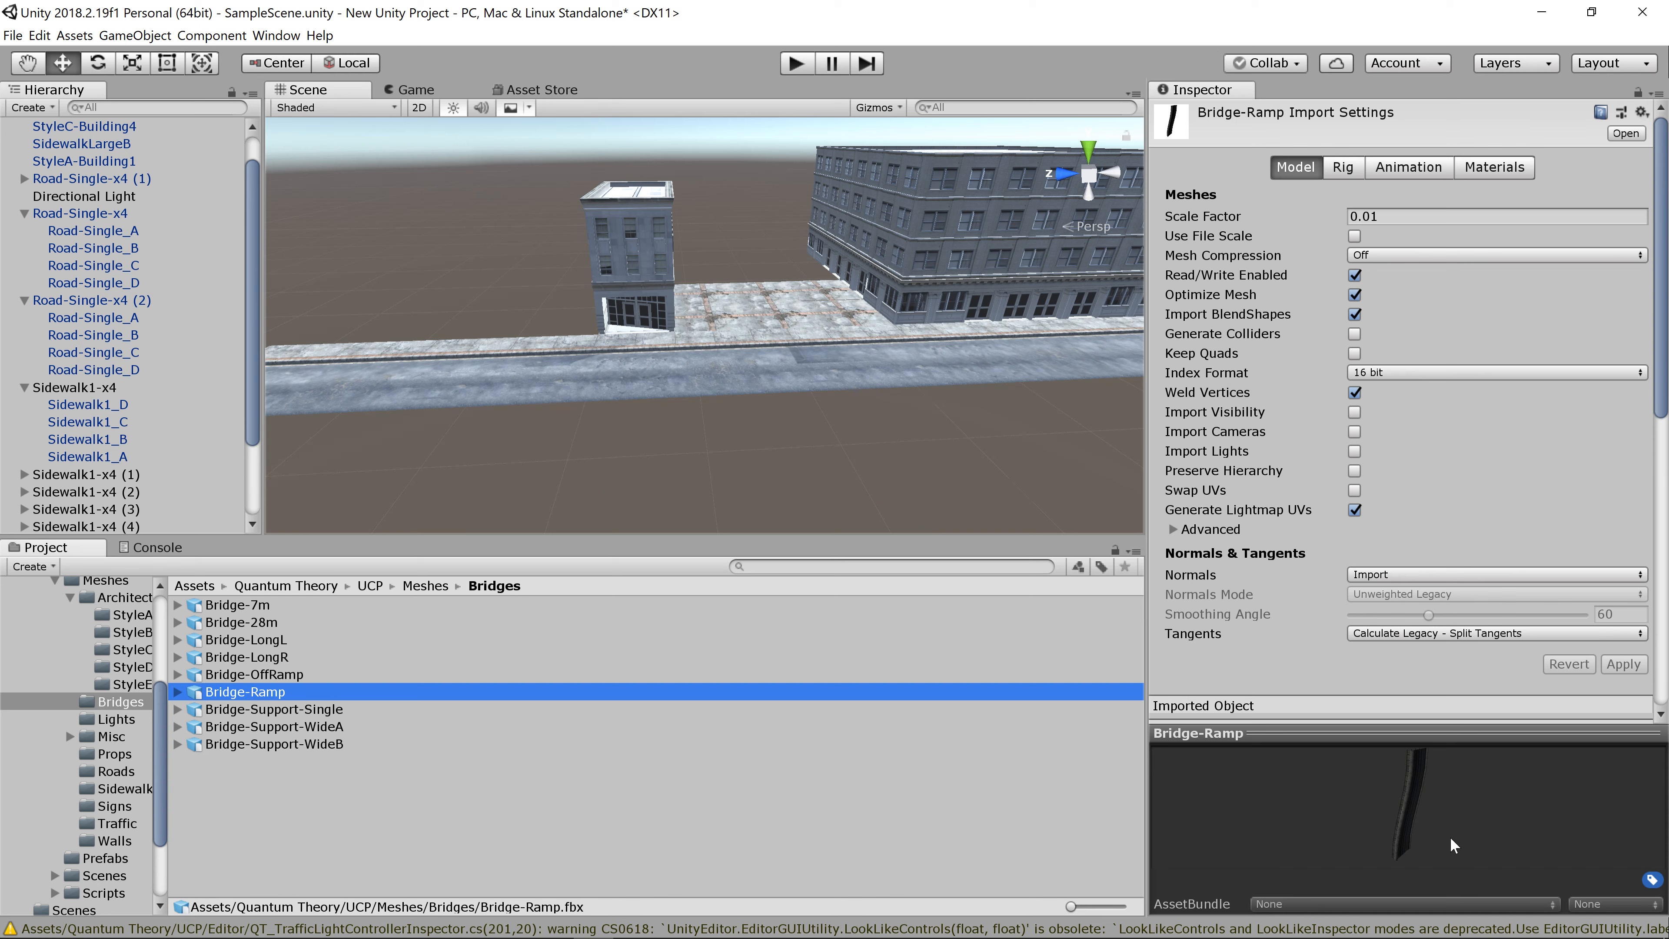
{"action": "left_click_drag", "start_coordinate": [1451, 842], "coordinate": [1308, 707]}
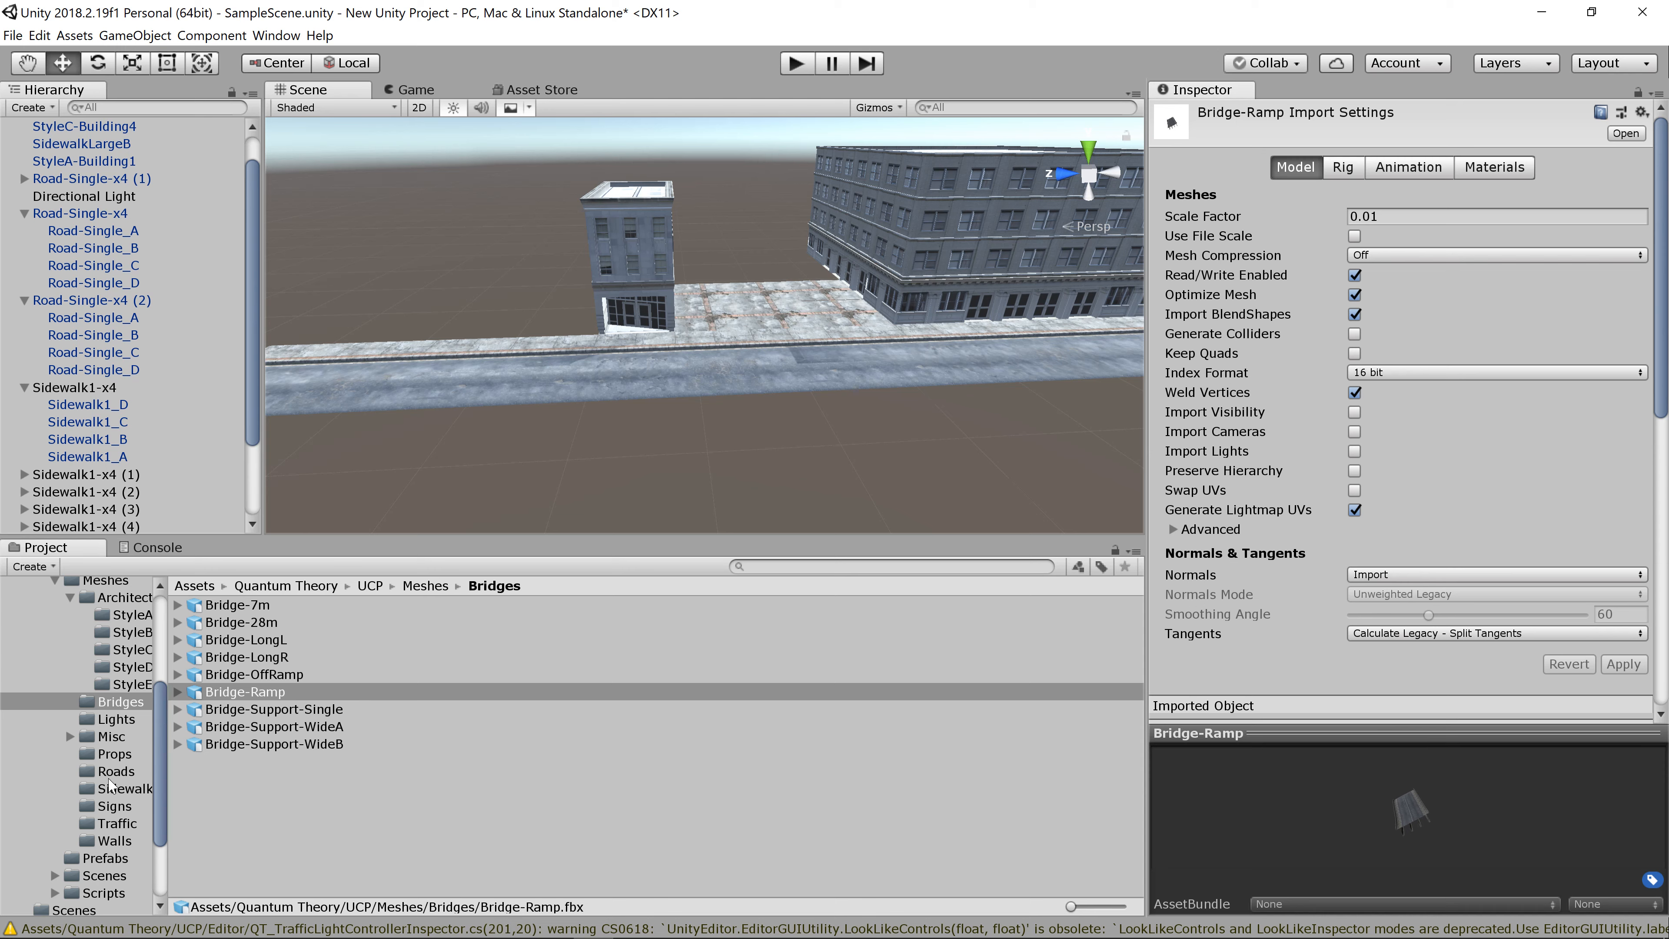
Step: Preview the Wall-SimpleC mesh from the Walls meshes and add it to the scene
{"action": "left_click", "coordinate": [105, 843]}
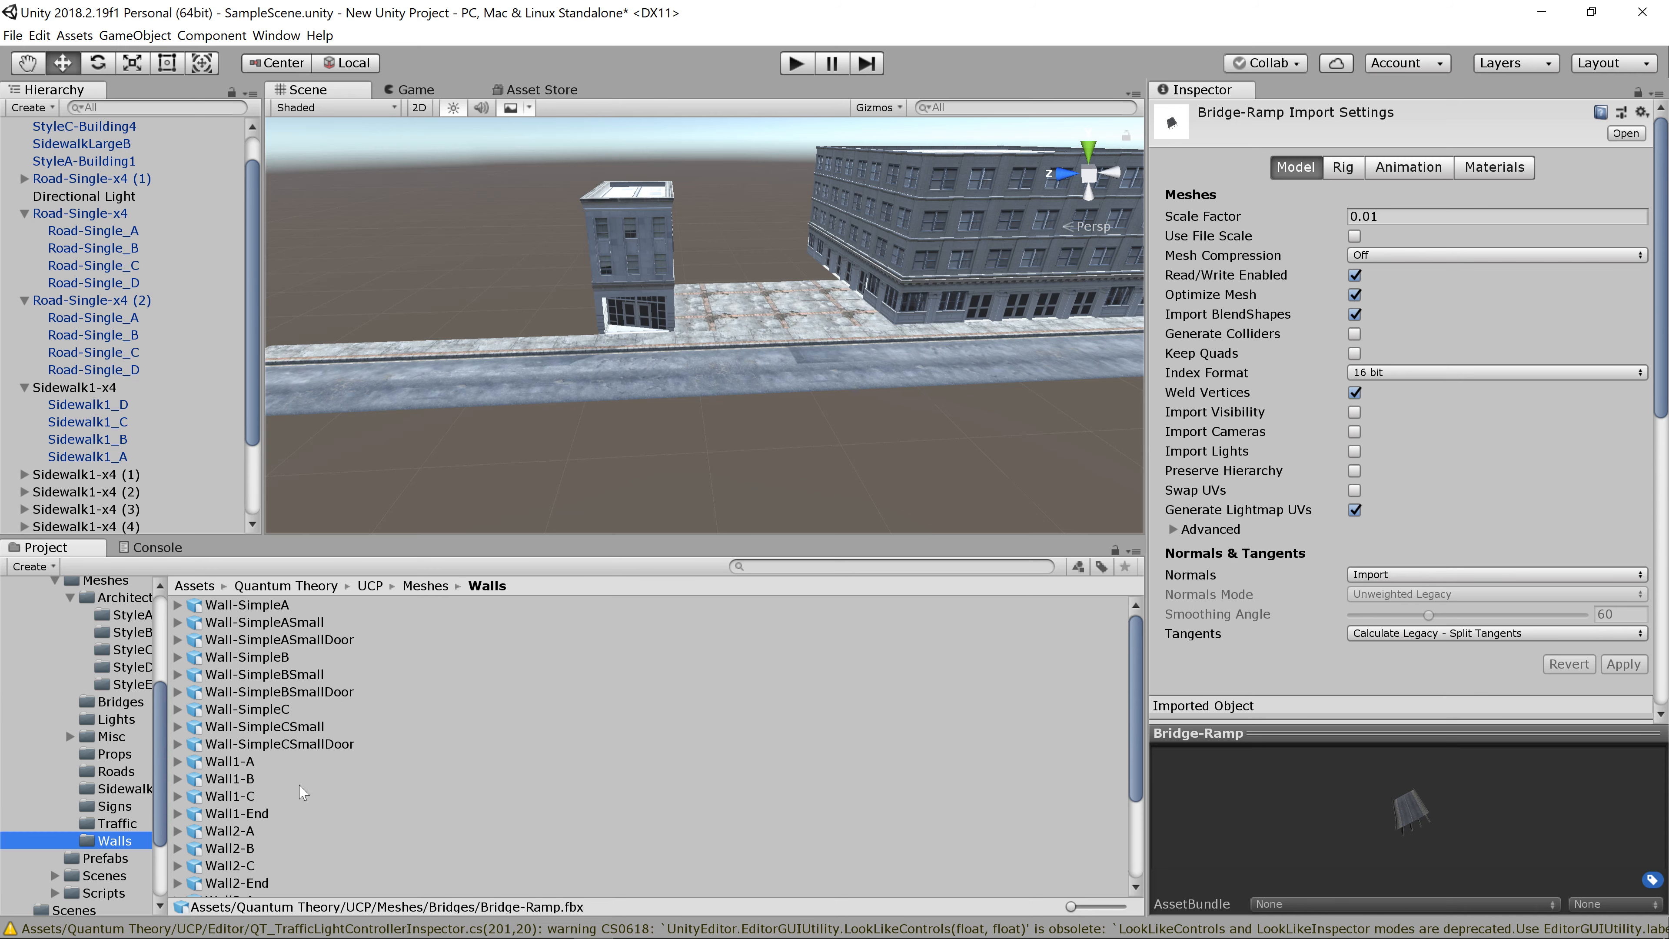
{"action": "left_click", "coordinate": [249, 709]}
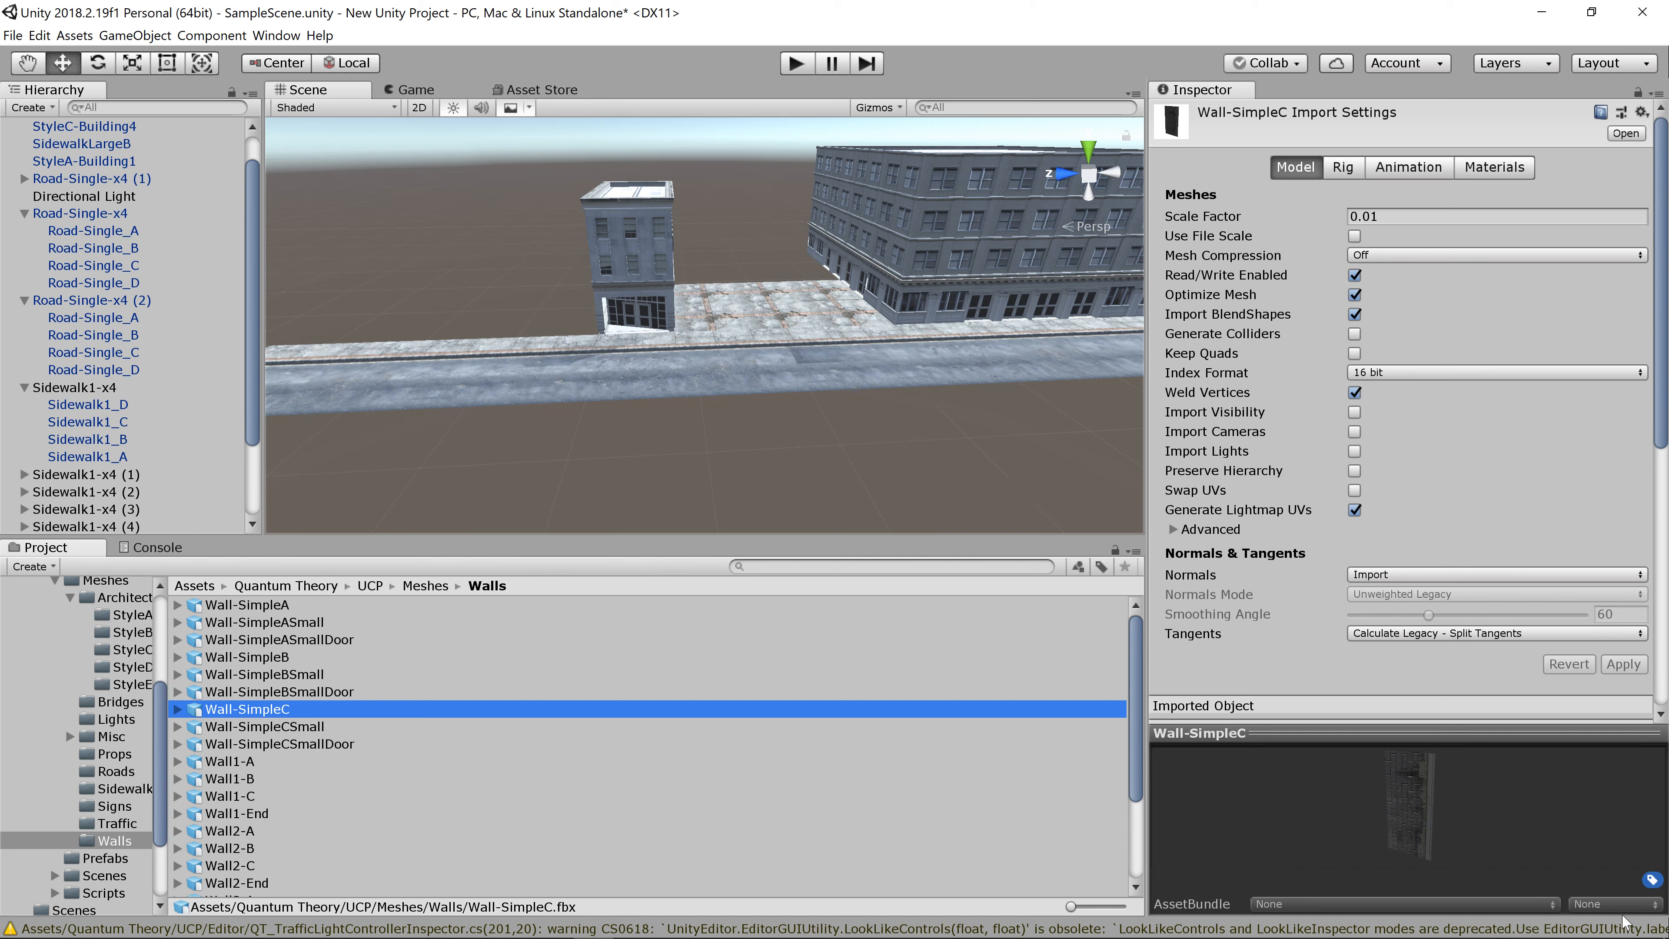
{"action": "left_click_drag", "start_coordinate": [1463, 756], "coordinate": [312, 654]}
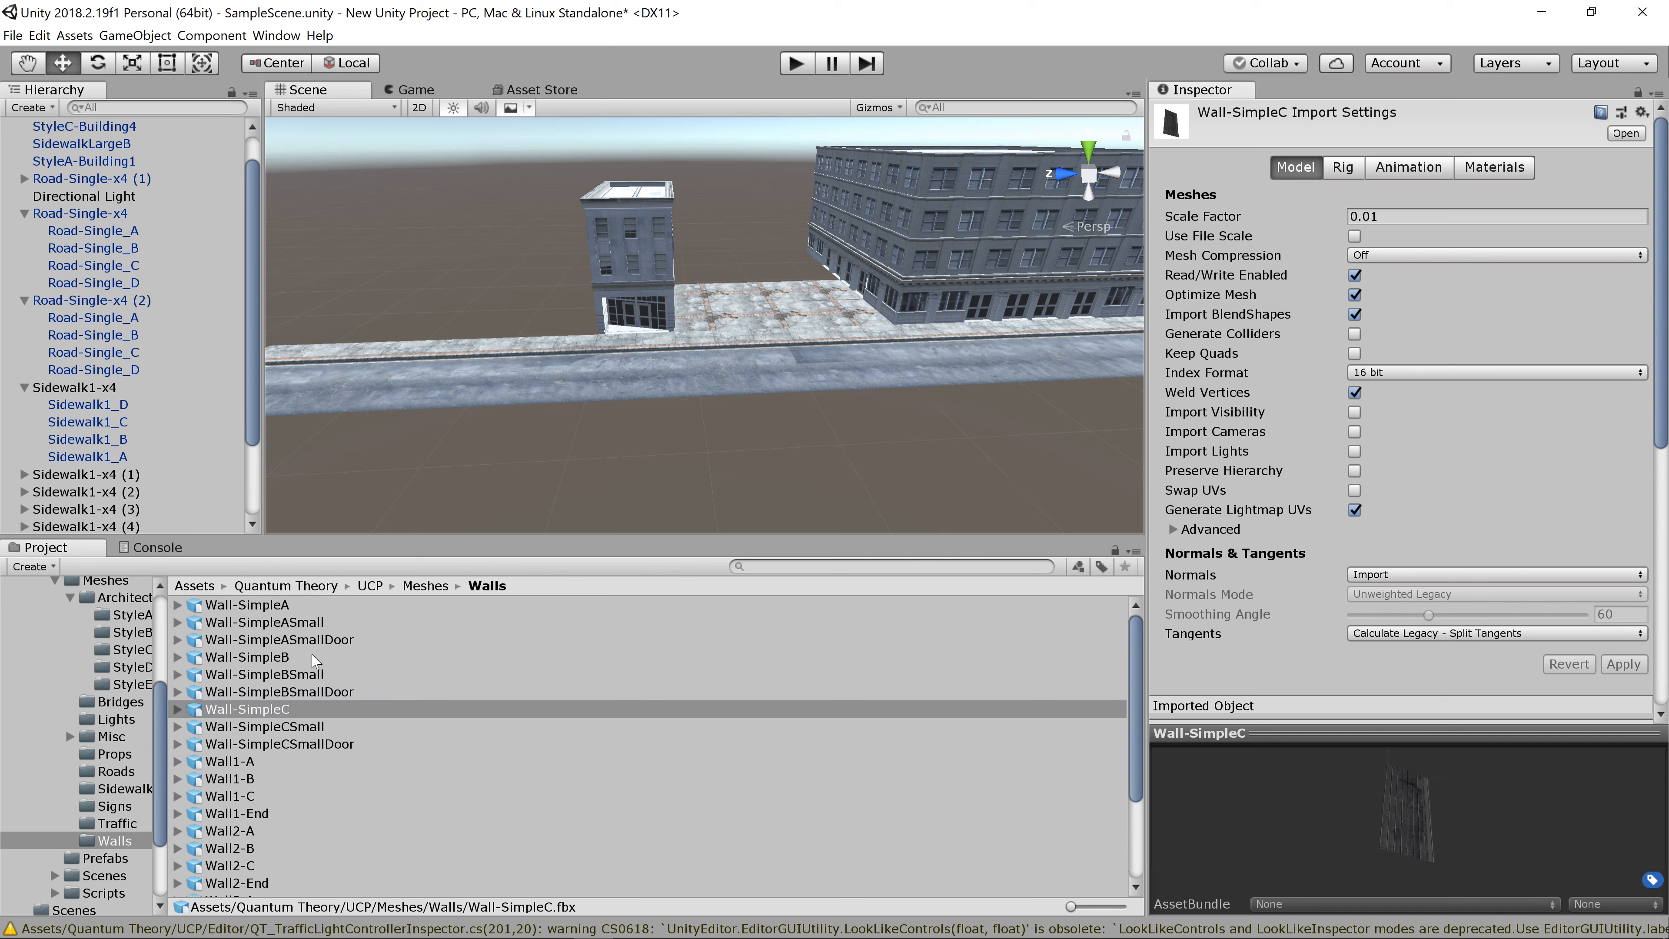
{"action": "left_click_drag", "start_coordinate": [252, 716], "coordinate": [805, 217]}
{"action": "scroll", "coordinate": [803, 211], "scroll_direction": "up", "scroll_amount": 4}
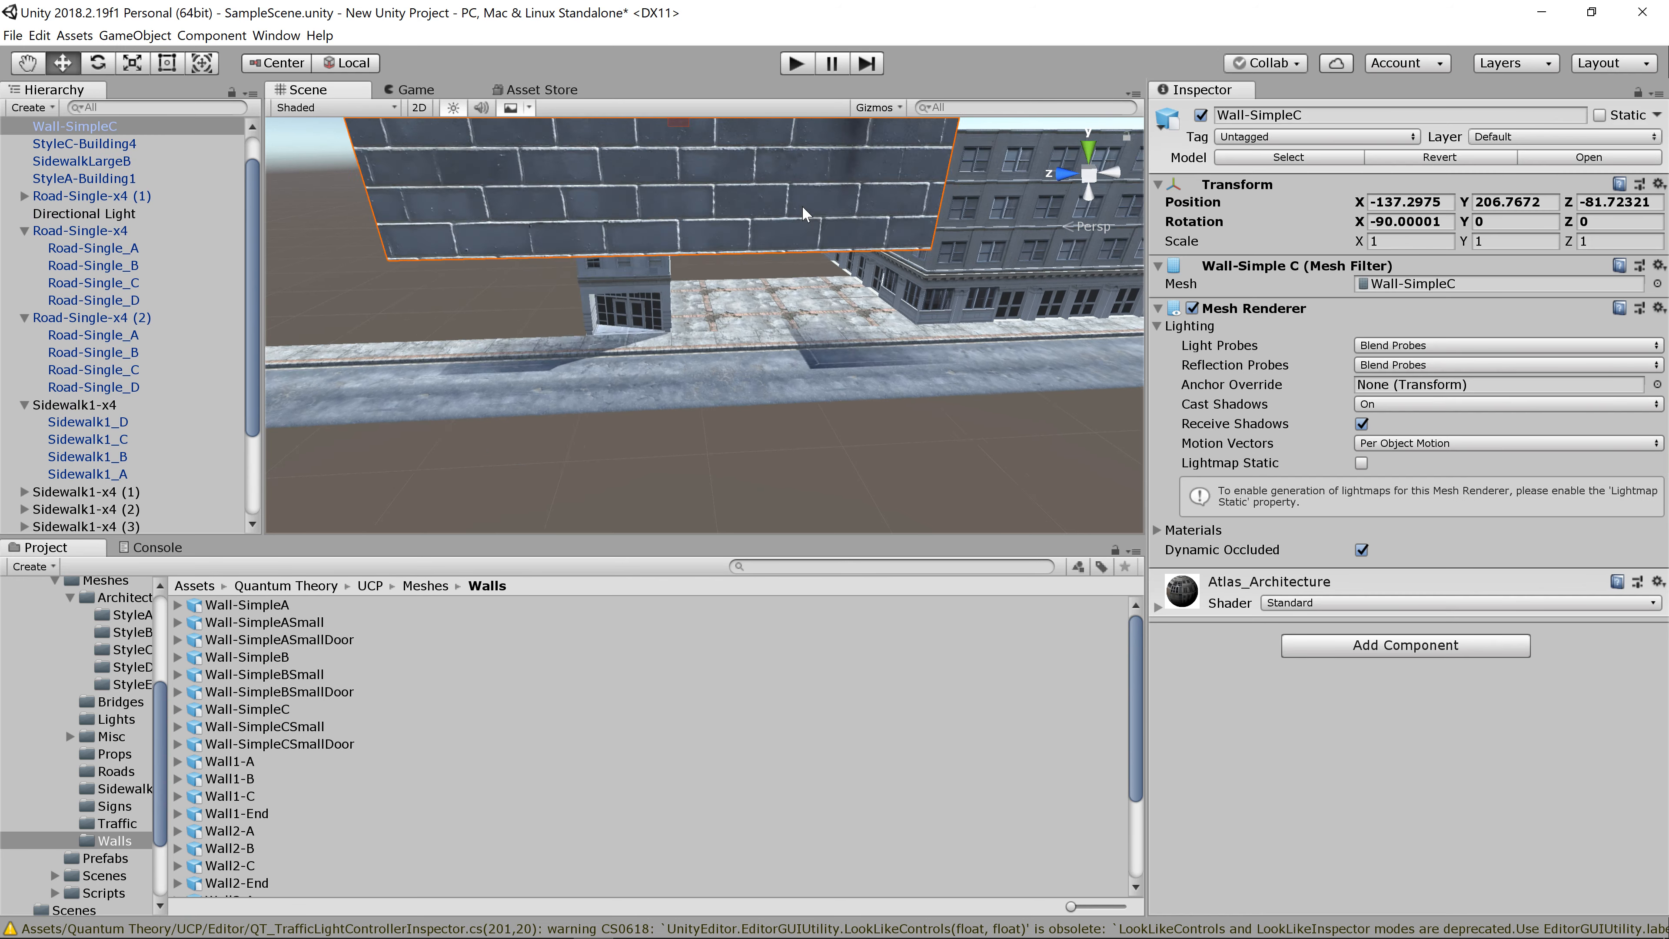
Step: Vertex-snap Wall-SimpleC by its bottom corner beside the StyleA building, at X -82.56, Y 193.37, Z -99.09
{"action": "scroll", "coordinate": [803, 211], "scroll_direction": "down", "scroll_amount": 2}
{"action": "key", "text": "v"}
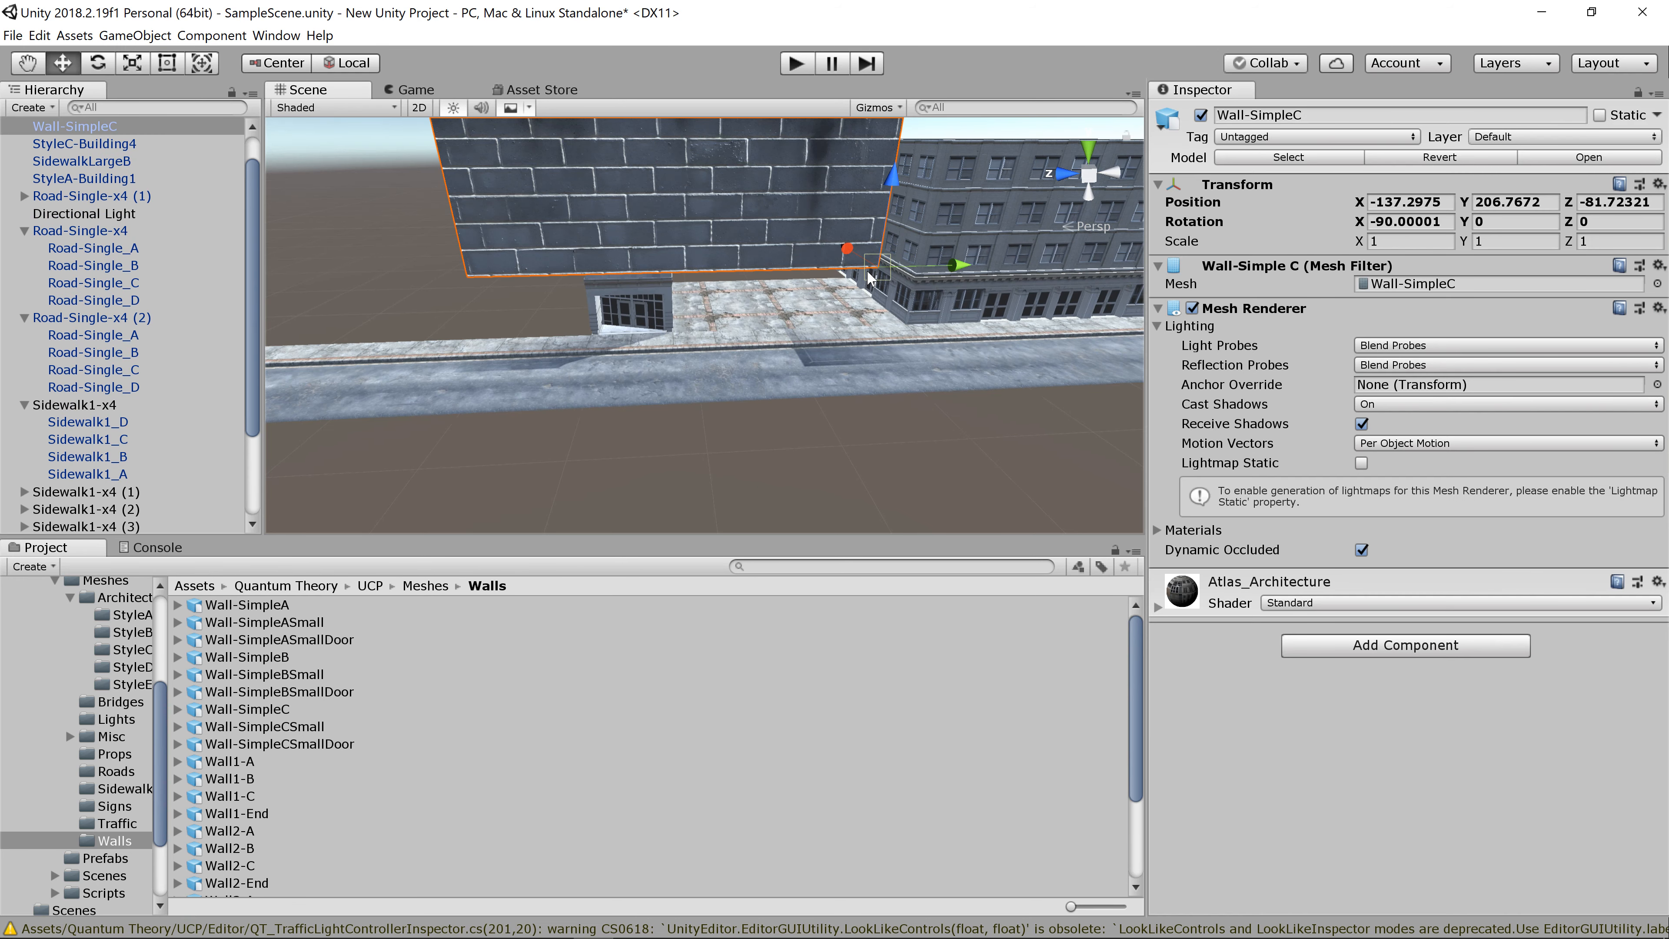
{"action": "left_click_drag", "start_coordinate": [866, 279], "coordinate": [807, 251]}
{"action": "key", "text": "f"}
{"action": "scroll", "coordinate": [810, 251], "scroll_direction": "down", "scroll_amount": 10}
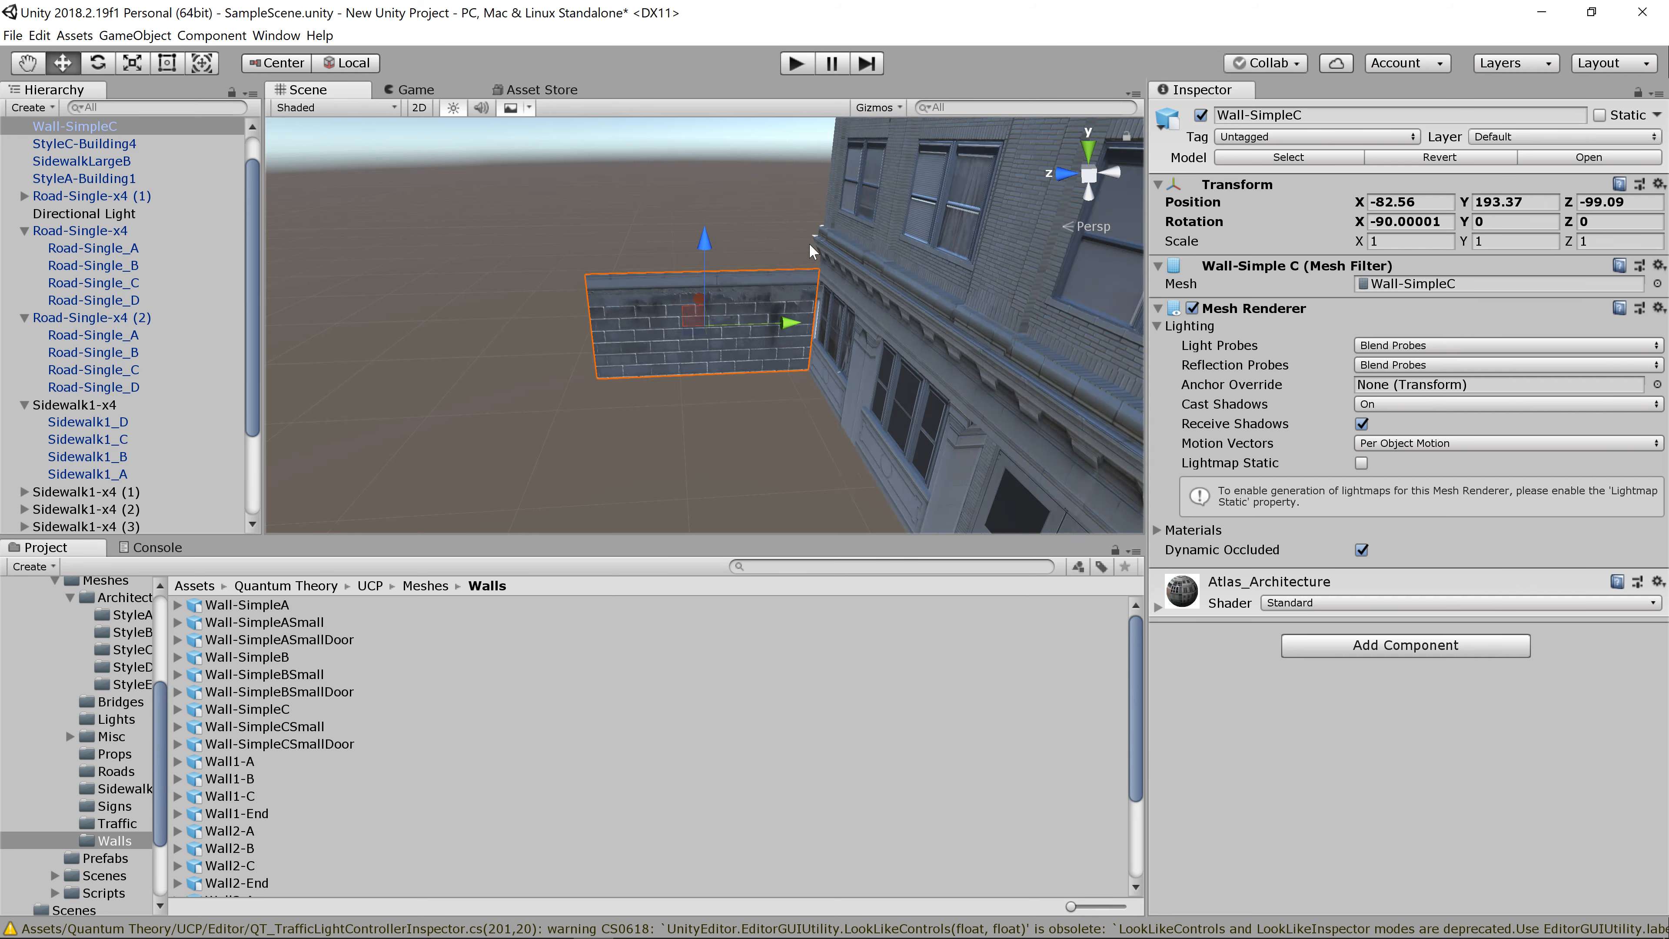
{"action": "left_click_drag", "start_coordinate": [647, 436], "coordinate": [748, 396], "text": "alt"}
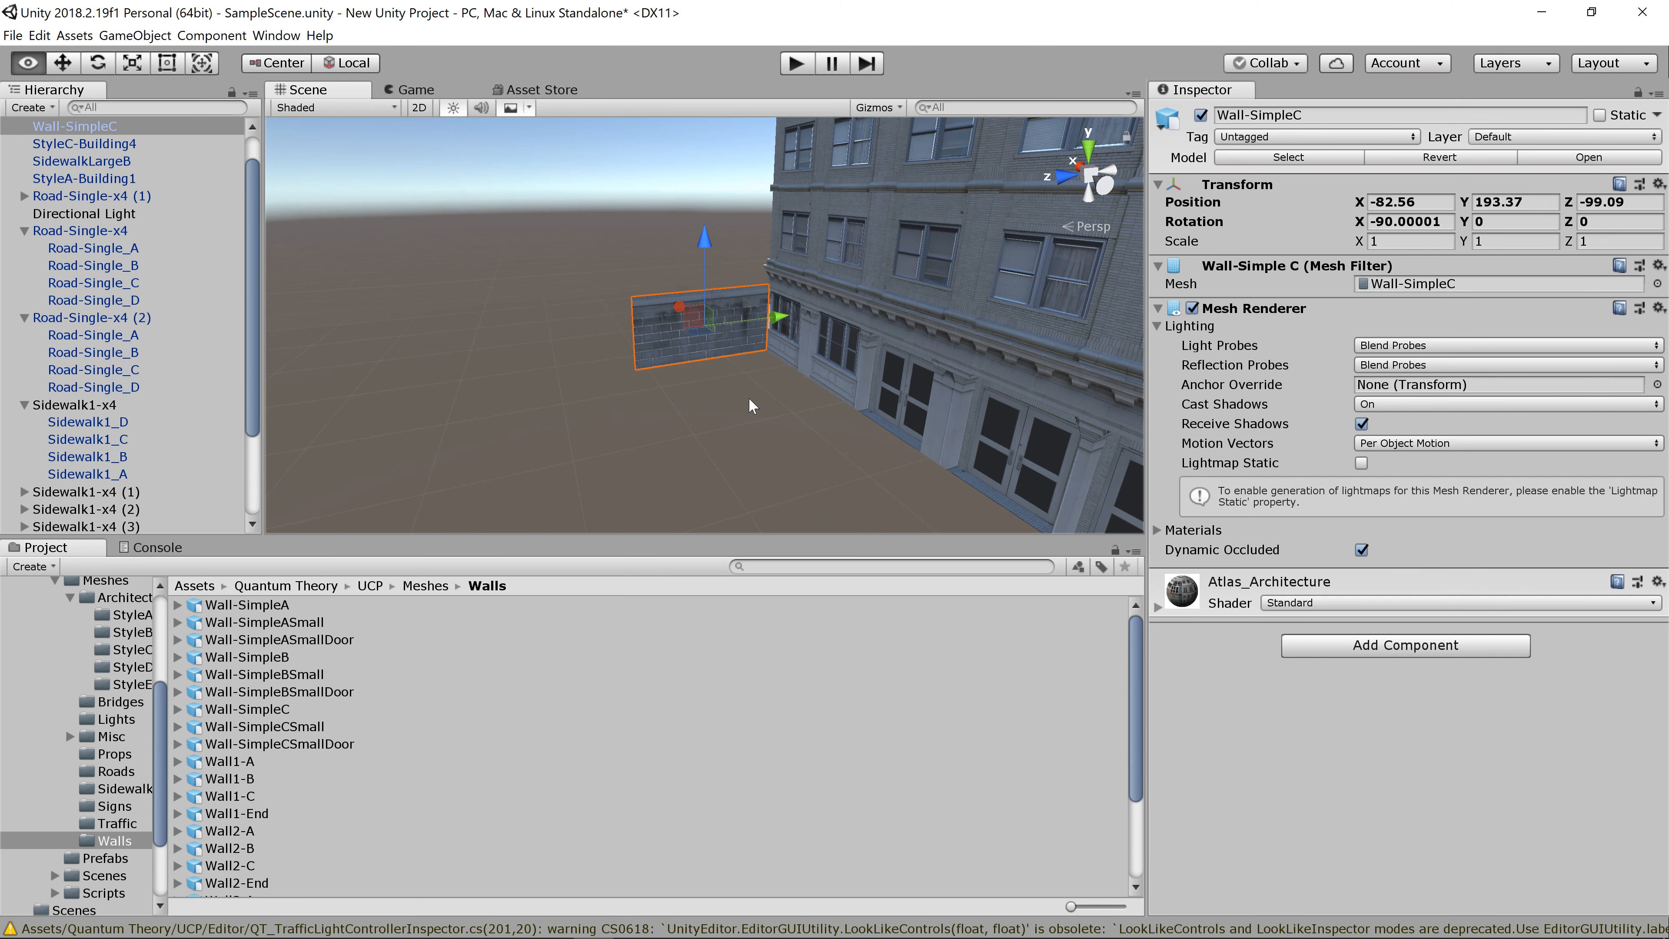
Step: Duplicate Wall-SimpleC three times and vertex-snap the copies end to end at X -82.56, Z -92.09, -85.09 and -78.09
{"action": "key", "text": "ctrl+d"}
{"action": "left_click_drag", "start_coordinate": [717, 322], "coordinate": [634, 387]}
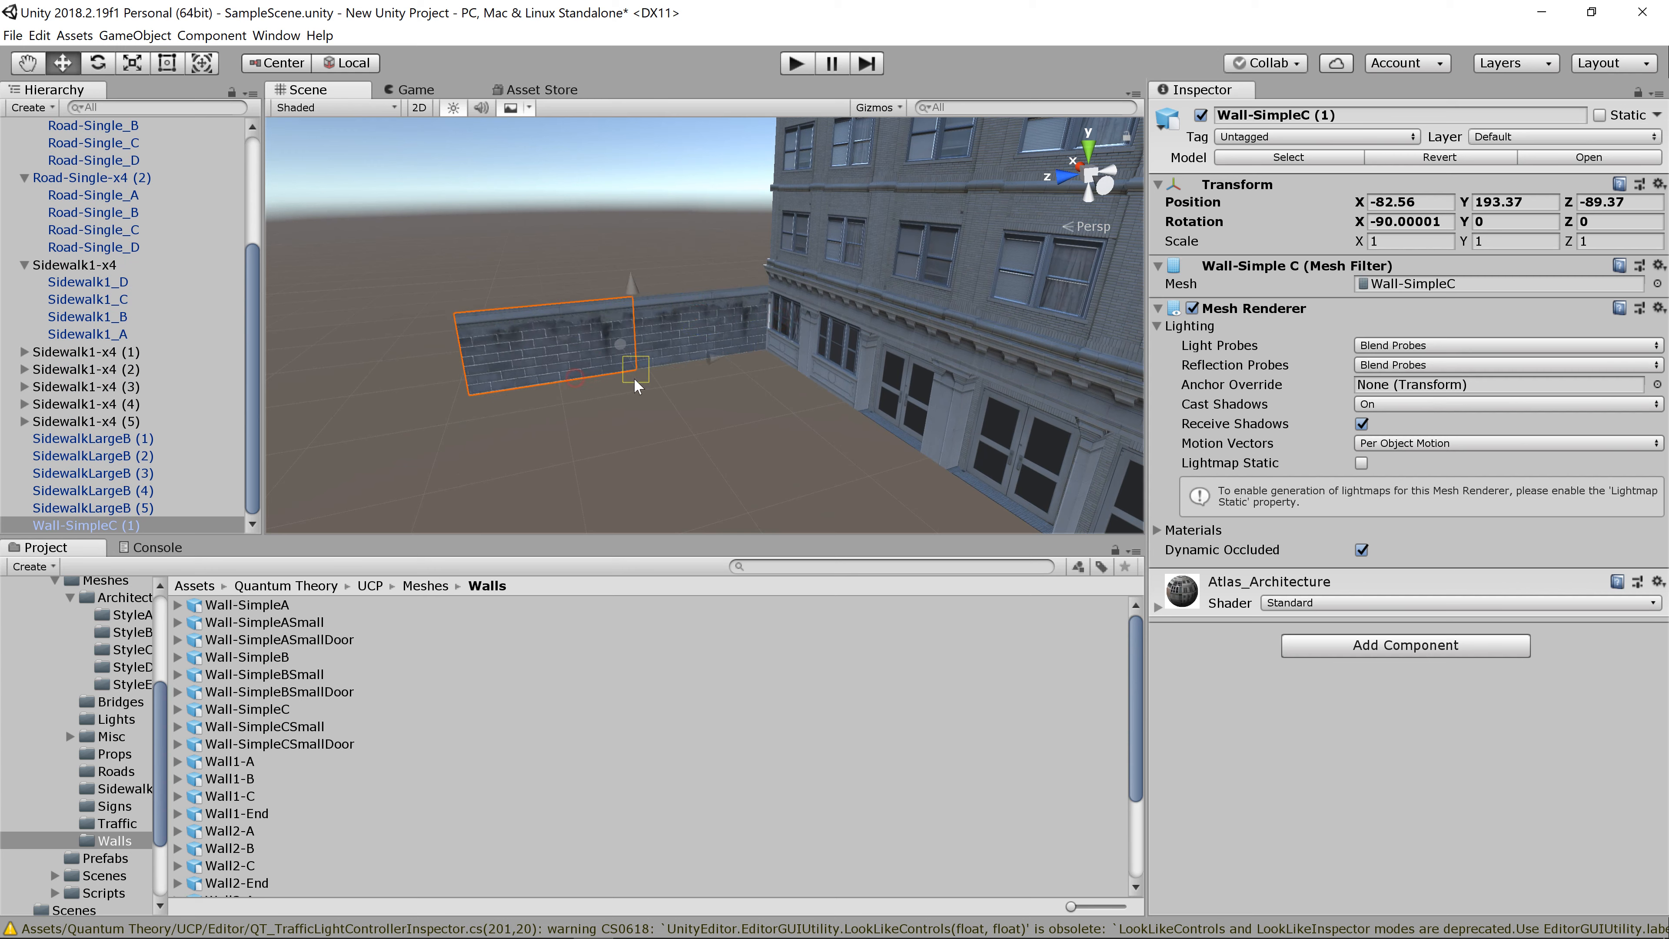
{"action": "scroll", "coordinate": [635, 386], "scroll_direction": "down", "scroll_amount": 3}
{"action": "key", "text": "ctrl+d"}
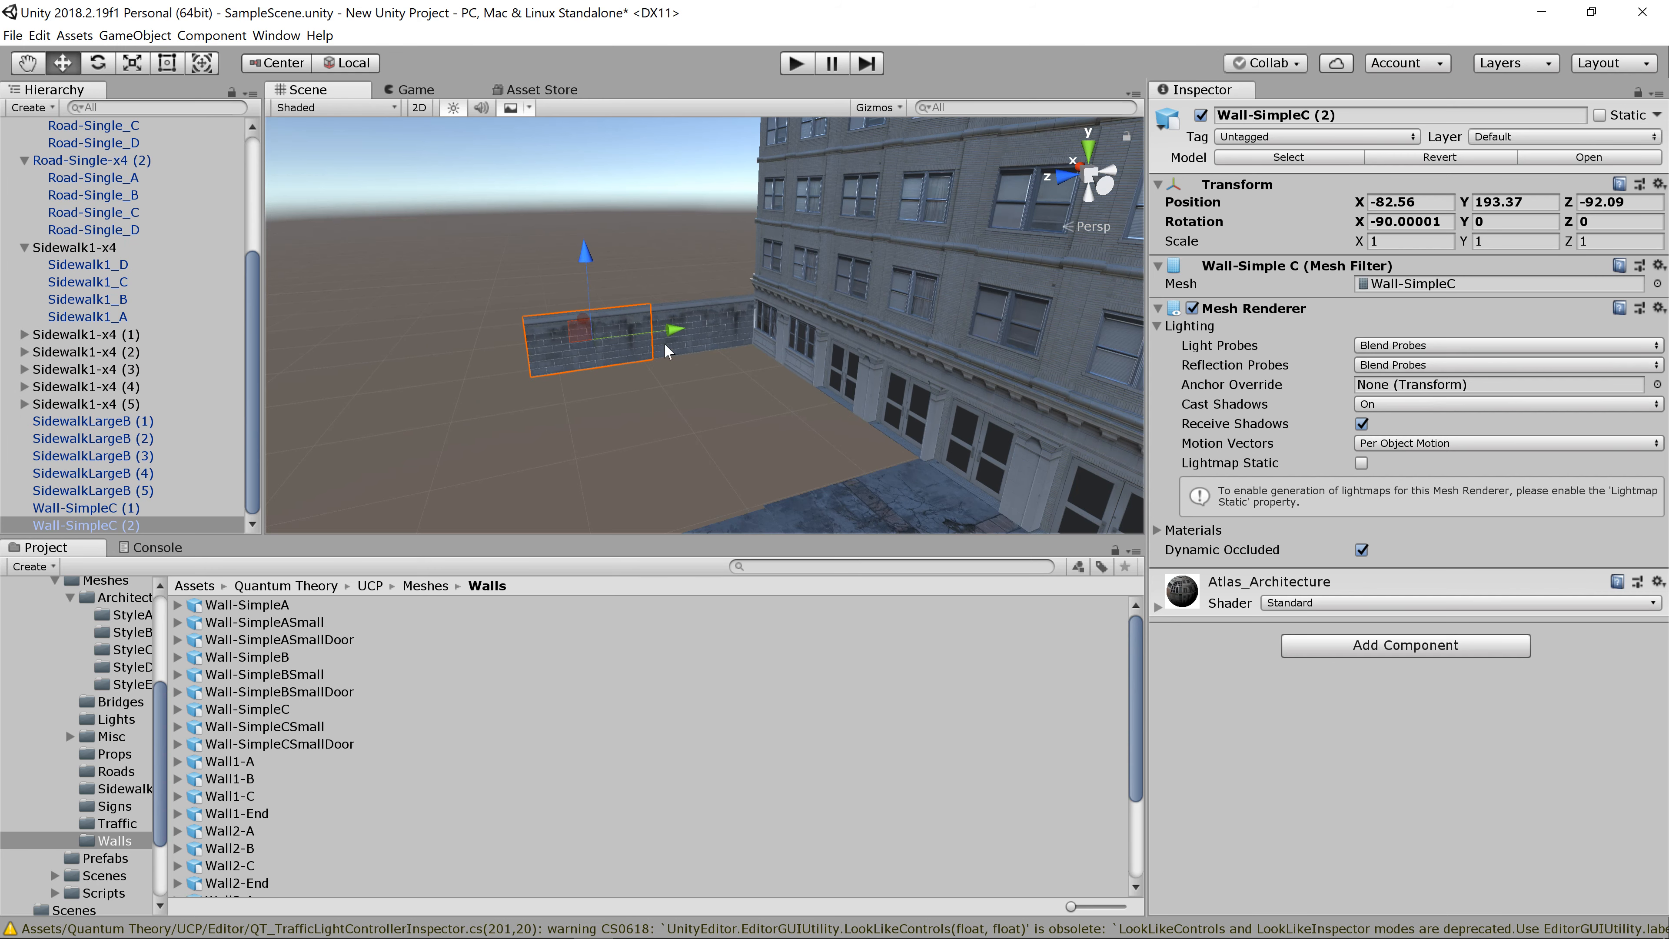
{"action": "left_click_drag", "start_coordinate": [667, 331], "coordinate": [513, 393]}
{"action": "key", "text": "v"}
{"action": "scroll", "coordinate": [514, 393], "scroll_direction": "down", "scroll_amount": 5}
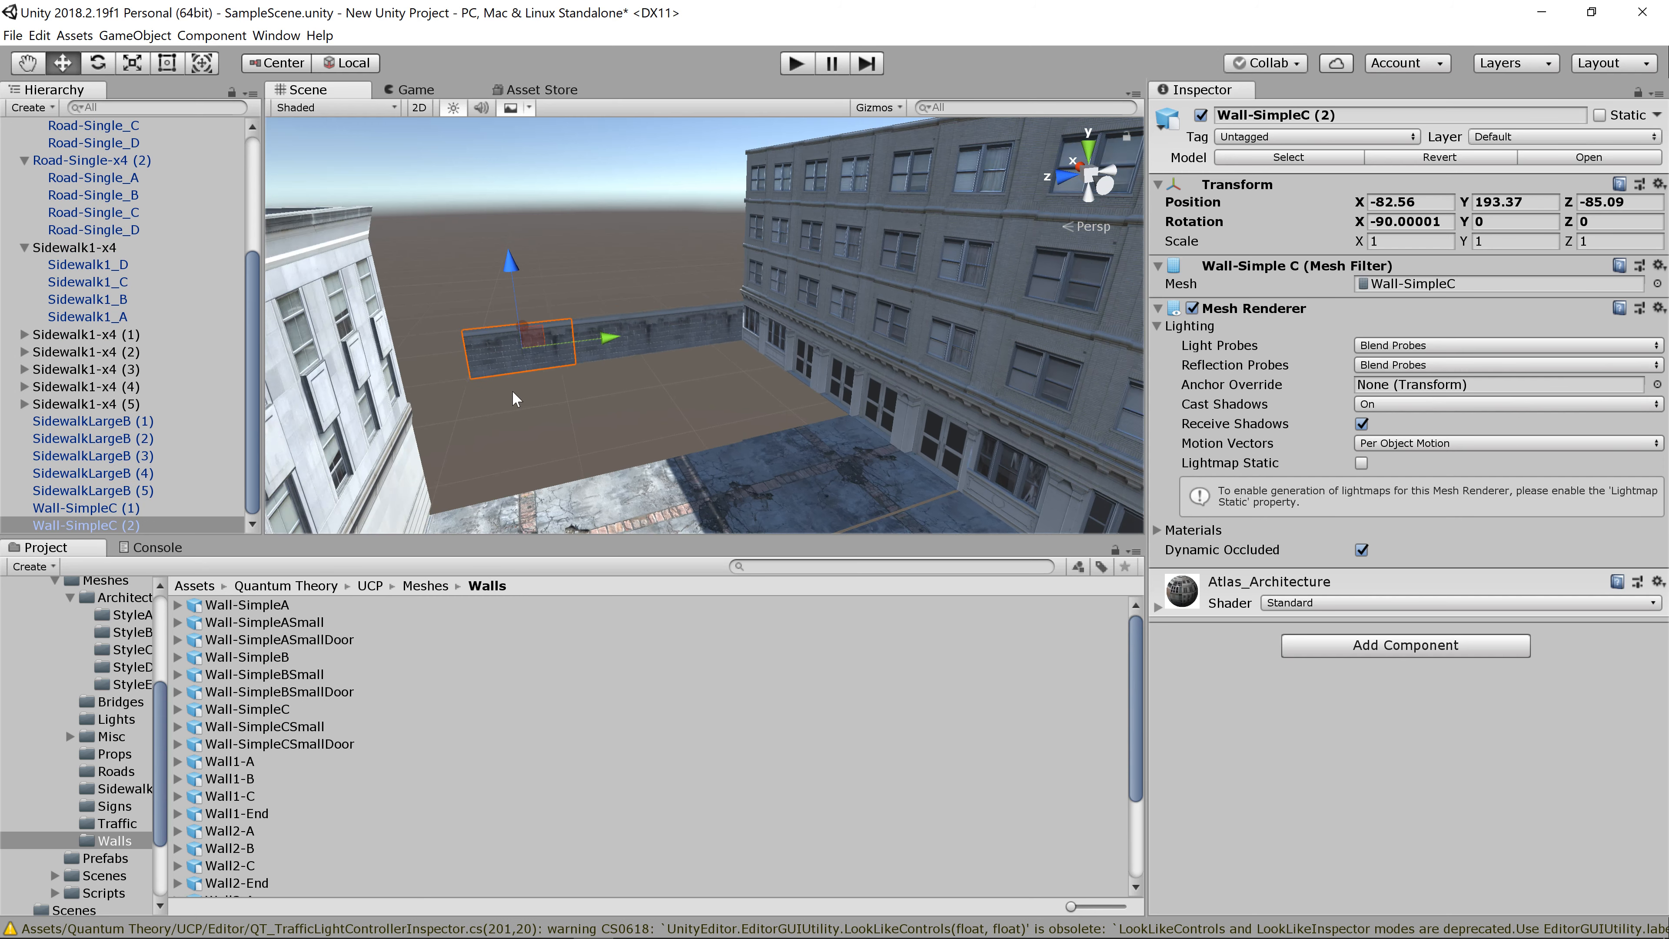
{"action": "key", "text": "ctrl+d"}
{"action": "left_click_drag", "start_coordinate": [597, 345], "coordinate": [490, 375]}
{"action": "key", "text": "v"}
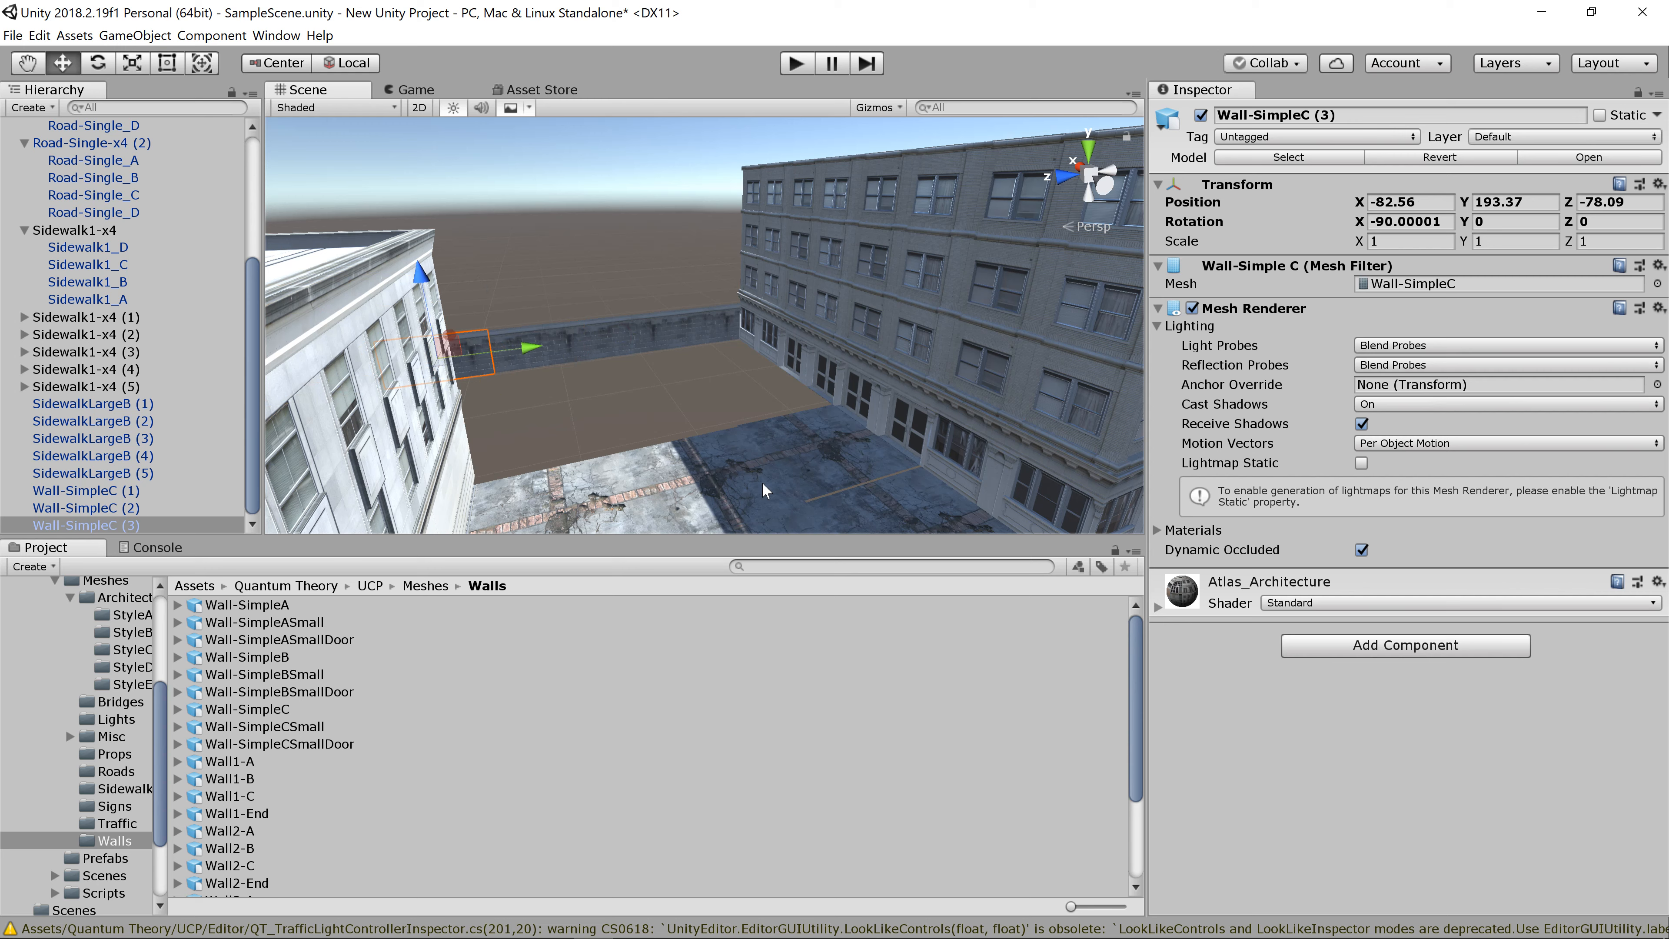
Step: Duplicate the rear SidewalkLargeB tile beside the StyleA building twice, vertex-snapping the copies toward the wall at X -92.938 and -85.938
{"action": "left_click", "coordinate": [764, 482]}
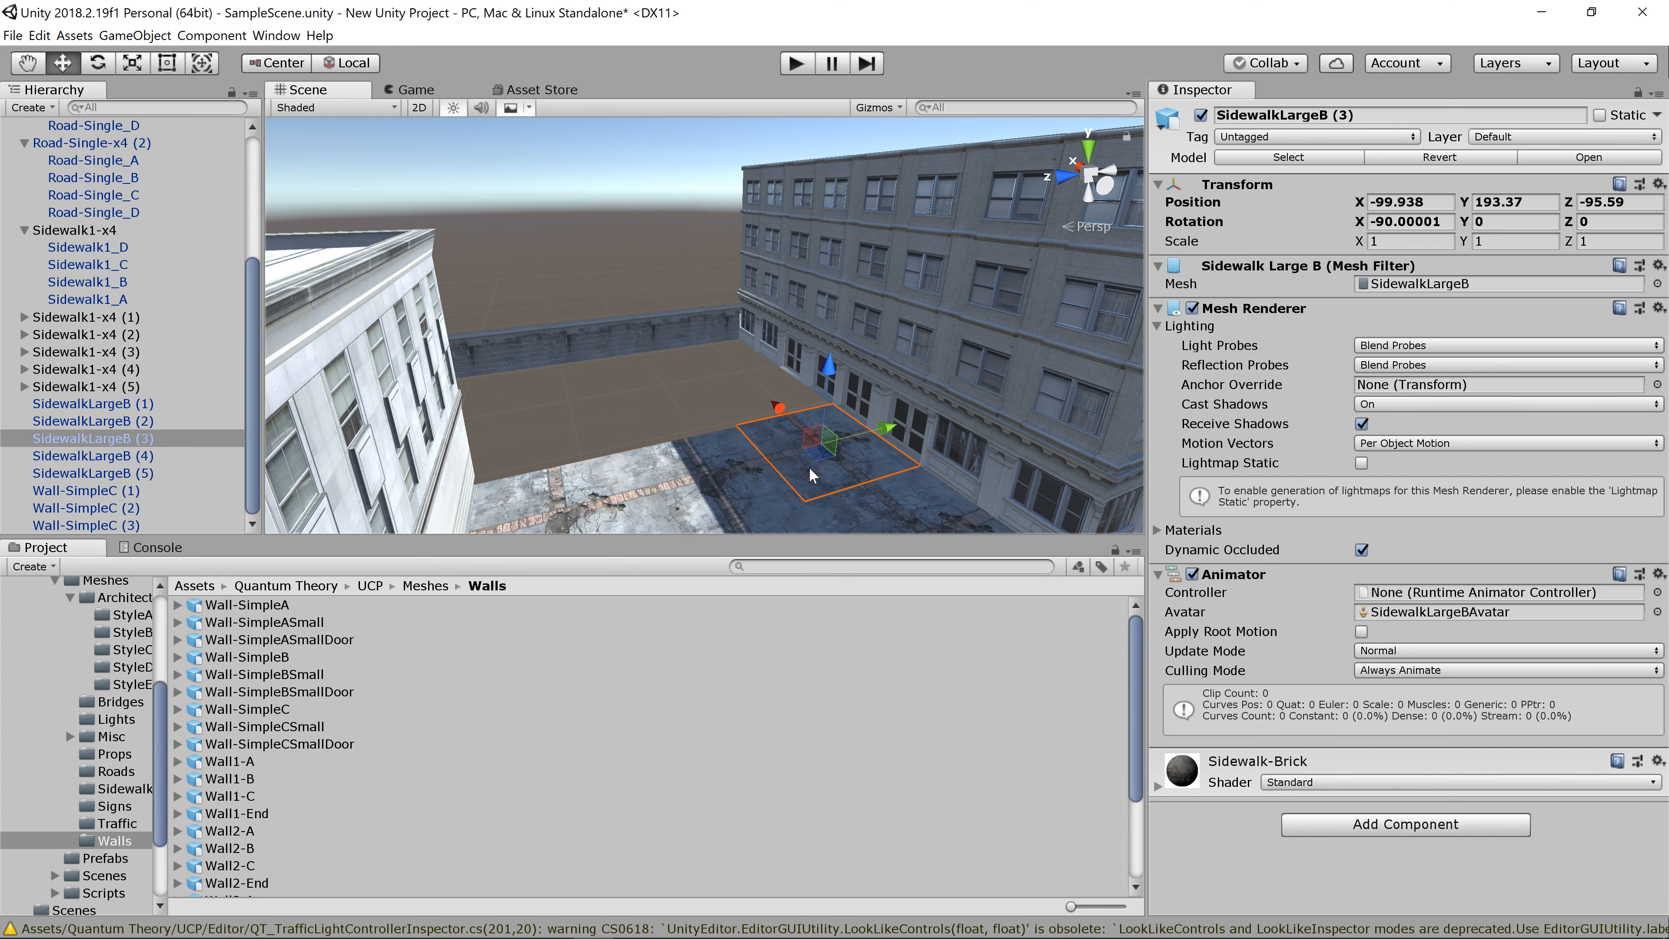
{"action": "key", "text": "ctrl+d"}
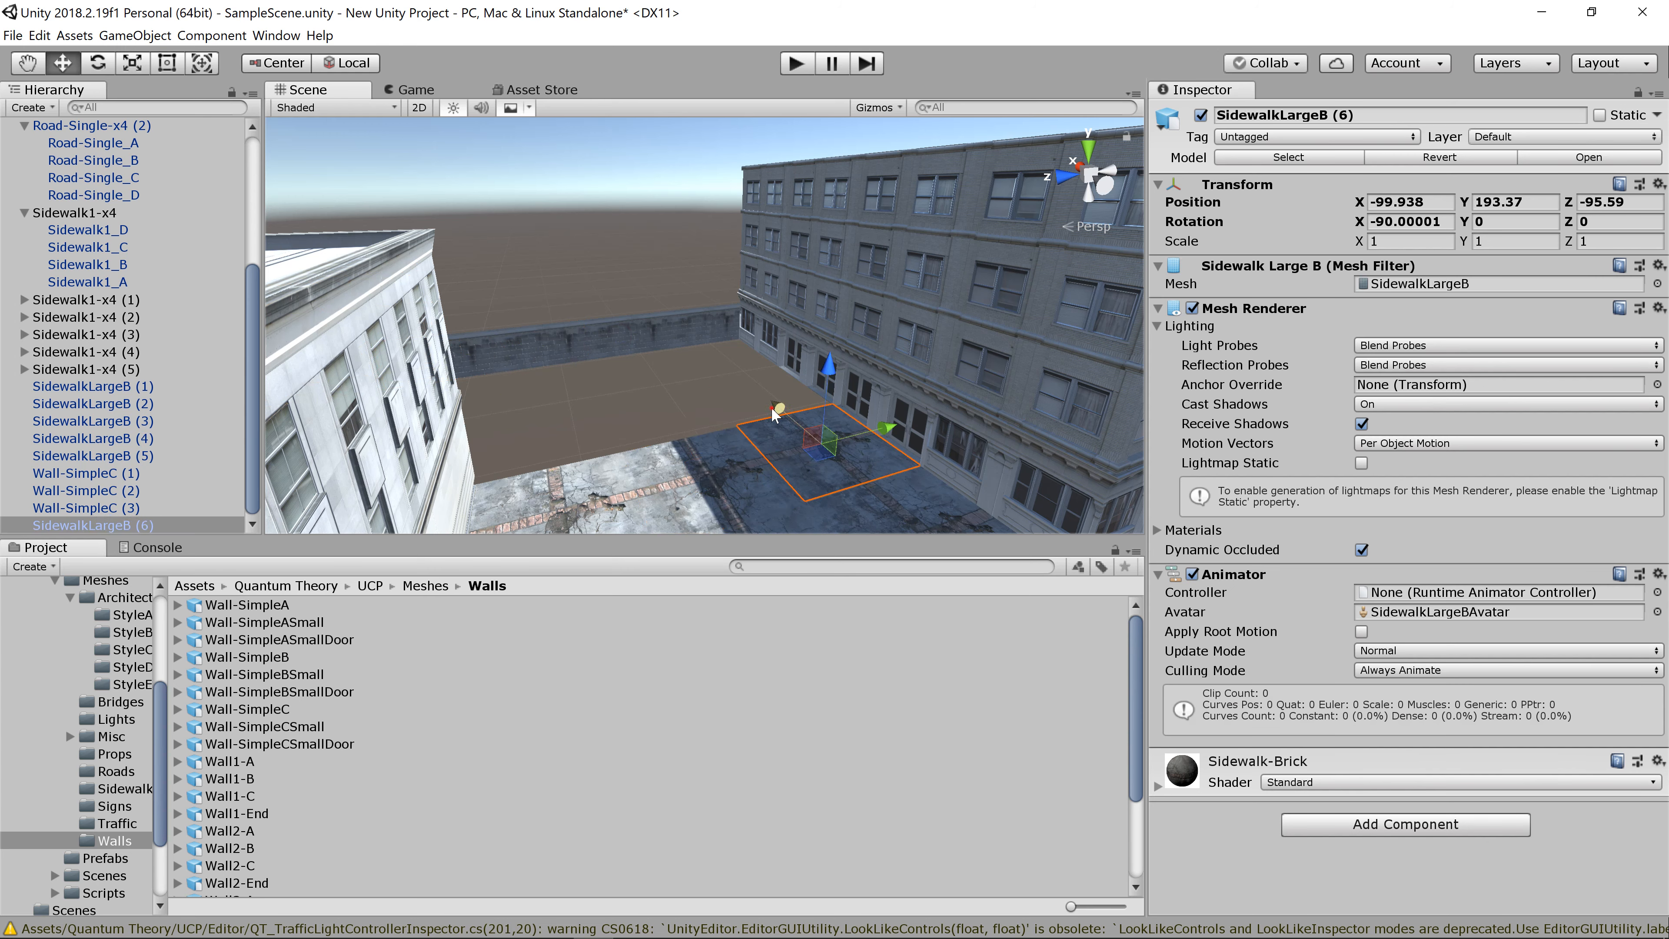
{"action": "left_click_drag", "start_coordinate": [764, 407], "coordinate": [706, 326]}
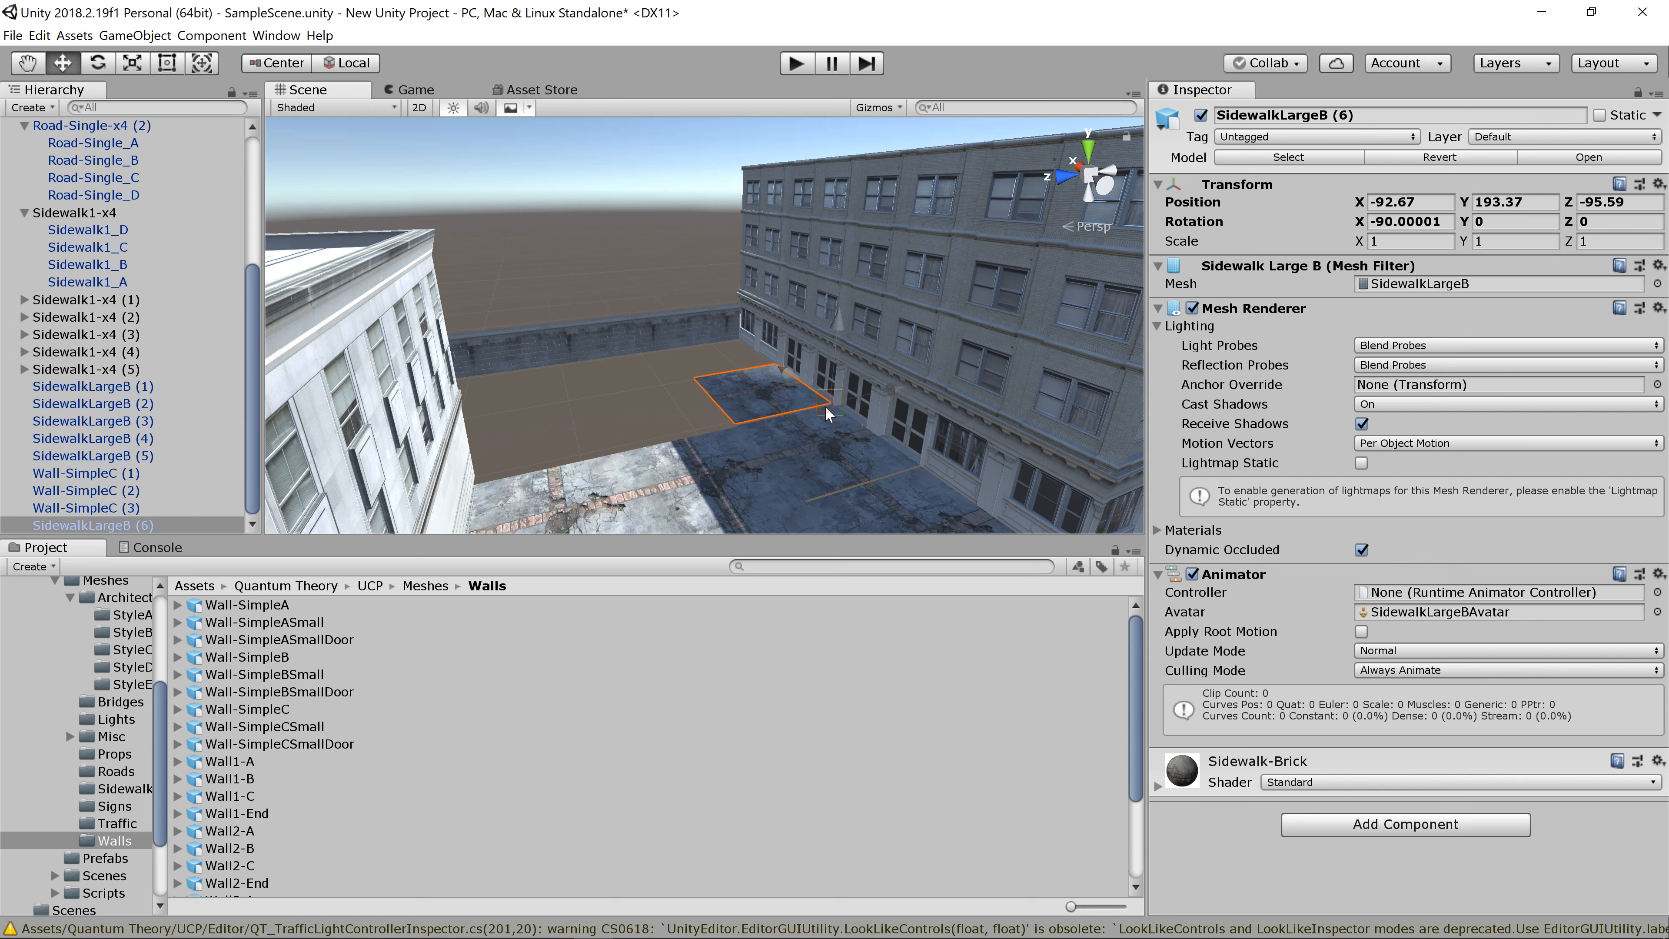
{"action": "left_click_drag", "start_coordinate": [826, 407], "coordinate": [819, 406]}
{"action": "key", "text": "ctrl+d"}
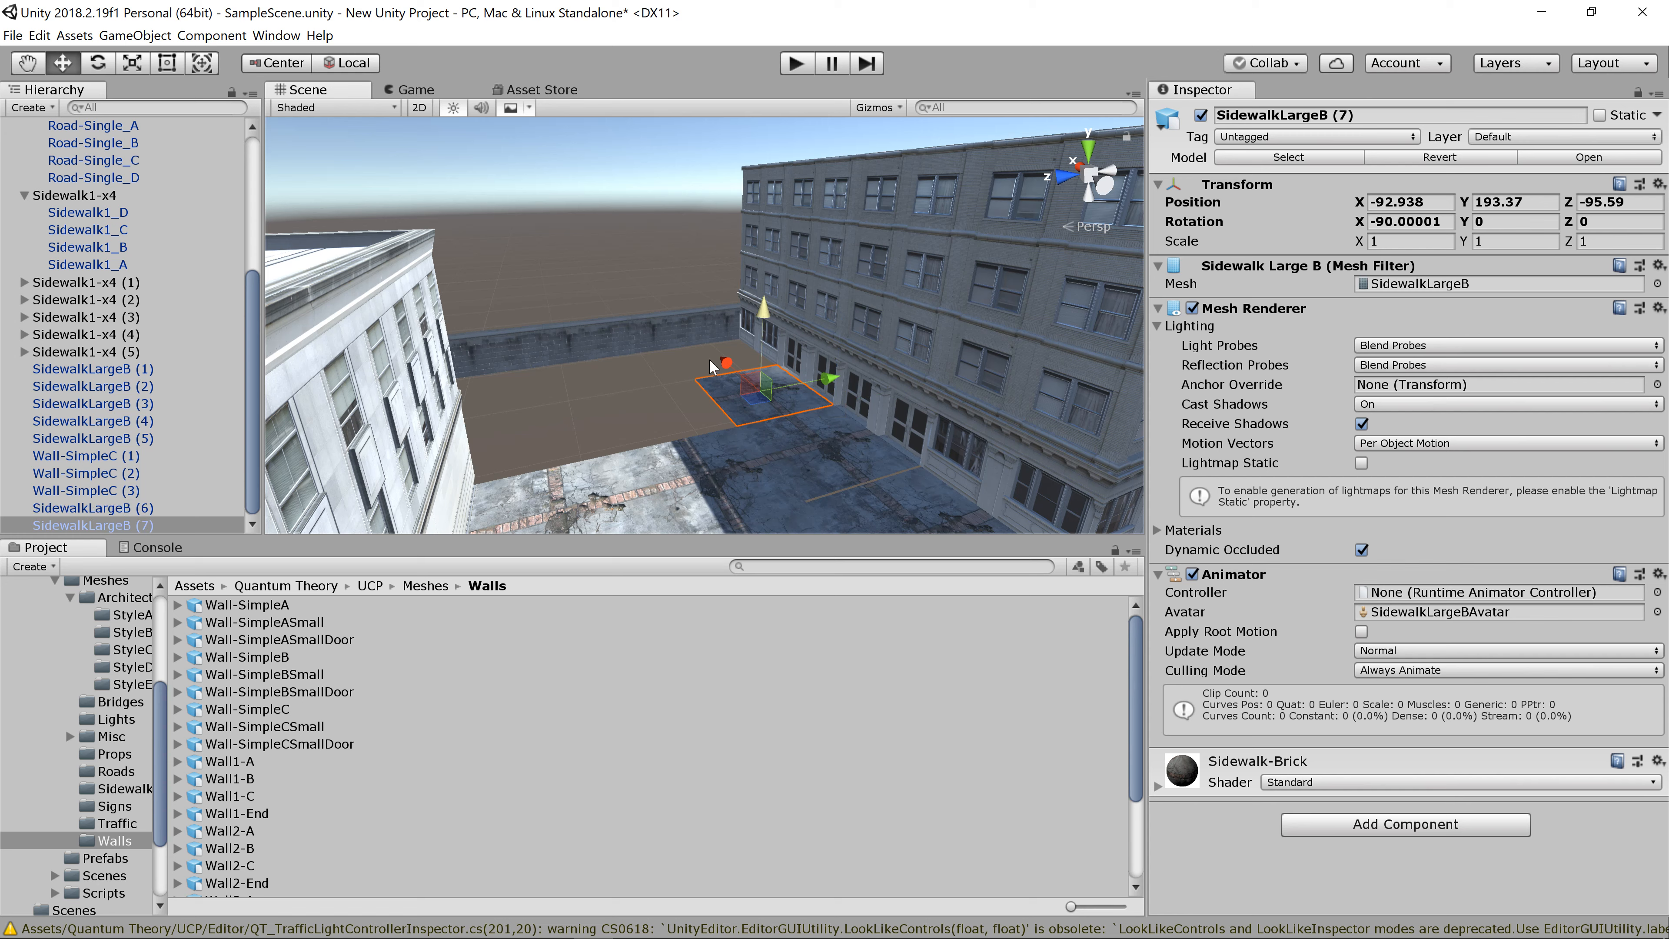
{"action": "left_click_drag", "start_coordinate": [729, 366], "coordinate": [656, 283]}
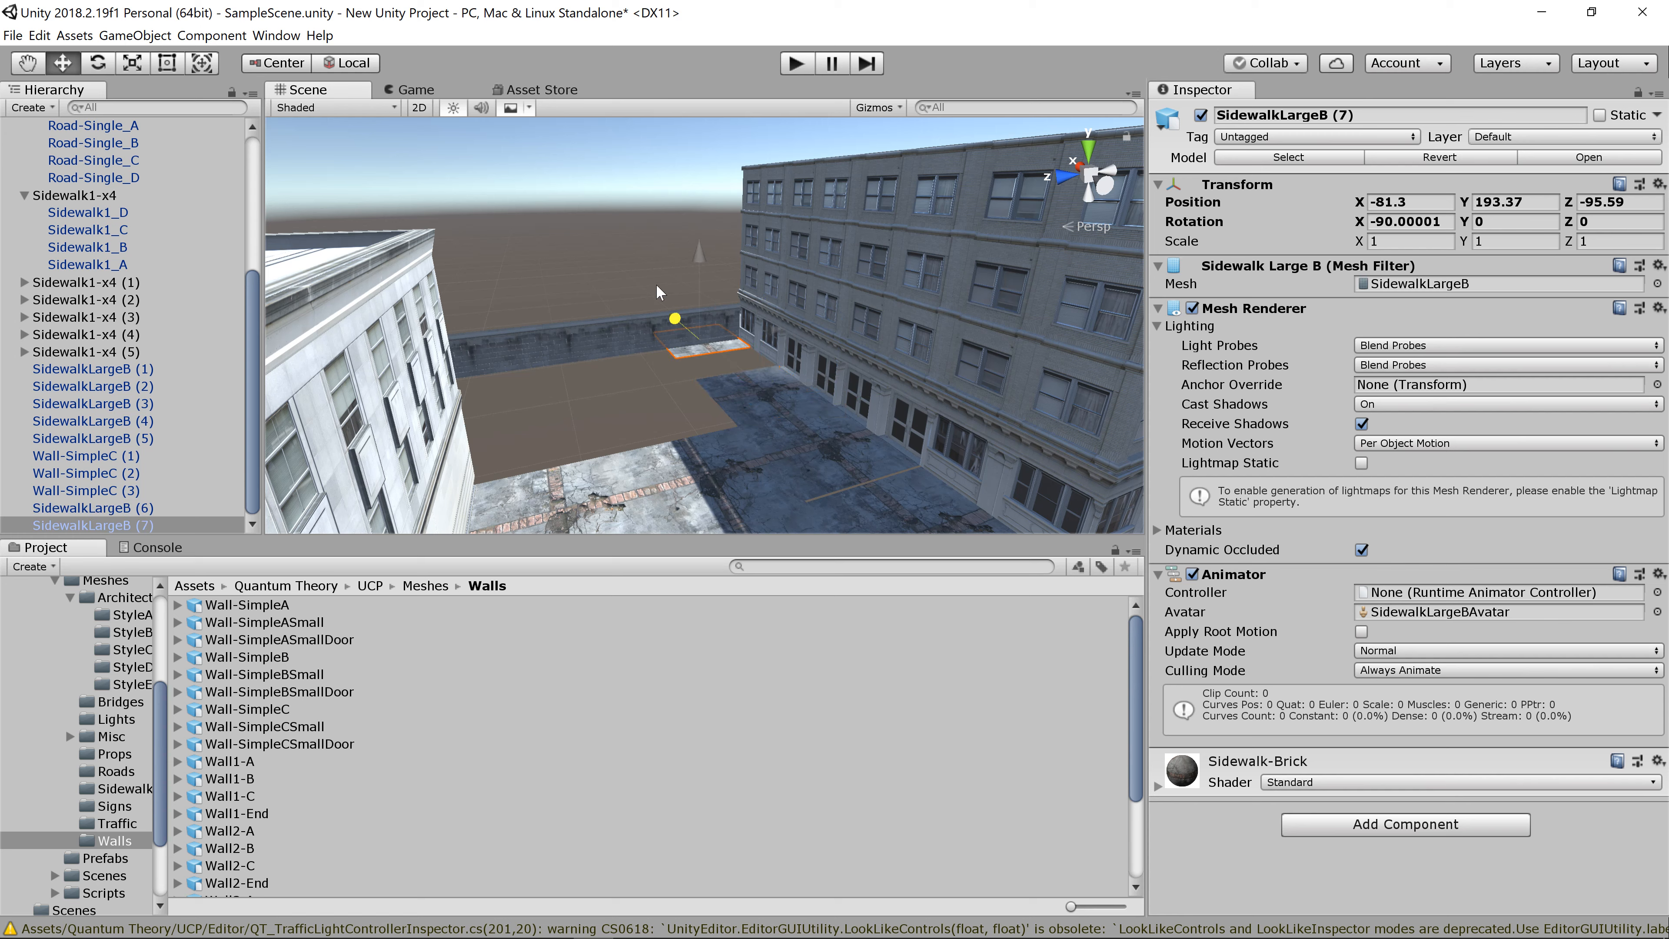
{"action": "left_click_drag", "start_coordinate": [681, 368], "coordinate": [733, 439]}
Step: Duplicate SidewalkLargeB twice more and vertex-snap the copies as an adjoining row at Z -88.59, X -85.938 and -92.938
{"action": "key", "text": "ctrl+d"}
{"action": "key", "text": "v"}
{"action": "key", "text": "ctrl+d"}
{"action": "key", "text": "v"}
{"action": "scroll", "coordinate": [479, 455], "scroll_direction": "down", "scroll_amount": 6}
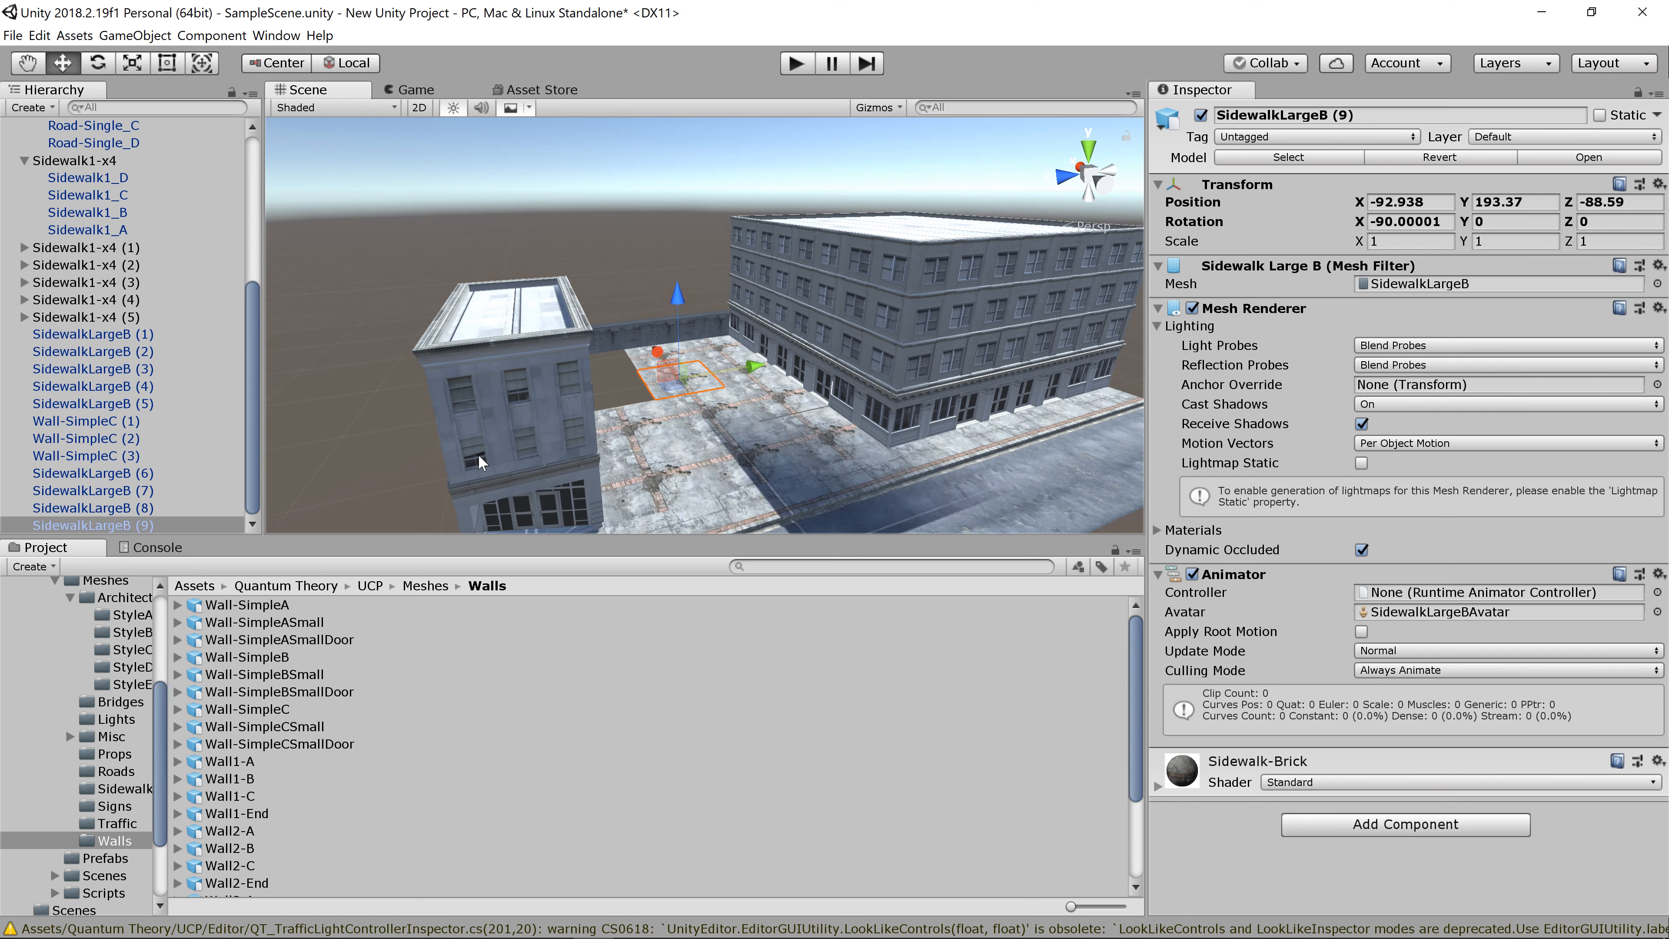
Step: Duplicate the end wall segment behind the StyleC building, move the copy to X -89.7, and set its Y rotation to 90
{"action": "scroll", "coordinate": [479, 454], "scroll_direction": "up", "scroll_amount": 3}
{"action": "scroll", "coordinate": [479, 454], "scroll_direction": "down", "scroll_amount": 5}
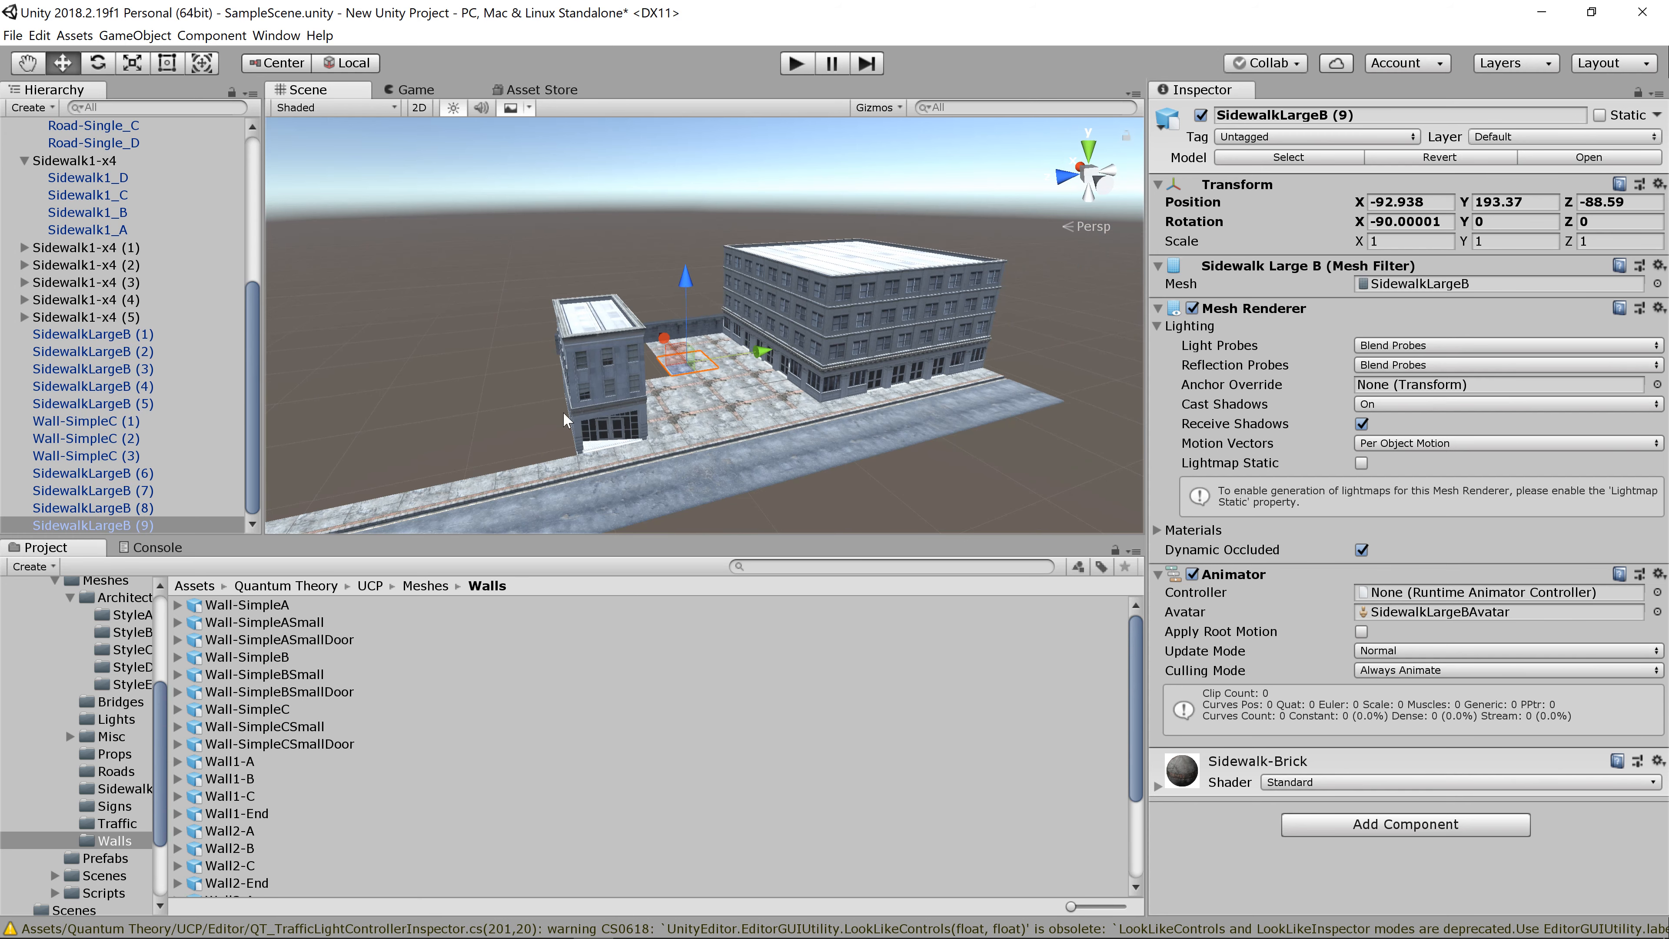
{"action": "left_click_drag", "start_coordinate": [563, 411], "coordinate": [625, 387], "text": "alt"}
{"action": "left_click", "coordinate": [624, 392]}
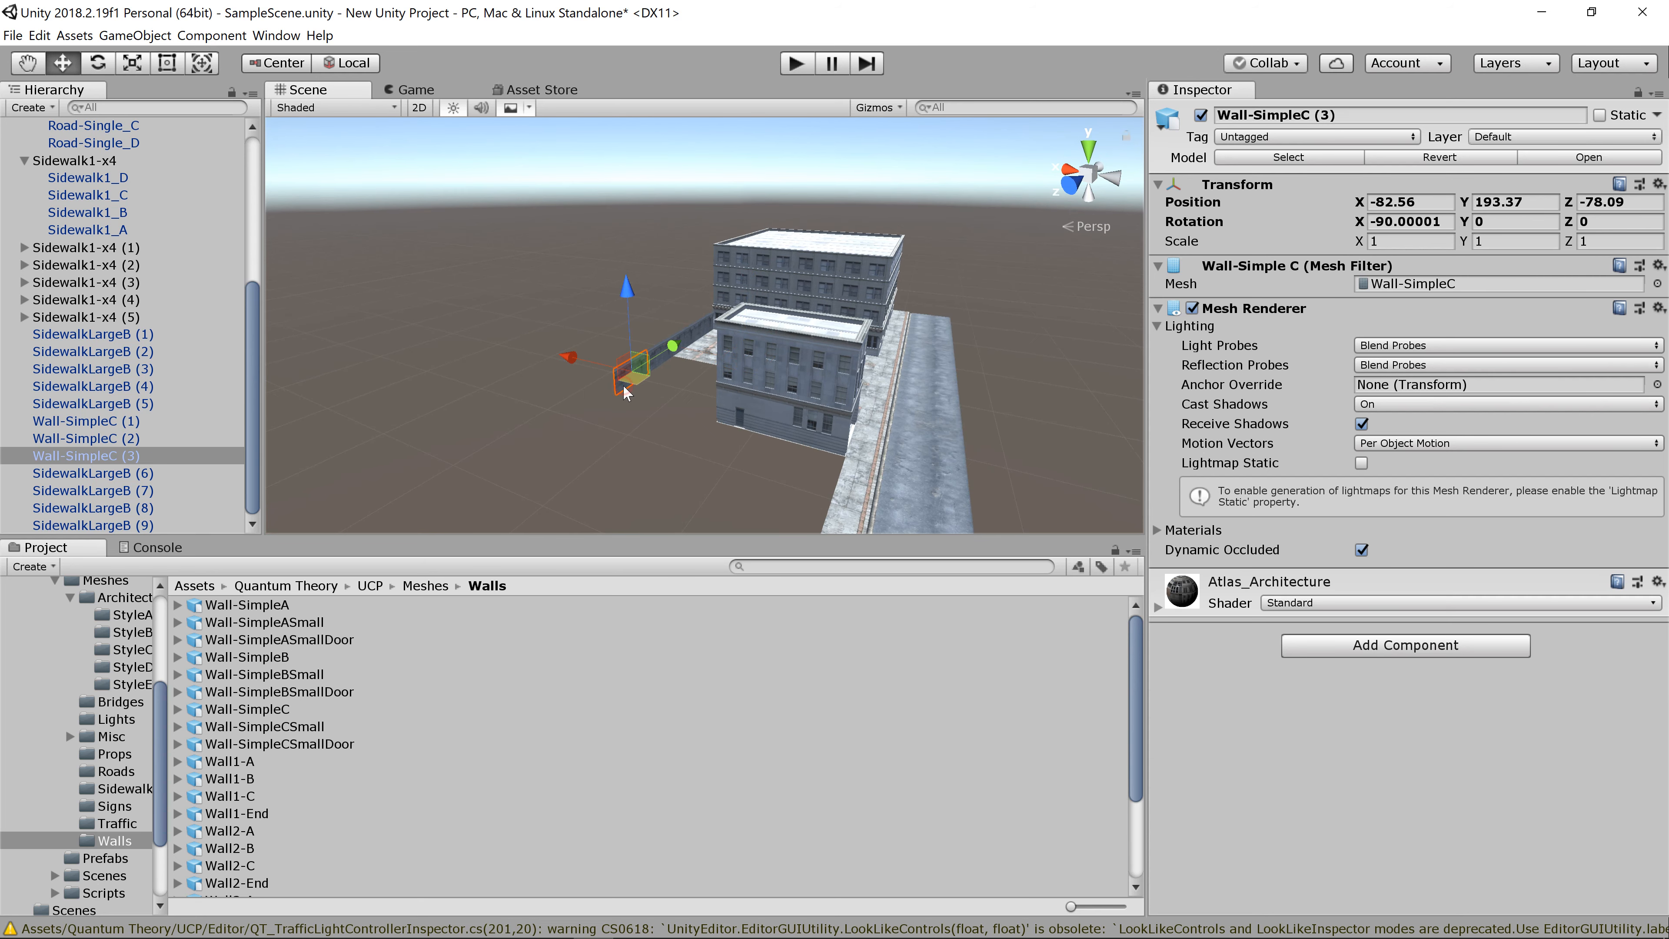
{"action": "key", "text": "ctrl+d"}
{"action": "left_click_drag", "start_coordinate": [576, 359], "coordinate": [625, 372]}
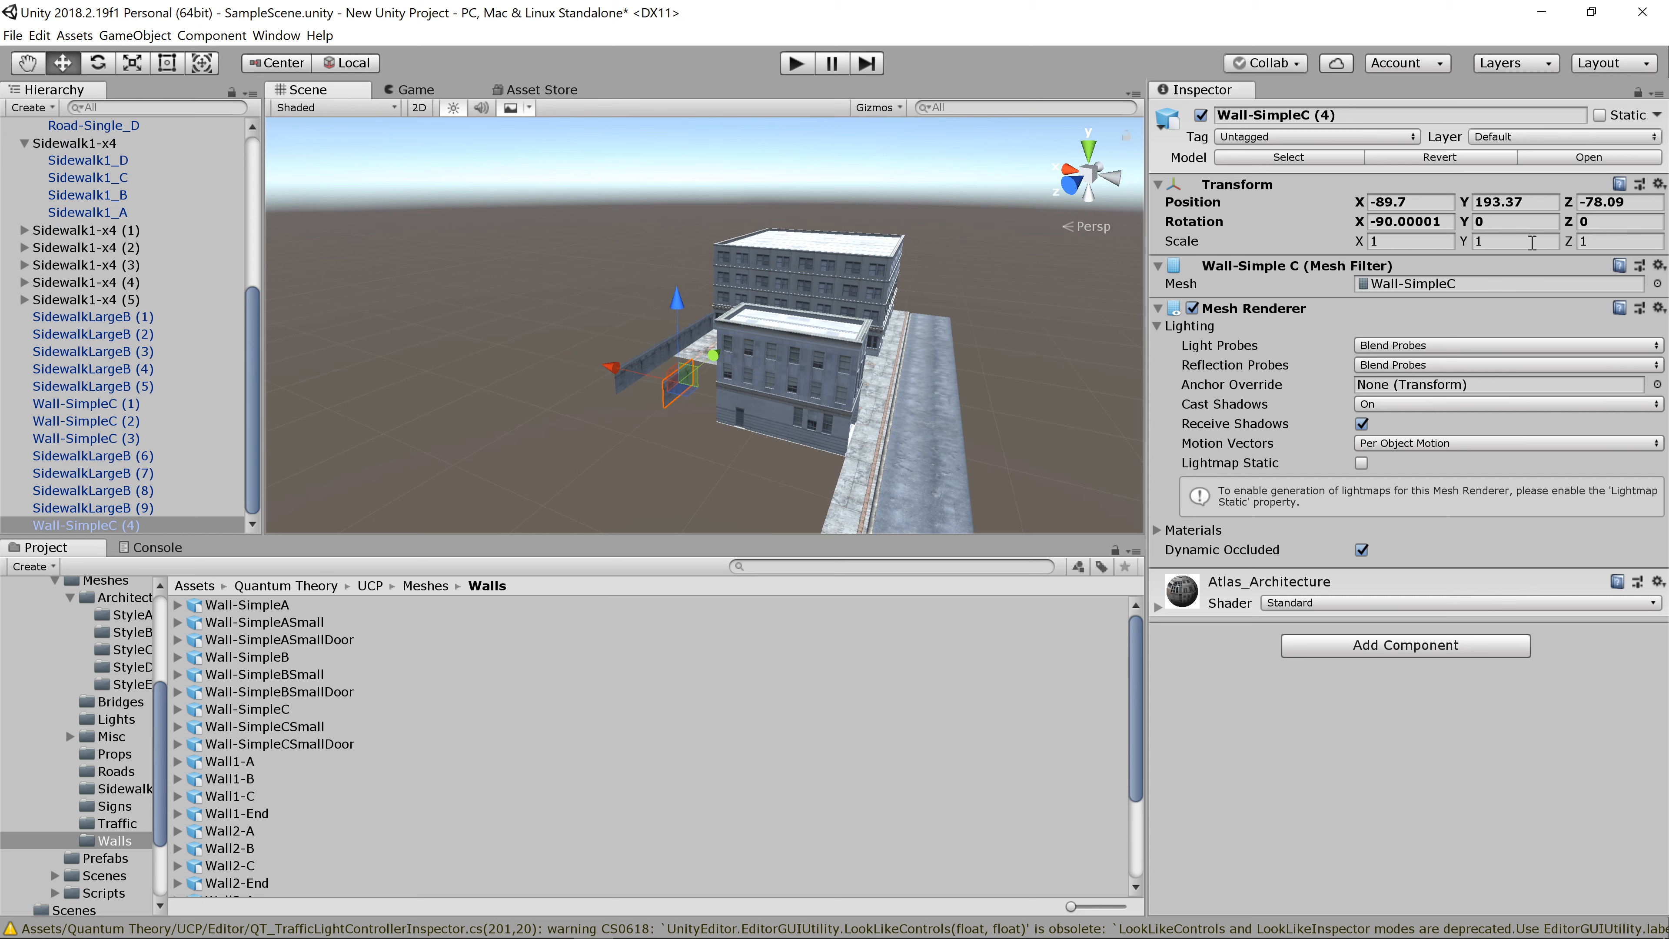
{"action": "left_click", "coordinate": [1526, 225]}
{"action": "type", "text": "90"}
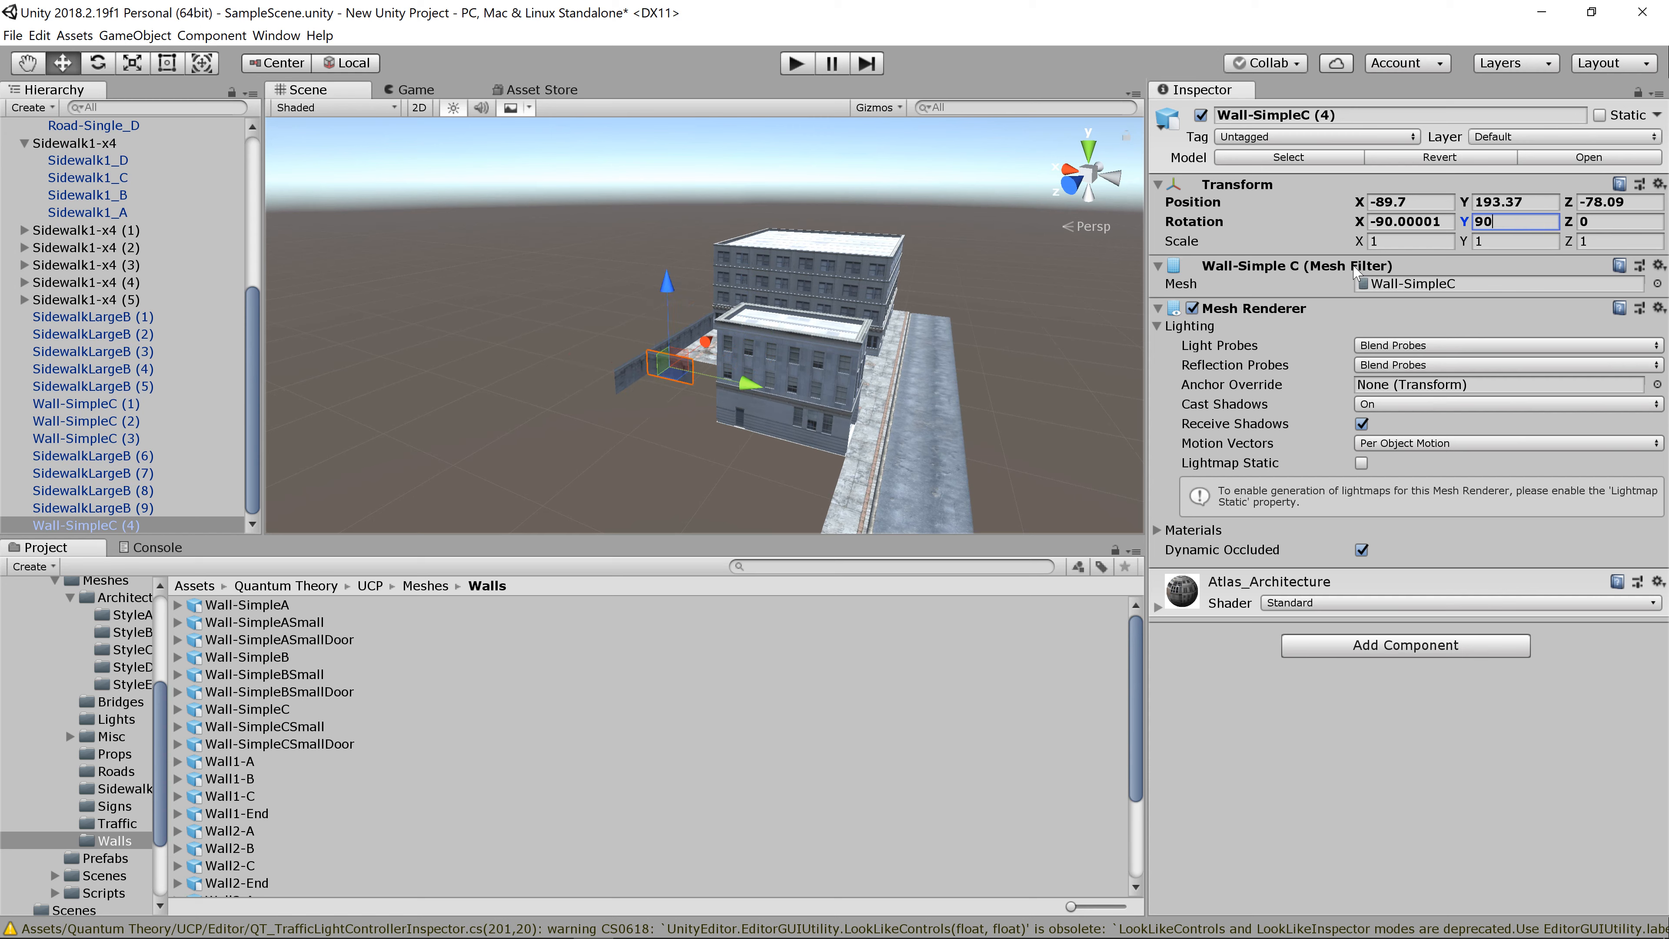
Step: Vertex-snap the rotated wall to the end of the wall row, then duplicate it and snap the copy alongside toward the StyleC building
{"action": "scroll", "coordinate": [710, 408], "scroll_direction": "up", "scroll_amount": 5}
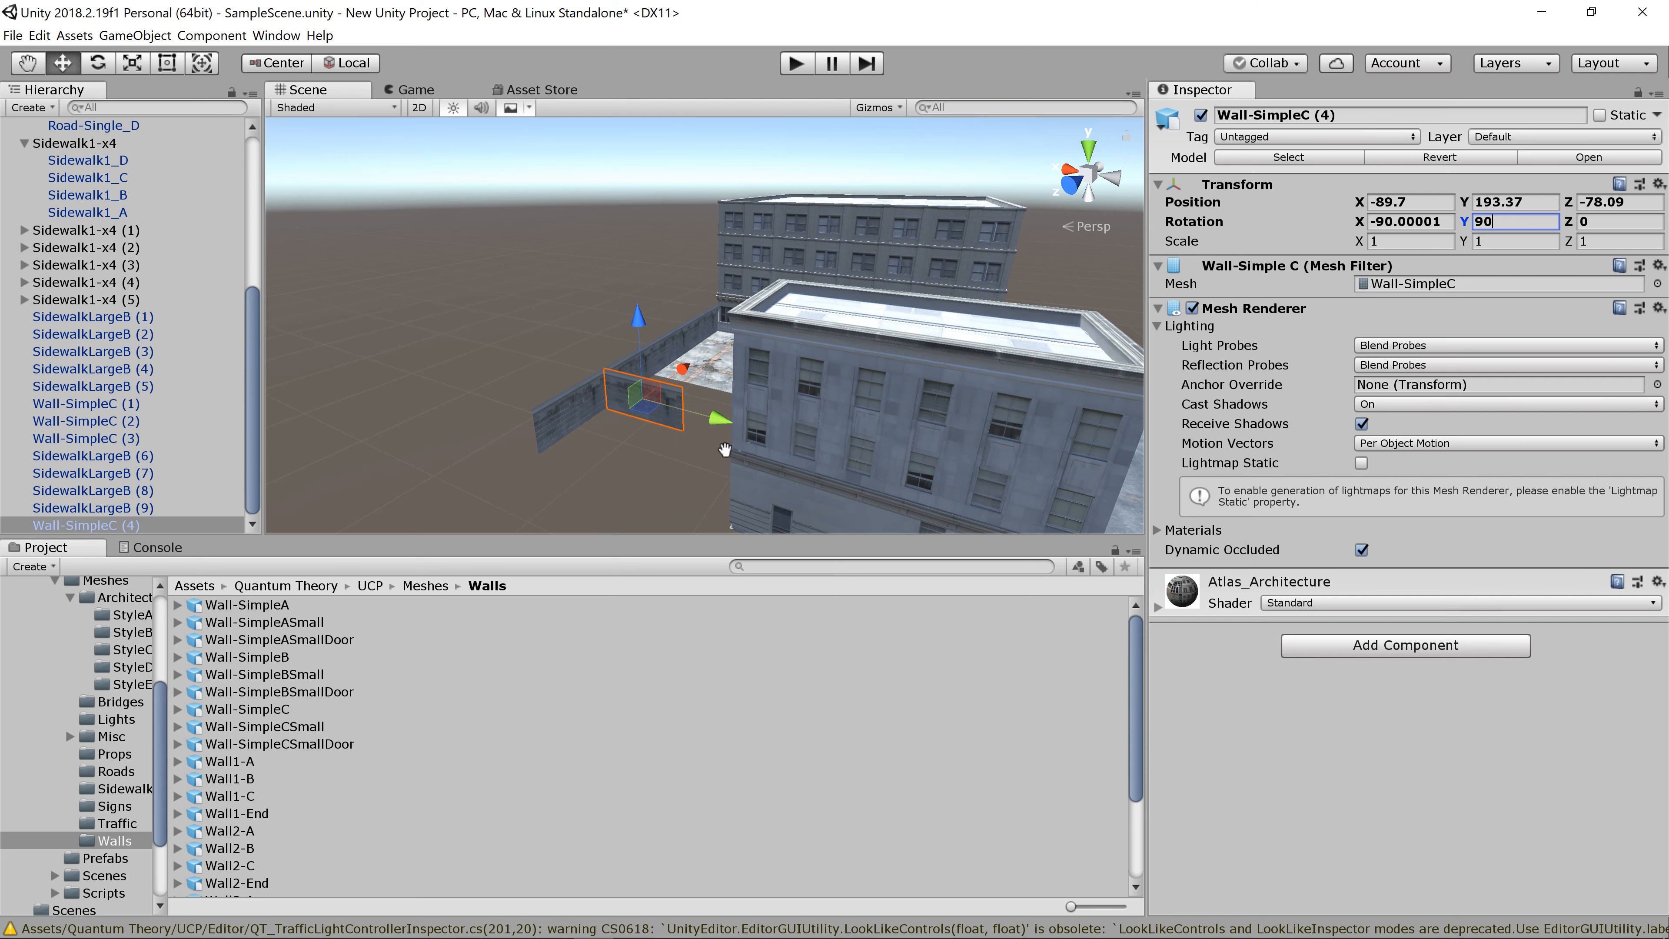
{"action": "middle_click_drag", "start_coordinate": [622, 451], "coordinate": [724, 449]}
{"action": "key", "text": "v"}
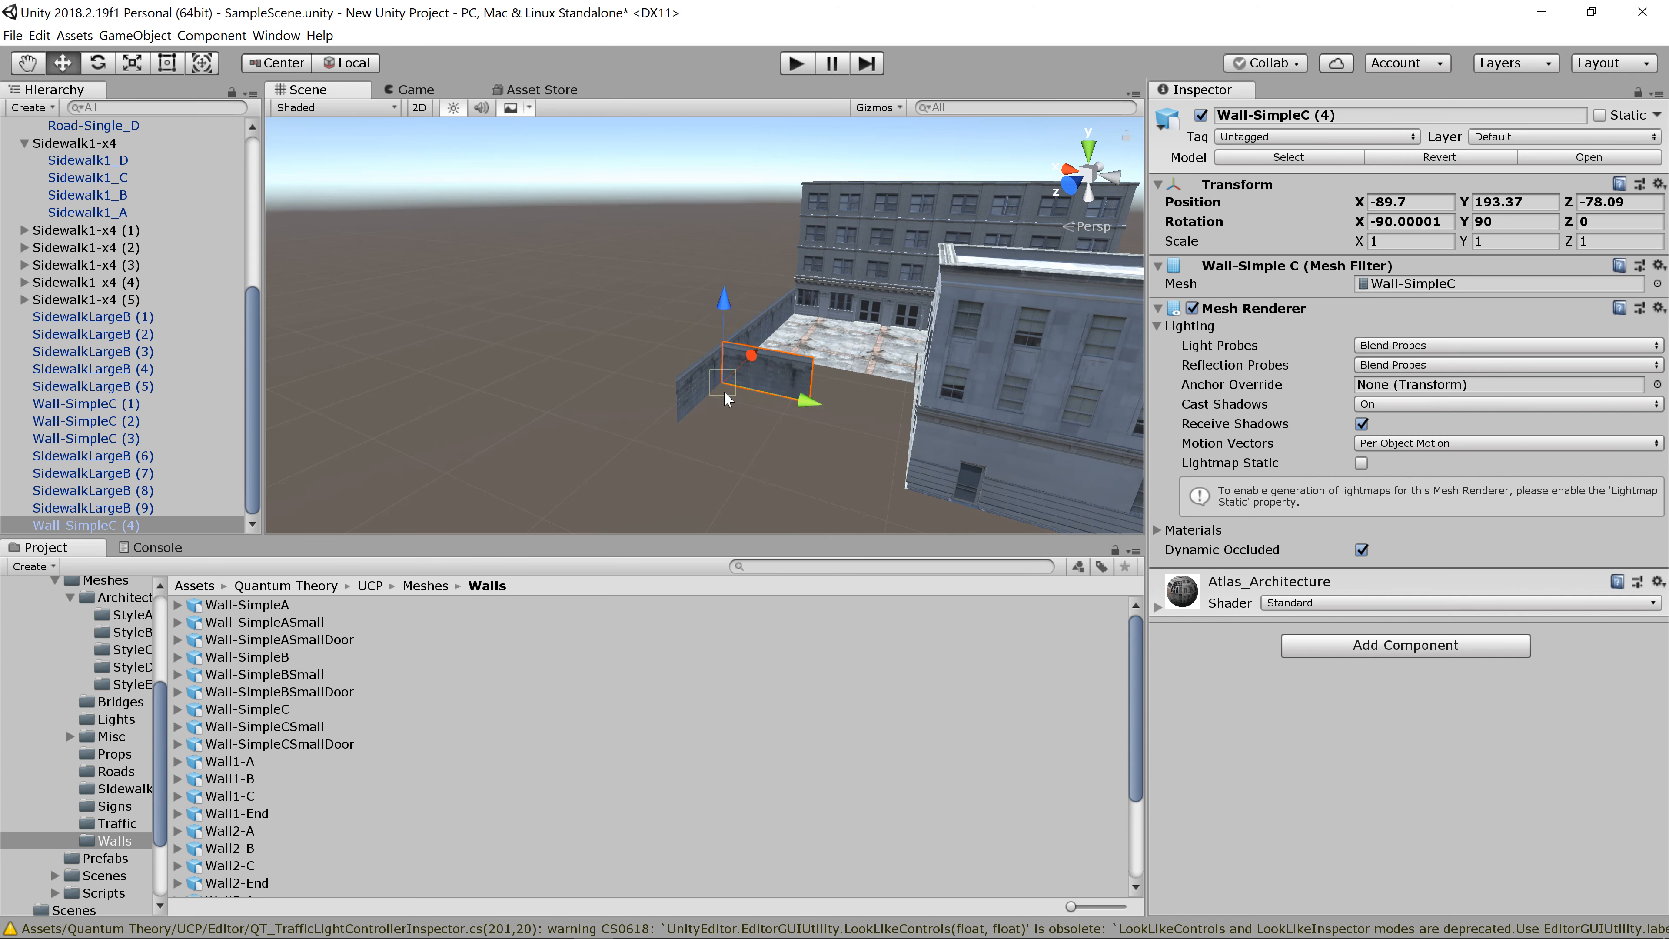
{"action": "left_click_drag", "start_coordinate": [725, 392], "coordinate": [902, 442]}
{"action": "key", "text": "ctrl+d"}
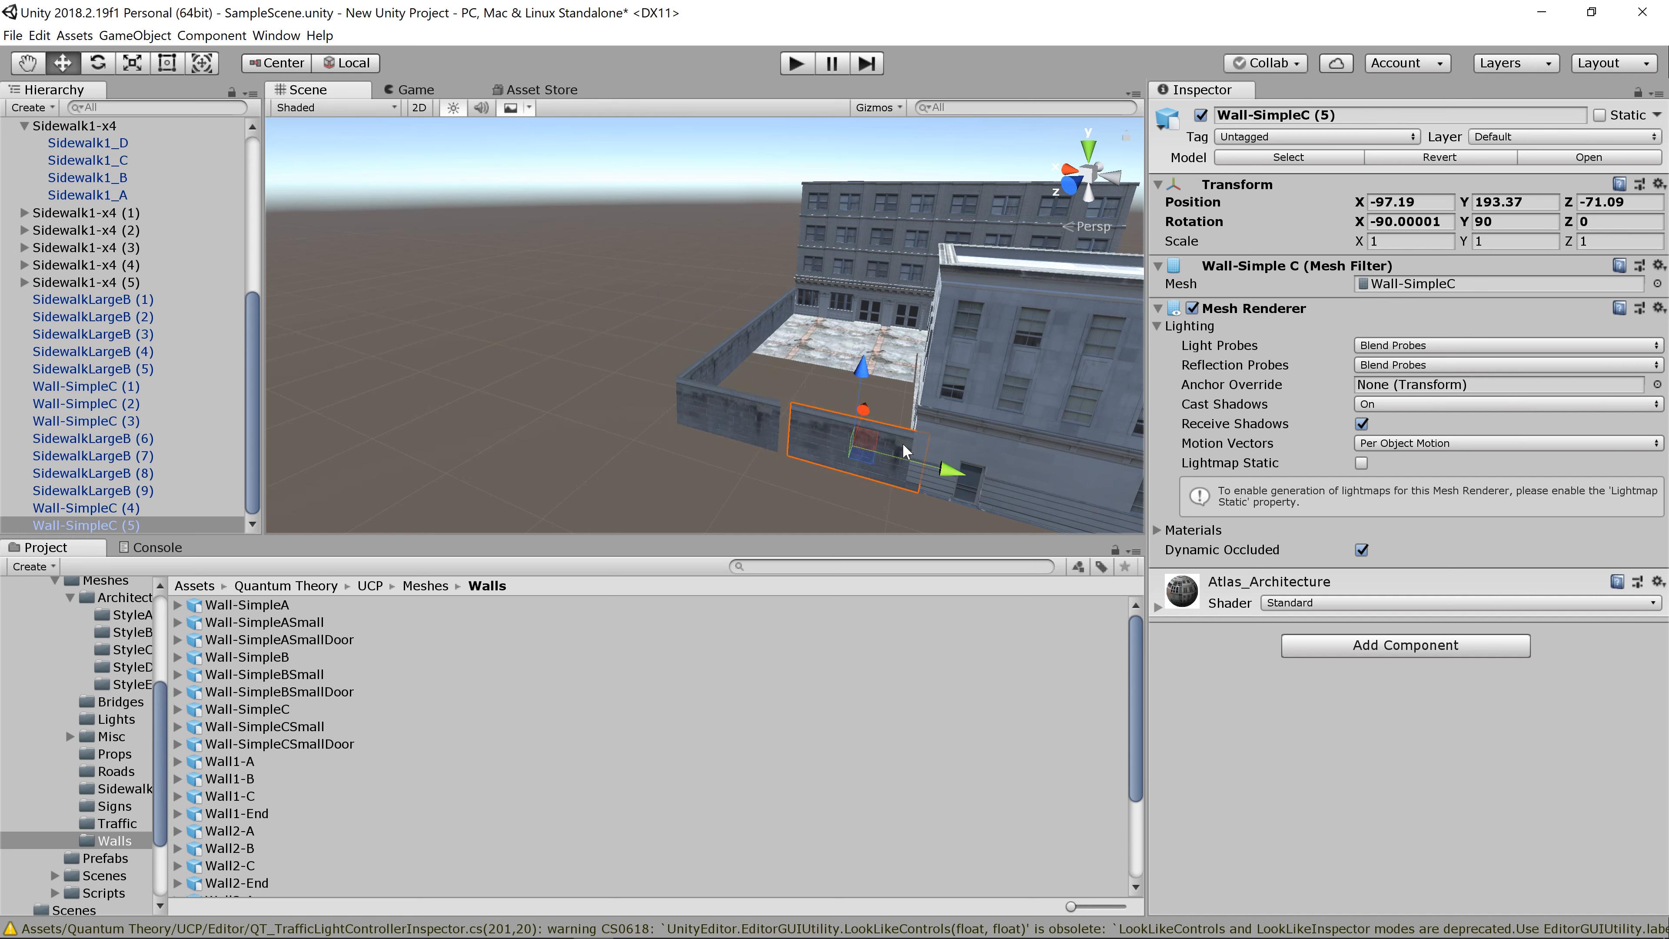
{"action": "key", "text": "v"}
{"action": "left_click_drag", "start_coordinate": [793, 458], "coordinate": [784, 389]}
Step: Duplicate the two SidewalkLargeB tiles at Z -88.59 together and vertex-snap the pair to the edge of the existing tiles
{"action": "left_click", "coordinate": [782, 381]}
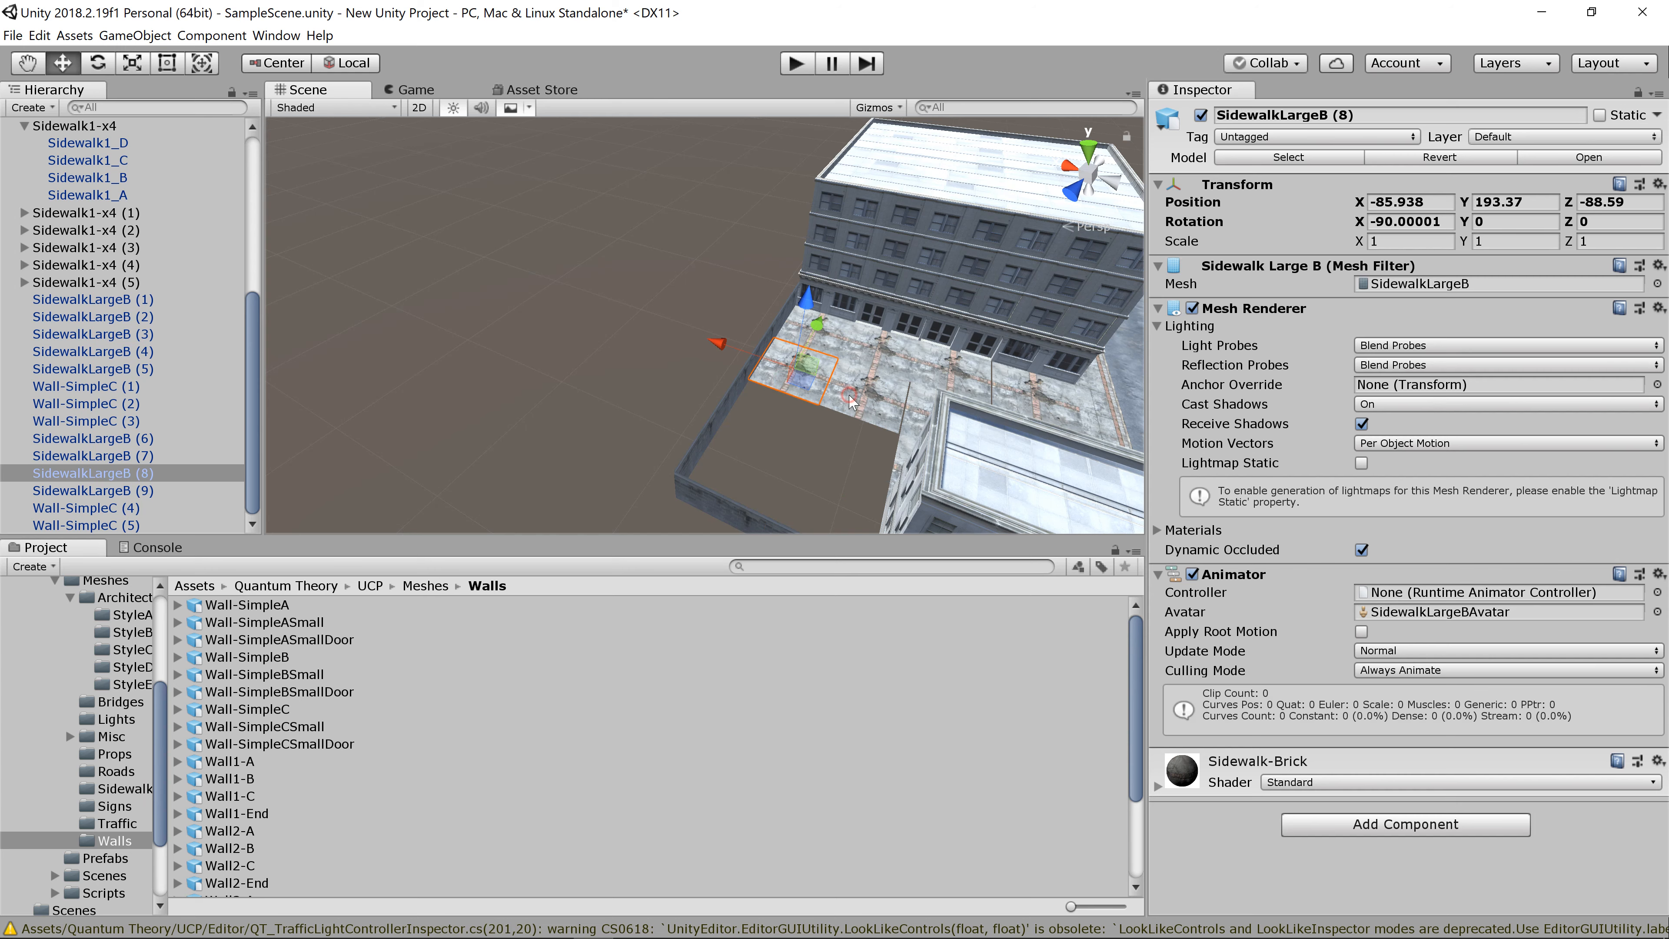
{"action": "left_click", "coordinate": [851, 401], "text": "shift"}
{"action": "key", "text": "ctrl+d"}
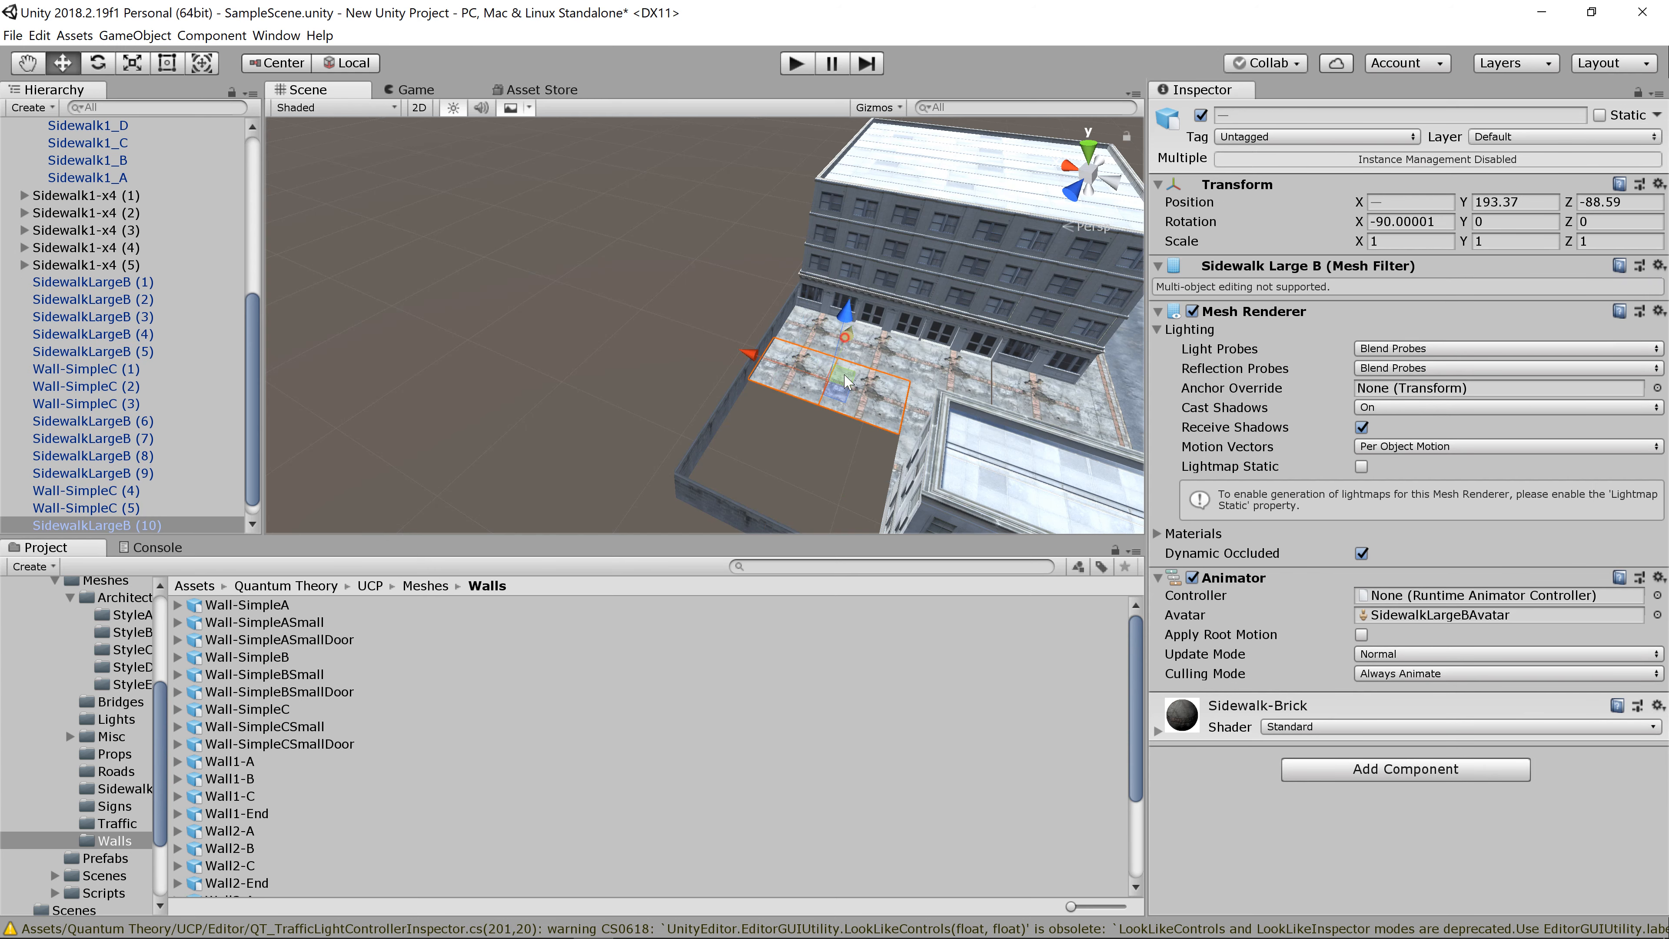
{"action": "left_click_drag", "start_coordinate": [849, 399], "coordinate": [836, 417]}
{"action": "key", "text": "v"}
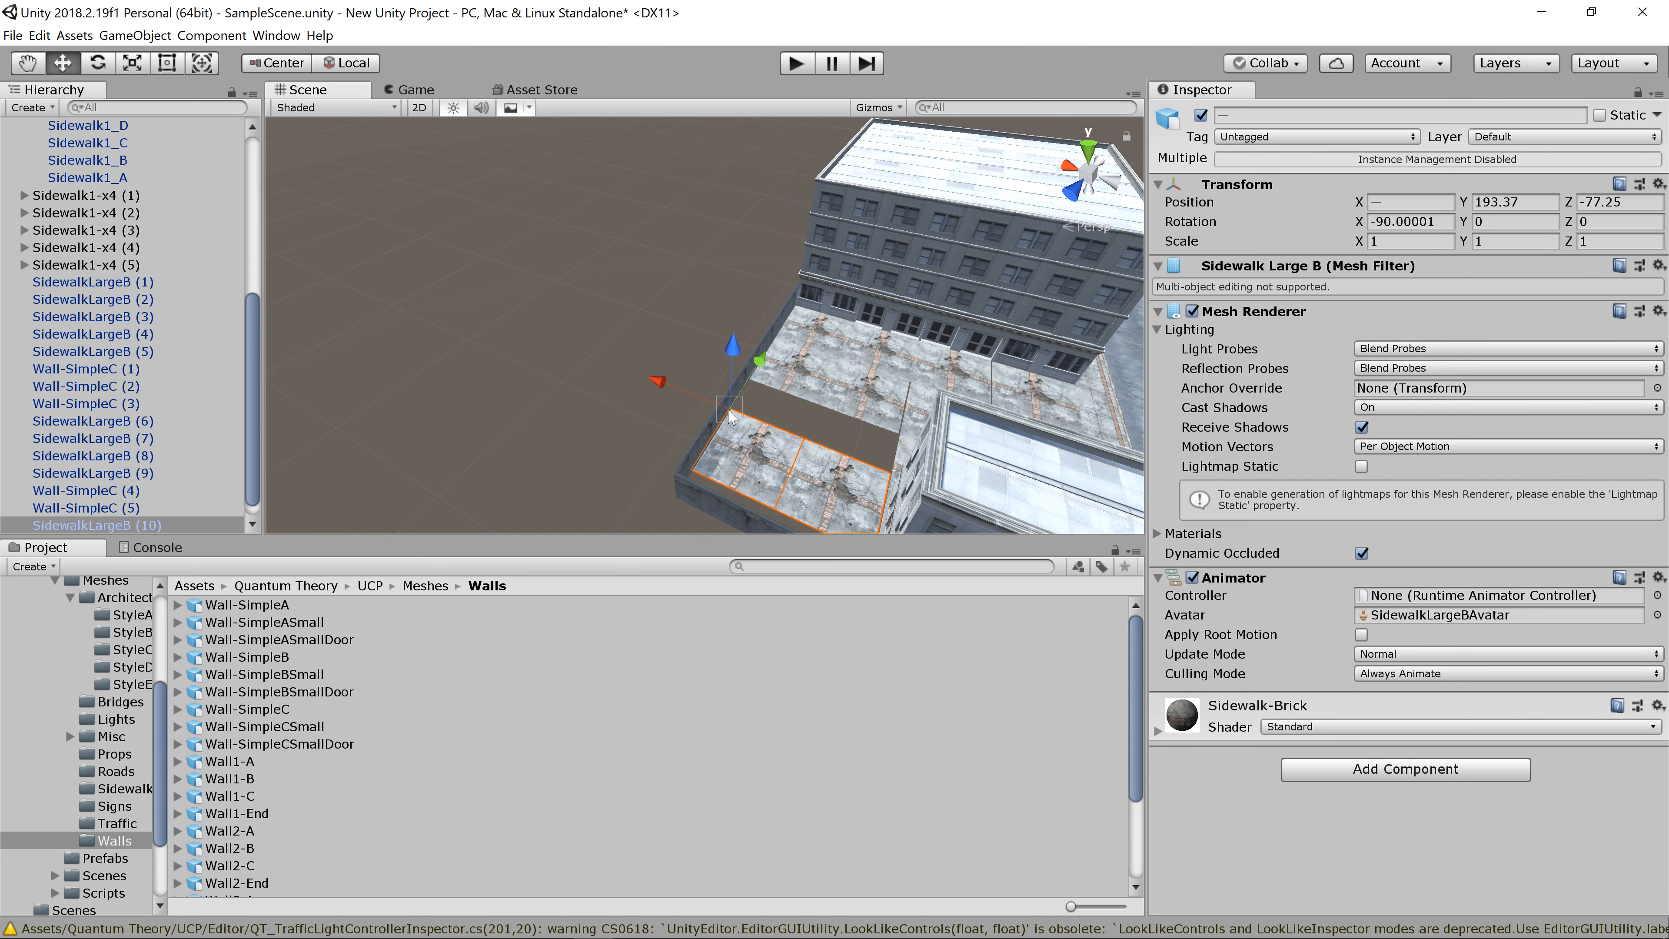
{"action": "mouse_move", "coordinate": [728, 411]}
{"action": "left_mouse_down"}
{"action": "mouse_move", "coordinate": [740, 393]}
{"action": "mouse_move", "coordinate": [834, 398]}
{"action": "mouse_move", "coordinate": [770, 490]}
{"action": "mouse_move", "coordinate": [720, 431]}
{"action": "left_mouse_up"}
Step: Duplicate the pair of sidewalk tiles again and vertex-snap the copies against the rotated walls at Z -74.59
{"action": "key", "text": "ctrl+d"}
{"action": "key", "text": "v"}
{"action": "left_click_drag", "start_coordinate": [890, 431], "coordinate": [402, 176], "text": "alt"}
{"action": "scroll", "coordinate": [402, 176], "scroll_direction": "down", "scroll_amount": 5}
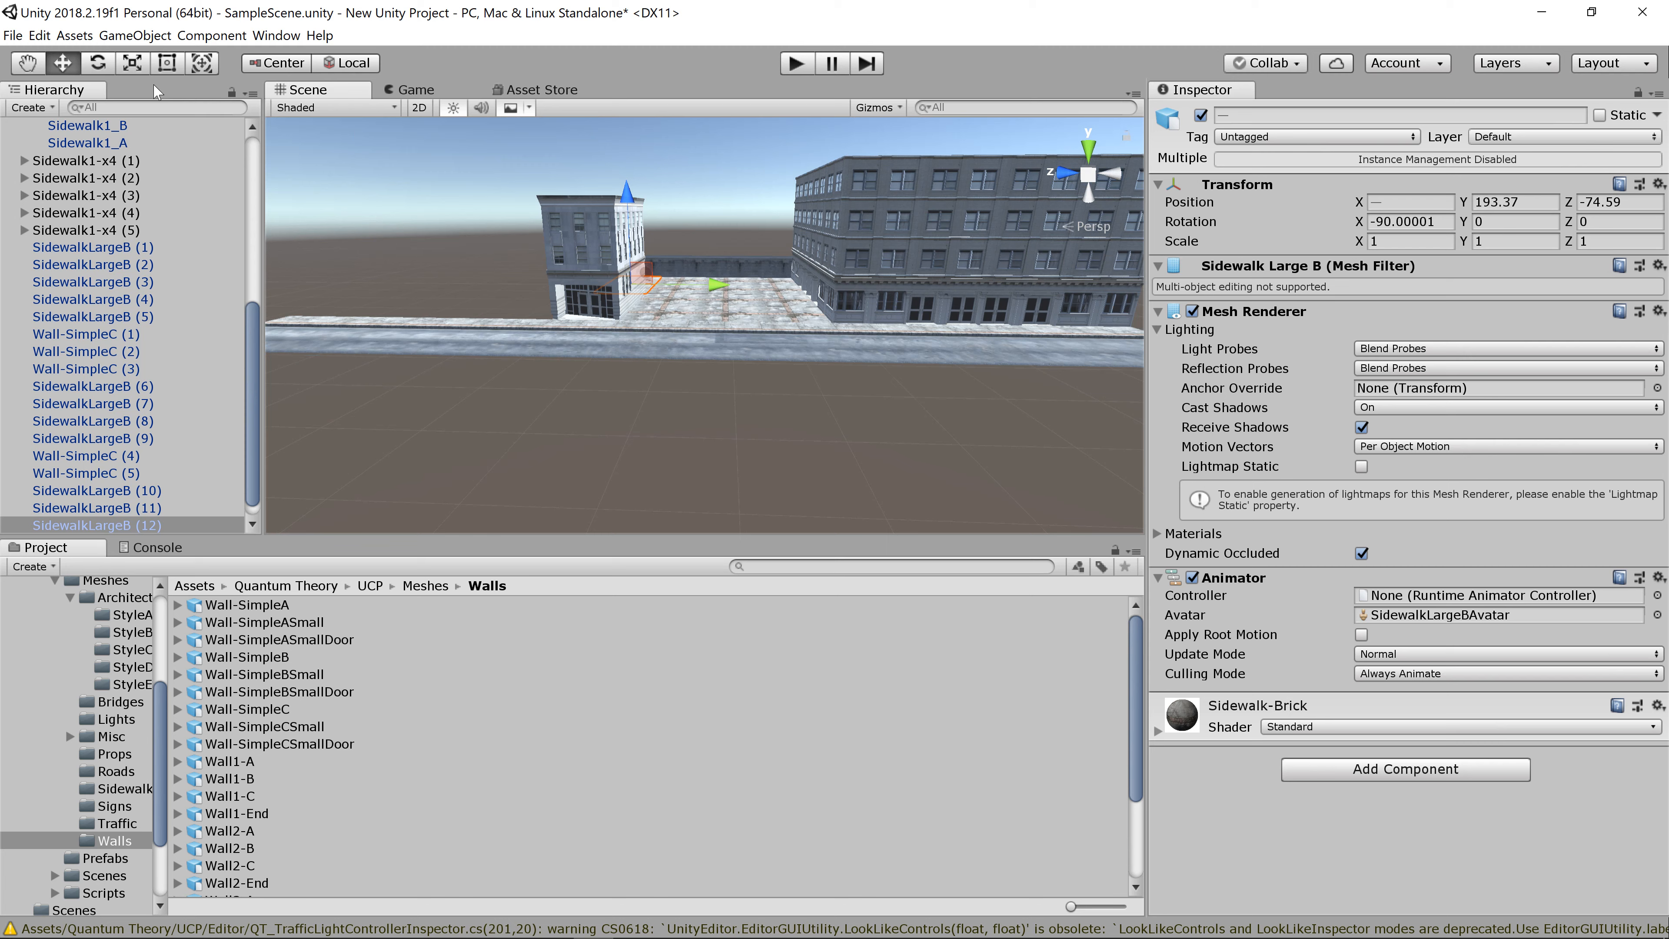
Step: Save the scene and the project
{"action": "left_click", "coordinate": [13, 35]}
{"action": "left_click", "coordinate": [40, 101]}
{"action": "left_click", "coordinate": [8, 37]}
{"action": "left_click", "coordinate": [46, 191]}
{"action": "scroll", "coordinate": [745, 365], "scroll_direction": "down", "scroll_amount": 2}
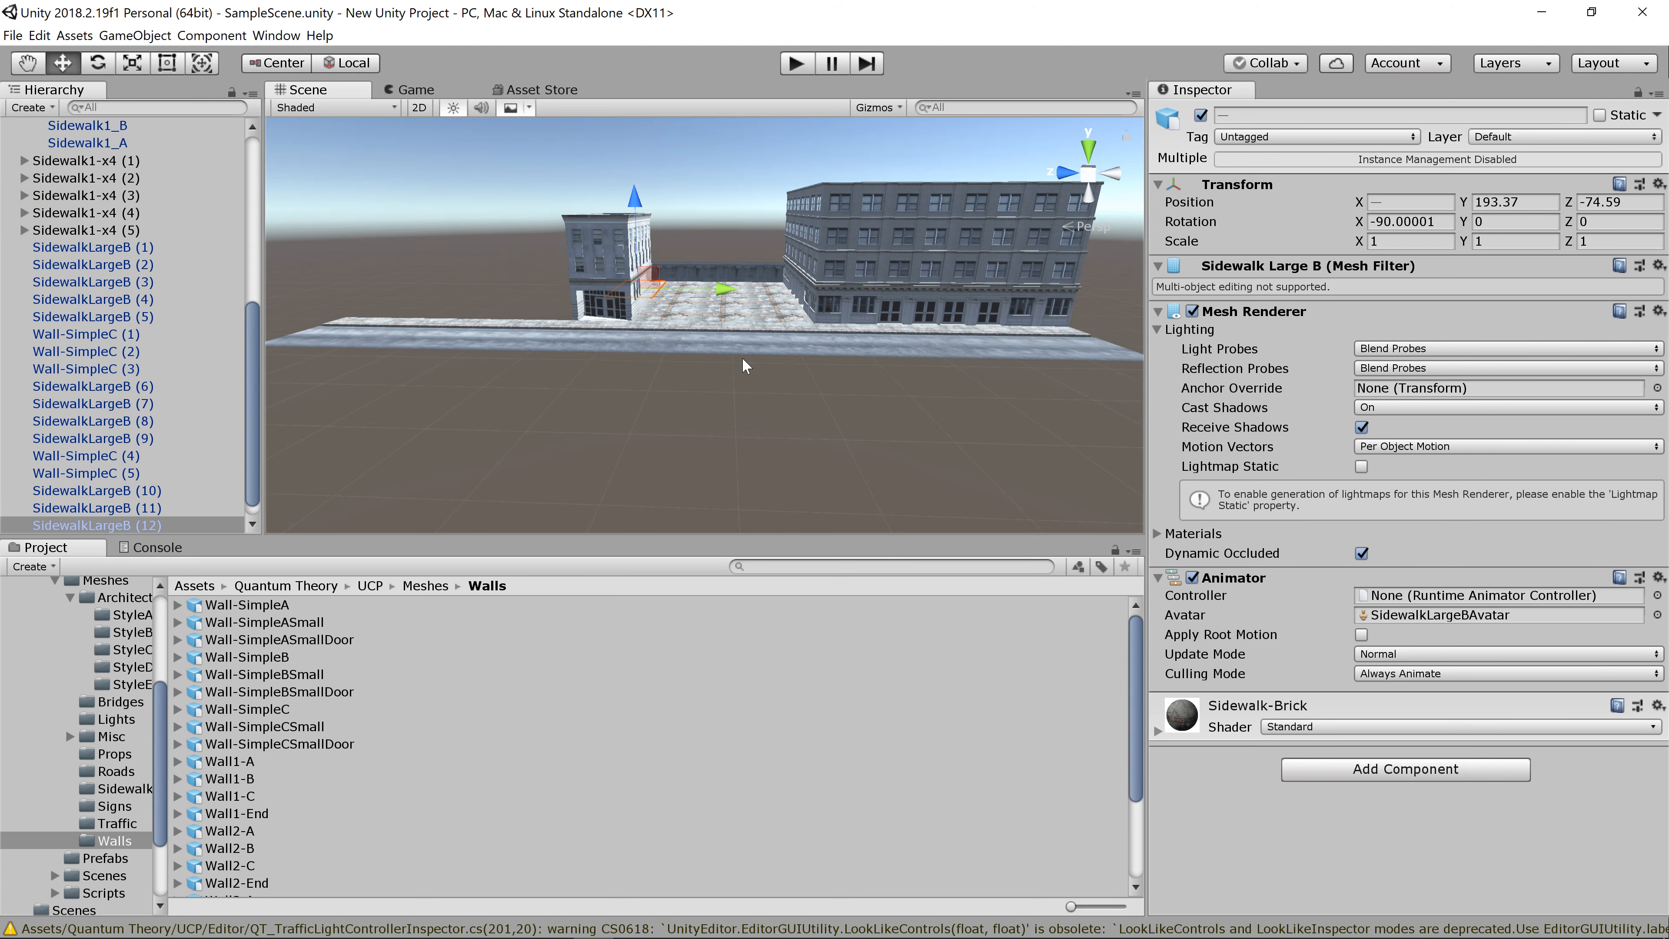
{"action": "scroll", "coordinate": [744, 365], "scroll_direction": "down", "scroll_amount": 2}
{"action": "left_click_drag", "start_coordinate": [620, 316], "coordinate": [815, 306], "text": "alt"}
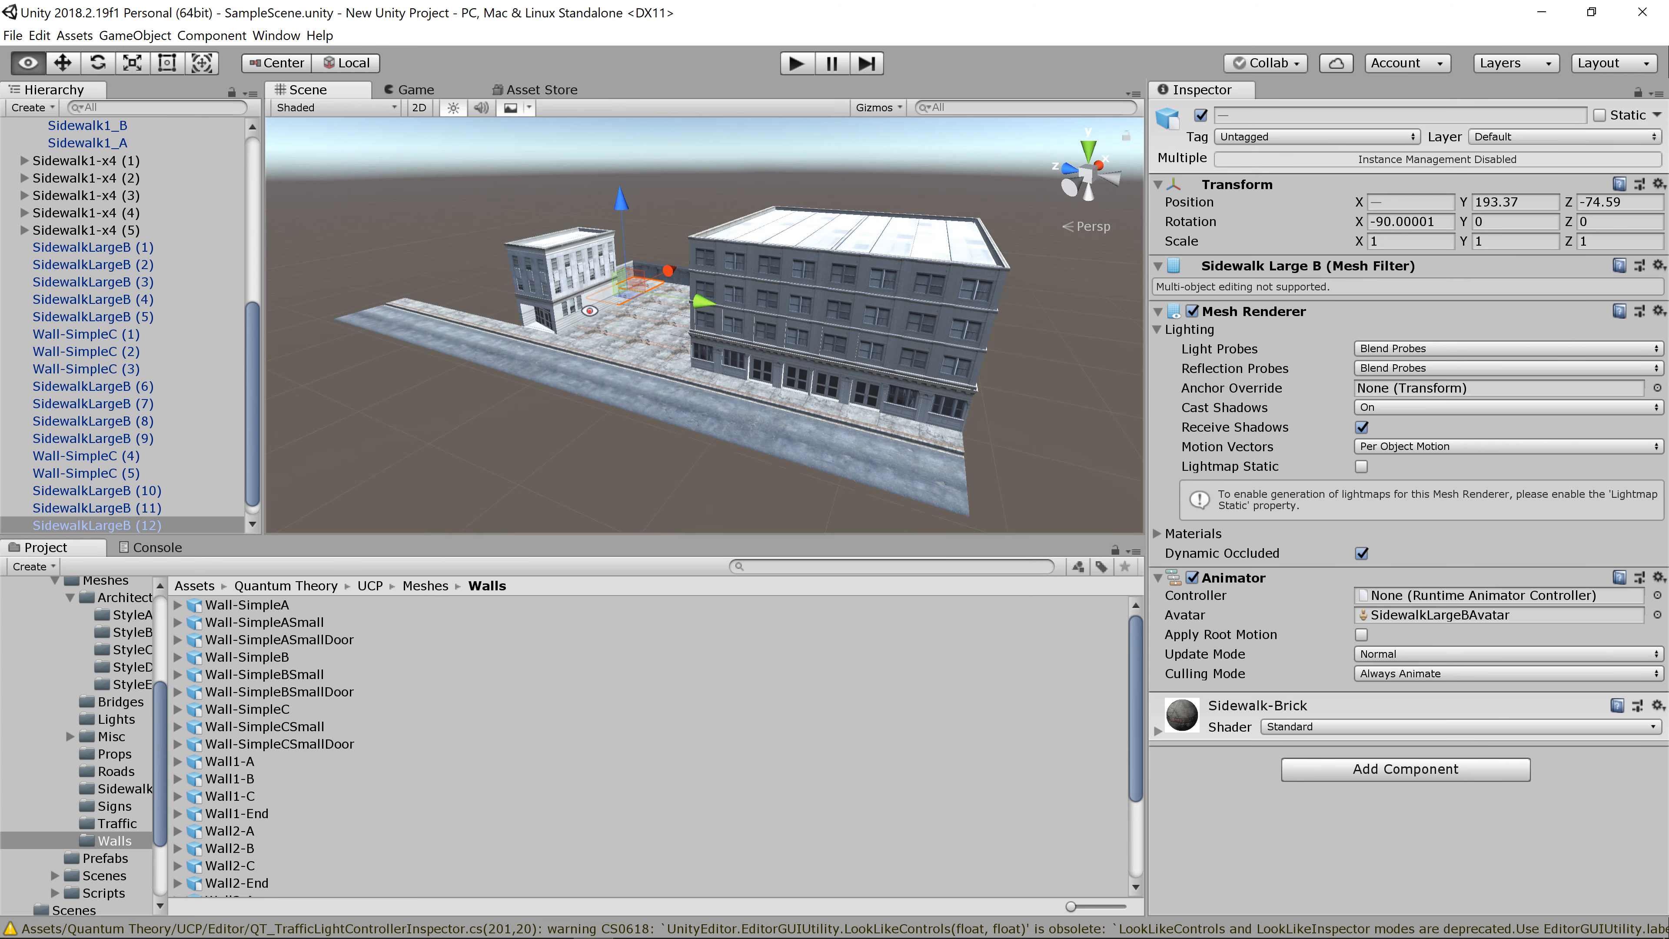
{"action": "left_click_drag", "start_coordinate": [631, 319], "coordinate": [797, 332], "text": "alt"}
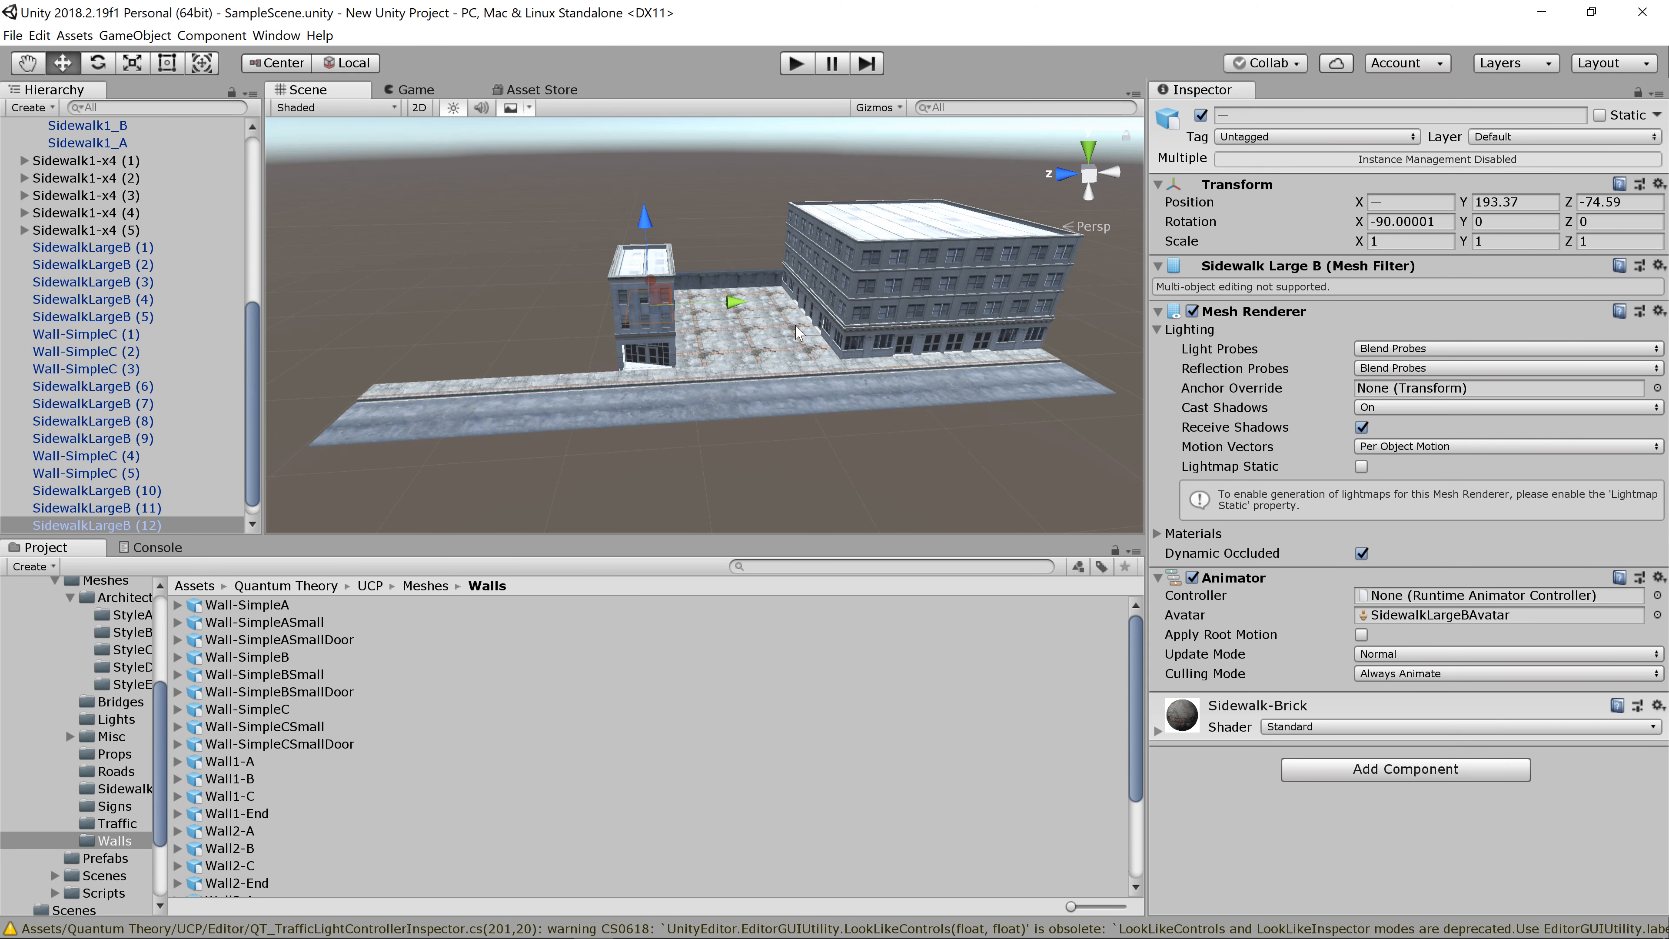